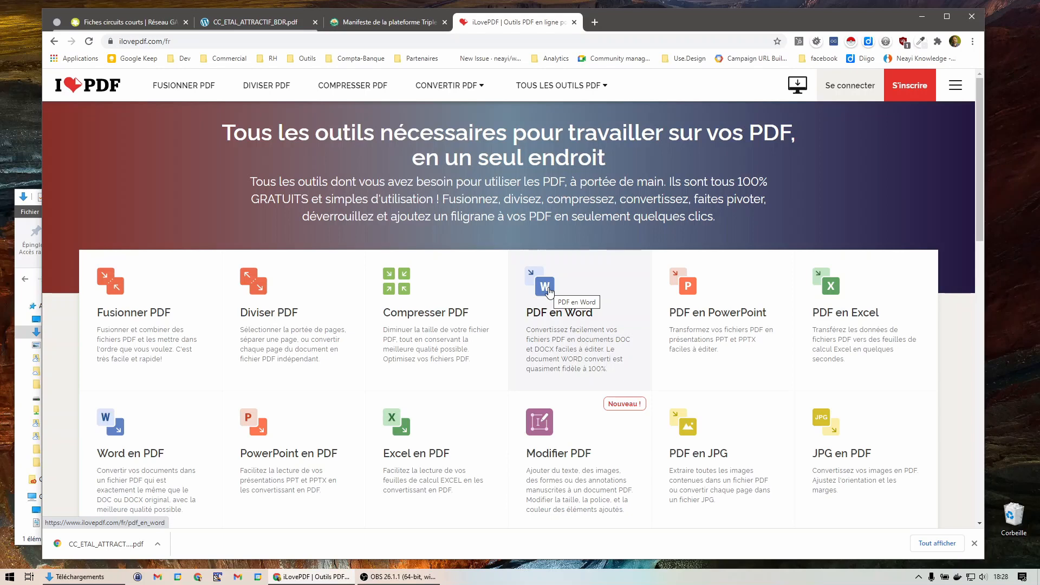
# Convert CC_ETAL_ATTRACTIF_BDR.pdf to a Word document with the PDF en Word tool and download the result.
pyautogui.click(549, 293)
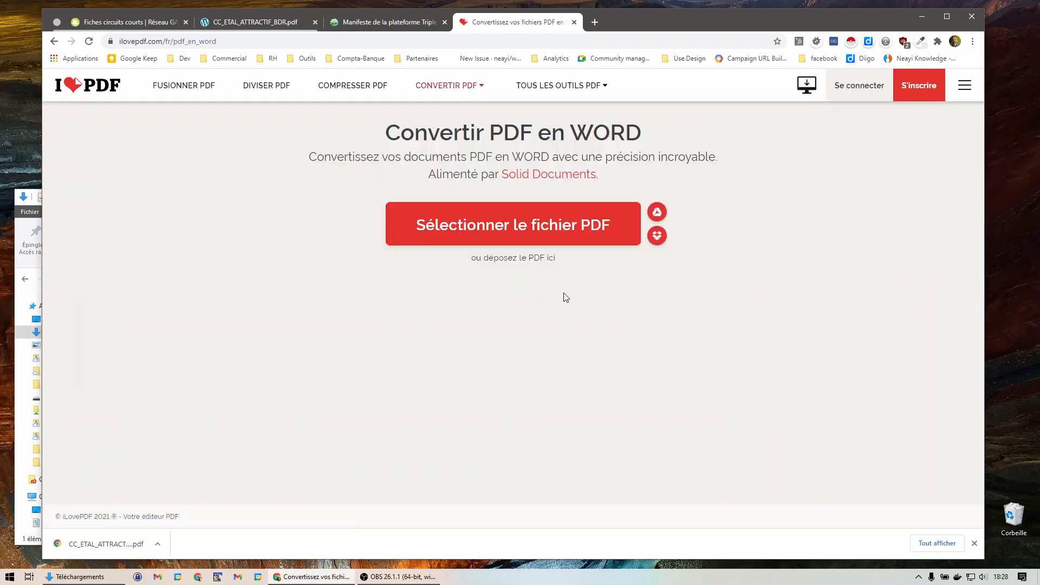
pyautogui.click(97, 550)
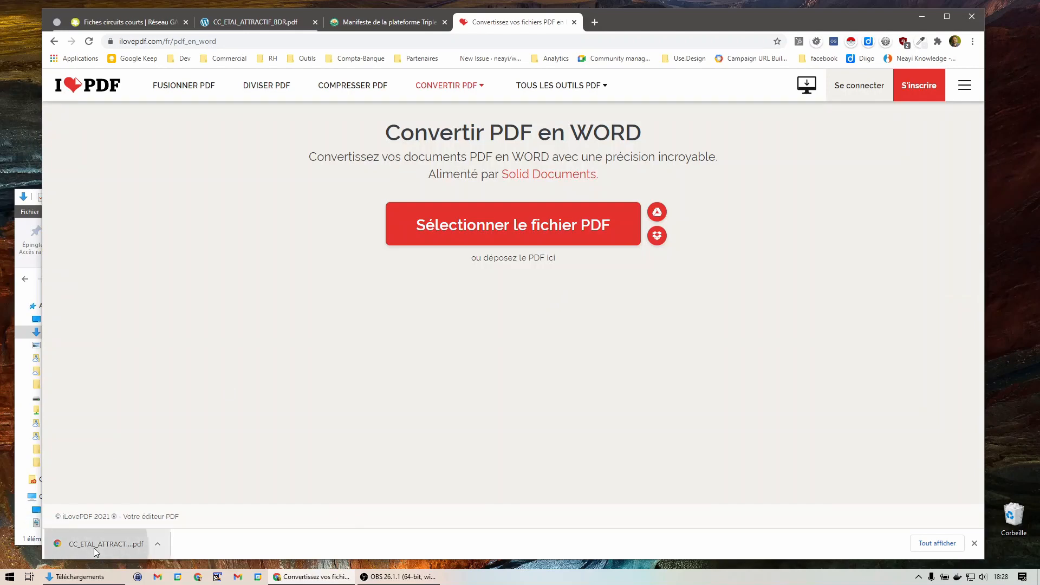
pyautogui.moveTo(96, 551); pyautogui.dragTo(506, 224)
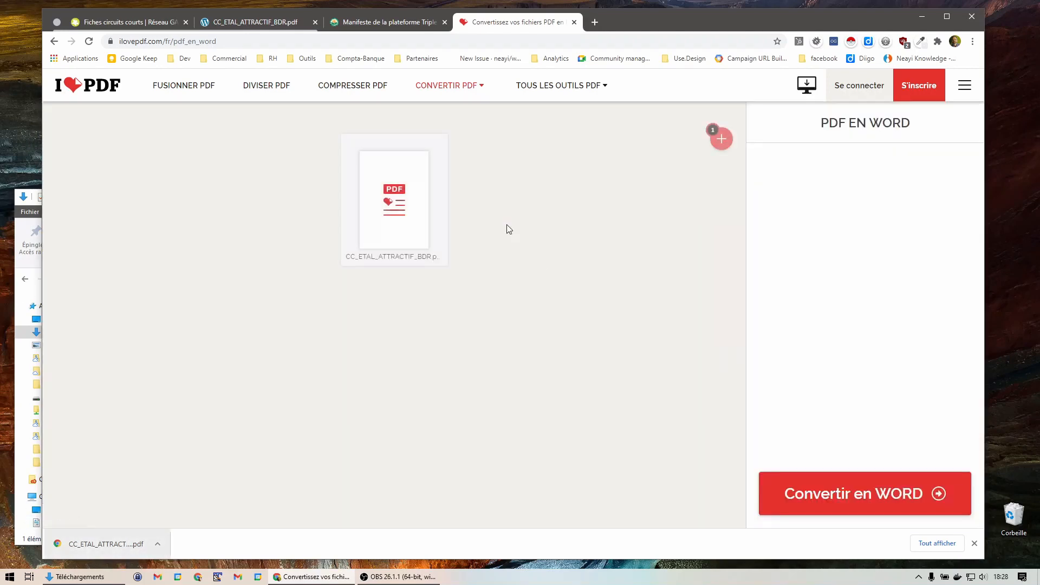
pyautogui.click(833, 504)
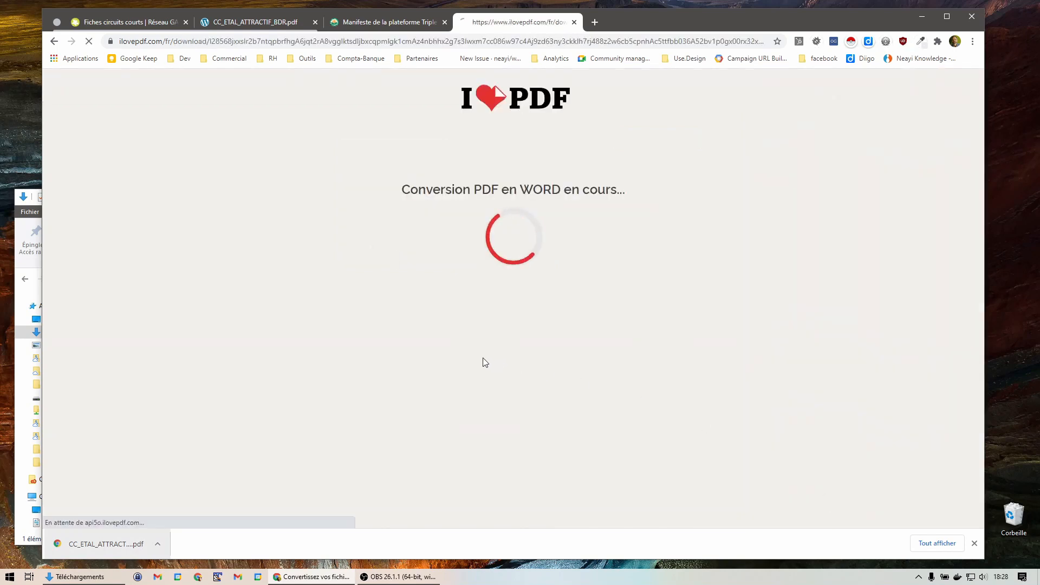
pyautogui.click(538, 181)
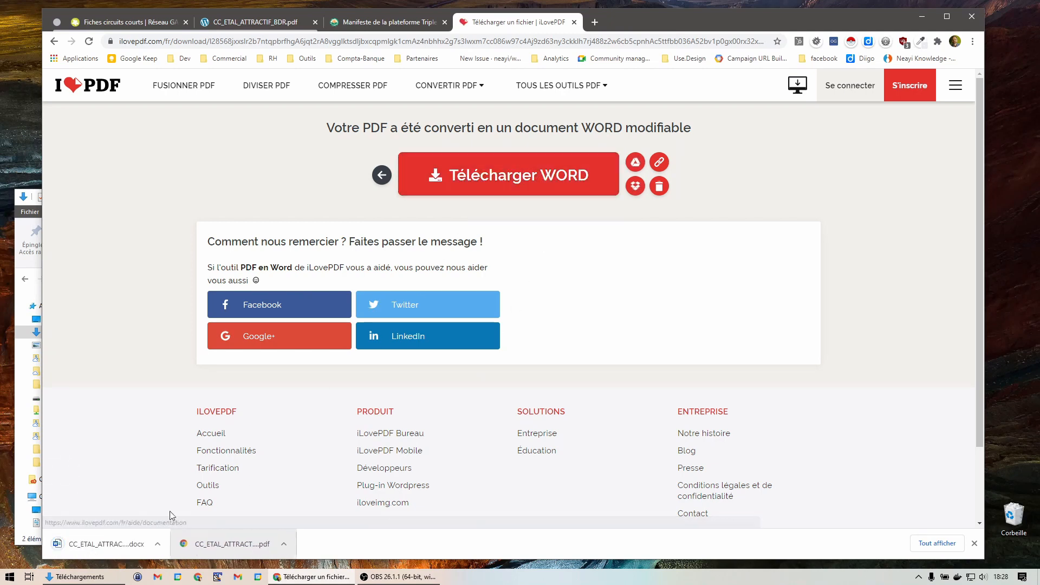
# Switch to the Téléchargements folder in File Explorer and duplicate CC_ETAL_ATTRACTIF_BDR.docx there.
pyautogui.click(81, 576)
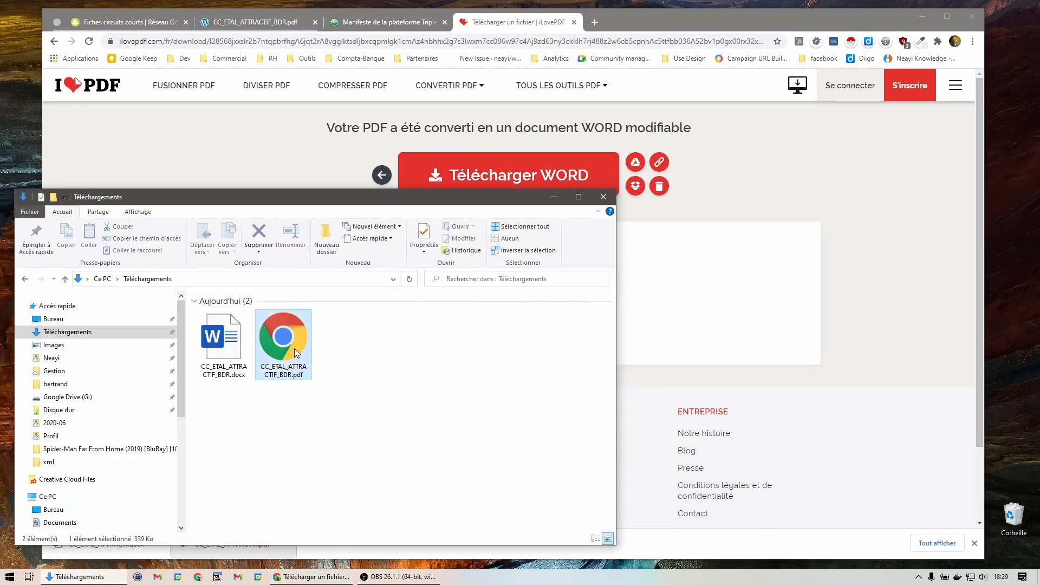
pyautogui.click(211, 337)
pyautogui.click(249, 477)
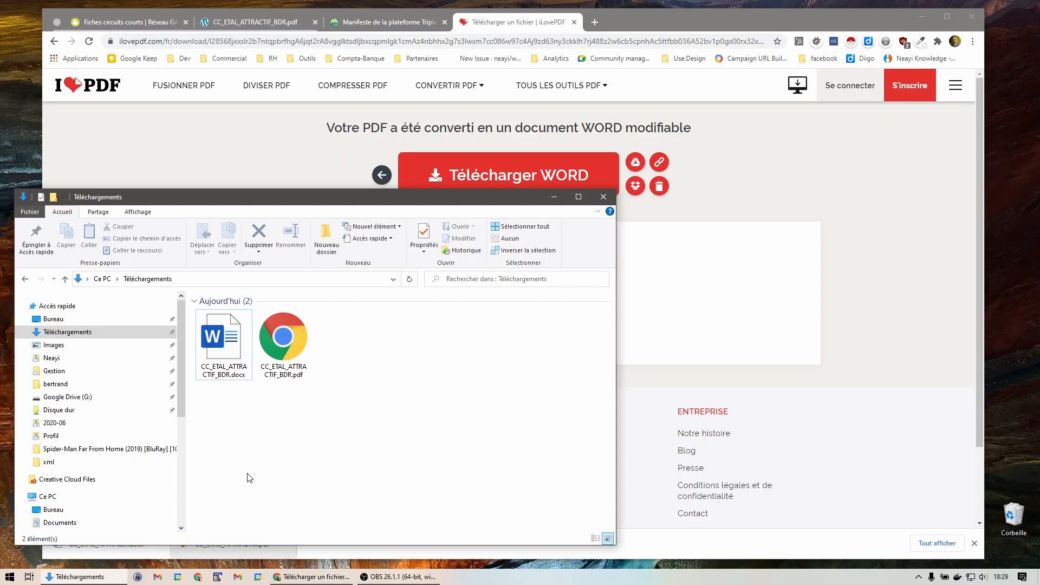
pyautogui.click(222, 360)
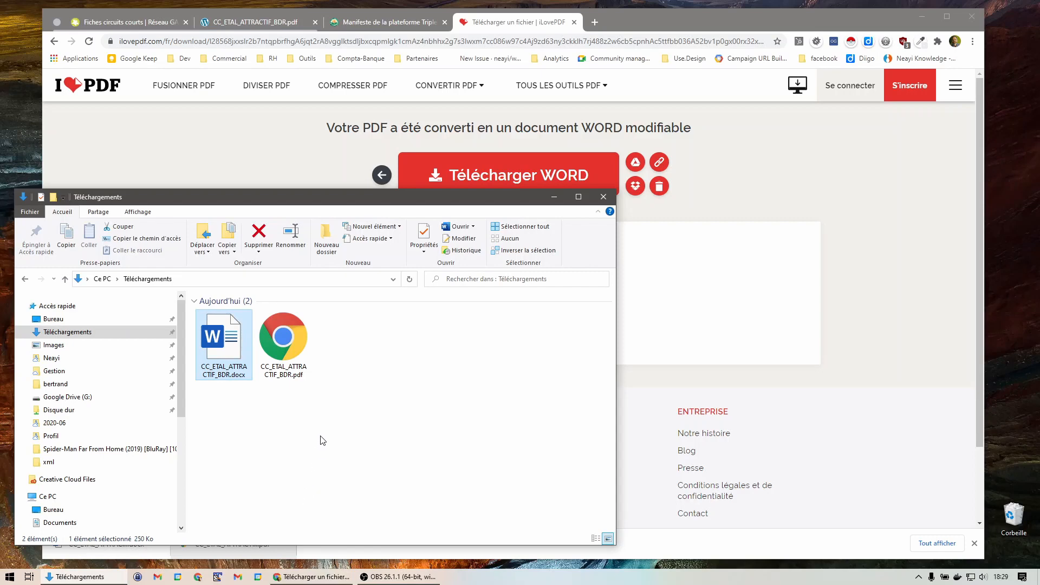
pyautogui.hotkey('ctrl', 'c')
pyautogui.hotkey('ctrl', 'v')
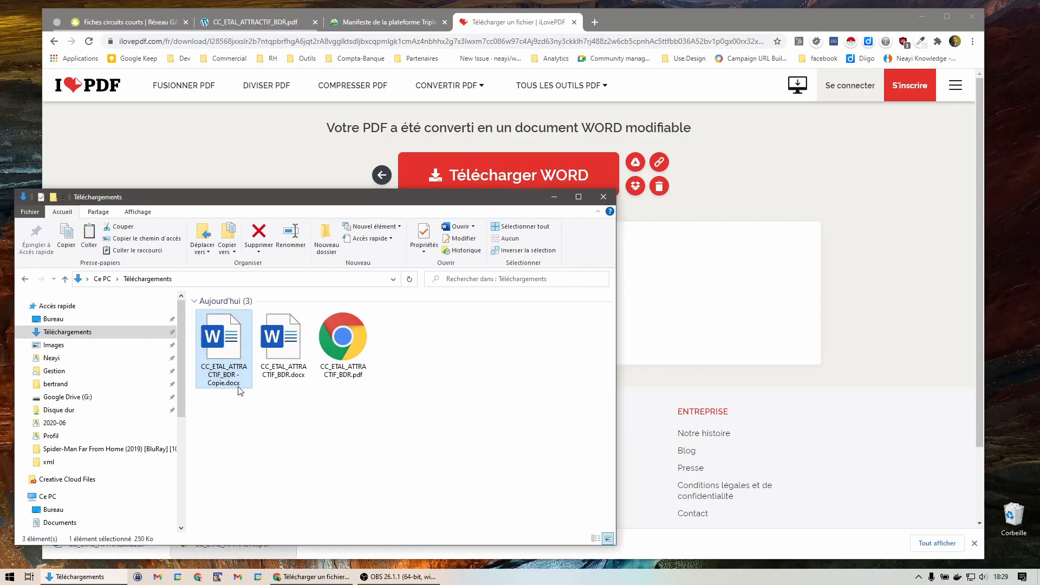
# Change the duplicated document's extension to zip, naming it CC_ETAL_ATTRACTIF_BDR - Copie.zip, and accept the extension change.
pyautogui.click(226, 382)
pyautogui.click(248, 384)
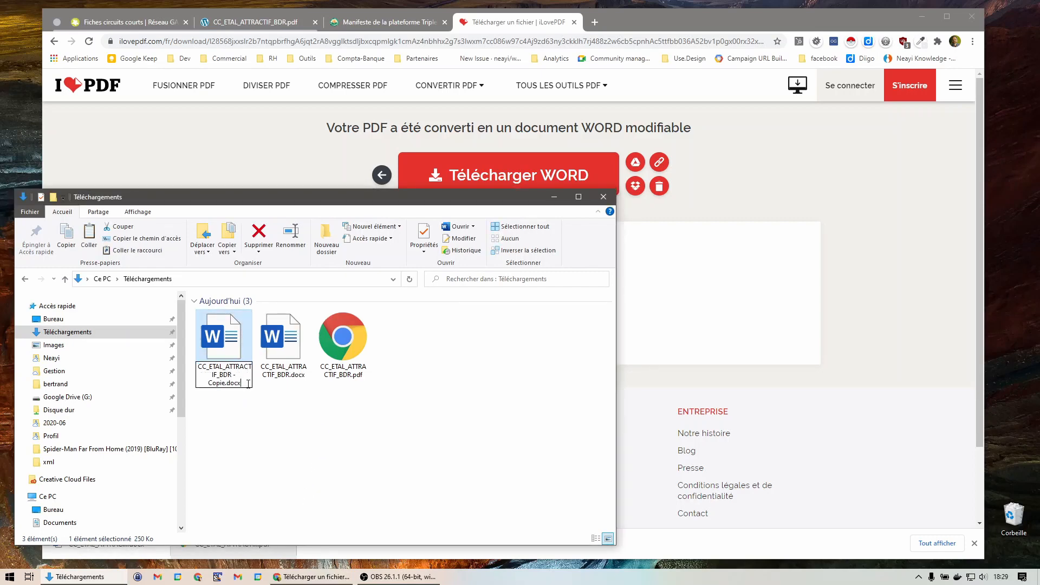
pyautogui.press('BackSpace')
pyautogui.press('BackSpace')
pyautogui.press('BackSpace')
pyautogui.press('BackSpace')
pyautogui.write('zip')
pyautogui.press('Return')
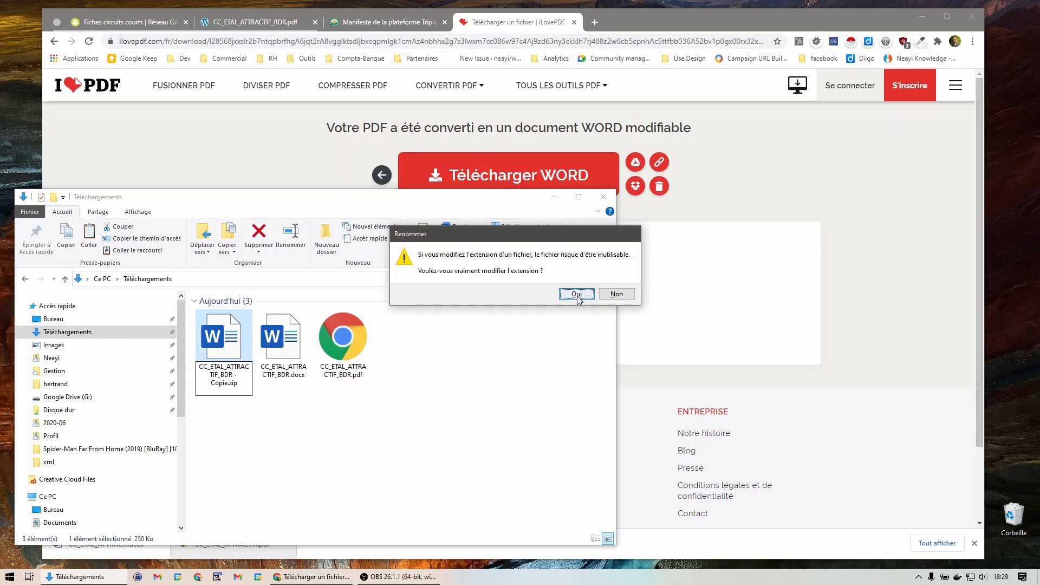
pyautogui.click(576, 295)
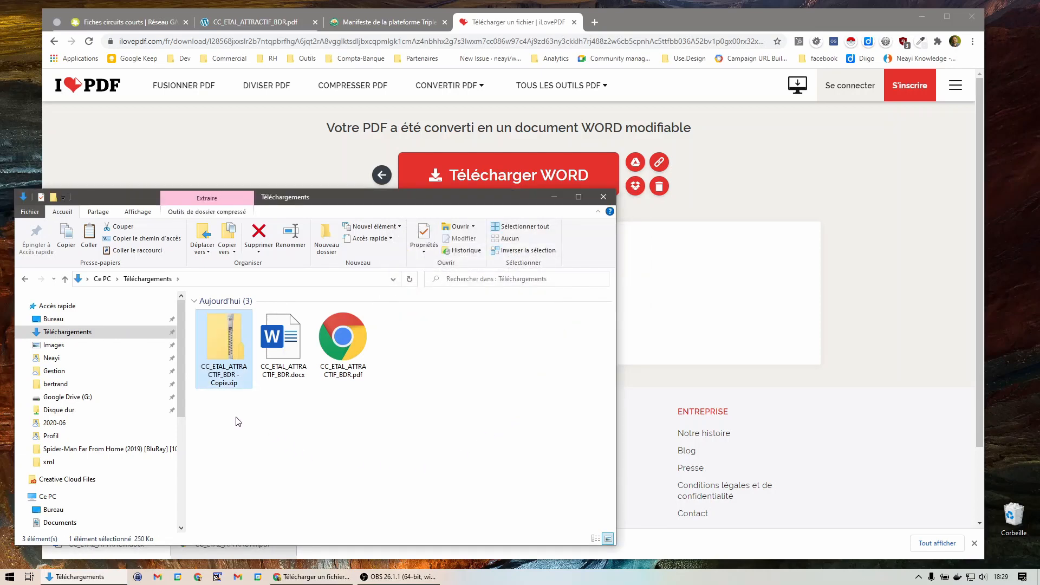
# Extract the whole zip archive into its own folder in Téléchargements and close the extra window showing its contents.
pyautogui.rightClick(219, 355)
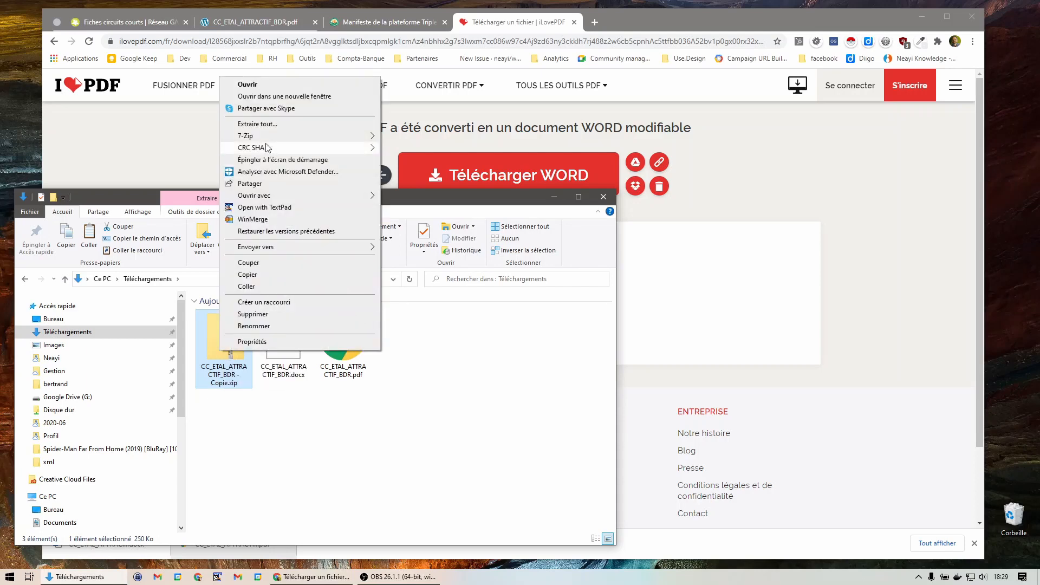
pyautogui.click(257, 124)
pyautogui.click(596, 396)
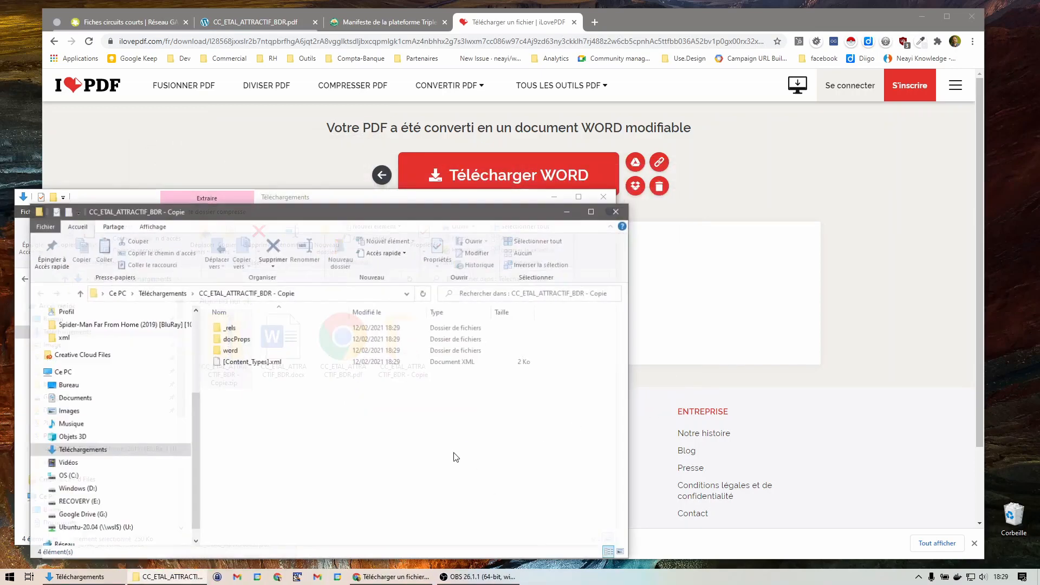
pyautogui.click(617, 212)
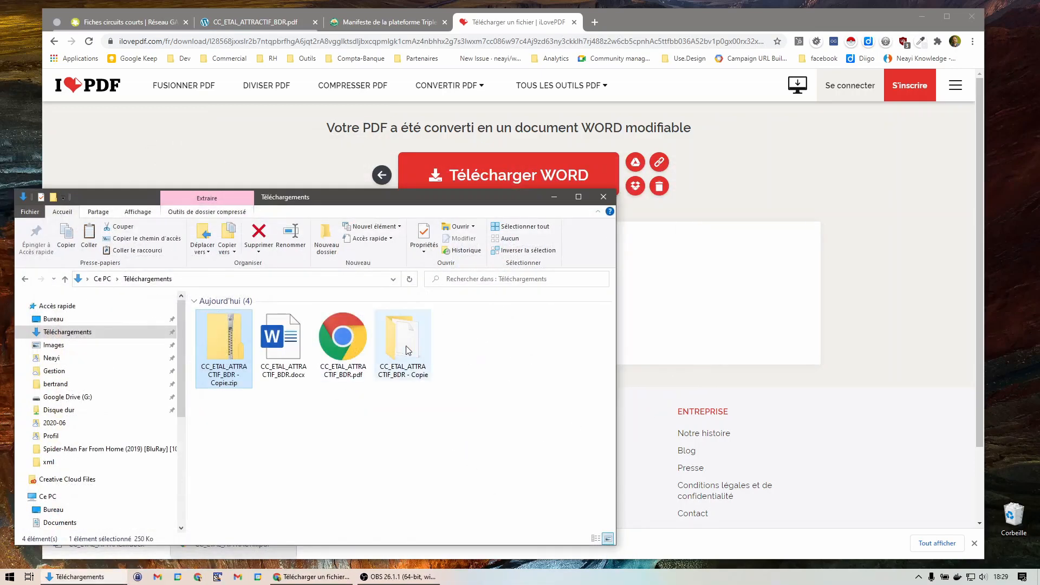
# Open the word > media subfolder of the extracted CC_ETAL_ATTRACTIF_BDR - Copie folder to reach its photos.
pyautogui.doubleClick(405, 346)
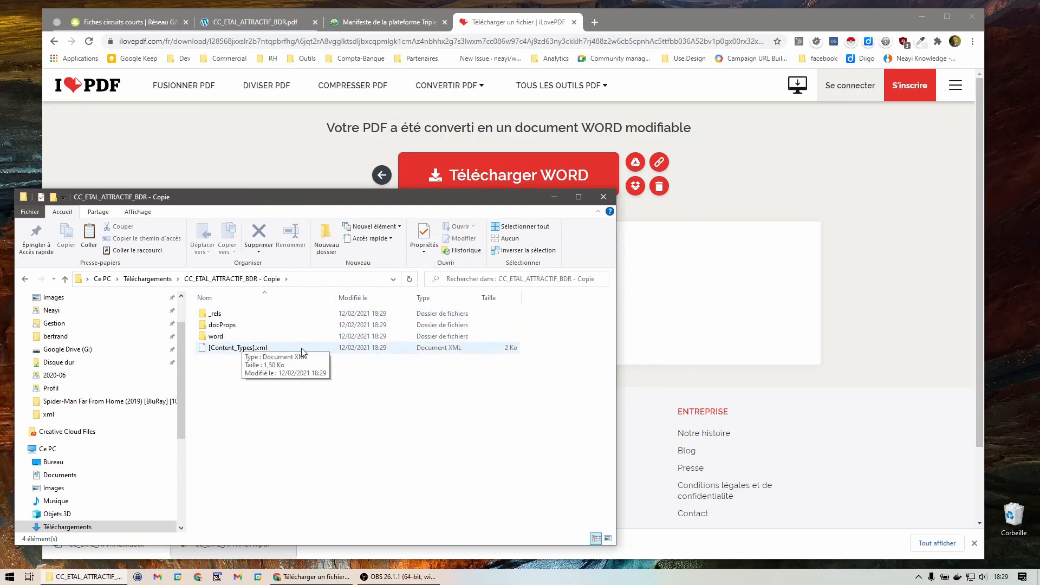
pyautogui.doubleClick(218, 336)
pyautogui.doubleClick(218, 325)
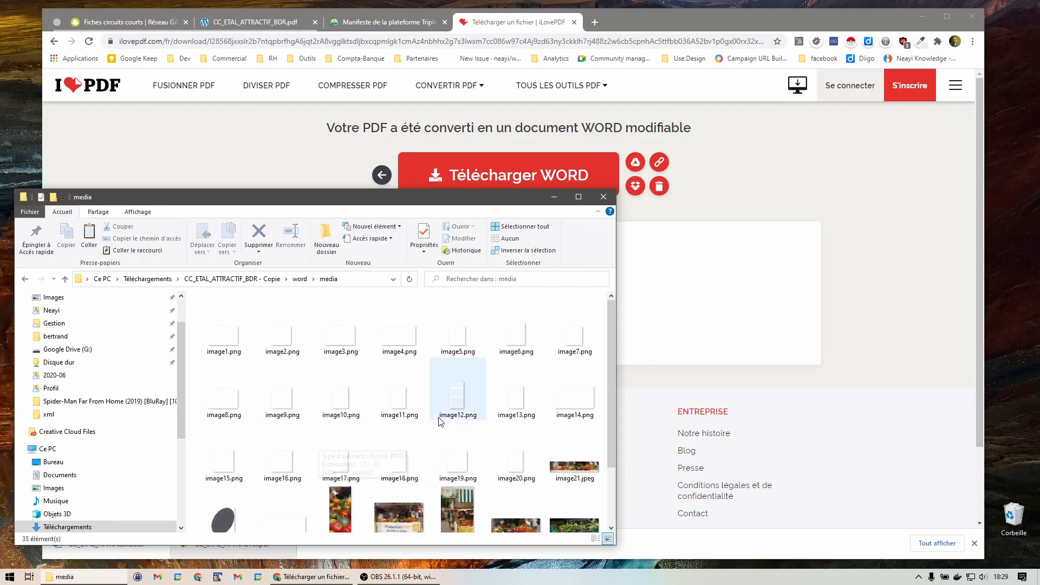
pyautogui.scroll(-2, 438, 423)
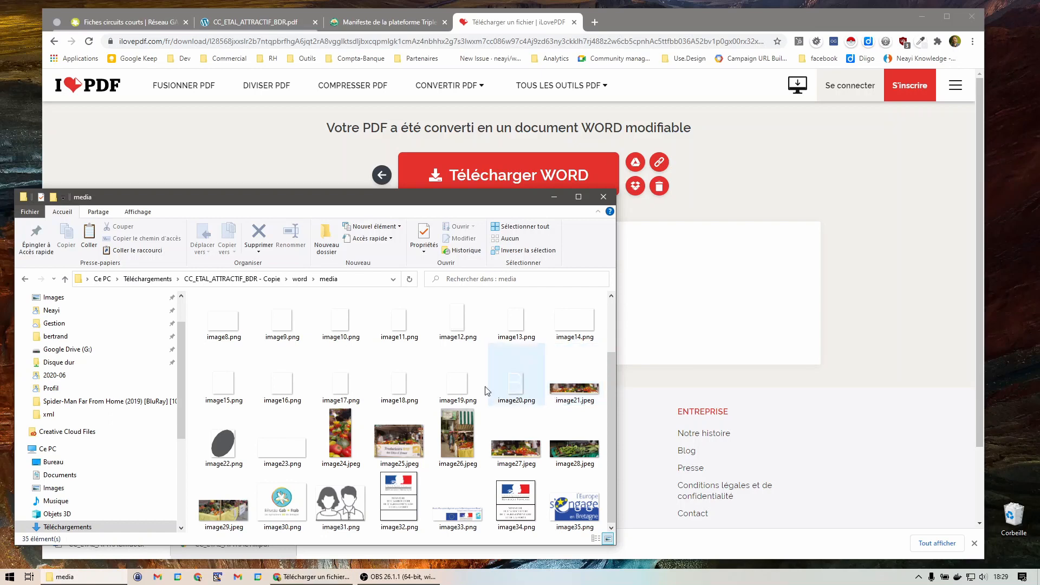
# Move the seven photos image21.jpeg and image24.jpeg through image29.jpeg from the media folder to Téléchargements.
pyautogui.click(571, 398)
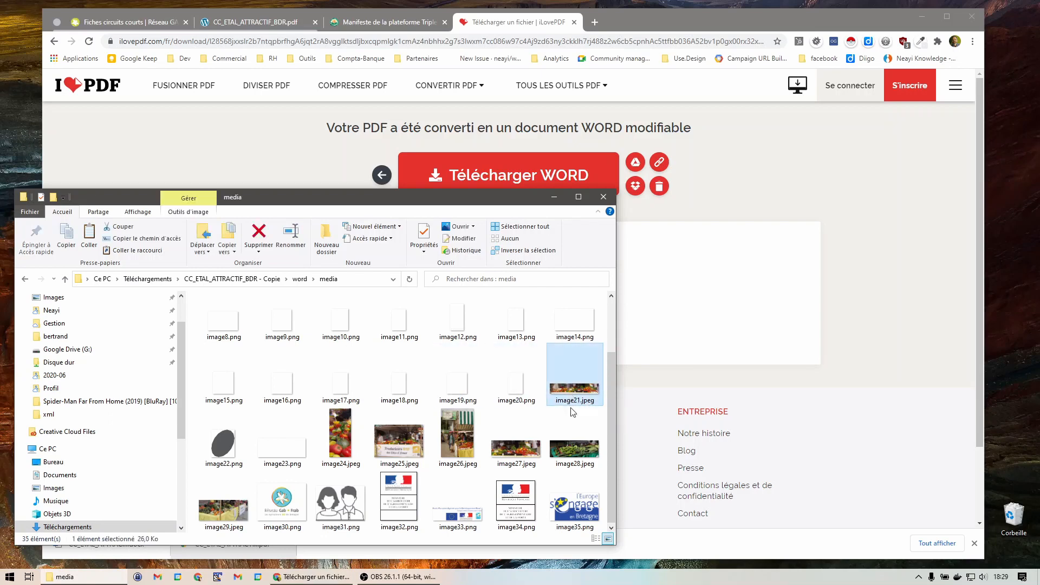
pyautogui.keyDown('ctrl'); pyautogui.click(574, 447); pyautogui.keyUp('ctrl')
pyautogui.keyDown('ctrl'); pyautogui.click(517, 450); pyautogui.keyUp('ctrl')
pyautogui.keyDown('ctrl'); pyautogui.click(458, 438); pyautogui.keyUp('ctrl')
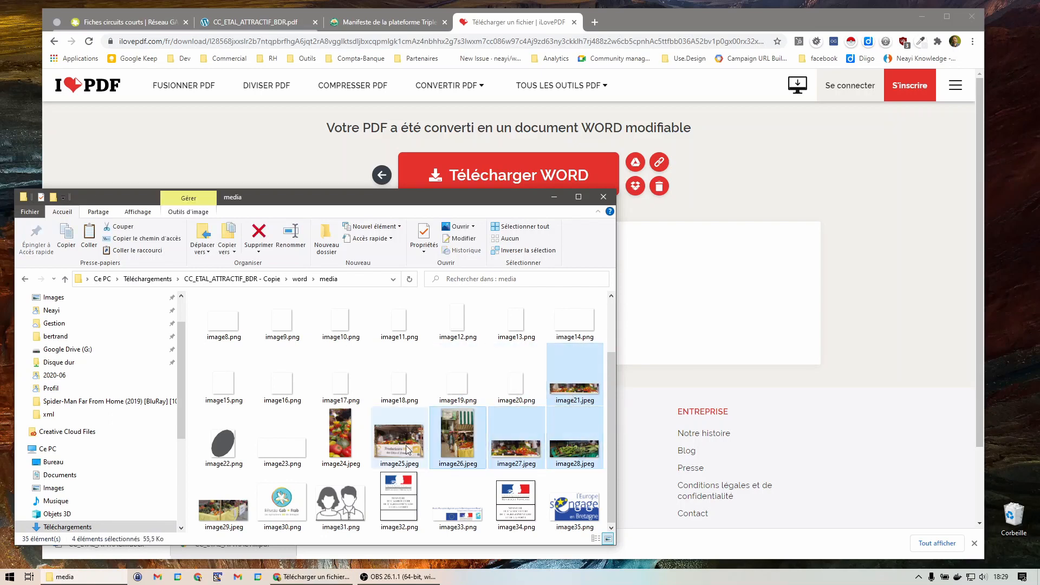
pyautogui.keyDown('ctrl'); pyautogui.click(399, 441); pyautogui.keyUp('ctrl')
pyautogui.keyDown('ctrl'); pyautogui.click(341, 436); pyautogui.keyUp('ctrl')
pyautogui.keyDown('ctrl'); pyautogui.click(224, 504); pyautogui.keyUp('ctrl')
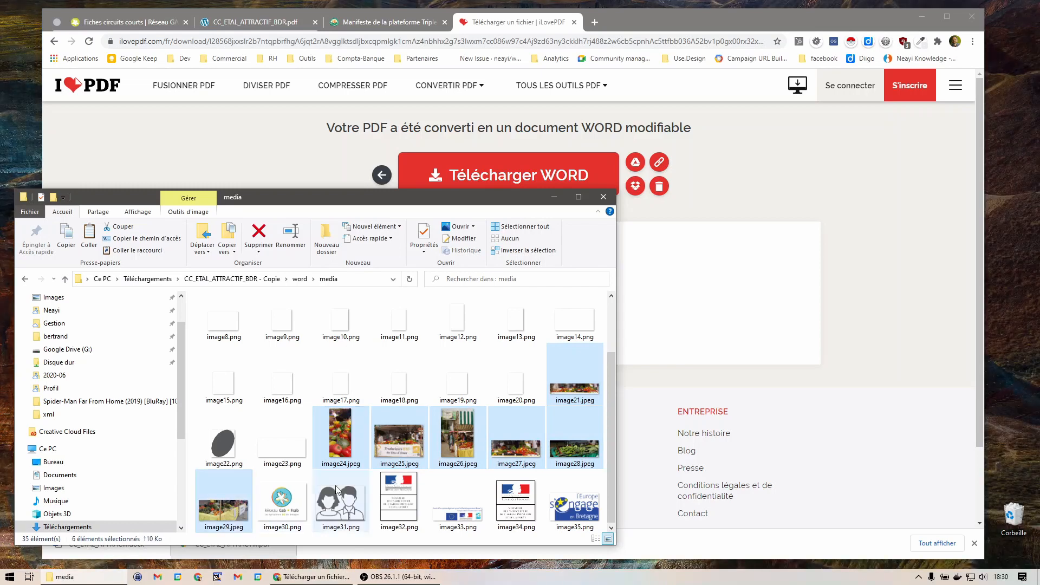
pyautogui.keyDown('ctrl'); pyautogui.click(528, 463); pyautogui.keyUp('ctrl')
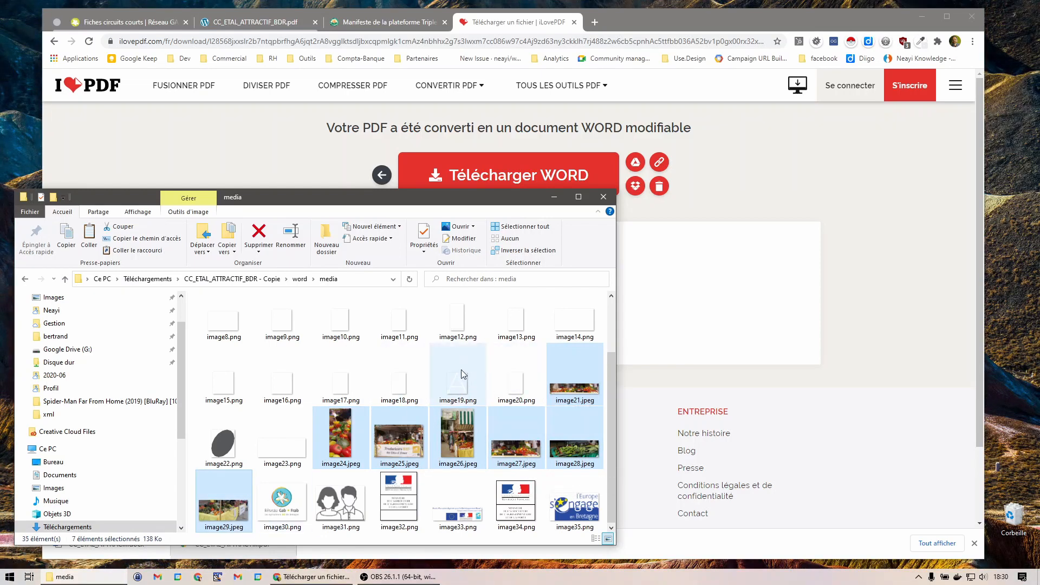
pyautogui.hotkey('ctrl', 'x')
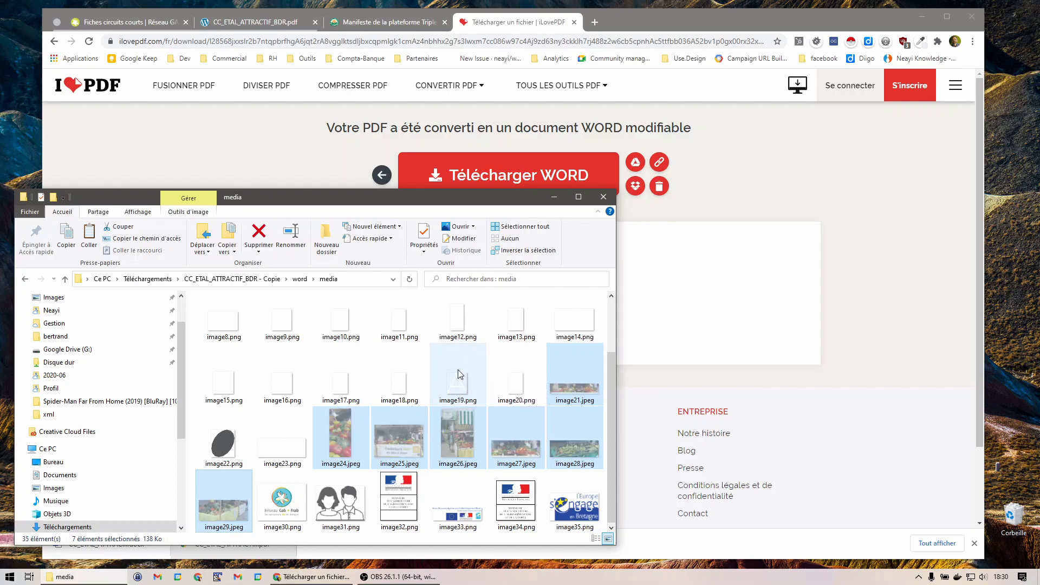
pyautogui.click(165, 280)
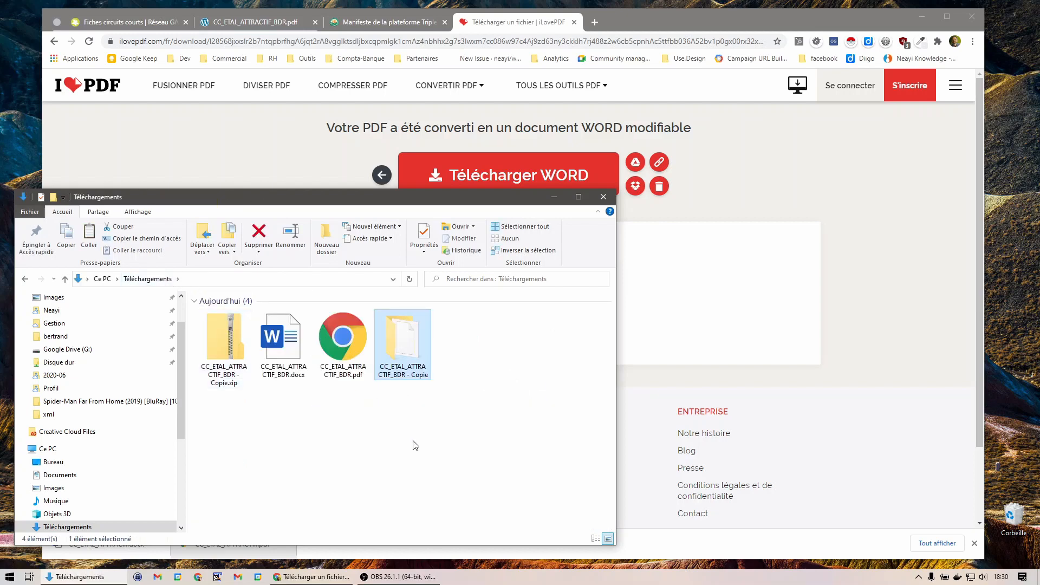
pyautogui.hotkey('ctrl', 'v')
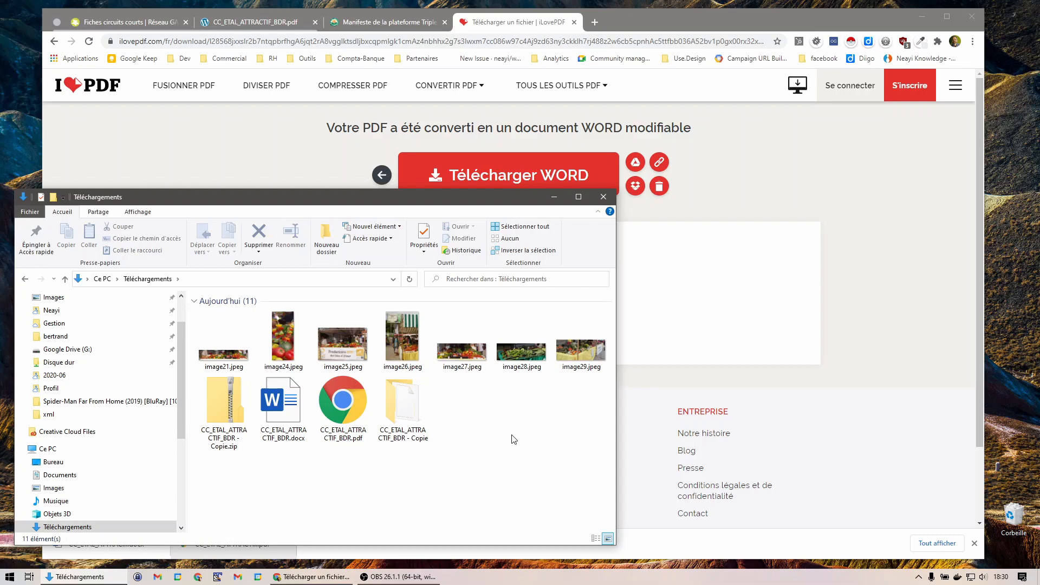
# Delete the extracted CC_ETAL_ATTRACTIF_BDR - Copie folder and the zip archive from Téléchargements.
pyautogui.click(398, 408)
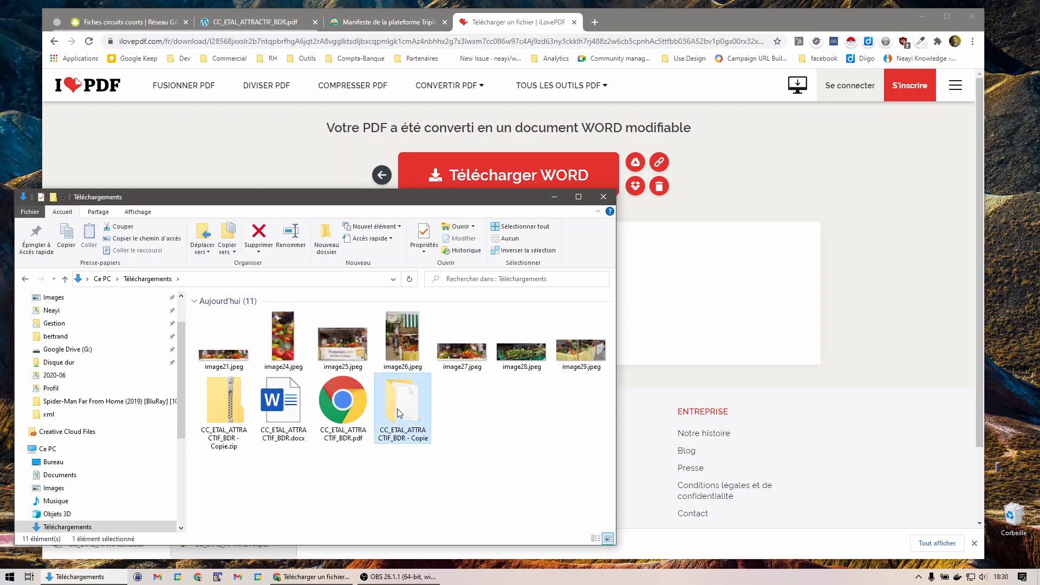
pyautogui.press('Delete')
pyautogui.click(231, 408)
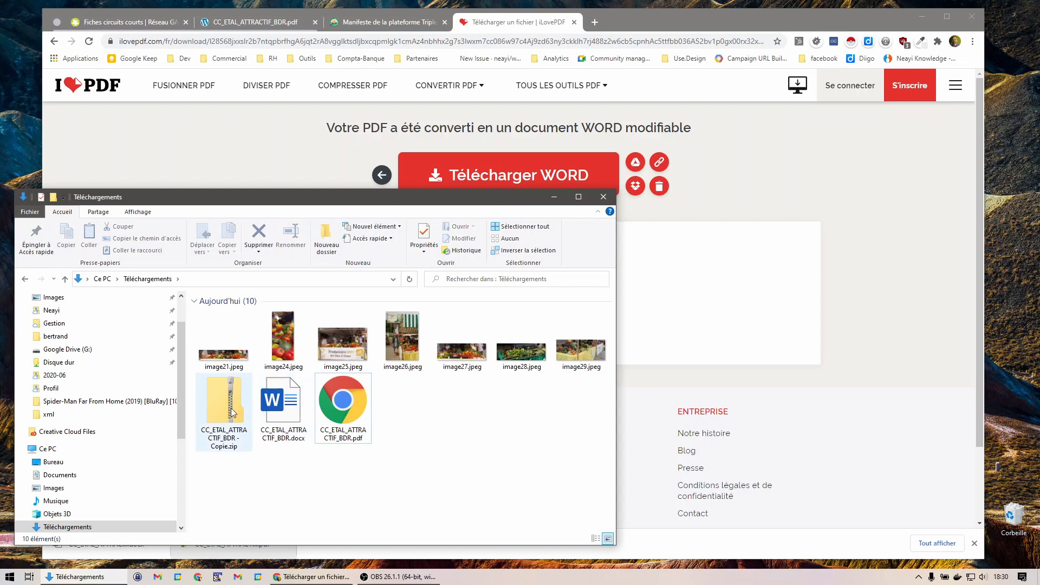
pyautogui.press('Delete')
pyautogui.click(407, 441)
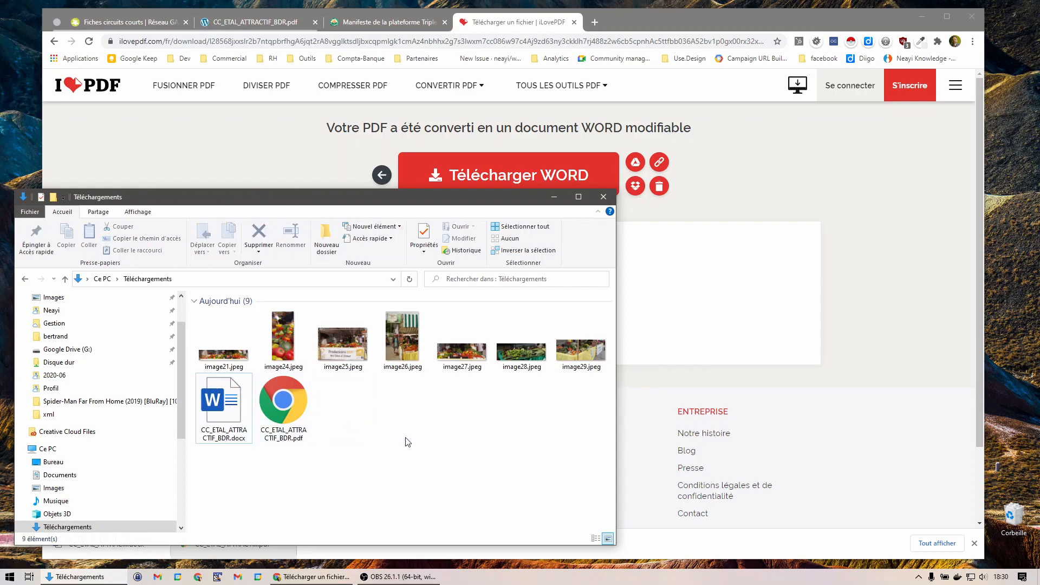
# Open CC_ETAL_ATTRACTIF_BDR.docx in Word and enable editing.
pyautogui.click(292, 400)
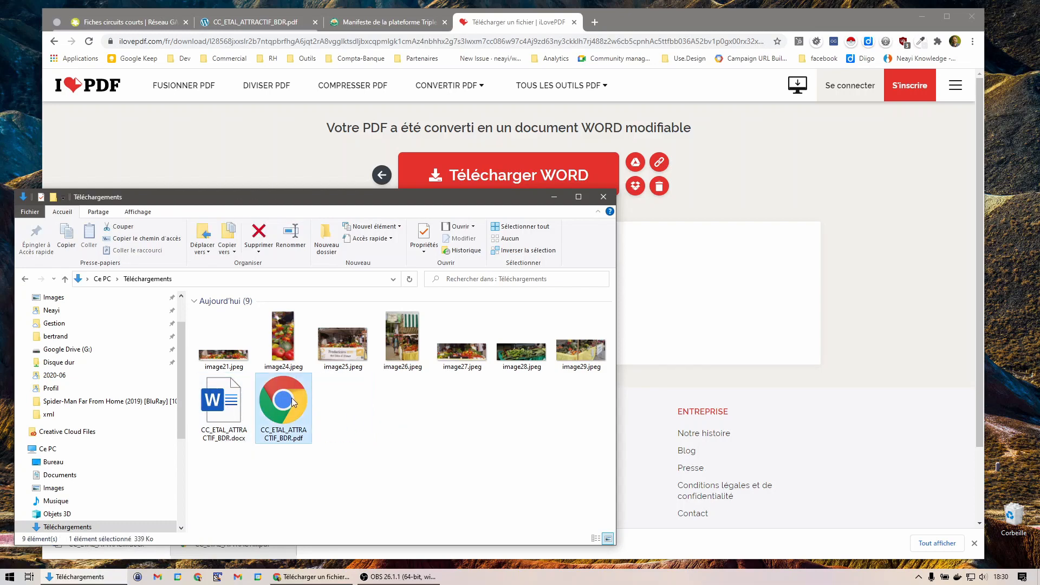
pyautogui.click(398, 428)
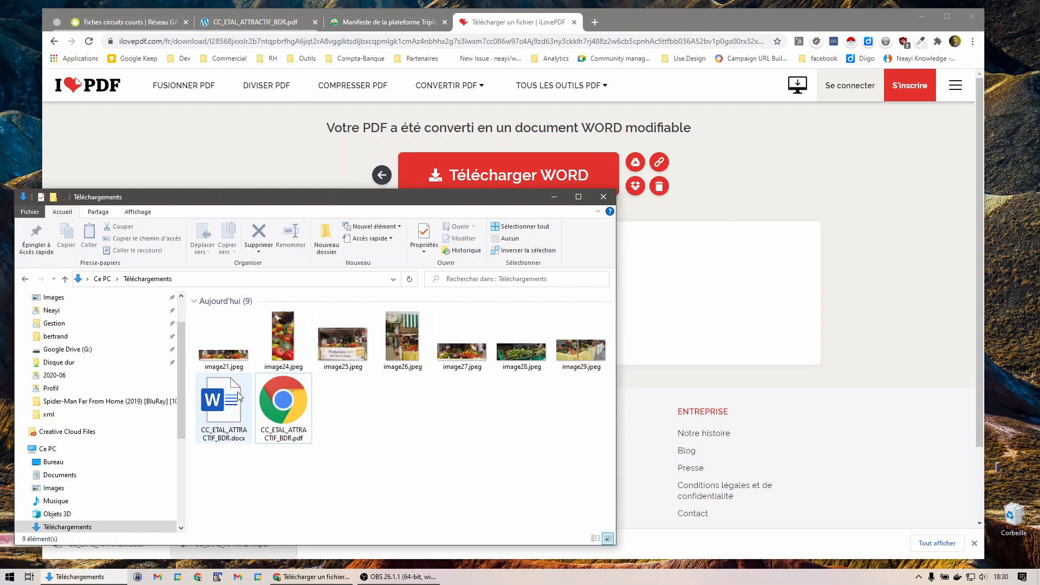
pyautogui.click(221, 400)
pyautogui.doubleClick(221, 400)
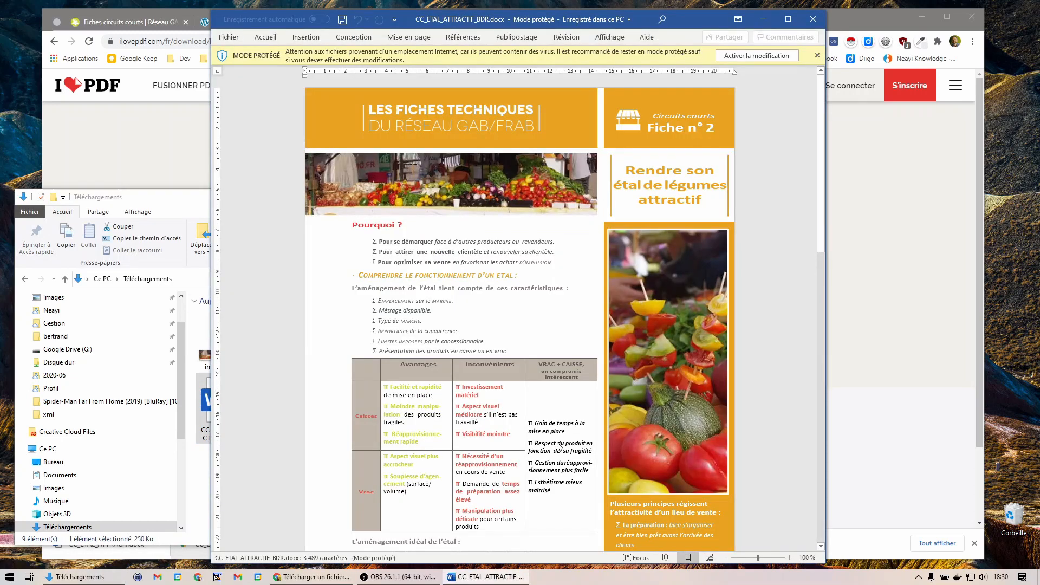
pyautogui.click(742, 54)
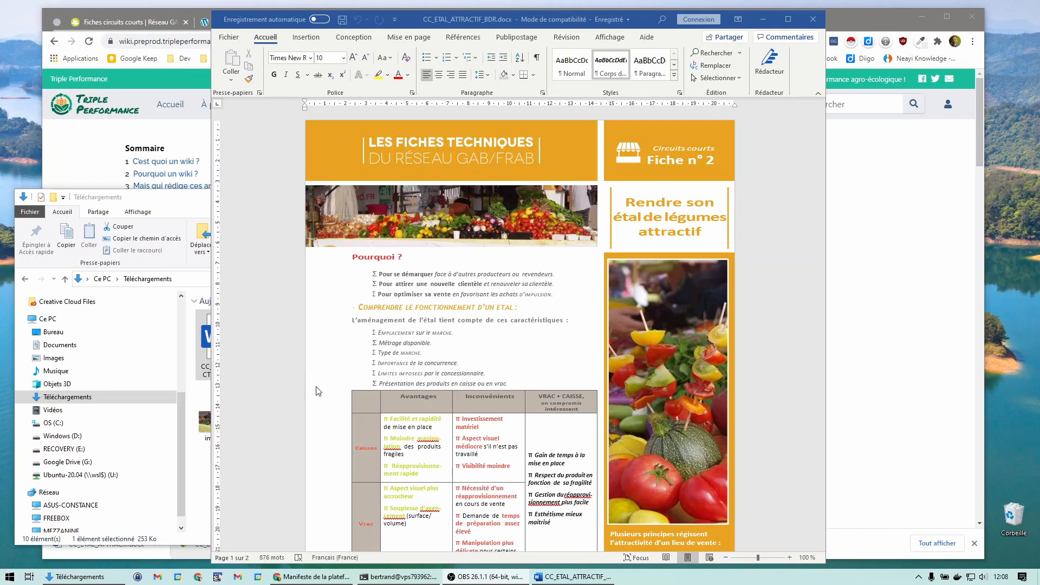
# Look through the converted document's stall layout diagram, producer photos and bulleted advice to check how the content came across.
pyautogui.scroll(-10, 318, 391)
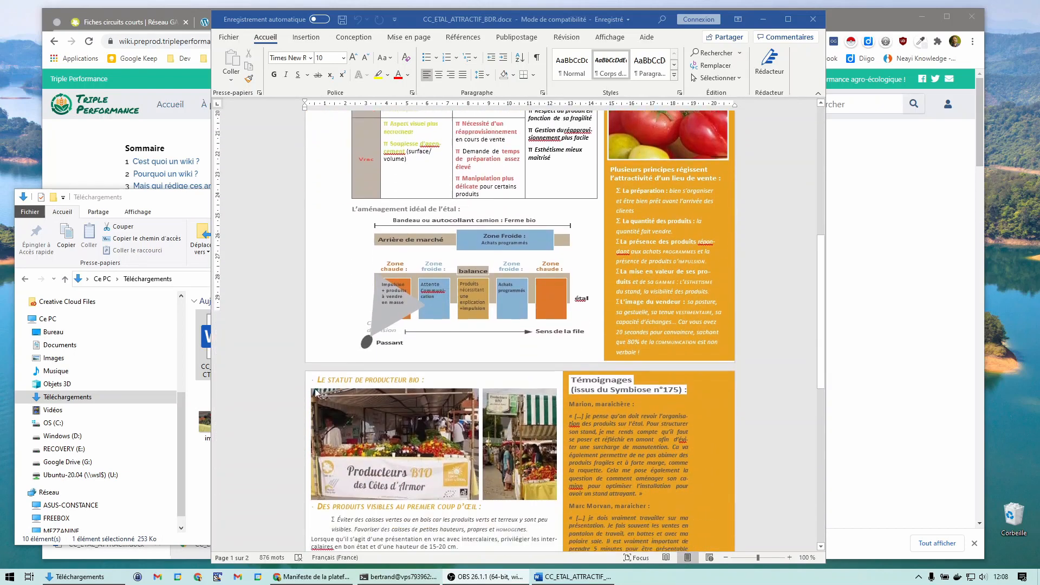
pyautogui.scroll(-2, 316, 391)
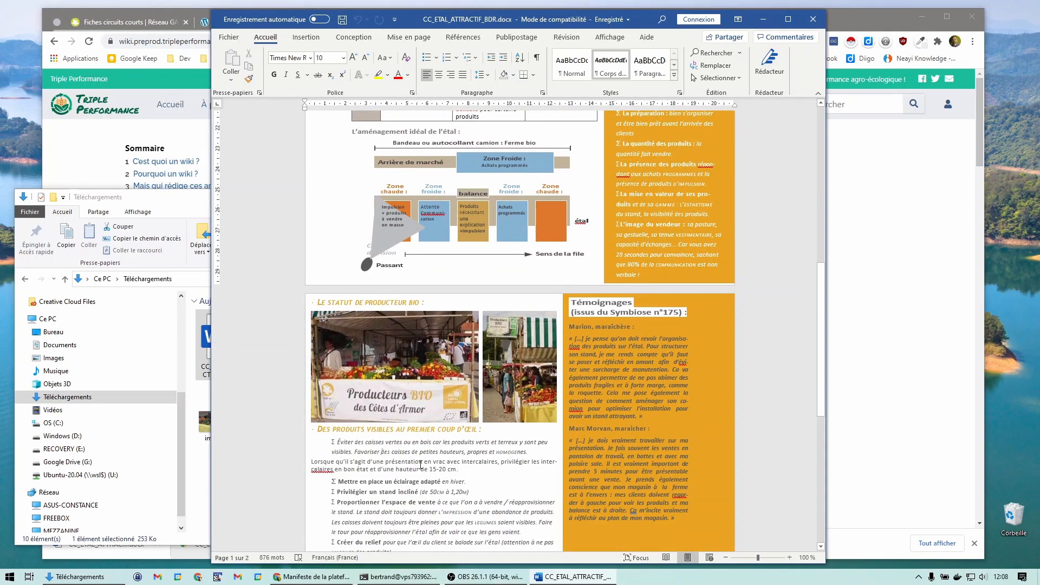
pyautogui.moveTo(421, 464); pyautogui.dragTo(331, 442)
pyautogui.click(346, 444)
pyautogui.scroll(4, 458, 505)
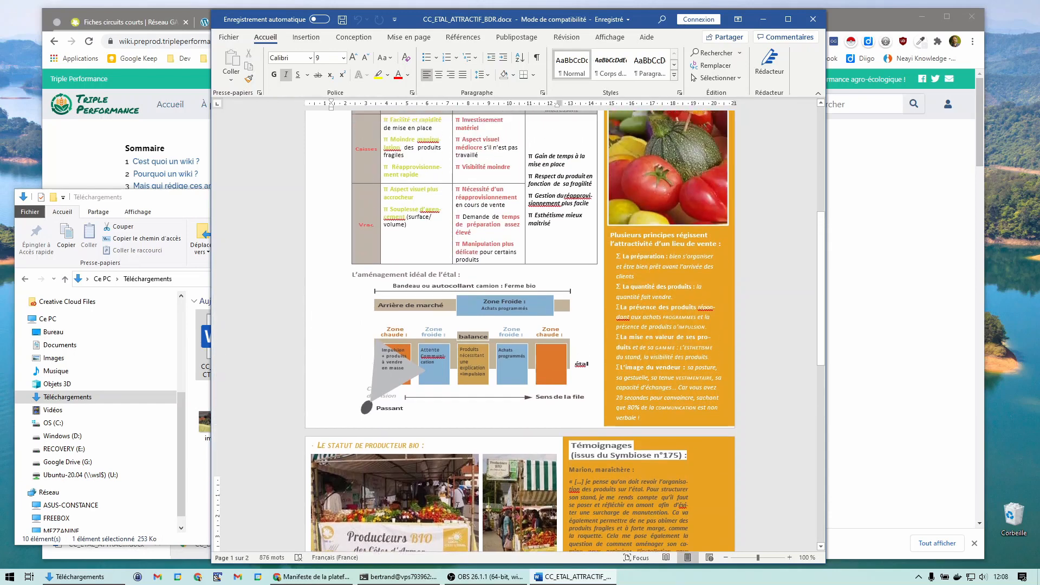
# Replace all Σ bullet symbols in the document with nothing, continuing the search from the beginning.
pyautogui.scroll(5, 458, 506)
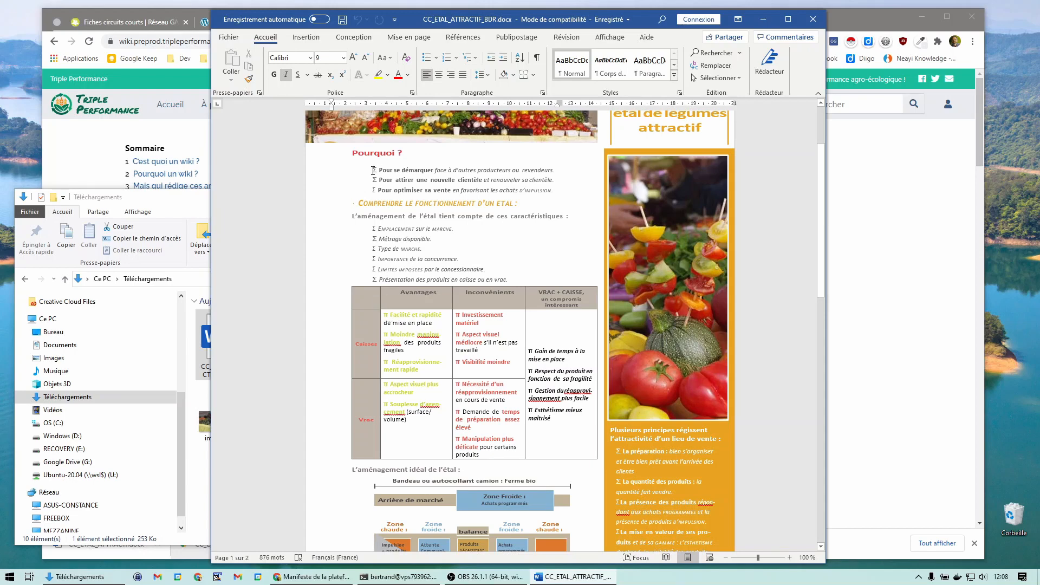
pyautogui.scroll(3, 444, 213)
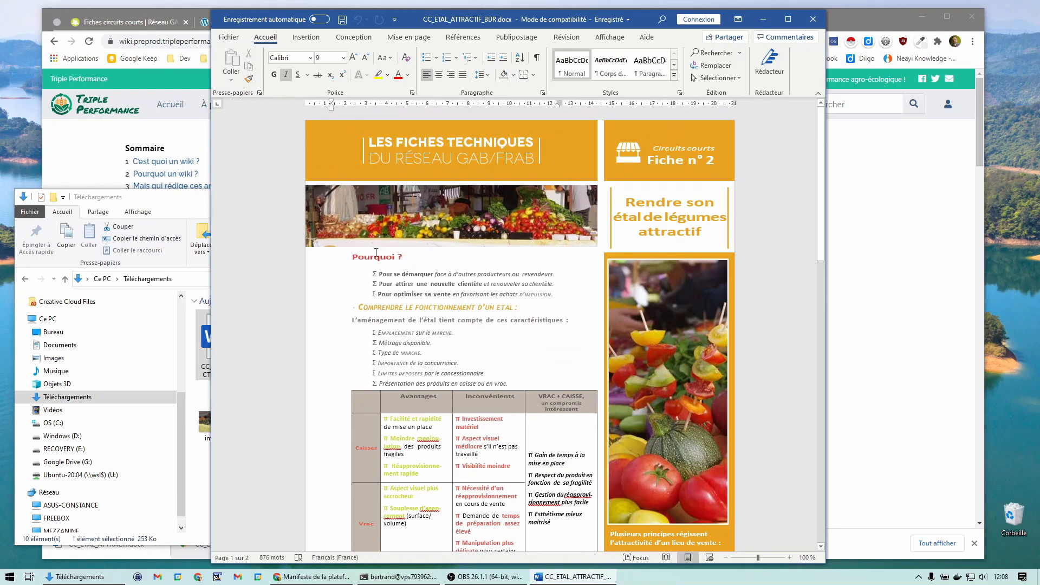
pyautogui.doubleClick(375, 273)
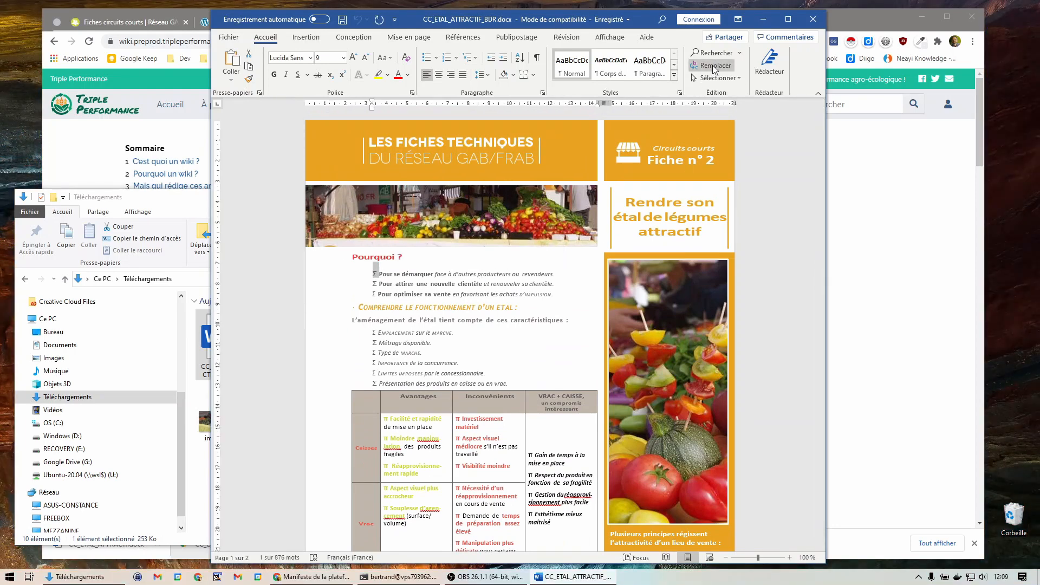
pyautogui.click(715, 67)
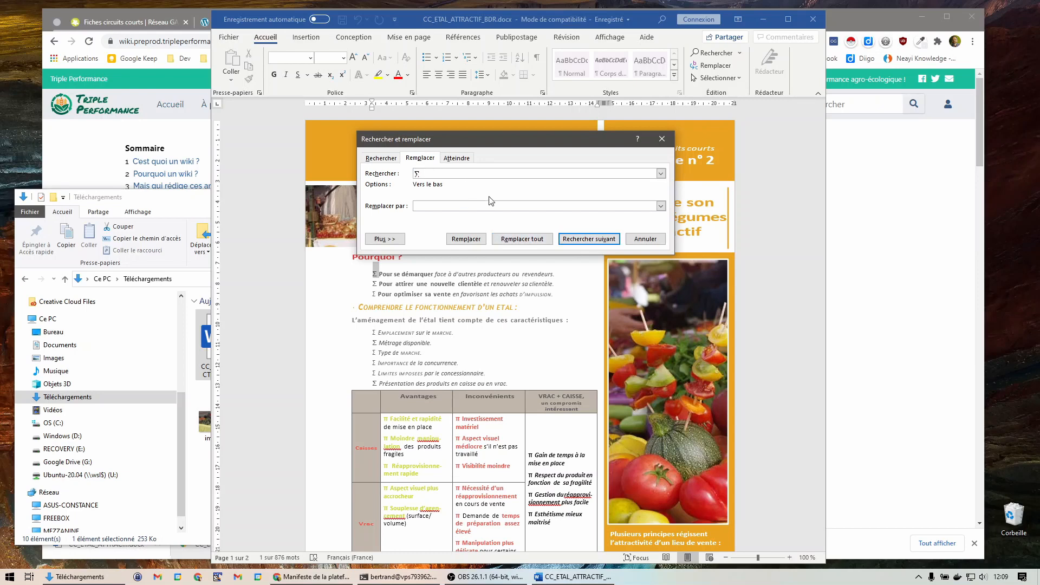
pyautogui.click(529, 239)
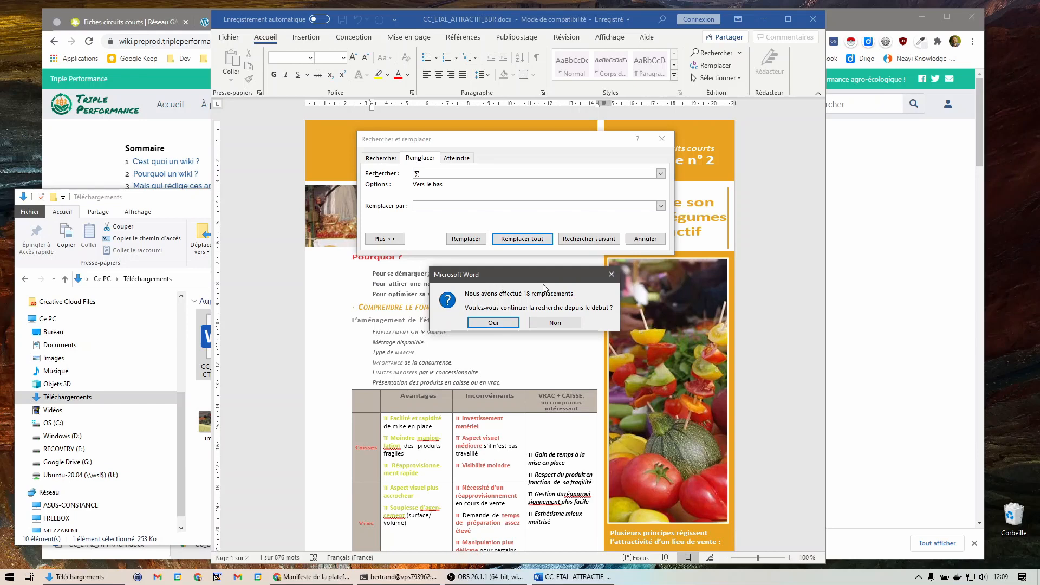
pyautogui.click(498, 322)
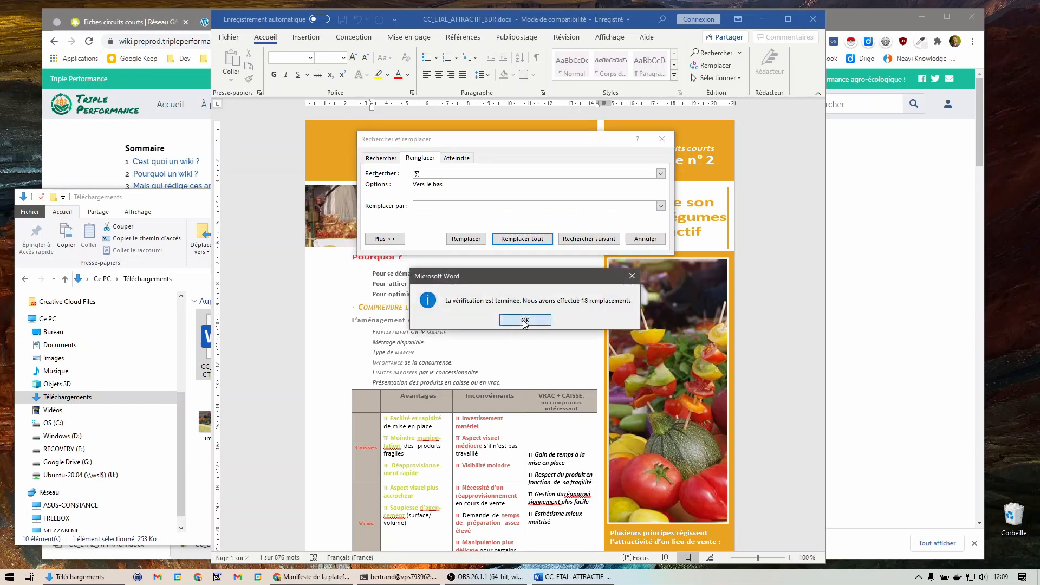
pyautogui.click(525, 320)
# Replace all π symbols from the advantages and drawbacks table with nothing across the document, and close Find and Replace.
pyautogui.click(391, 297)
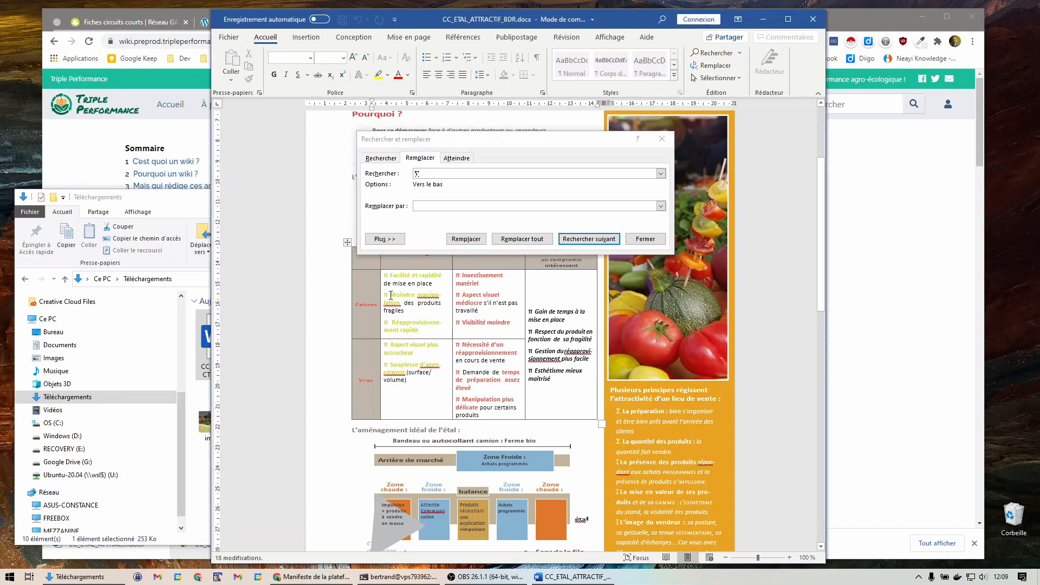
pyautogui.moveTo(391, 295); pyautogui.dragTo(383, 295)
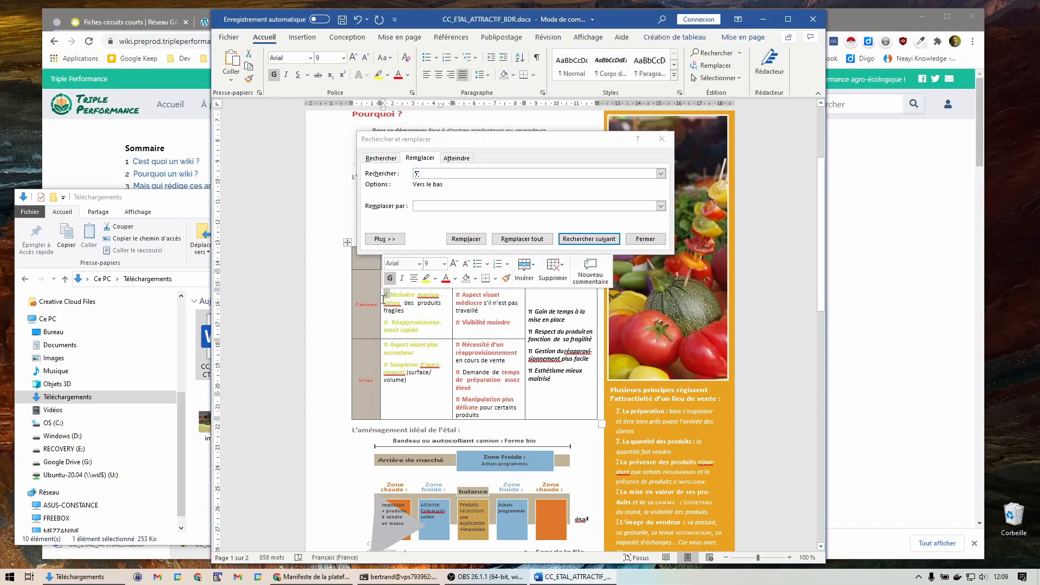
pyautogui.click(446, 173)
pyautogui.doubleClick(461, 174)
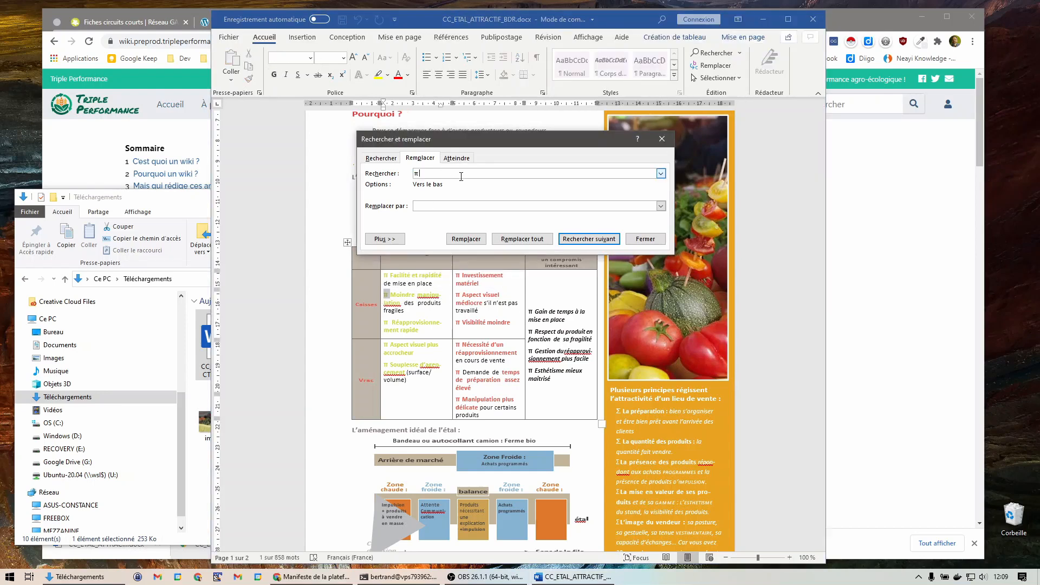
pyautogui.click(534, 242)
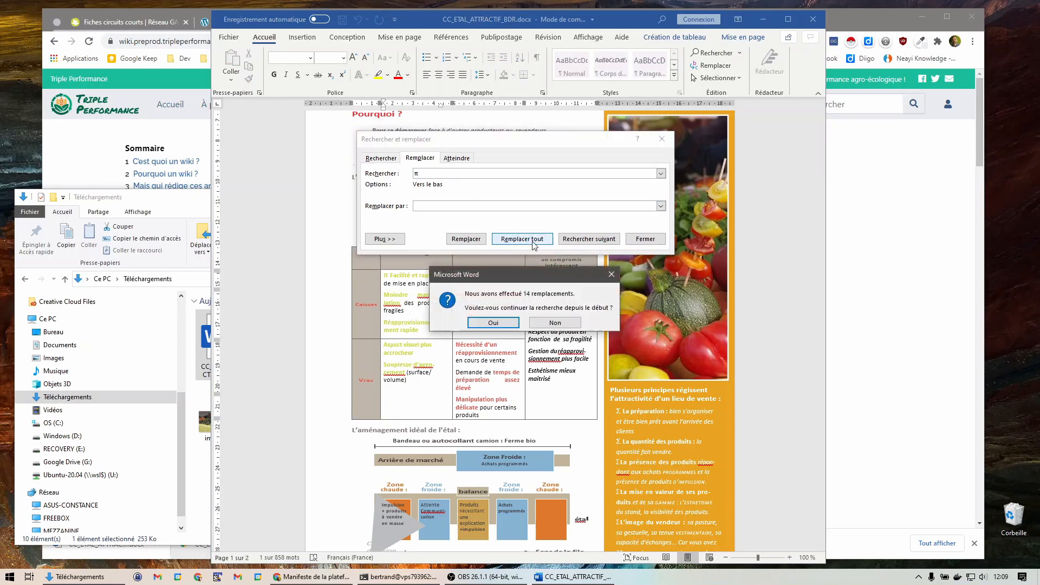
pyautogui.click(490, 324)
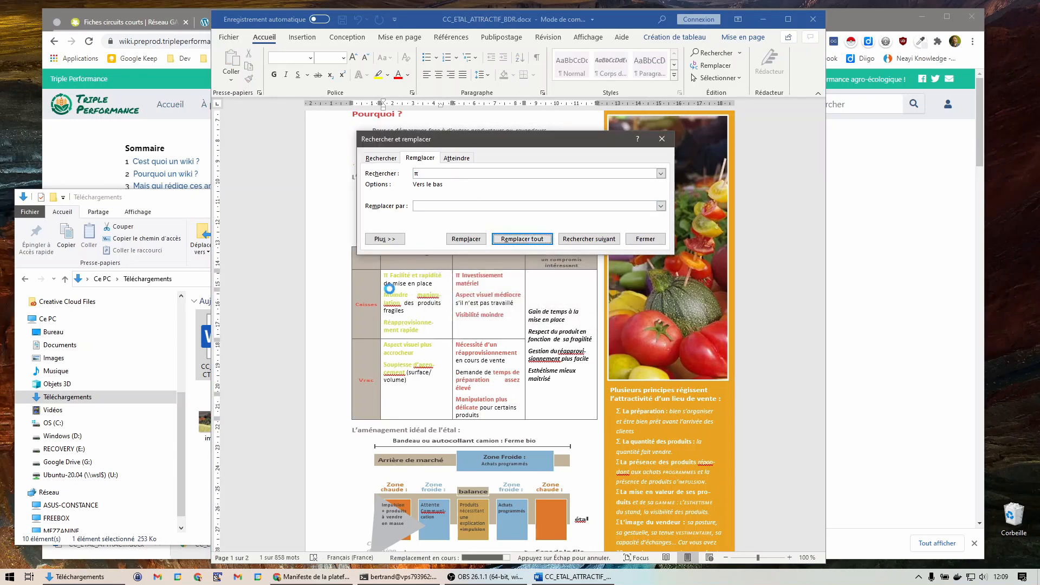
pyautogui.click(521, 323)
pyautogui.scroll(-8, 541, 311)
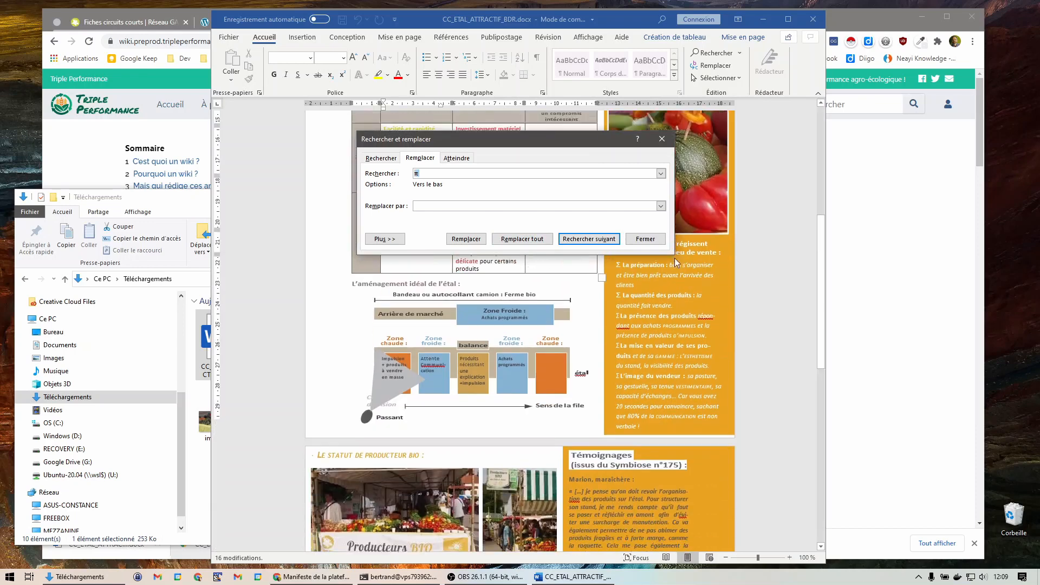
pyautogui.press('Escape')
# Copy the document content from the "Pourquoi ?" heading through the "L'aménagement idéal de l'étal :" line, including the table.
pyautogui.scroll(-10, 563, 301)
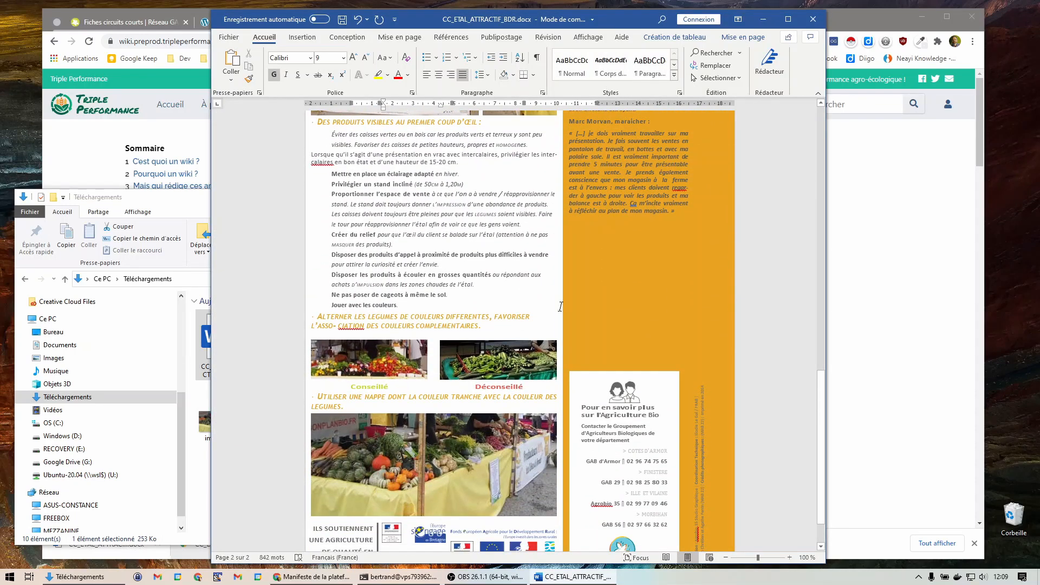
pyautogui.scroll(10, 560, 307)
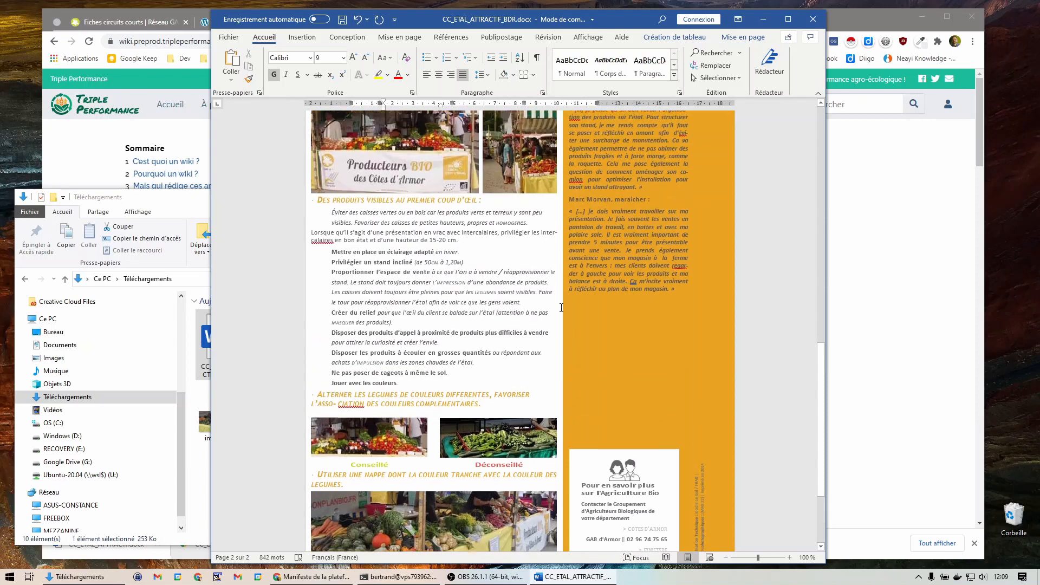
pyautogui.scroll(5, 559, 311)
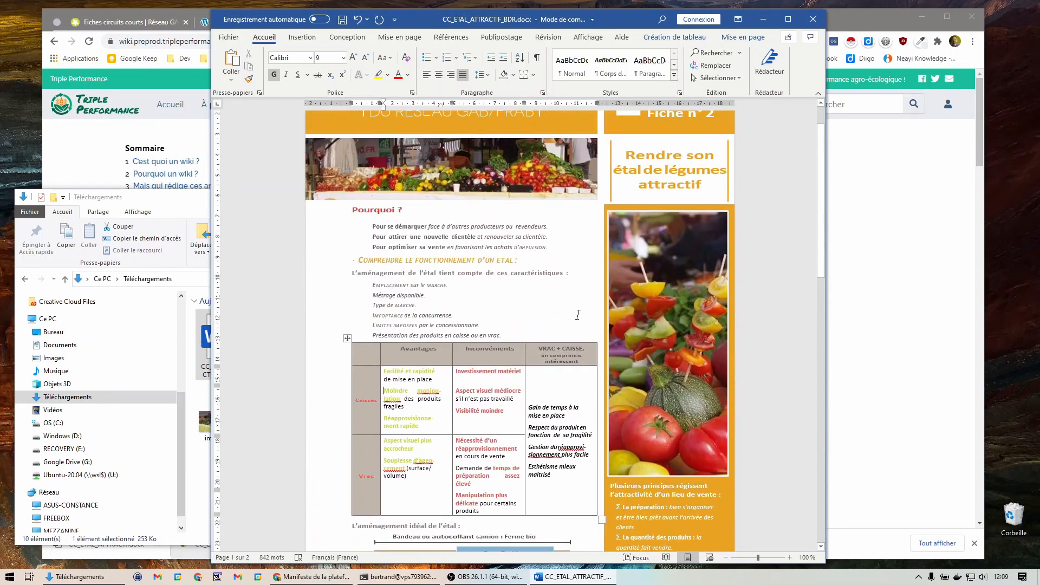
pyautogui.scroll(-3, 578, 314)
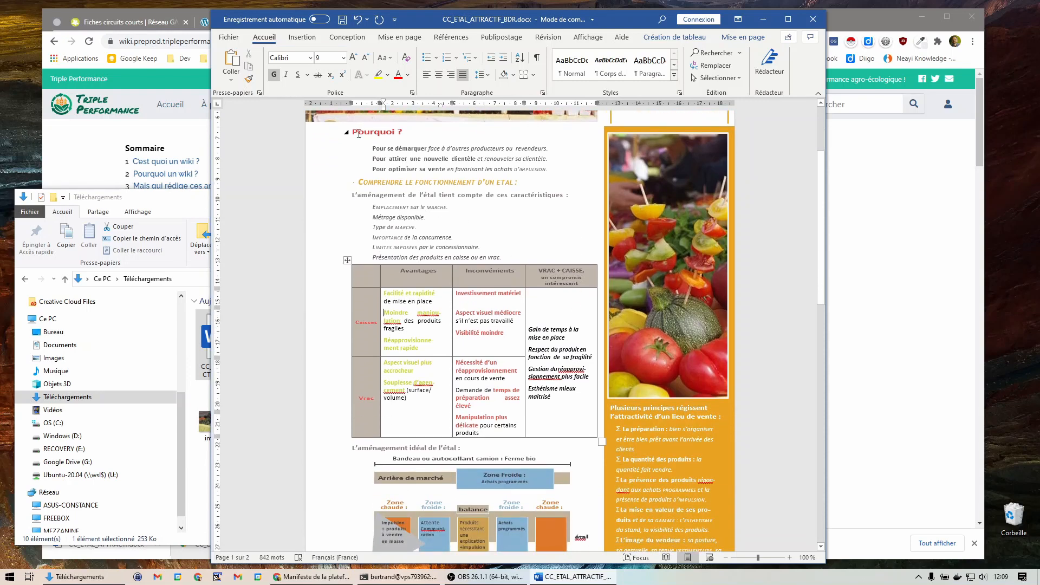
pyautogui.click(354, 133)
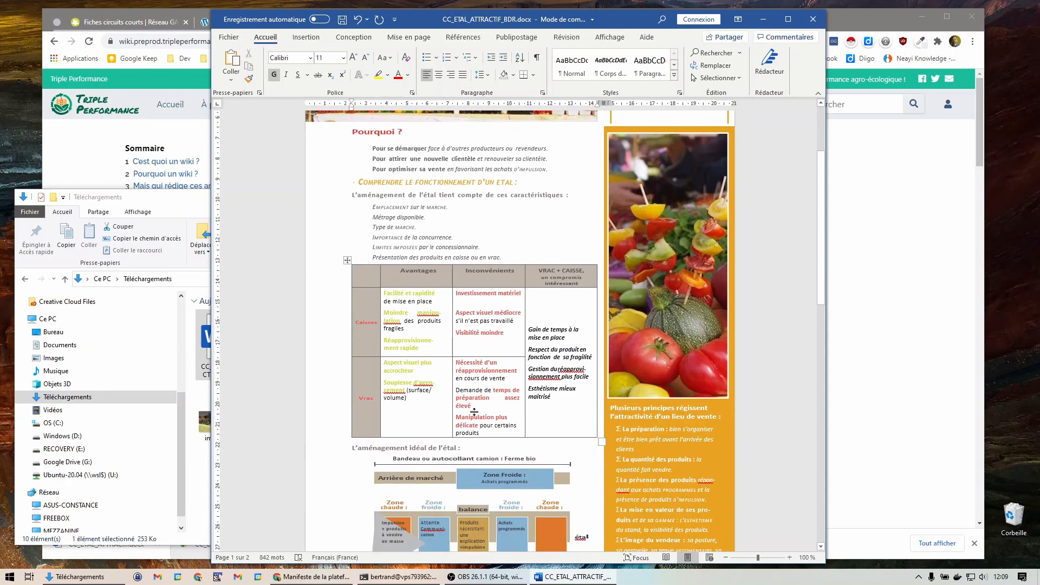
pyautogui.keyDown('shift'); pyautogui.click(468, 445); pyautogui.keyUp('shift')
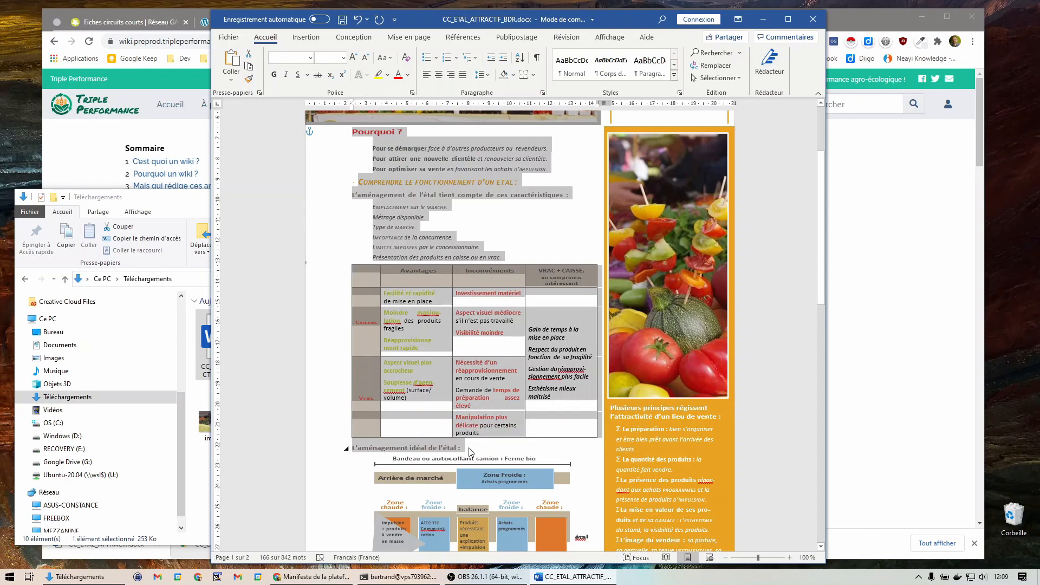
pyautogui.scroll(-4, 467, 449)
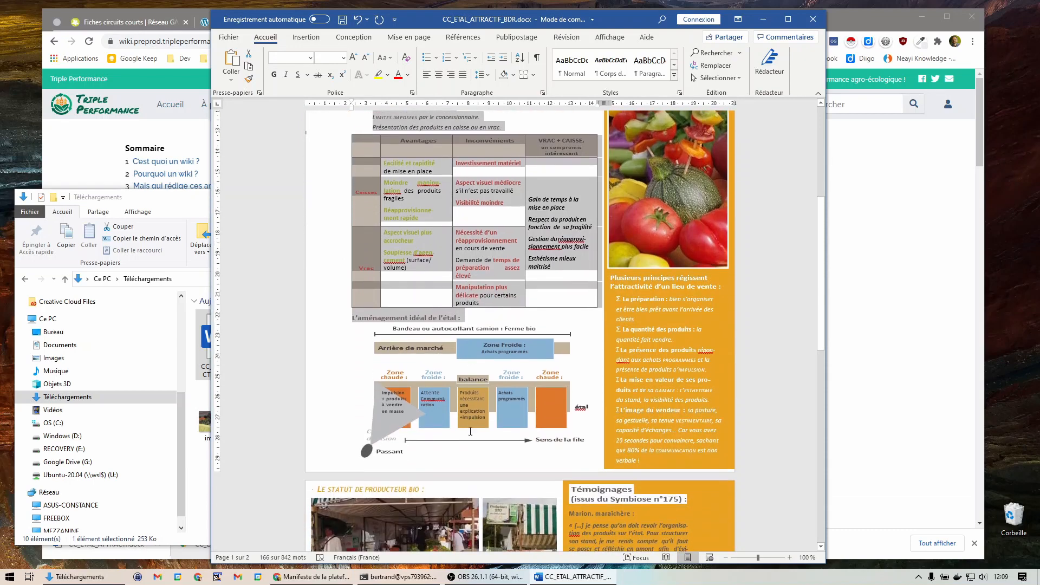
pyautogui.scroll(5, 497, 430)
pyautogui.scroll(2, 499, 430)
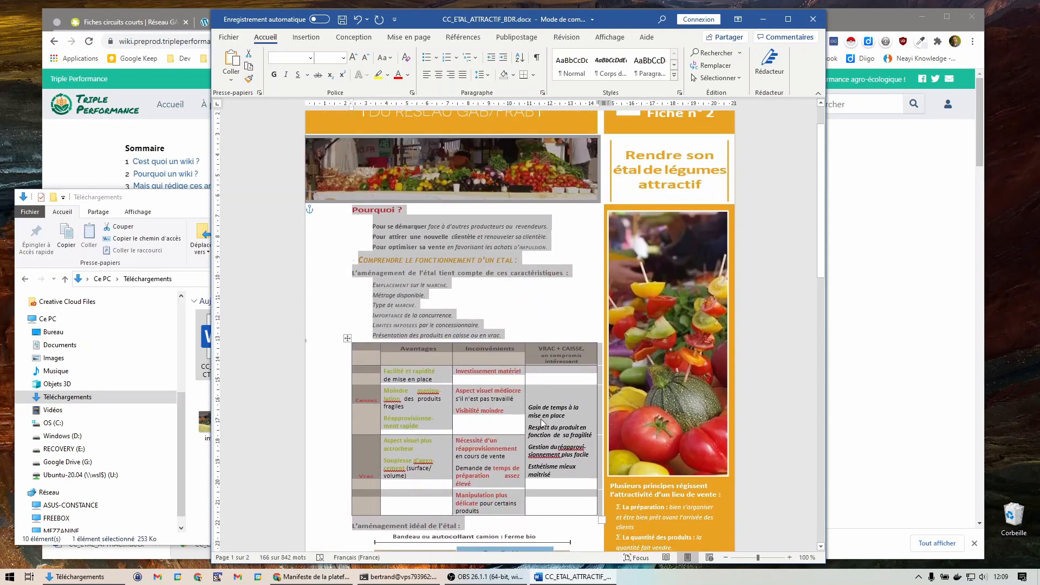
# Switch to the Triple Performance wiki in the browser and search for the sheet's title, "Rendre son étal de légumes attractif".
pyautogui.click(834, 331)
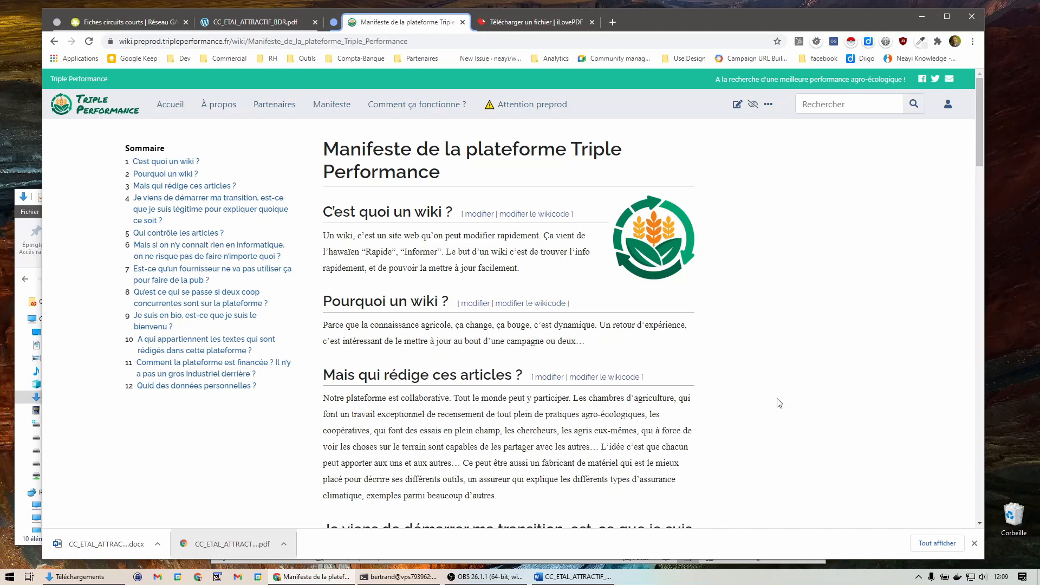
pyautogui.click(589, 580)
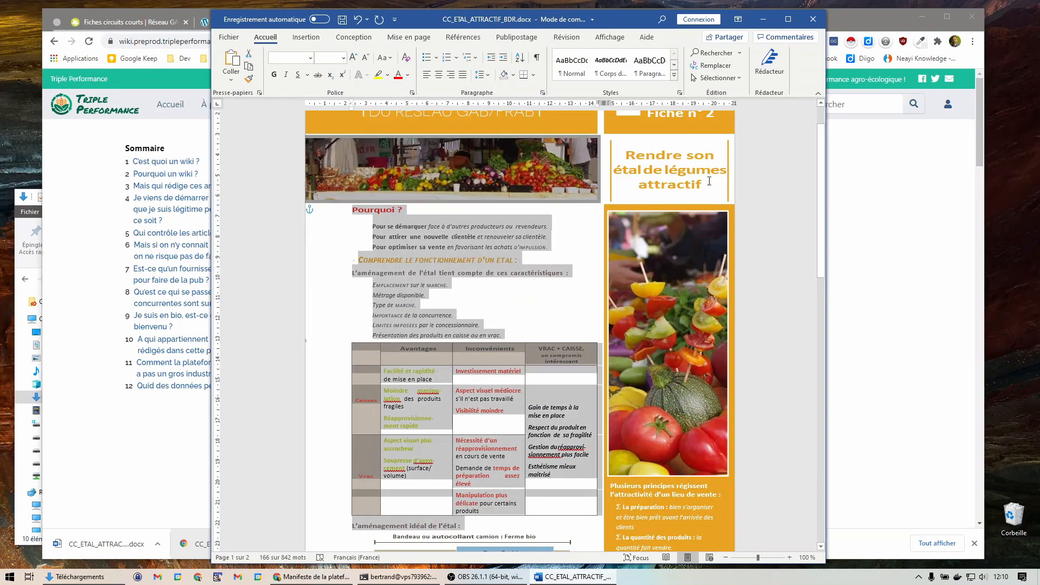
pyautogui.click(864, 208)
pyautogui.click(836, 104)
pyautogui.write('R')
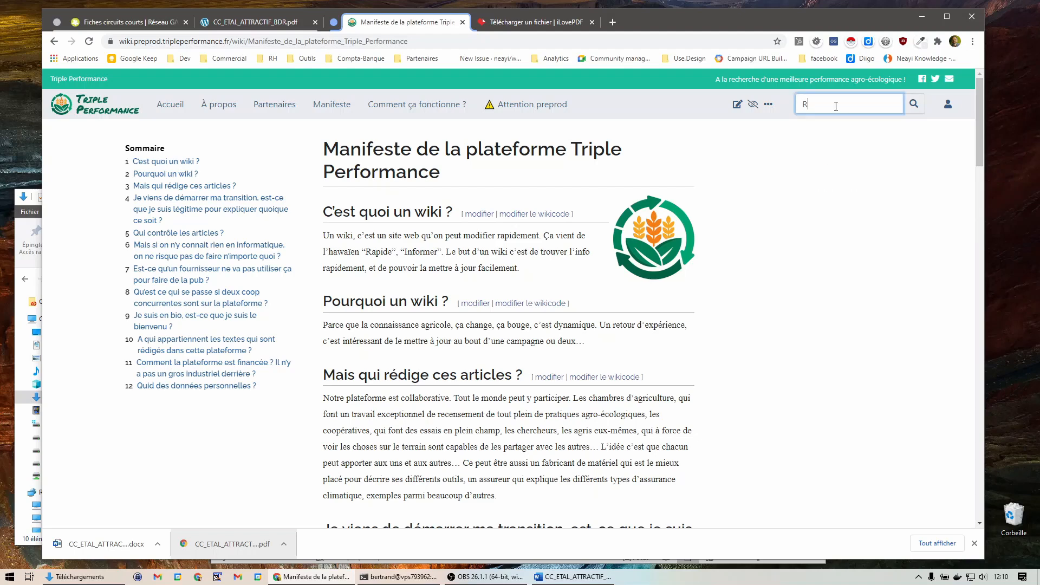
pyautogui.write('endre son')
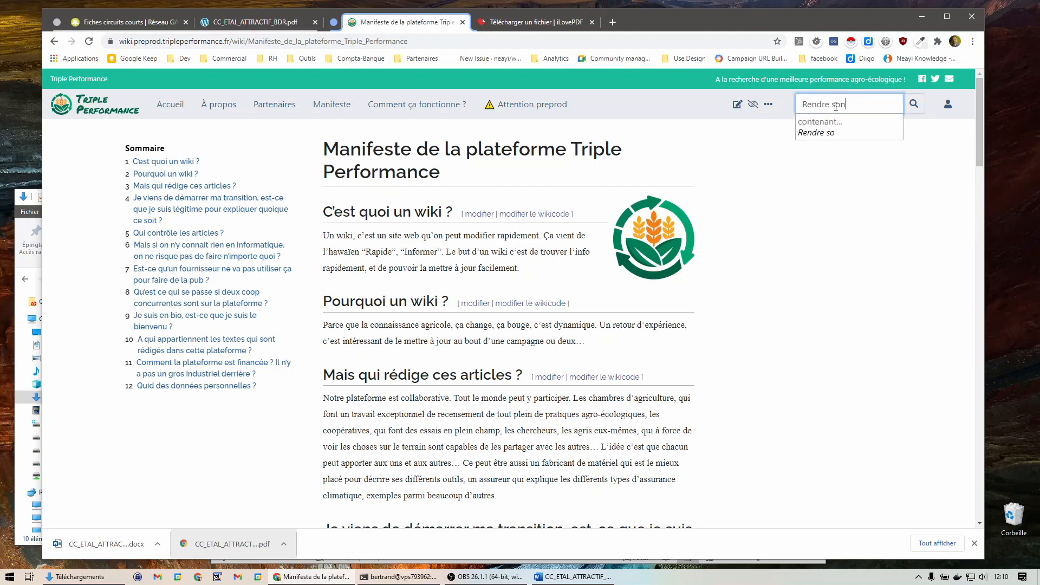
pyautogui.write(' étal de légumes attractif')
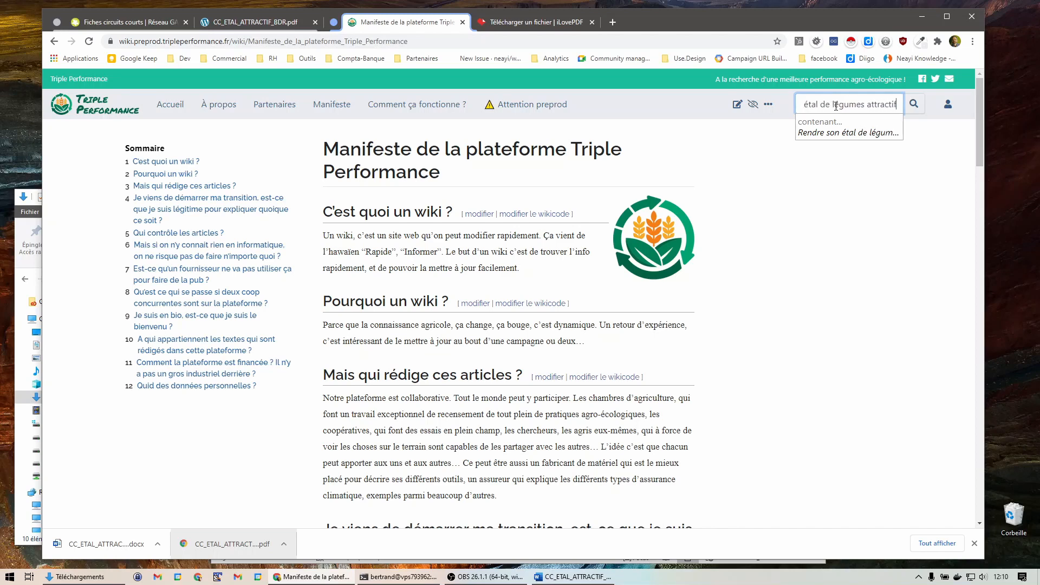
pyautogui.press('Return')
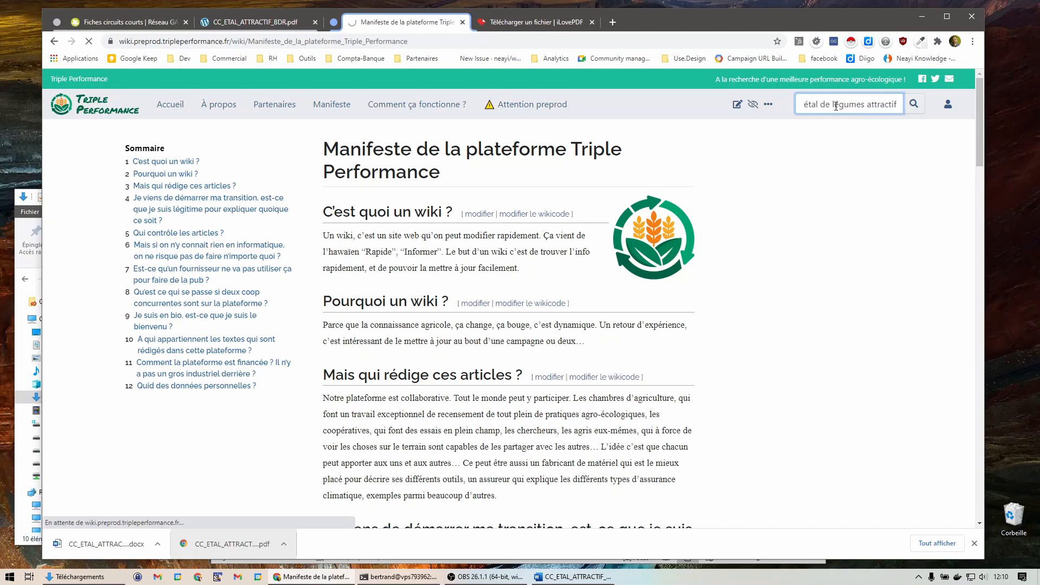
# Start creating the wiki page "Rendre son étal de légumes attractif" in the visual editor and dismiss the new-page notices.
pyautogui.click(568, 577)
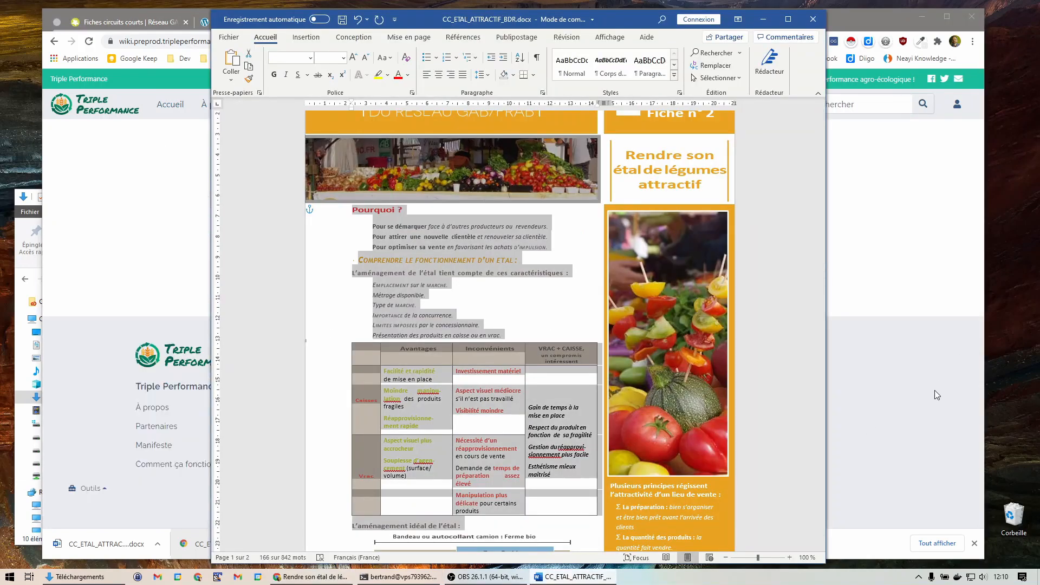
pyautogui.click(864, 26)
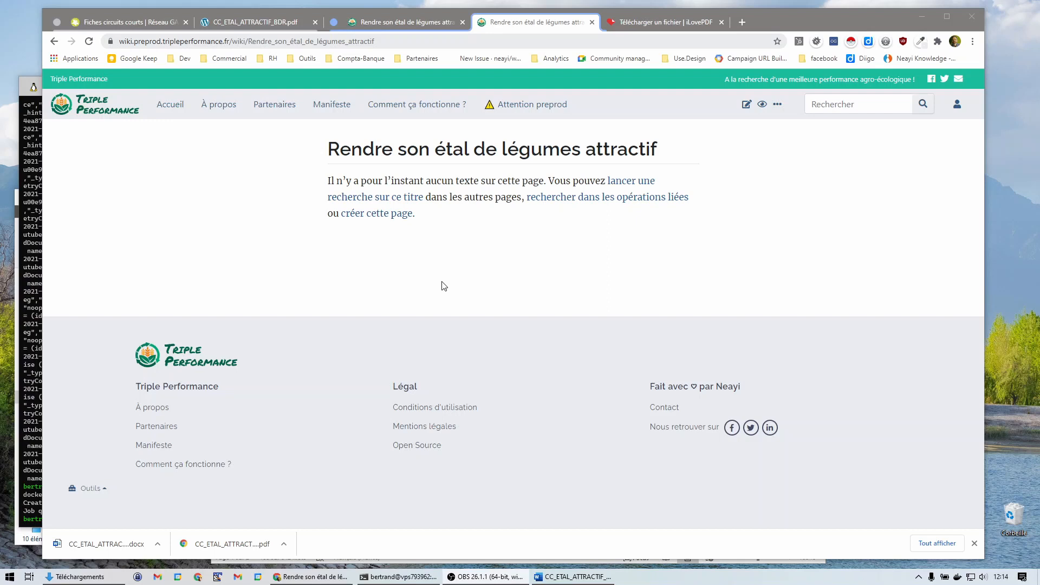
pyautogui.click(390, 214)
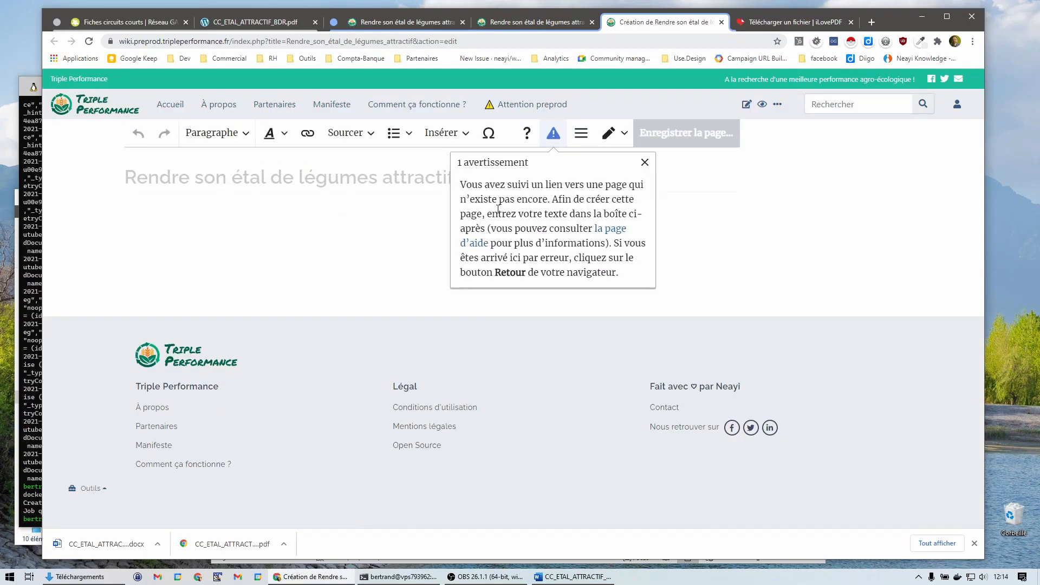
pyautogui.click(645, 163)
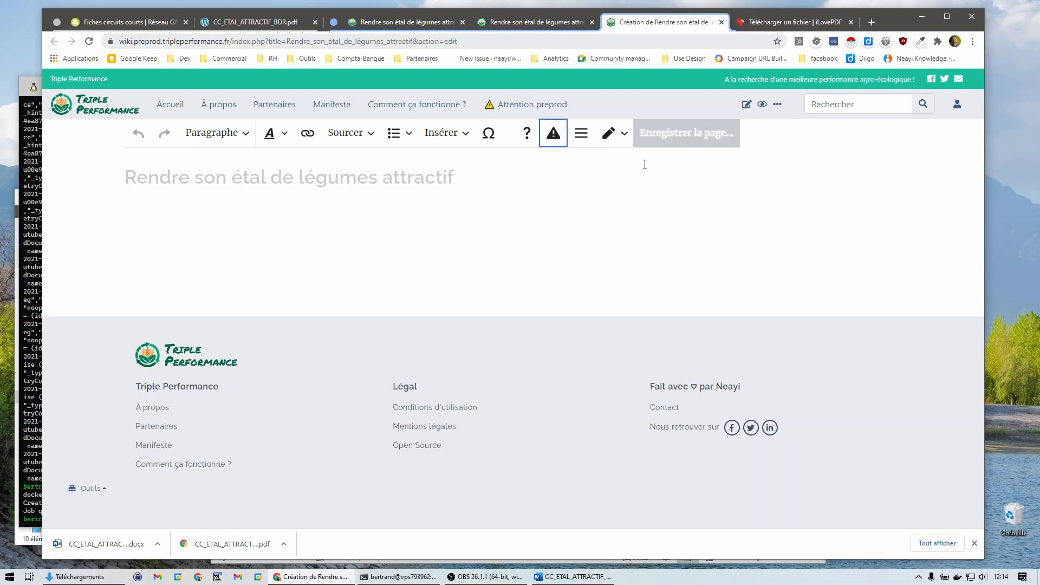
pyautogui.click(623, 133)
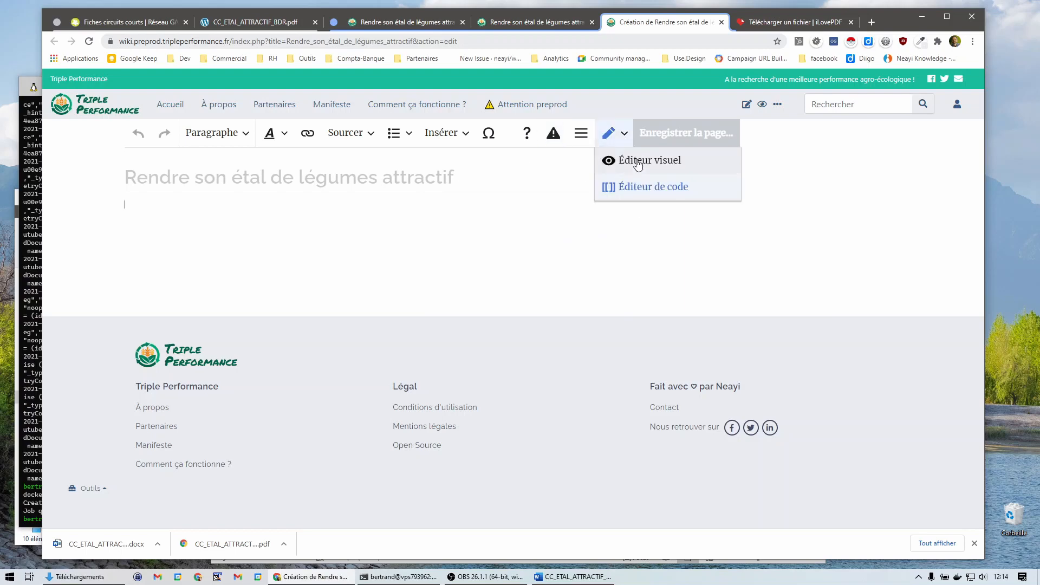
pyautogui.click(630, 182)
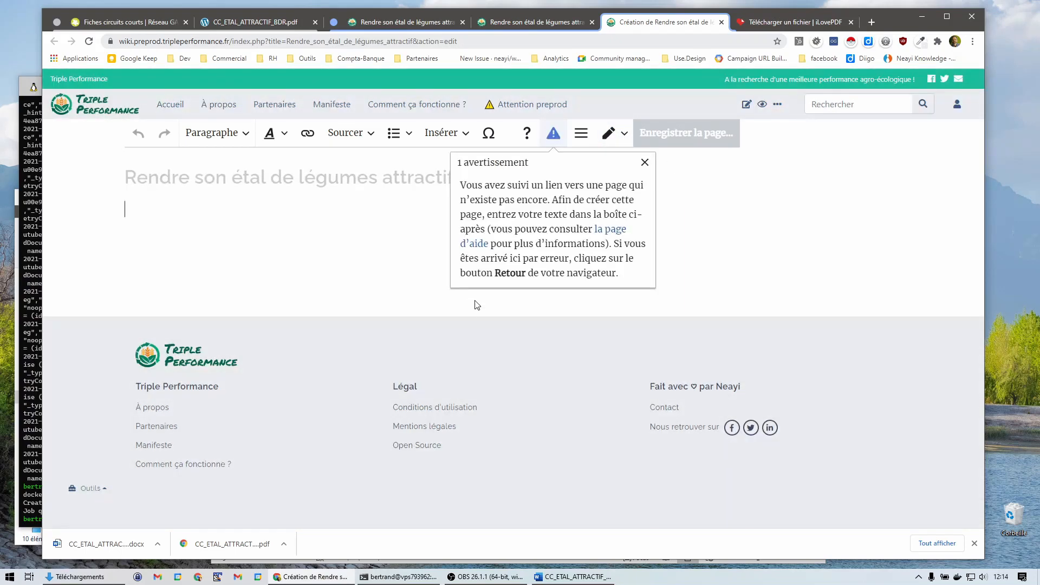
pyautogui.click(644, 163)
# Paste the copied Word content into the body of the new wiki page and check its headings and table.
pyautogui.click(251, 208)
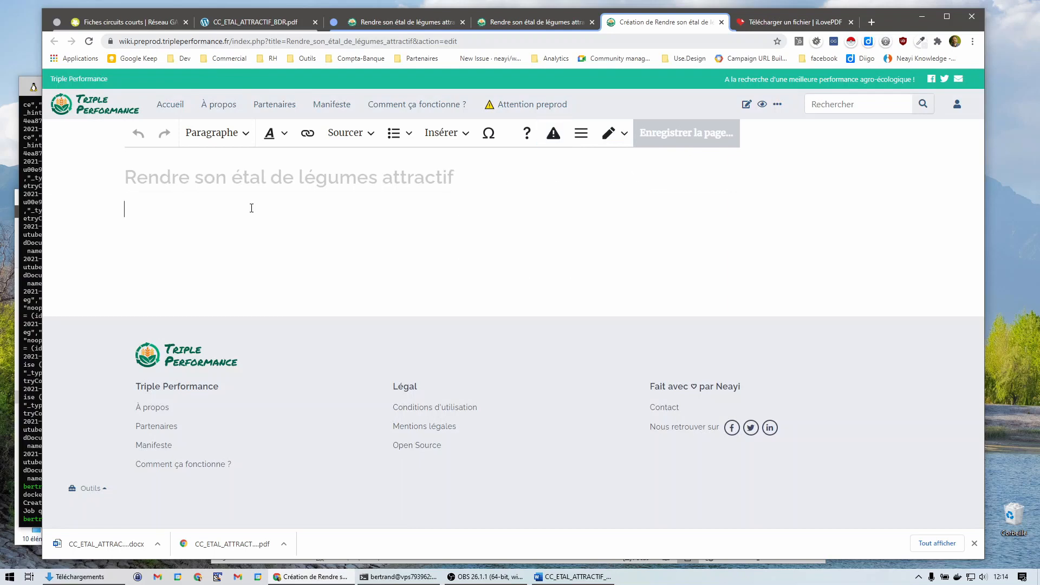
pyautogui.hotkey('ctrl', 'v')
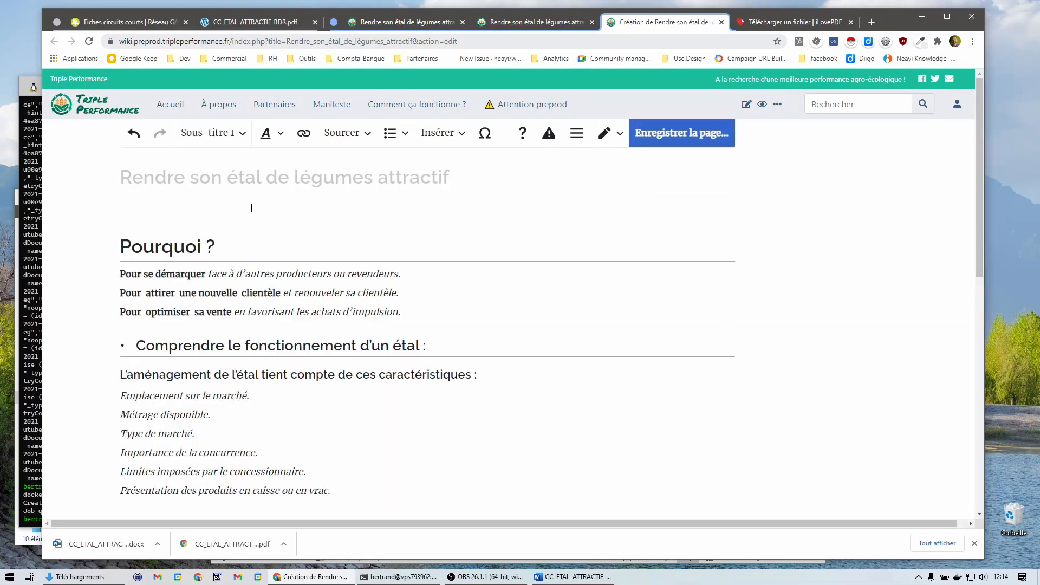
pyautogui.scroll(-5, 251, 208)
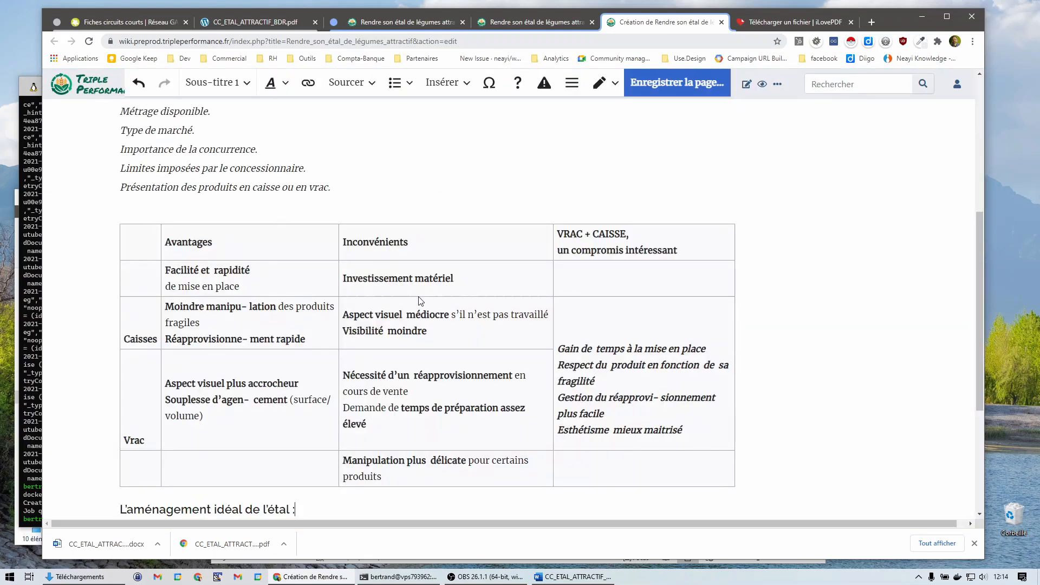
# Remove the empty paragraph above the "Pourquoi ?" heading.
pyautogui.scroll(-4, 433, 318)
pyautogui.scroll(12, 433, 318)
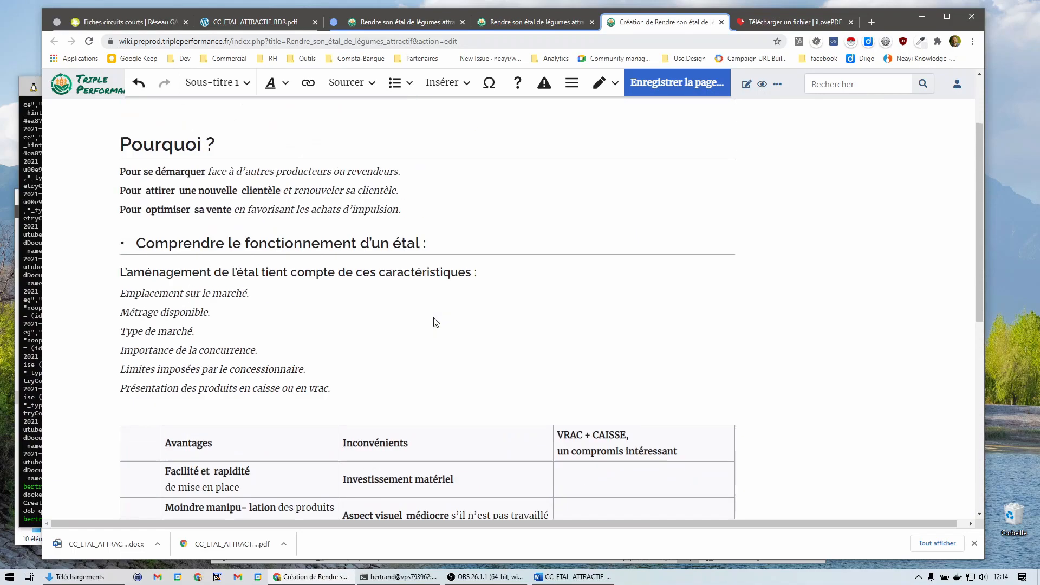
pyautogui.click(351, 225)
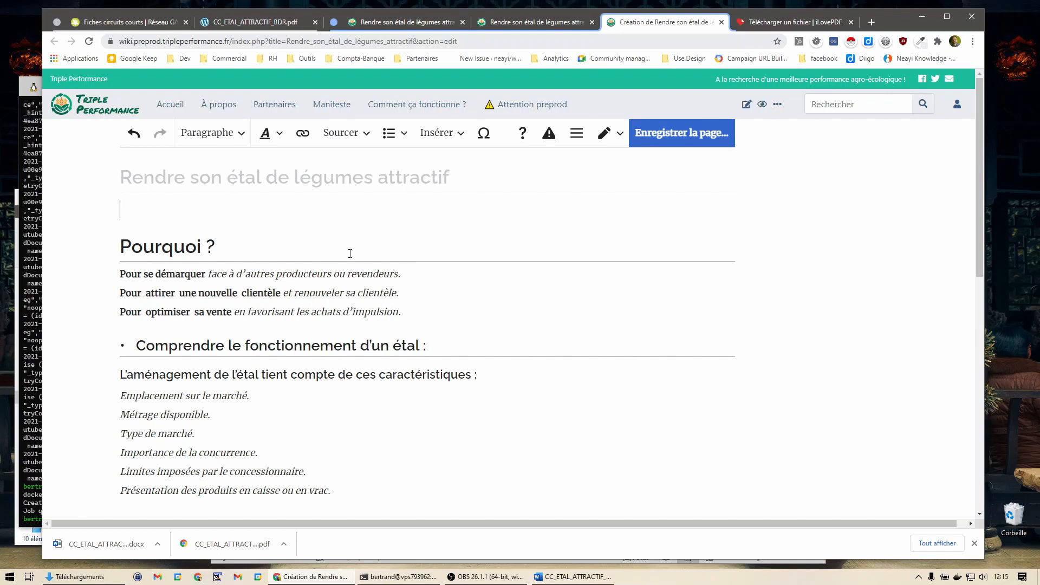
pyautogui.press('Delete')
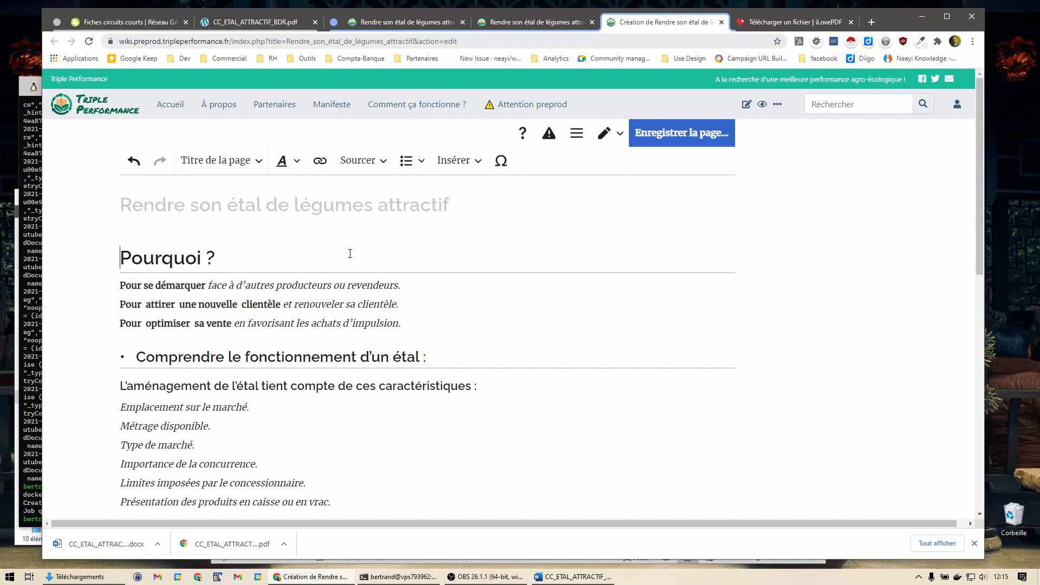
# Turn the three "Pour…" lines under the "Pourquoi ?" heading into a bulleted list.
pyautogui.press('Down')
pyautogui.moveTo(318, 293); pyautogui.dragTo(322, 258)
pyautogui.click(401, 133)
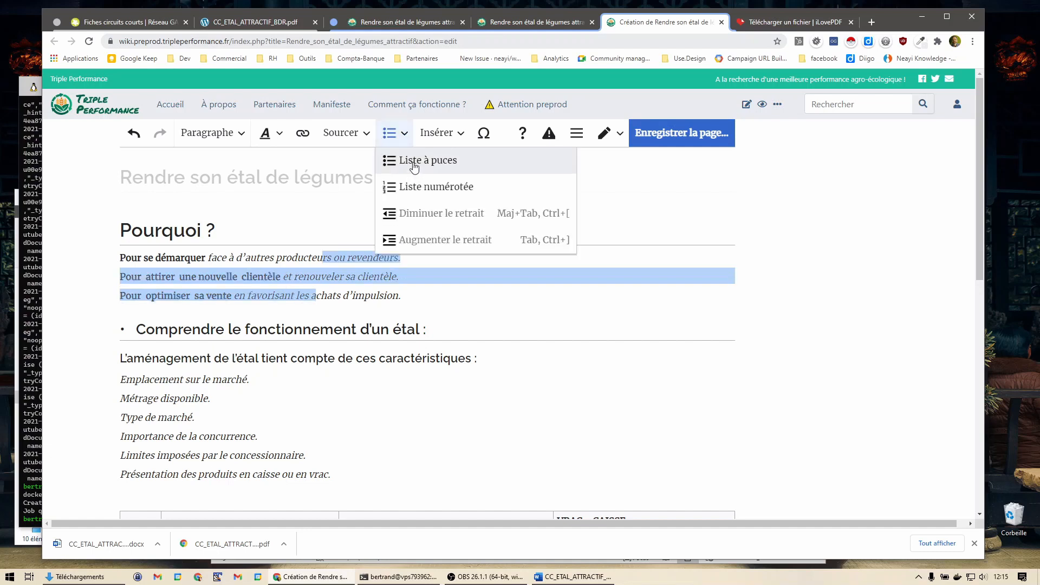
pyautogui.click(413, 158)
pyautogui.click(355, 276)
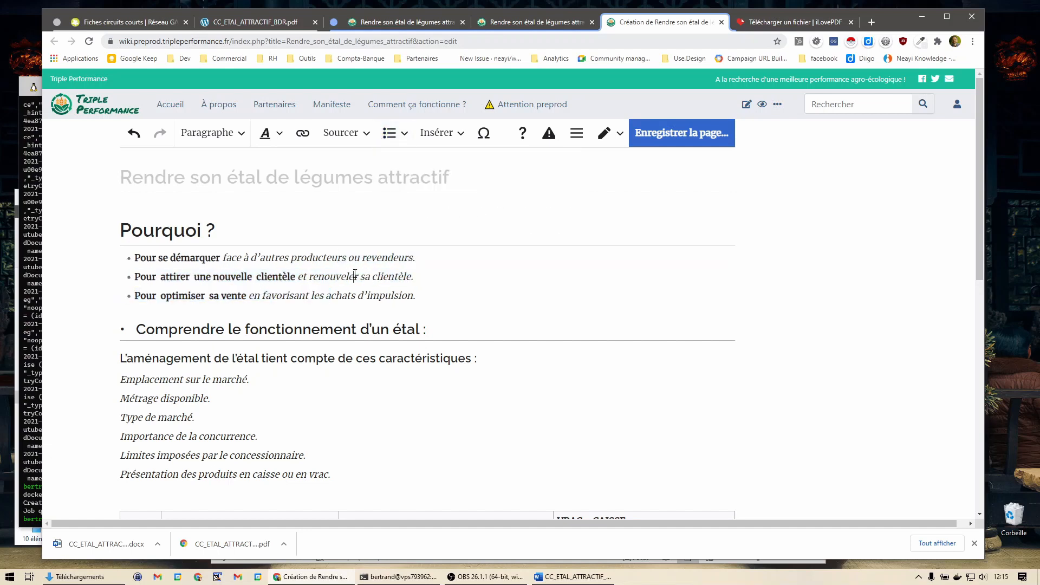
# Remove the stray leading bullet and the trailing colon from the "Comprendre le fonctionnement d'un étal" heading.
pyautogui.click(232, 329)
pyautogui.press('BackSpace')
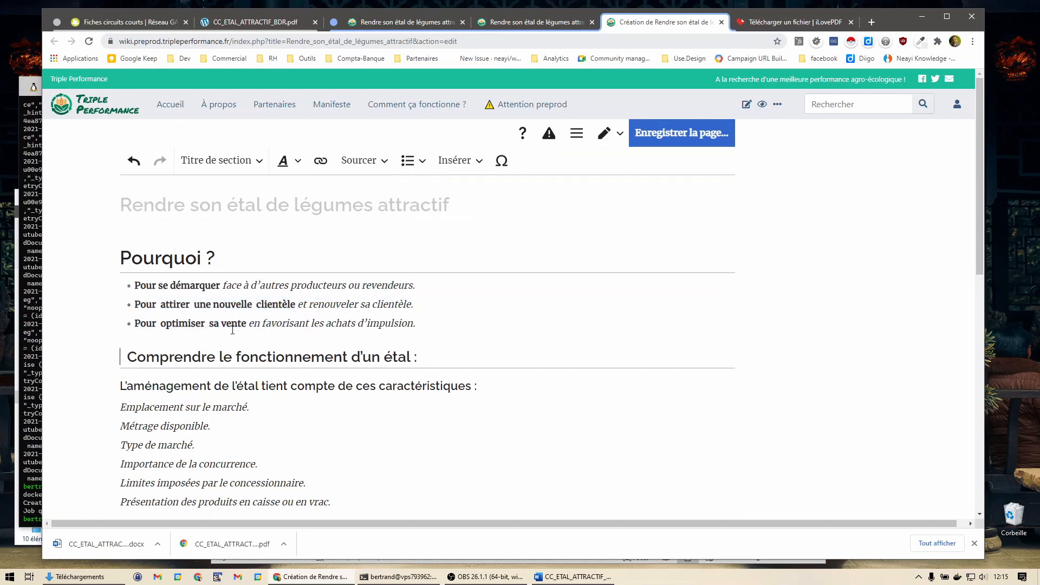
pyautogui.scroll(-2, 270, 291)
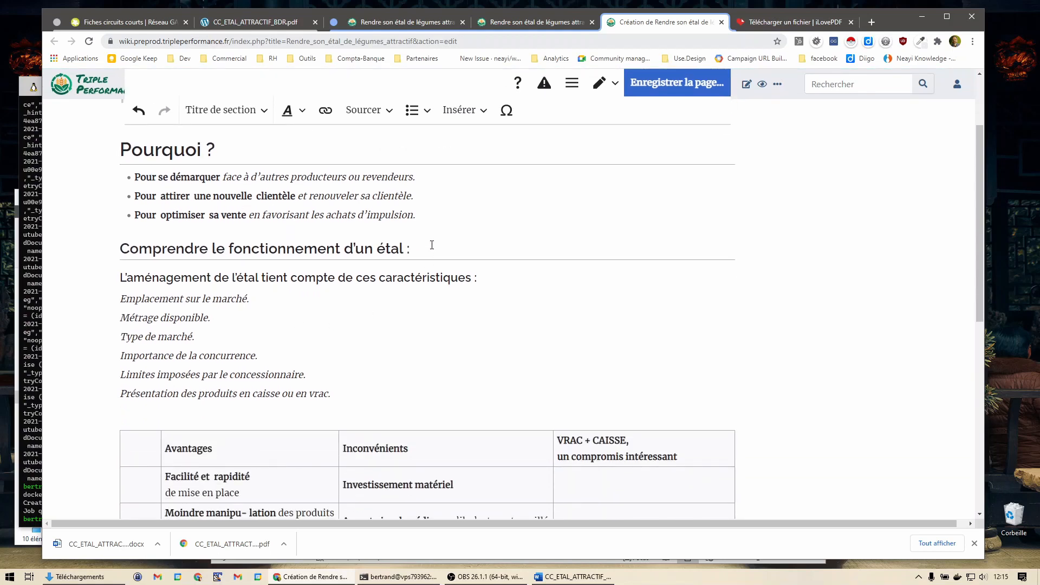
pyautogui.press('BackSpace')
# Make a bulleted list of the six lines from "Emplacement sur le marché." to "Présentation des produits en caisse ou en vrac.".
pyautogui.moveTo(168, 298); pyautogui.dragTo(170, 395)
pyautogui.click(398, 82)
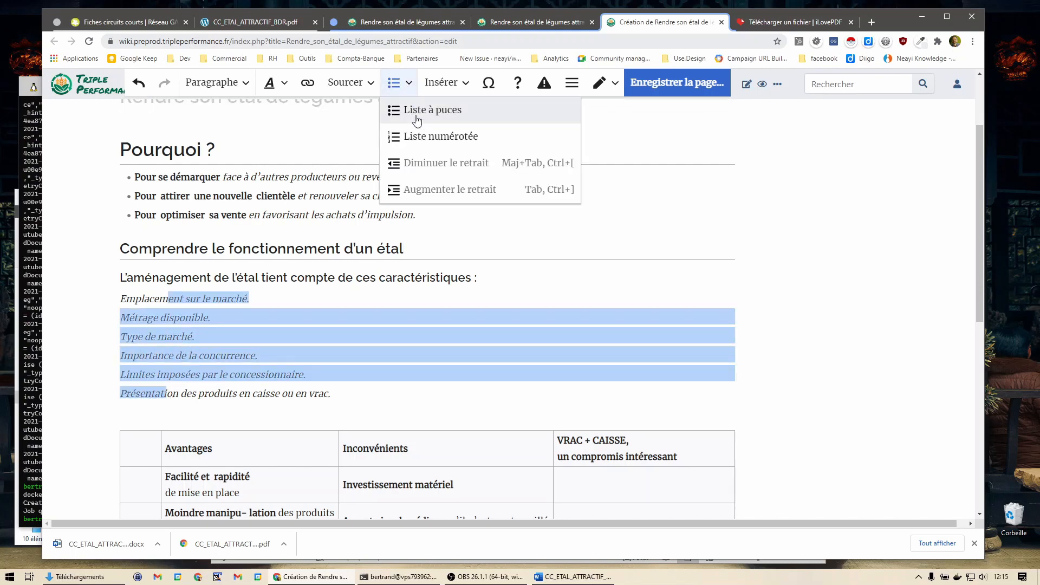
pyautogui.click(416, 112)
pyautogui.click(339, 315)
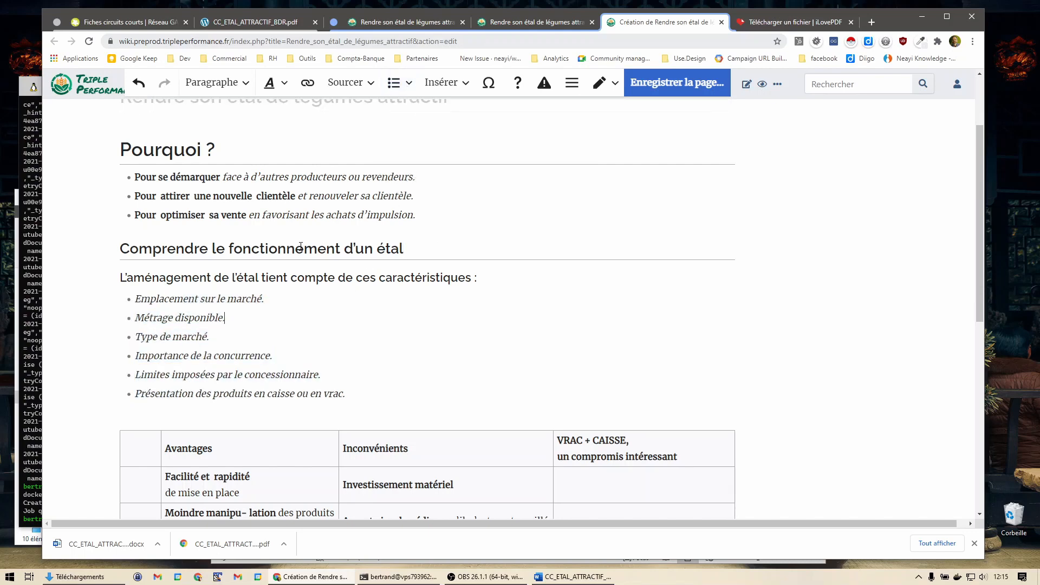
# Change the "Pourquoi ?" heading to the "Titre de section" level.
pyautogui.click(194, 158)
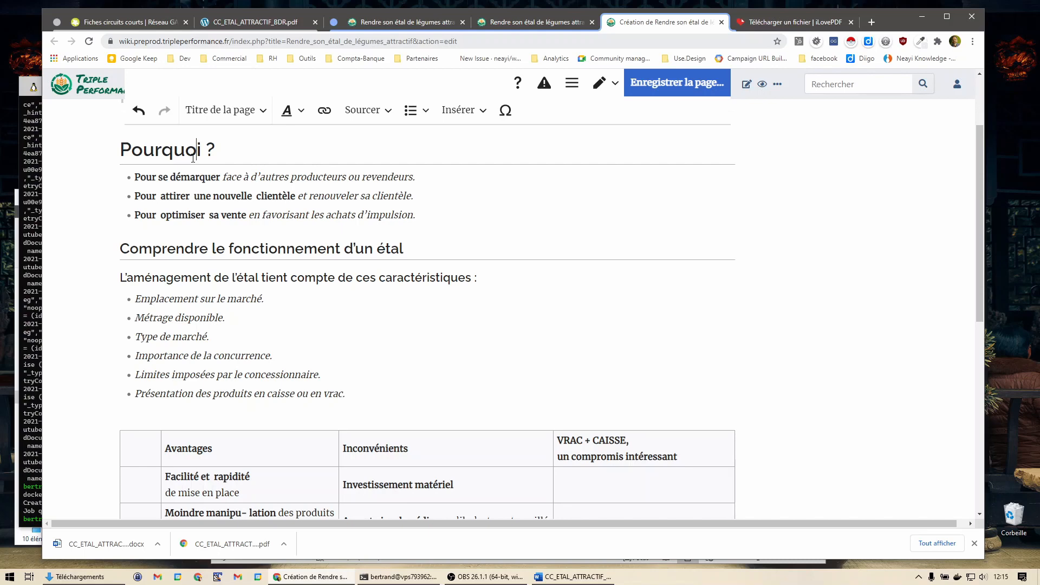
pyautogui.click(233, 114)
pyautogui.click(240, 176)
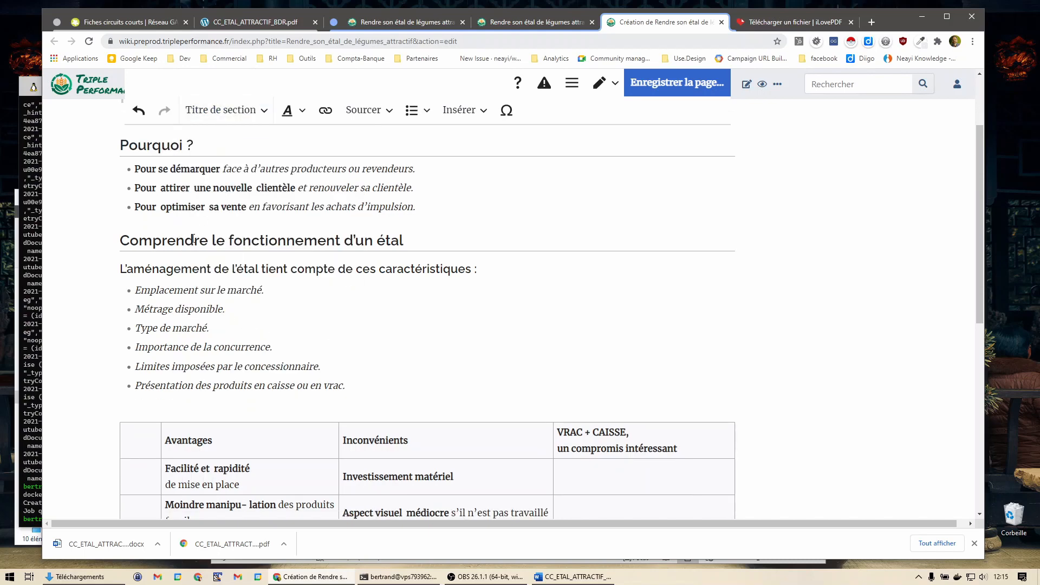
pyautogui.click(204, 309)
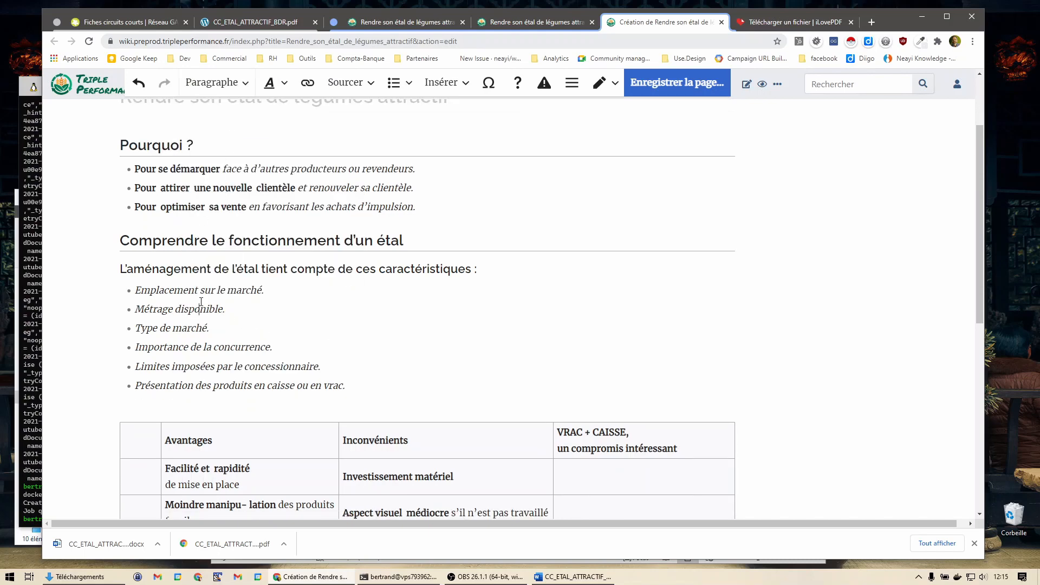
# Check the table layout in the source PDF, then format the wiki table's first row as header cells.
pyautogui.scroll(-3, 203, 312)
pyautogui.scroll(-2, 204, 311)
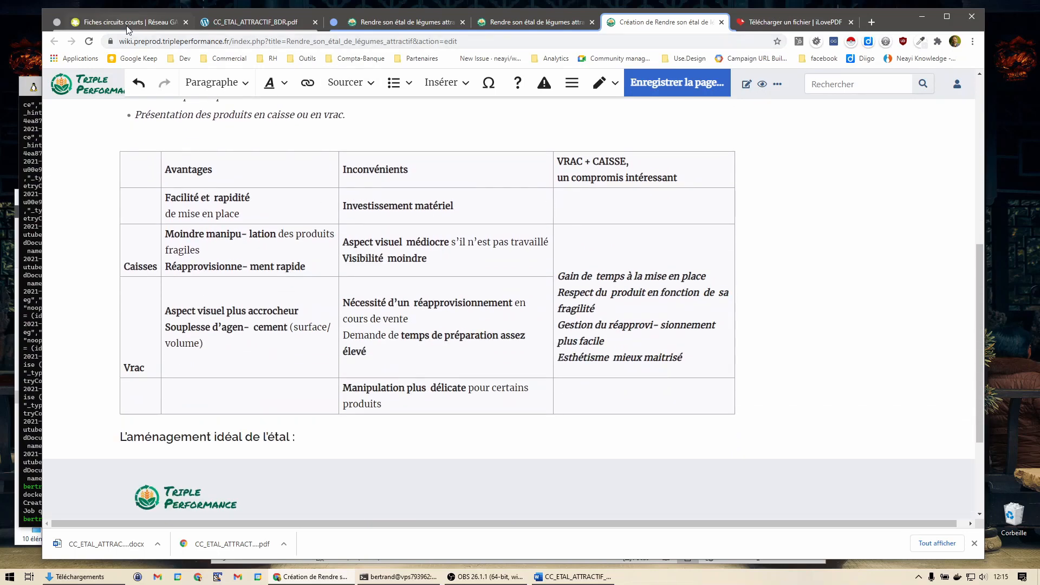
pyautogui.click(252, 22)
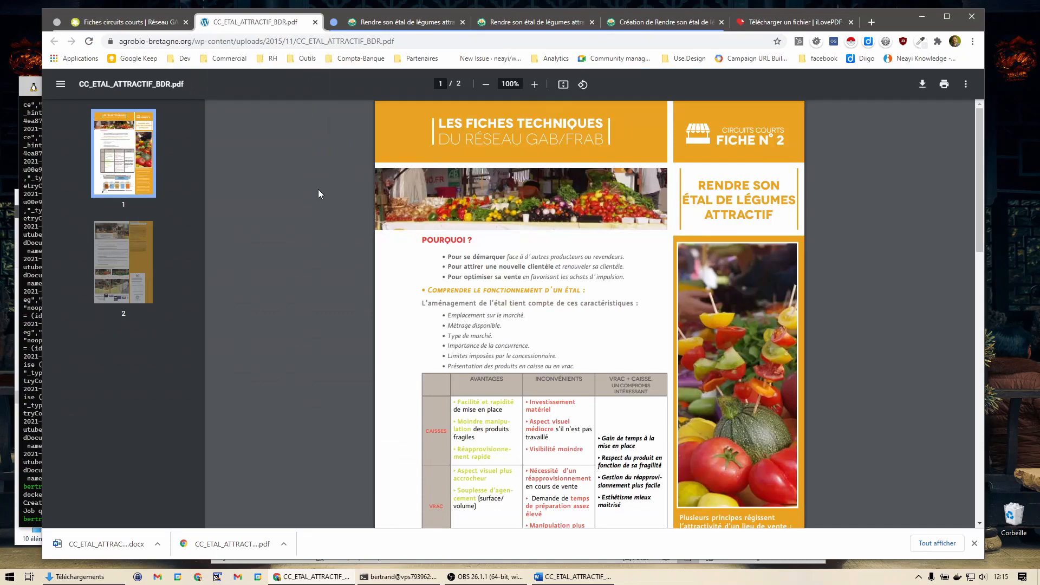
pyautogui.scroll(-4, 343, 339)
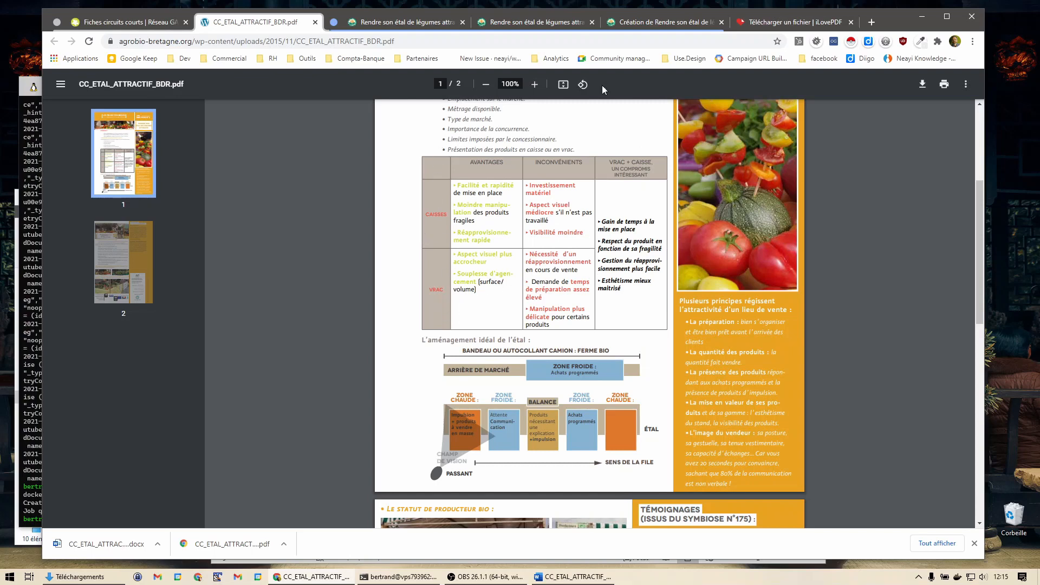
pyautogui.click(634, 23)
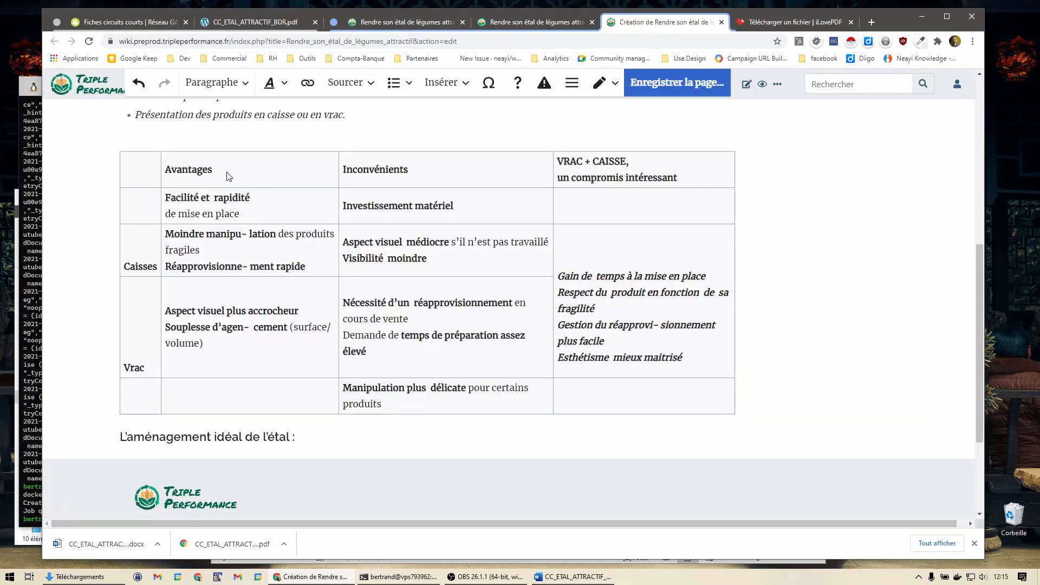
pyautogui.moveTo(152, 169); pyautogui.dragTo(607, 177)
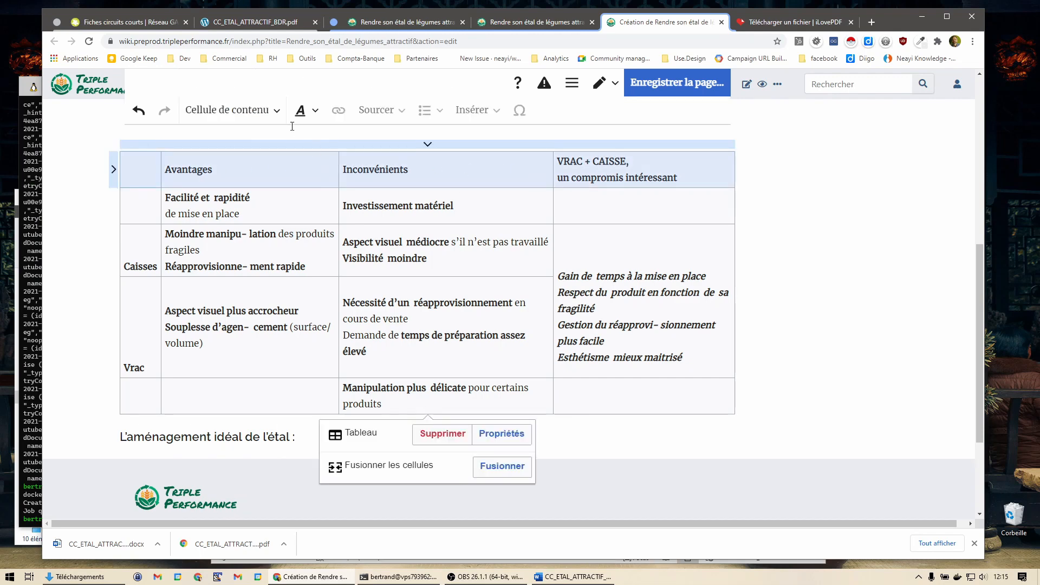
pyautogui.click(230, 110)
pyautogui.click(241, 136)
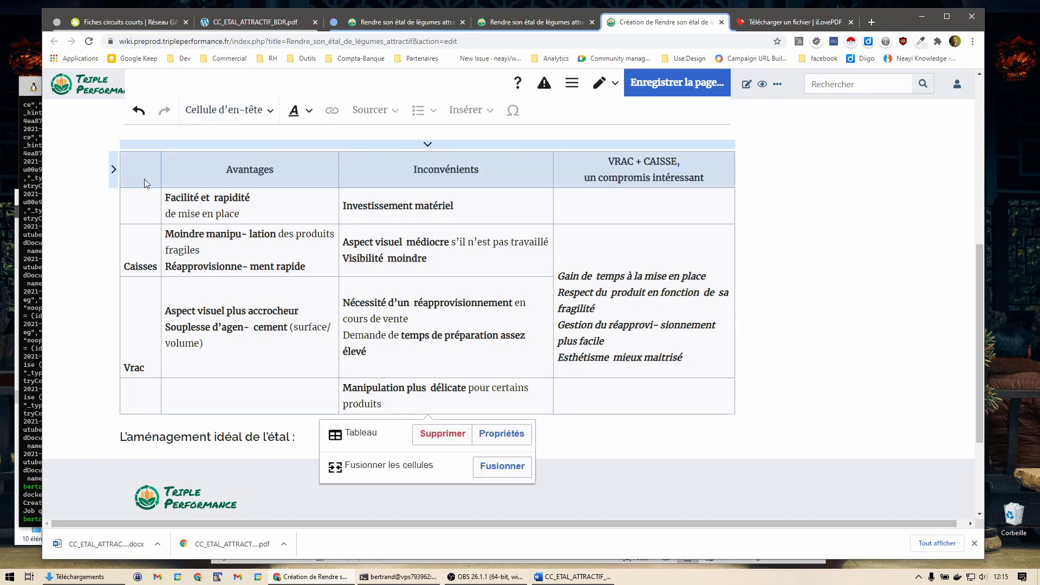
# Format the table's first column, with the "Caisses" and "Vrac" labels, as header cells.
pyautogui.moveTo(144, 178); pyautogui.dragTo(142, 206)
pyautogui.moveTo(152, 263); pyautogui.dragTo(148, 391)
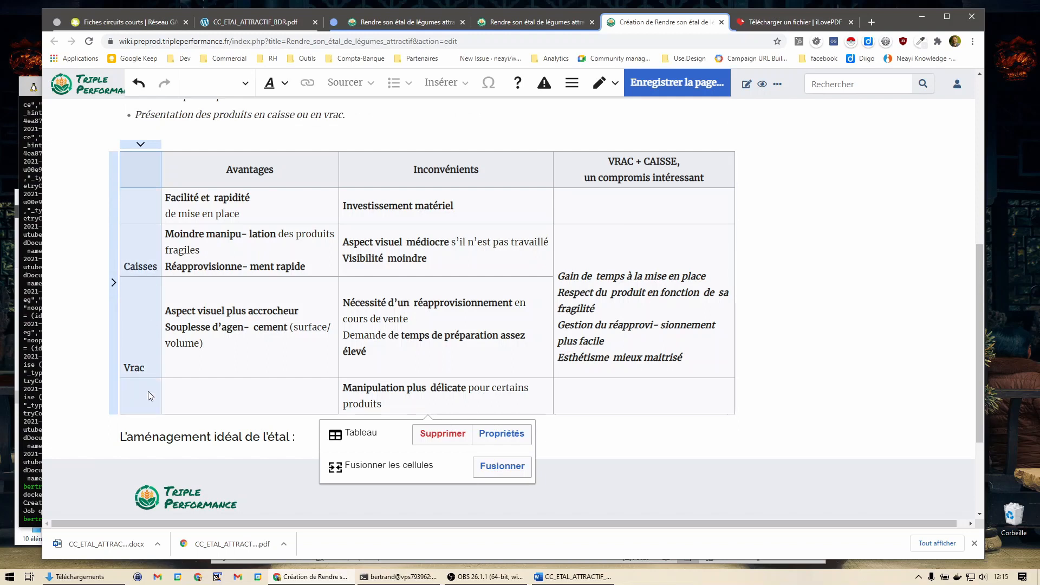
pyautogui.click(246, 82)
pyautogui.click(230, 105)
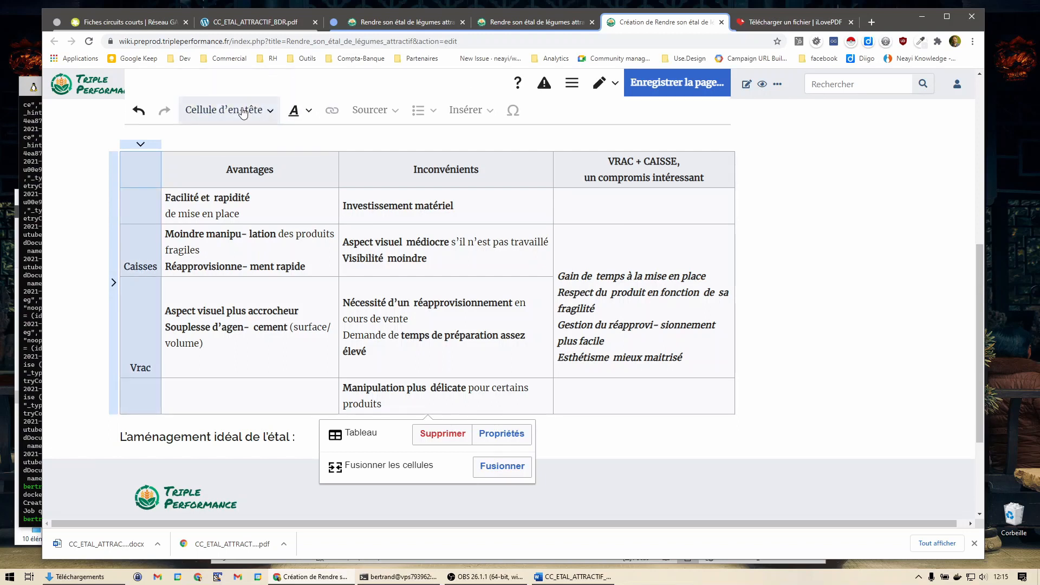
# Join "Facilité et rapidité" and "de mise en place" into one line in the Avantages column.
pyautogui.click(258, 195)
pyautogui.click(245, 240)
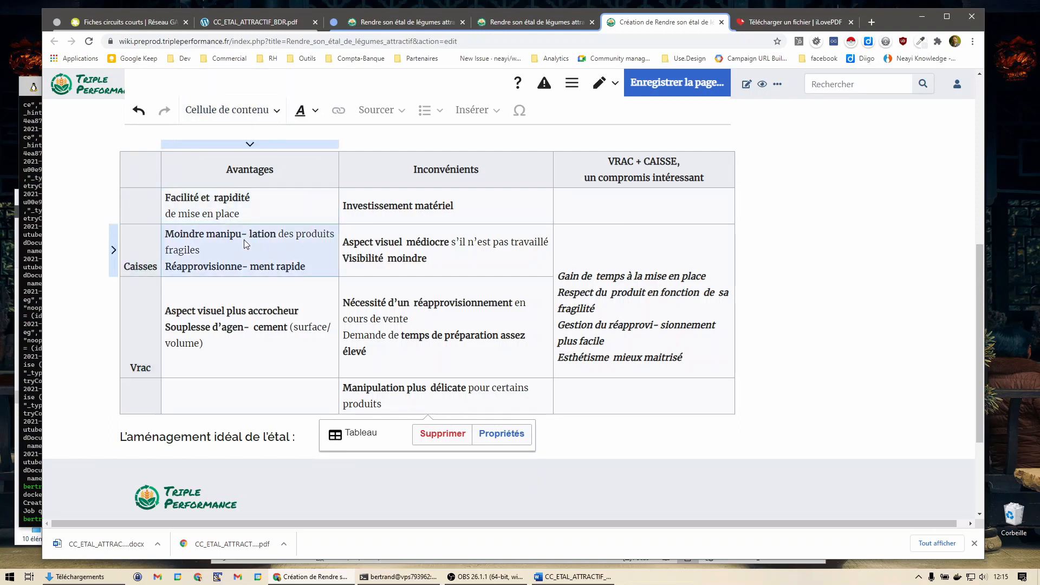
pyautogui.click(237, 215)
pyautogui.click(237, 215)
pyautogui.moveTo(249, 215); pyautogui.dragTo(208, 215)
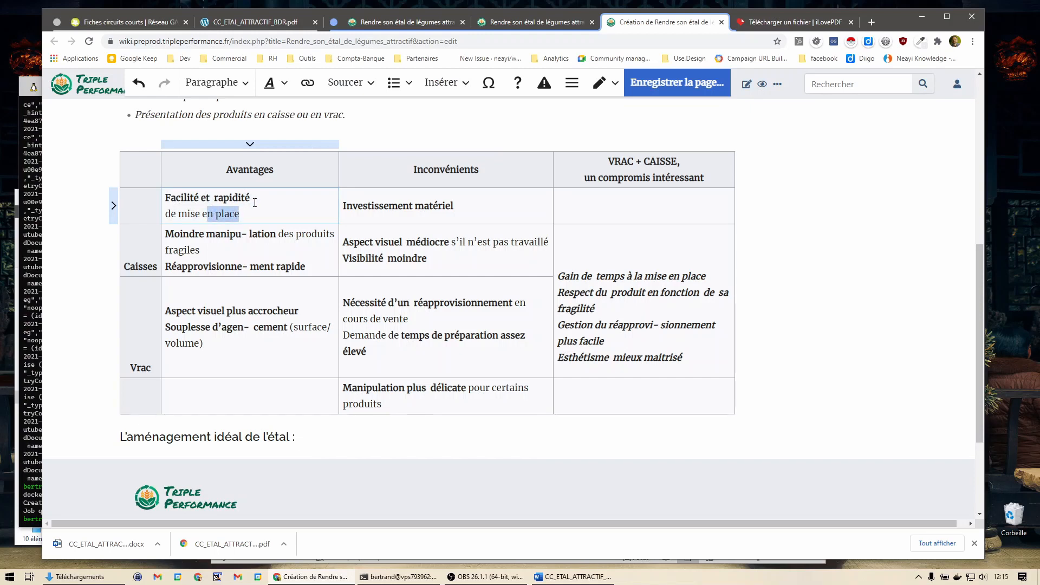
pyautogui.click(257, 199)
pyautogui.press('Delete')
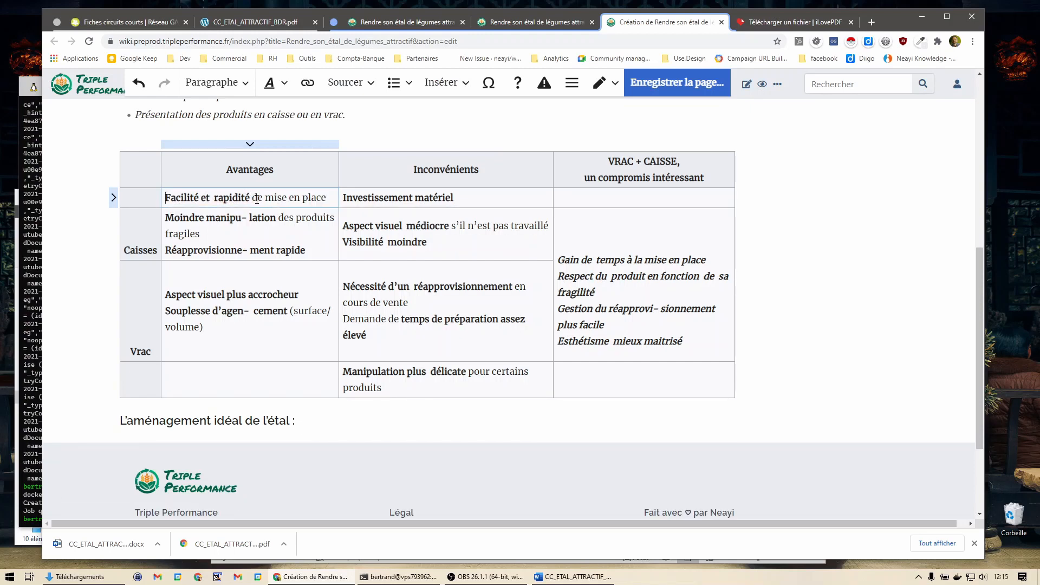
# Move "Facilité et rapidité de mise en place" to a new first line in the Avantages cell of the Caisses row.
pyautogui.hotkey('shift', 'End')
pyautogui.hotkey('ctrl', 'c')
pyautogui.press('Delete')
pyautogui.click(173, 218)
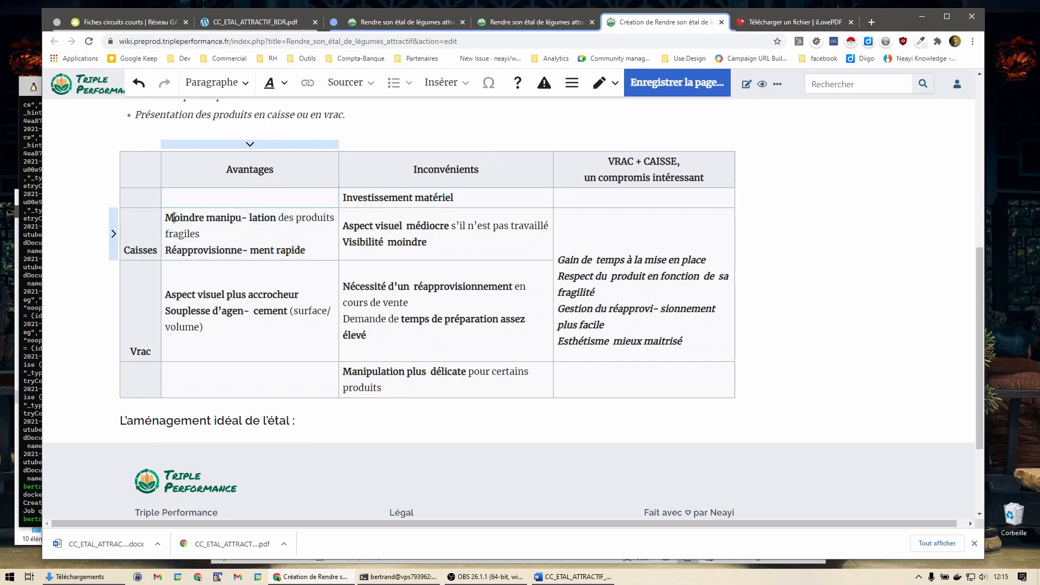
pyautogui.tripleClick(173, 217)
pyautogui.press('Left')
pyautogui.press('Return')
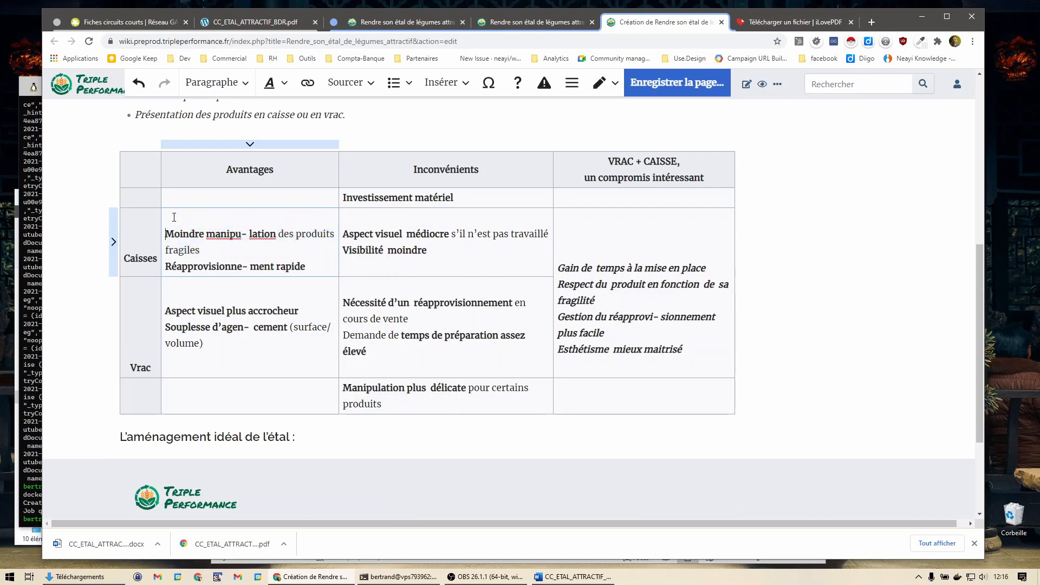
pyautogui.hotkey('ctrl', 'v')
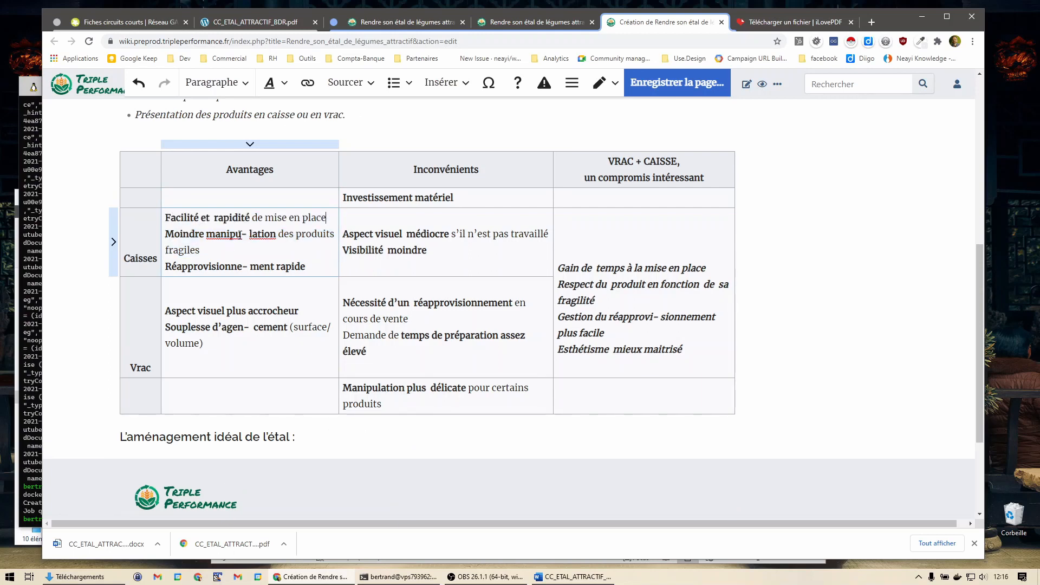
# Remove the stray hyphens and spaces inside "manipulation" and "Réapprovisionnement" in the Caisses row's Avantages cell.
pyautogui.press('Delete')
pyautogui.press('Delete')
pyautogui.press('Delete')
pyautogui.press('Delete')
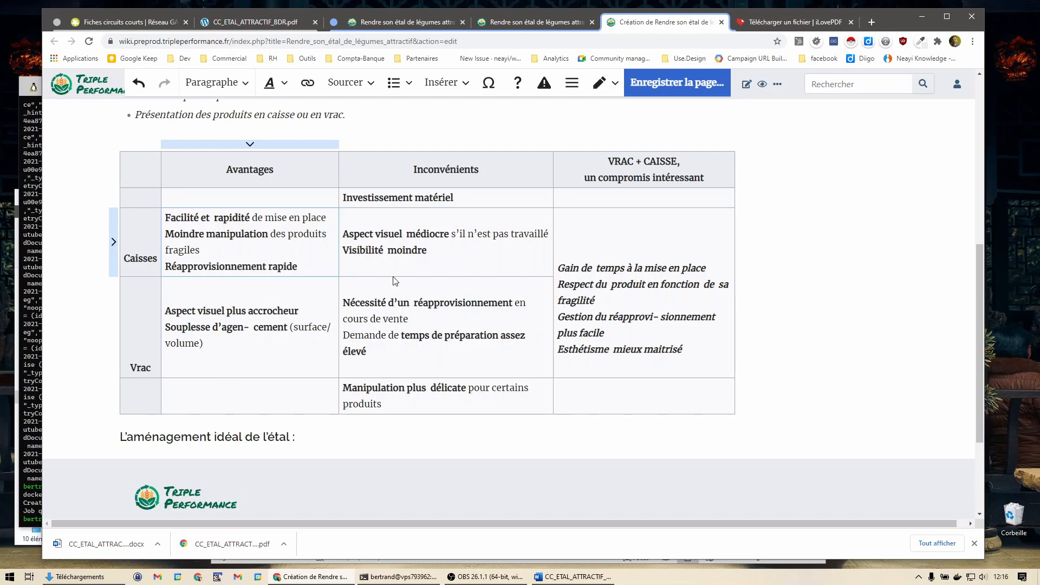
# Move "Investissement matériel" to a new first line in the Inconvénients cell of the Caisses row.
pyautogui.click(391, 233)
pyautogui.click(416, 198)
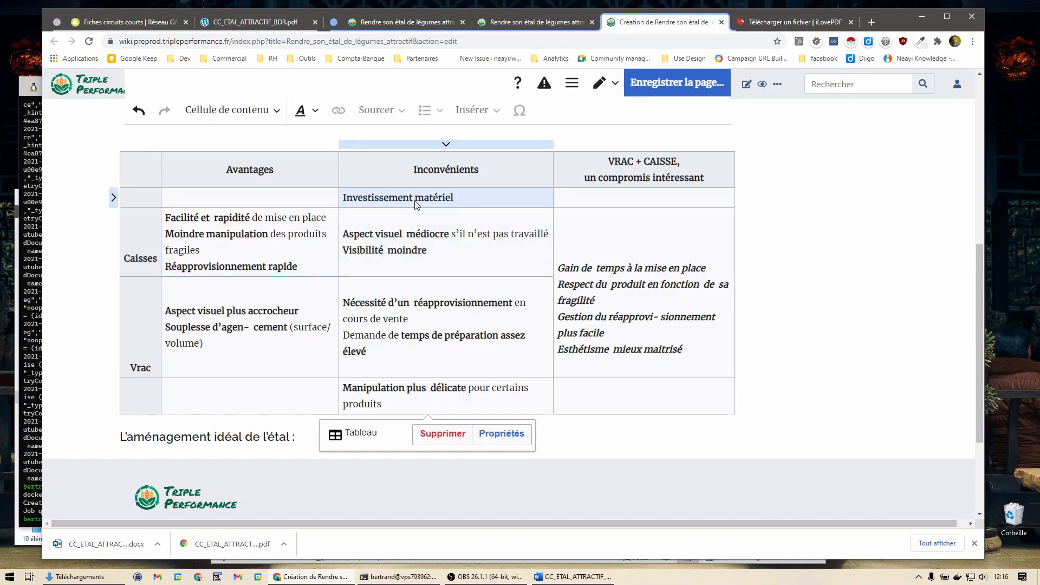
pyautogui.click(416, 198)
pyautogui.hotkey('shift', 'Home')
pyautogui.hotkey('ctrl', 'c')
pyautogui.press('BackSpace')
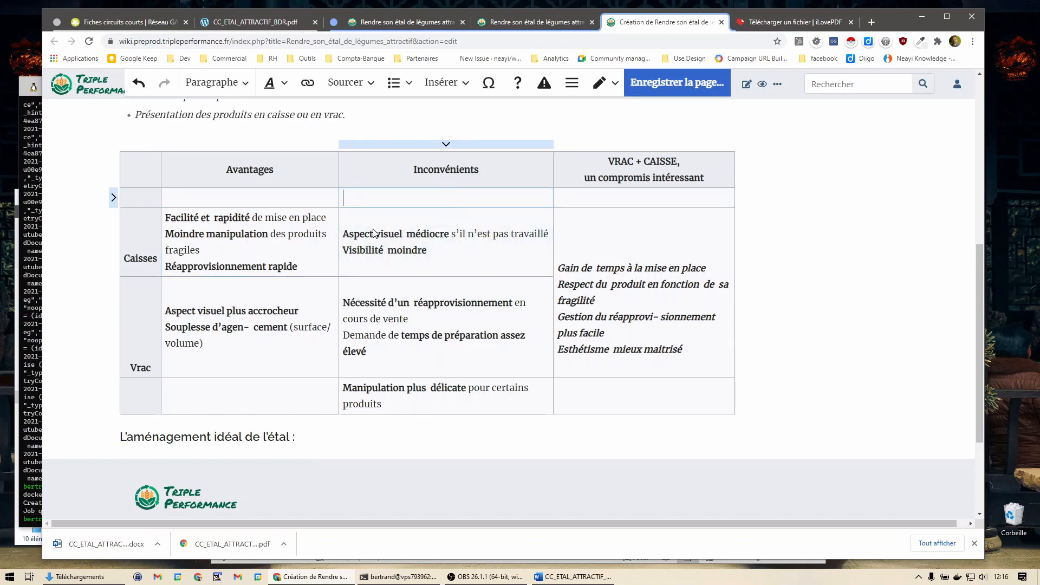
pyautogui.click(372, 232)
pyautogui.press('Home')
pyautogui.press('Return')
pyautogui.press('Up')
pyautogui.hotkey('ctrl', 'v')
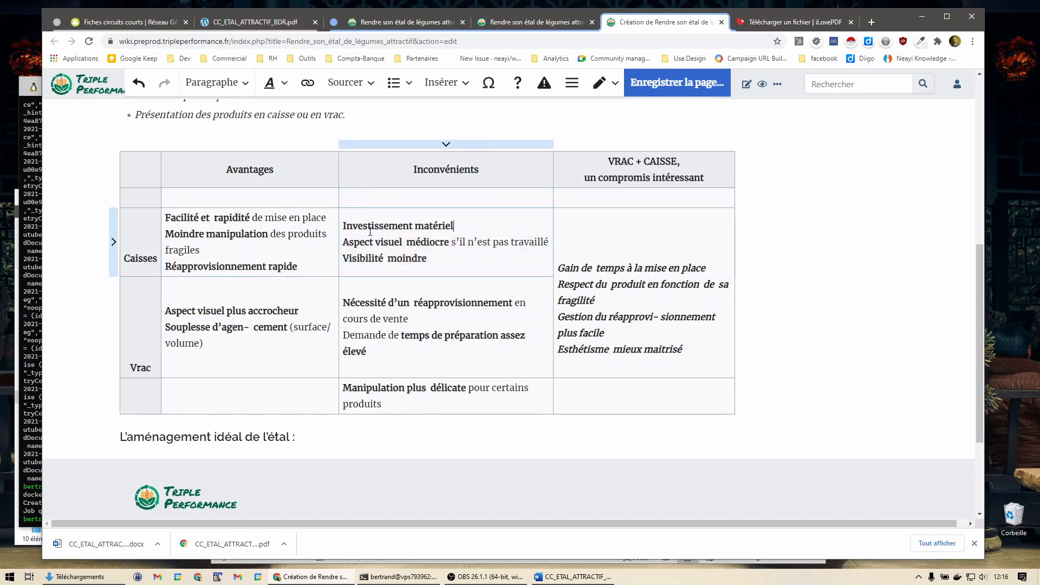
# Move "Manipulation plus délicate pour certains produits" to a new last line in the Inconvénients cell of the Vrac row.
pyautogui.click(377, 400)
pyautogui.press('Return')
pyautogui.hotkey('ctrl', 'c')
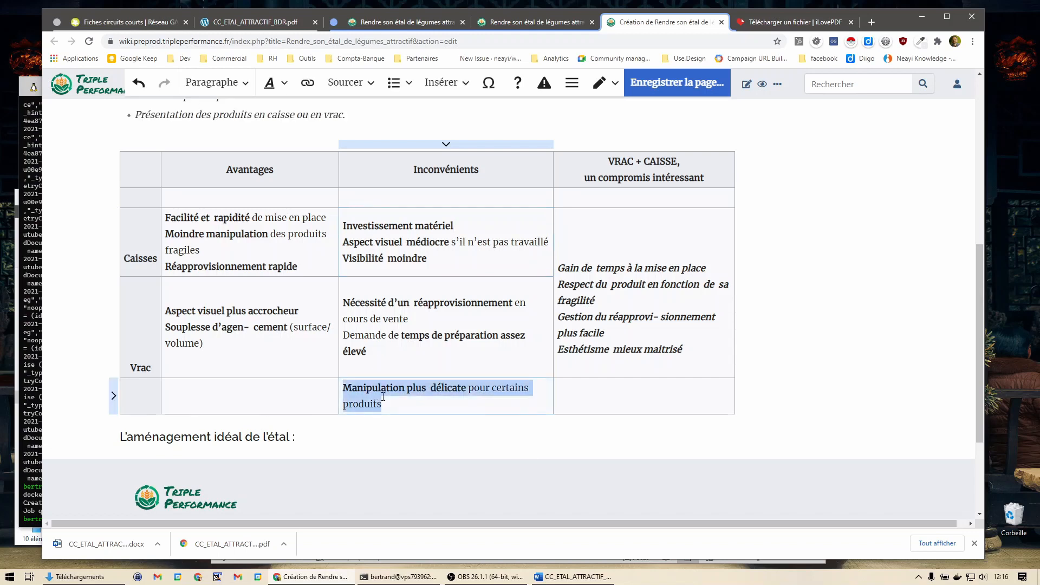
pyautogui.press('BackSpace')
pyautogui.click(411, 355)
pyautogui.click(411, 352)
pyautogui.press('Return')
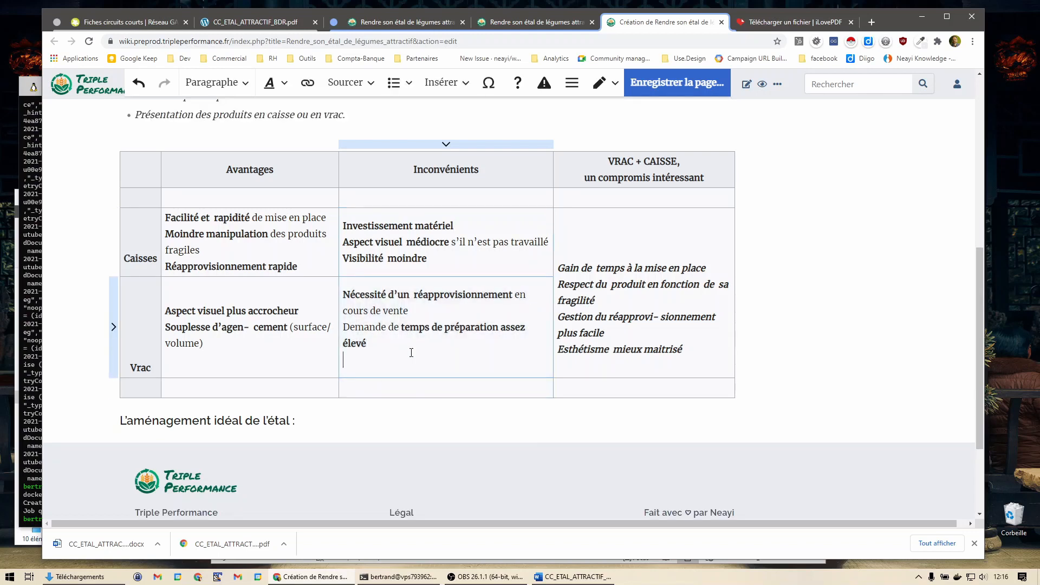
pyautogui.hotkey('ctrl', 'v')
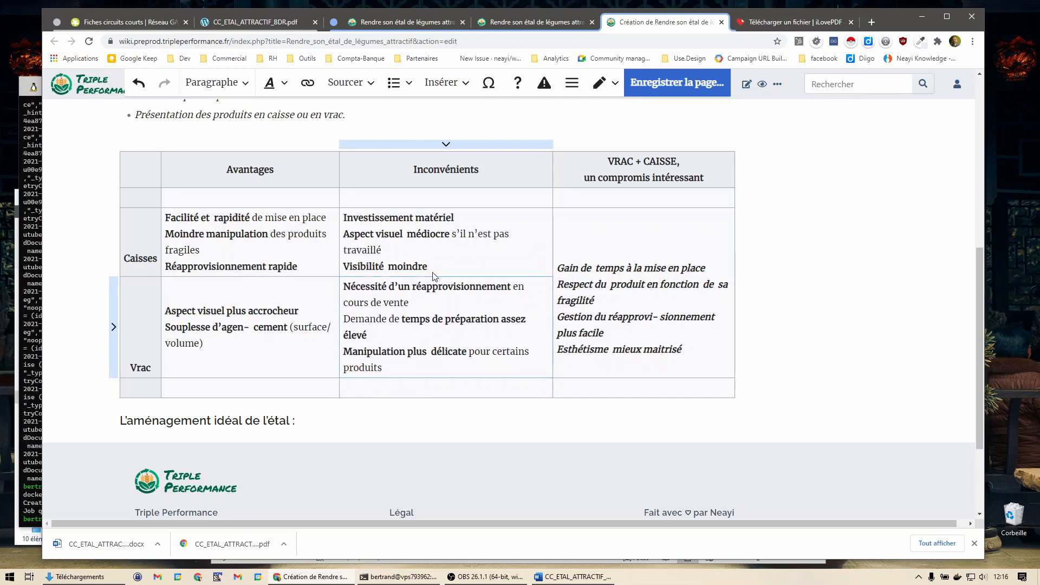
# Format the three lines in the Inconvénients cell of the Caisses row as a bulleted list.
pyautogui.click(388, 272)
pyautogui.tripleClick(388, 268)
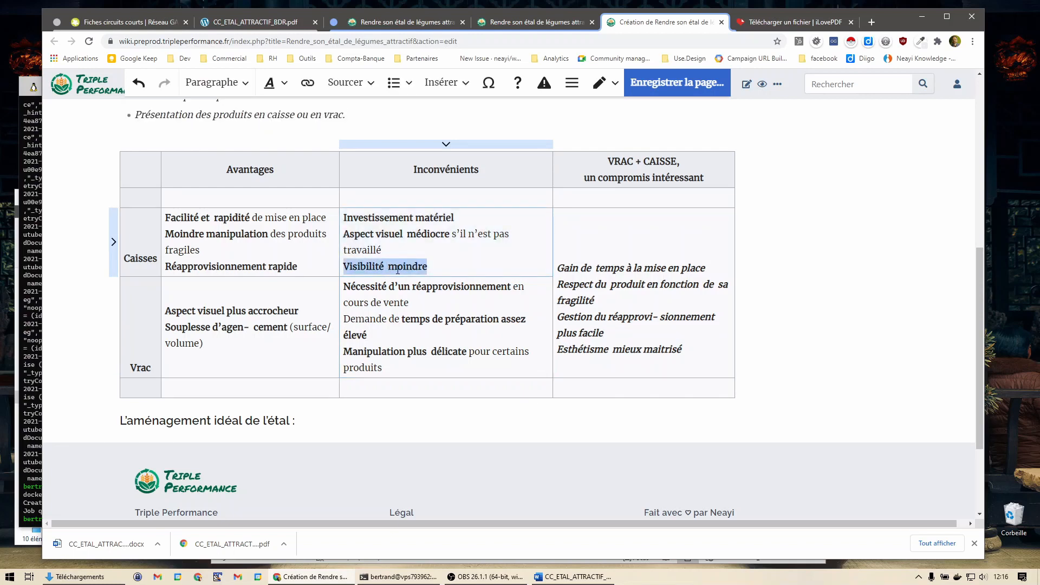
pyautogui.moveTo(399, 218); pyautogui.dragTo(410, 258)
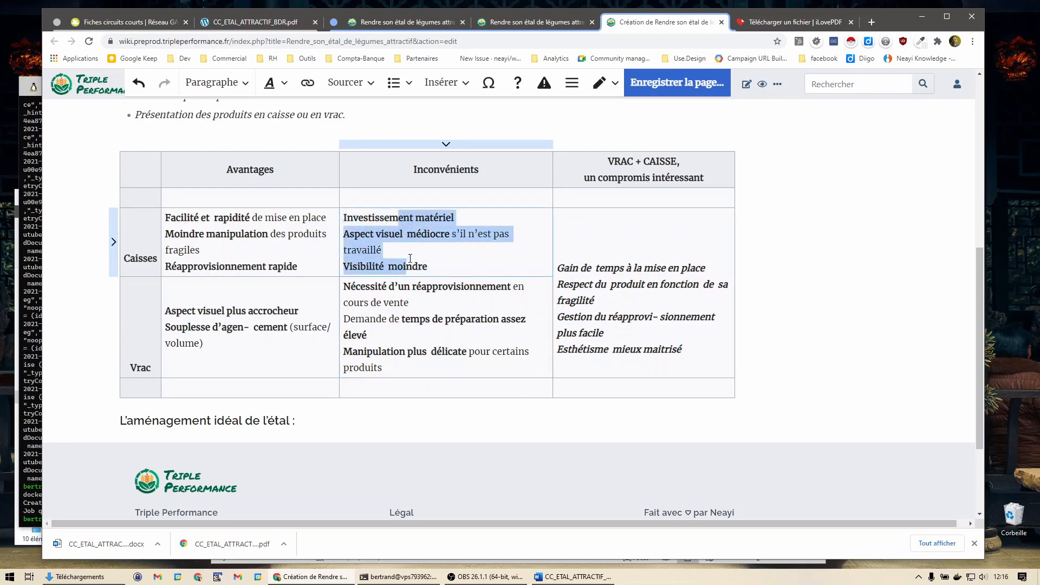
pyautogui.click(401, 82)
pyautogui.click(412, 109)
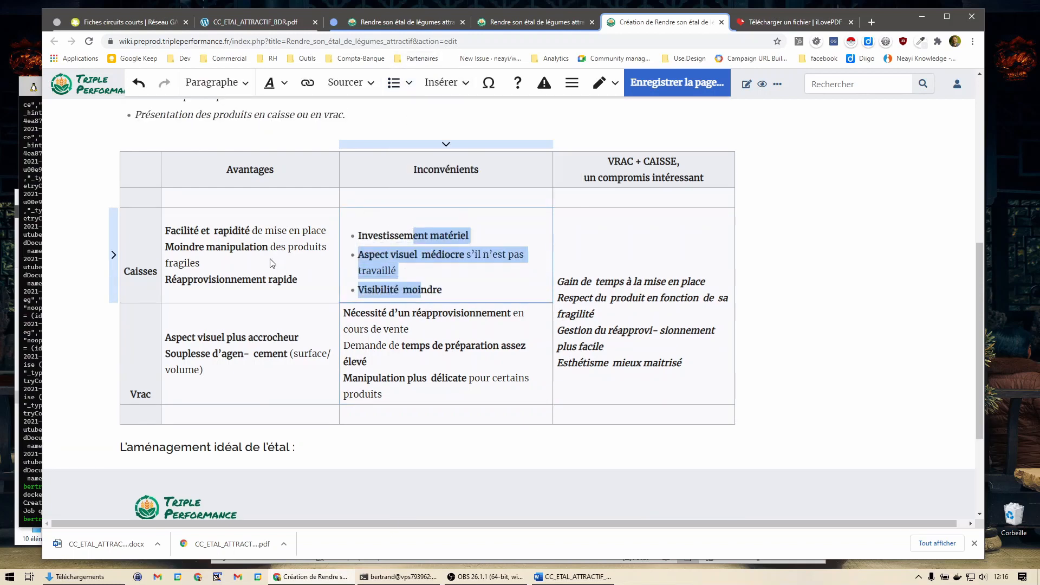
# Turn the lines in the Avantages cell of the Caisses row into a bulleted list.
pyautogui.click(264, 279)
pyautogui.moveTo(263, 279); pyautogui.dragTo(252, 227)
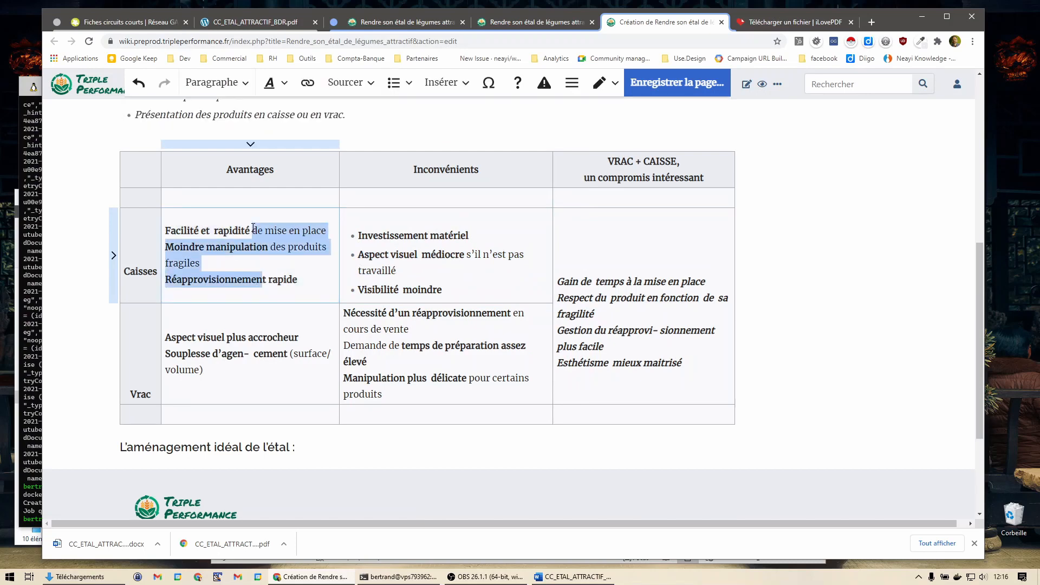
pyautogui.click(400, 82)
pyautogui.click(412, 109)
# Remove the stray hyphen and space inside "agencement" in the Vrac row's Avantages cell and make its two lines a bulleted list.
pyautogui.click(258, 368)
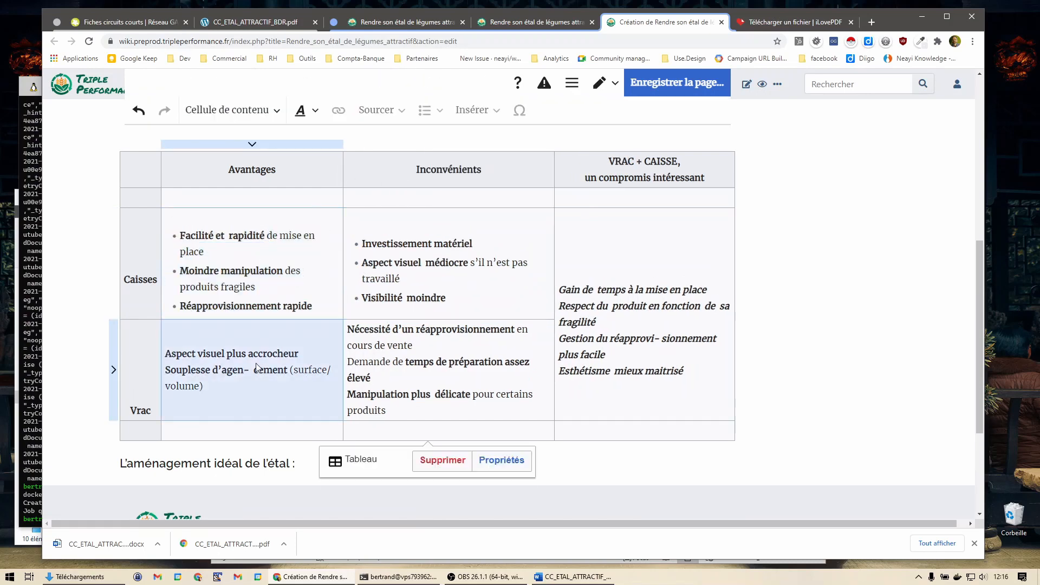
pyautogui.click(257, 368)
pyautogui.press('BackSpace')
pyautogui.press('BackSpace')
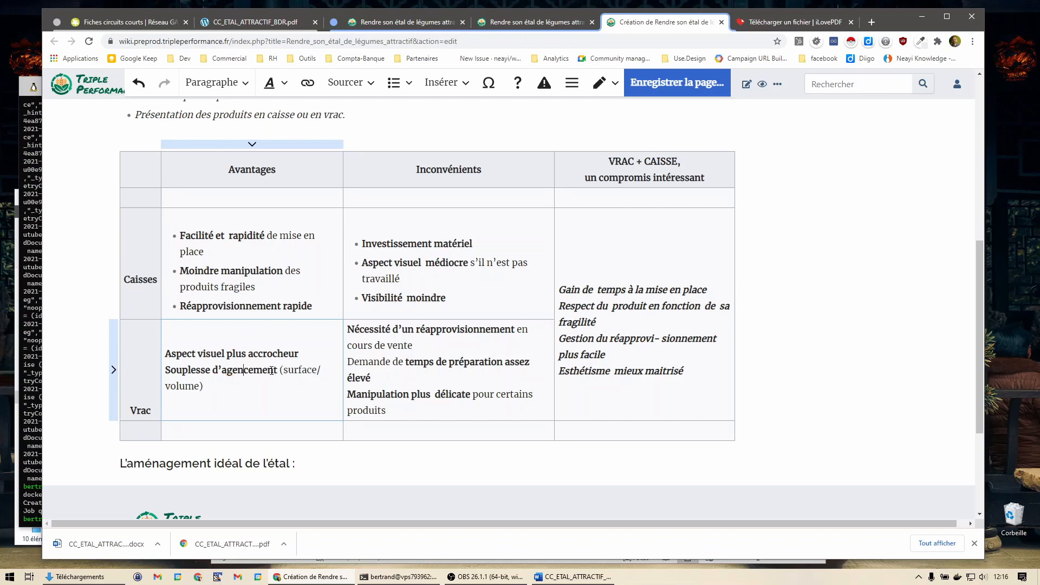
pyautogui.moveTo(207, 351); pyautogui.dragTo(219, 370)
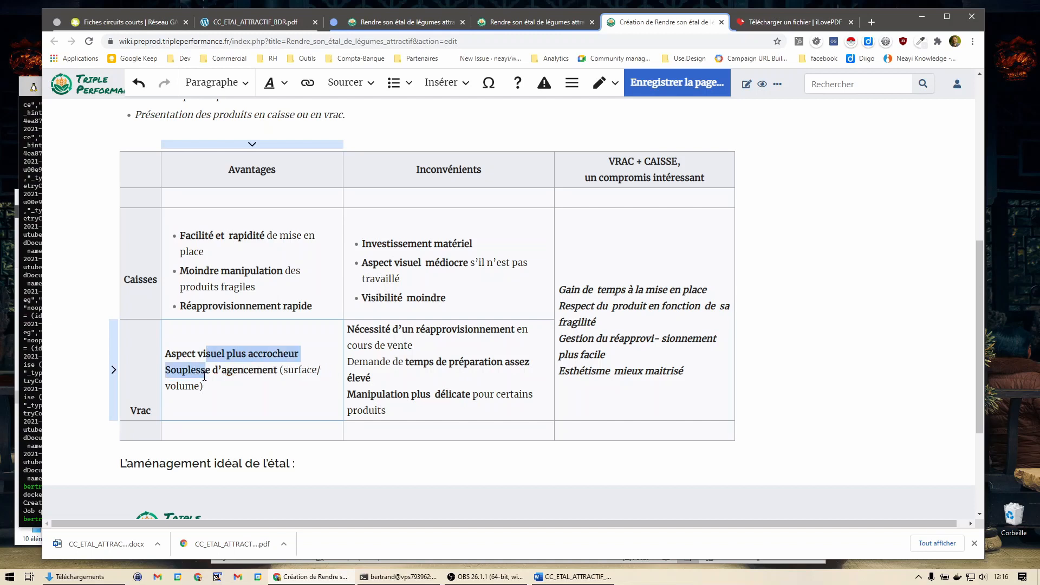
pyautogui.click(401, 83)
pyautogui.click(412, 108)
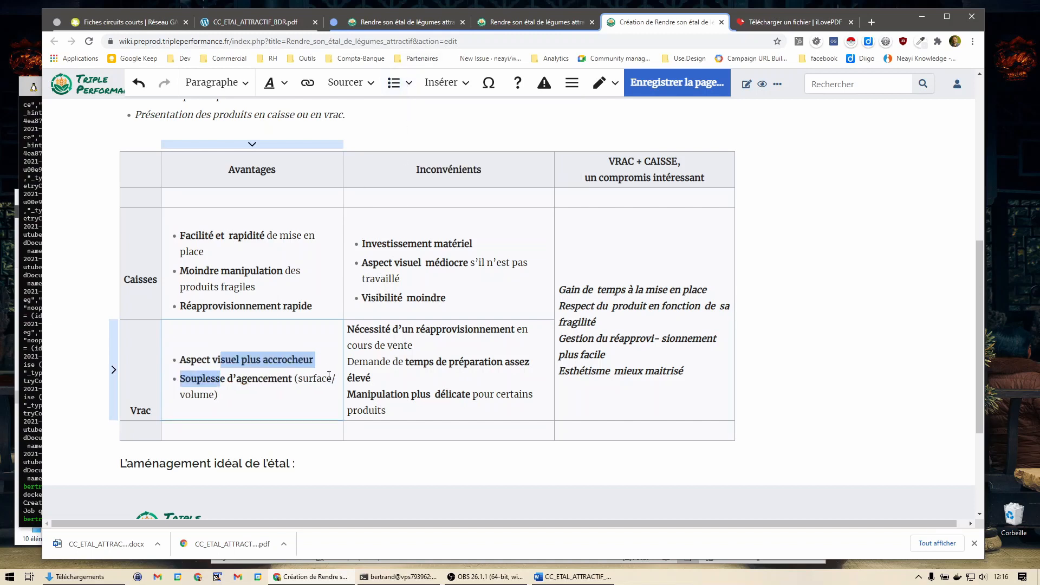
# Make the four lines in the merged VRAC + CAISSE cell a bulleted list.
pyautogui.click(609, 312)
pyautogui.moveTo(604, 287); pyautogui.dragTo(604, 371)
pyautogui.click(441, 82)
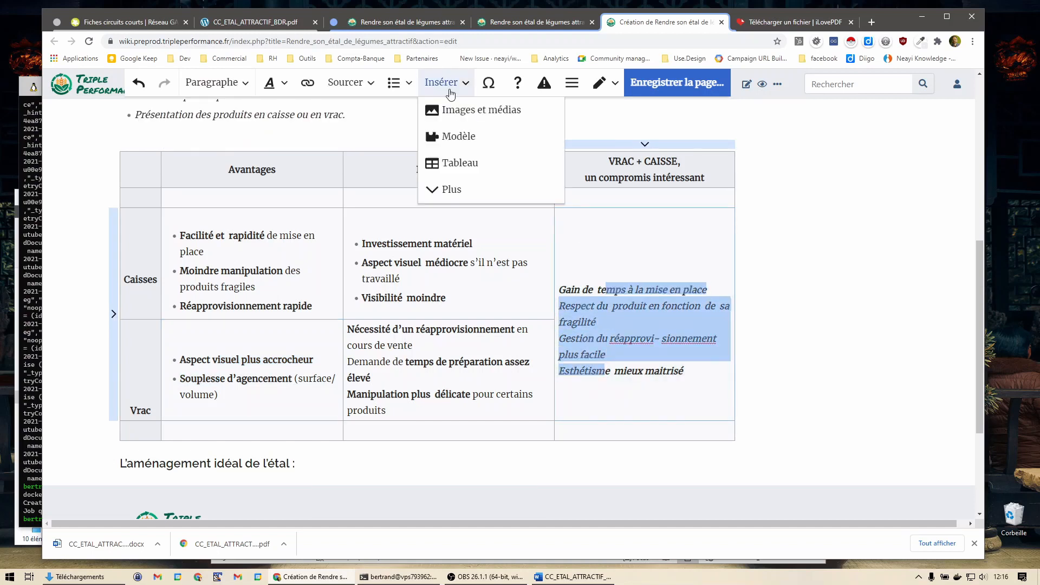
pyautogui.click(400, 82)
pyautogui.click(420, 108)
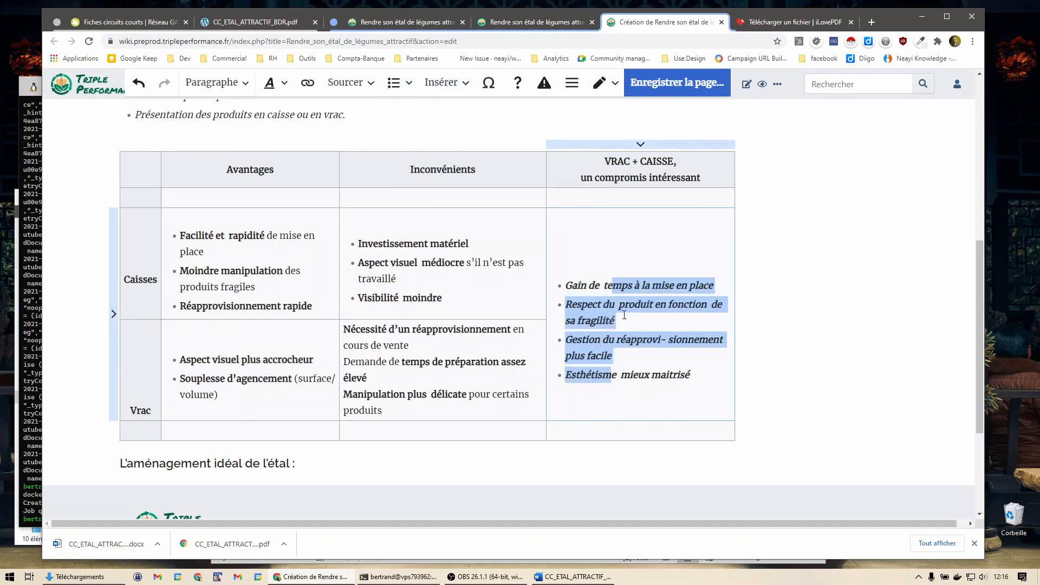
# Remove the stray hyphen and space inside "réapprovisionnement" and the extra space before "mieux" in the VRAC + CAISSE cell.
pyautogui.click(666, 339)
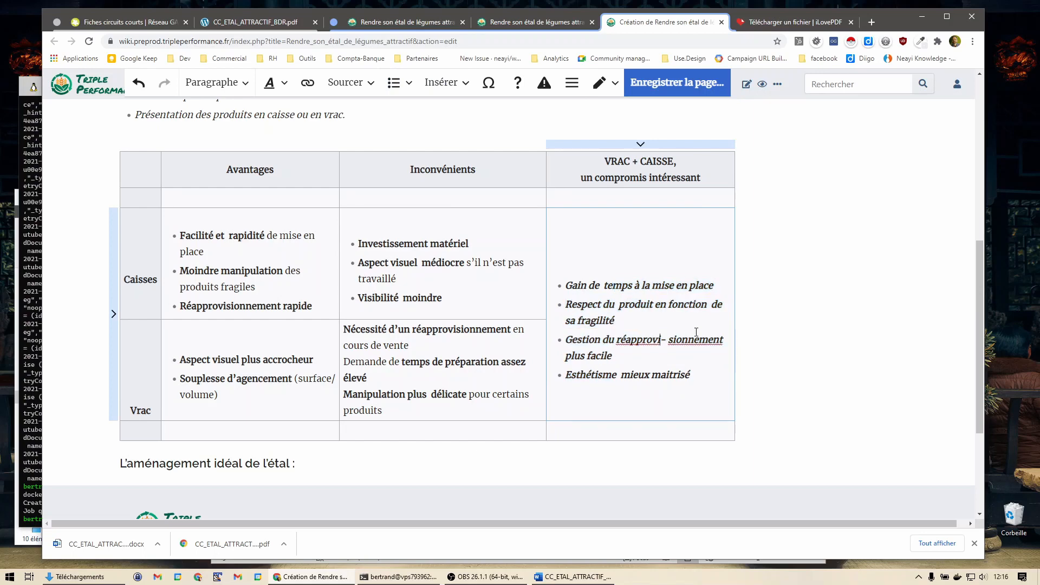
pyautogui.press('Delete')
pyautogui.press('Delete')
pyautogui.click(619, 374)
pyautogui.press('Delete')
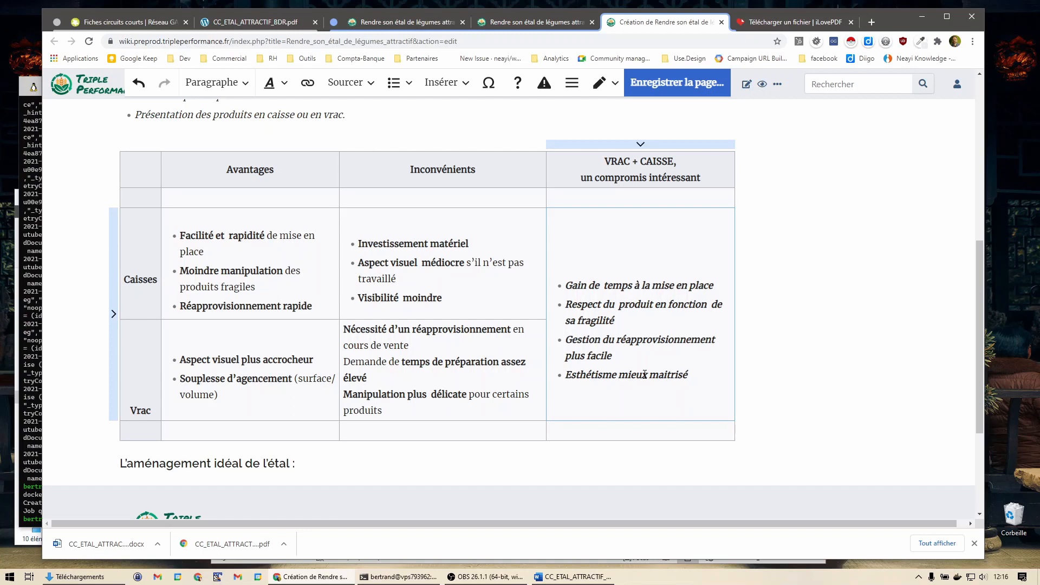
# Remove the blank line above the VRAC + CAISSE cell's list and restore the bullet on "Gain de temps à la mise en place".
pyautogui.press('Up')
pyautogui.press('Up')
pyautogui.press('Up')
pyautogui.press('Up')
pyautogui.press('Up')
pyautogui.press('Home')
pyautogui.press('Delete')
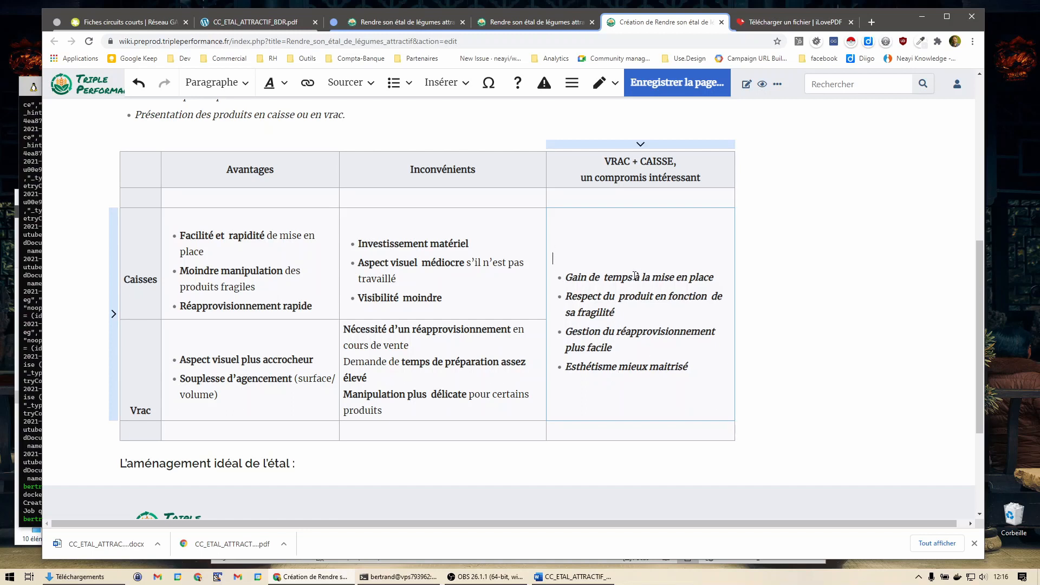
pyautogui.press('Delete')
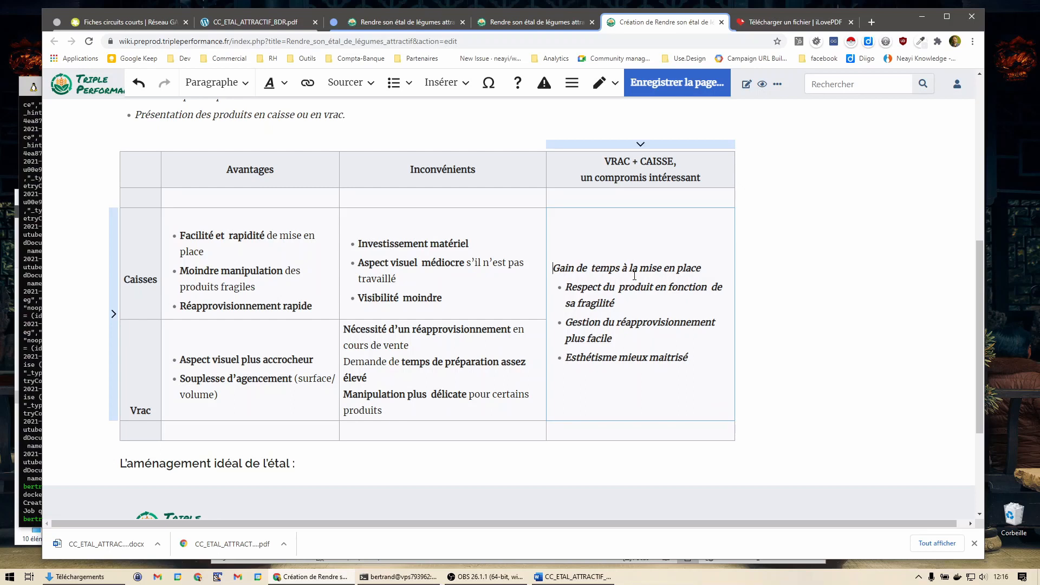
pyautogui.click(401, 82)
pyautogui.click(433, 106)
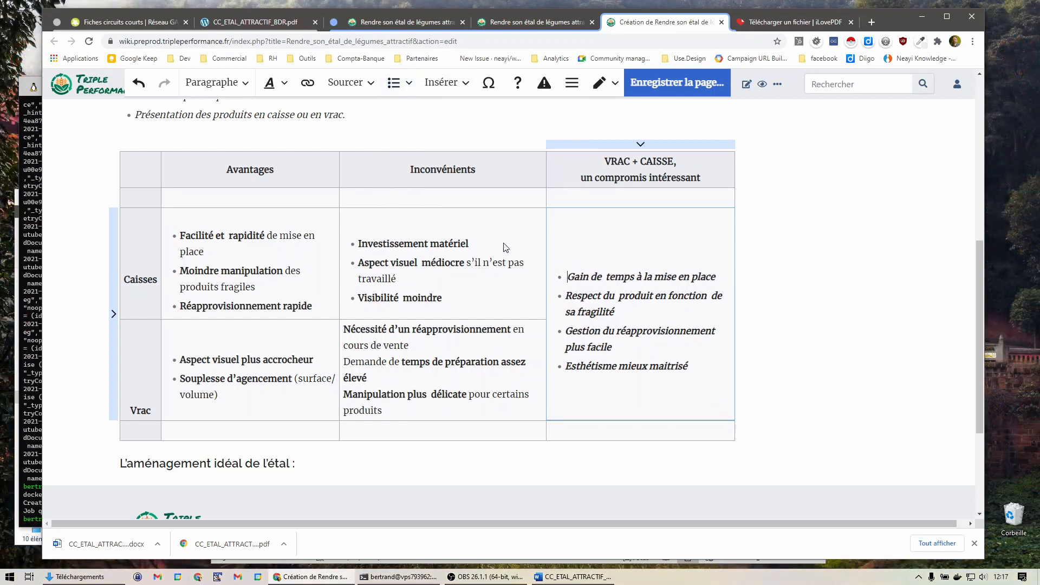
pyautogui.click(609, 250)
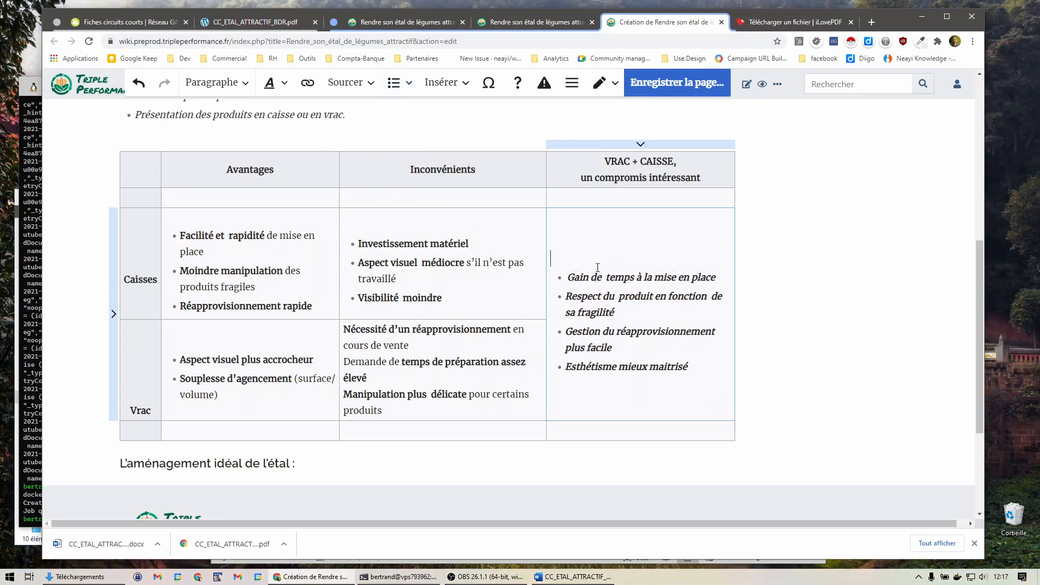
pyautogui.press('Down')
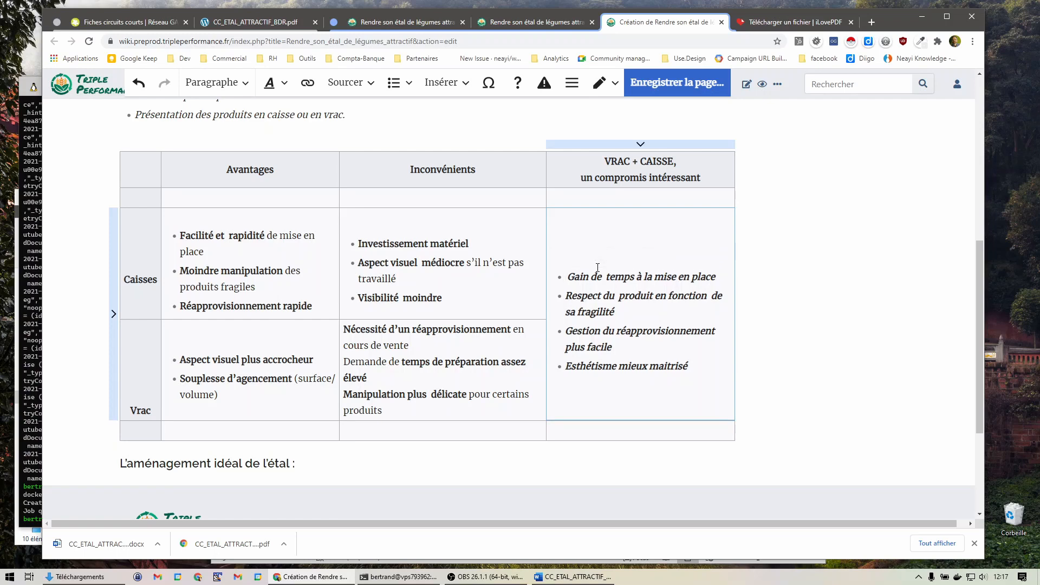
# Remove the blank lines above the Caisses and Vrac row labels, retyping the initial "C" of "Caisses".
pyautogui.click(147, 274)
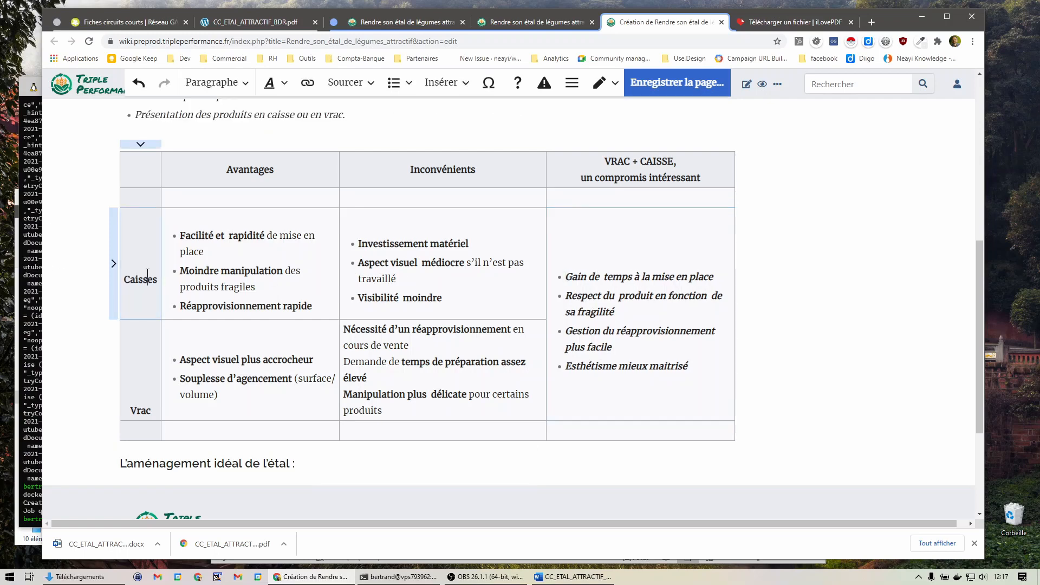
pyautogui.press('Delete')
pyautogui.press('Delete')
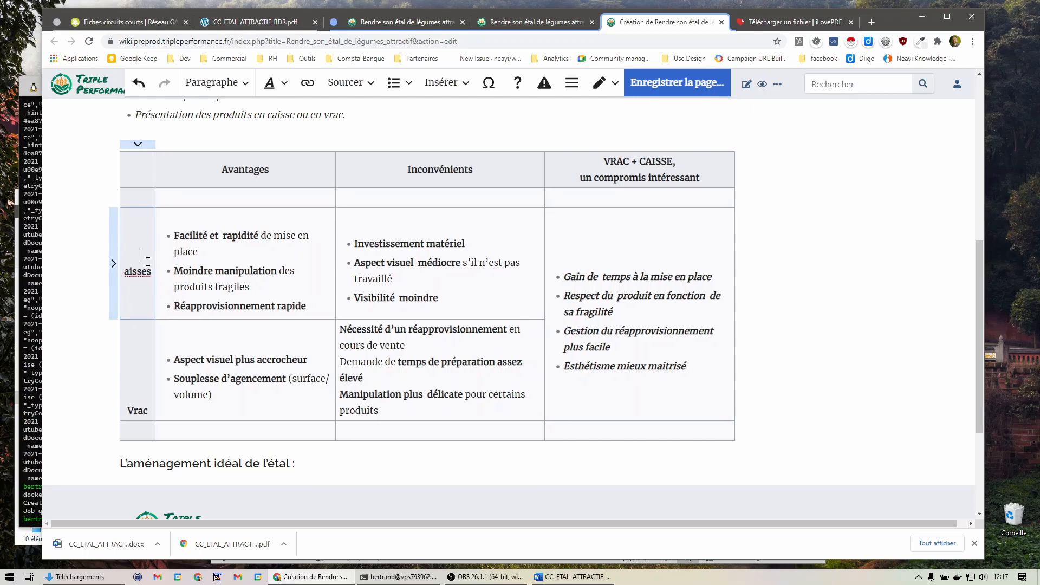
pyautogui.press('Delete')
pyautogui.write('C')
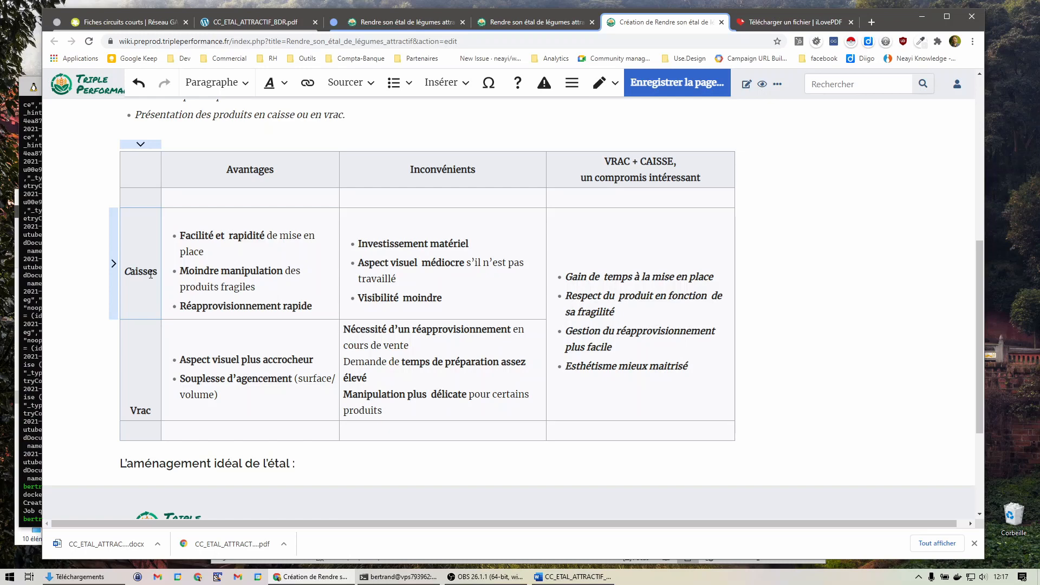
pyautogui.press('Left')
pyautogui.press('BackSpace')
pyautogui.moveTo(132, 410); pyautogui.dragTo(142, 321)
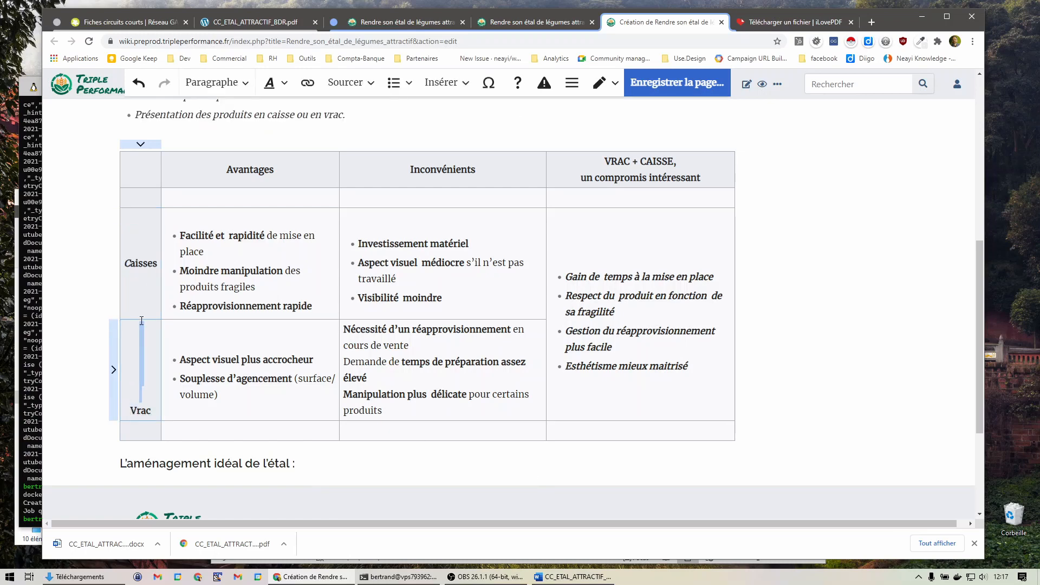
pyautogui.press('BackSpace')
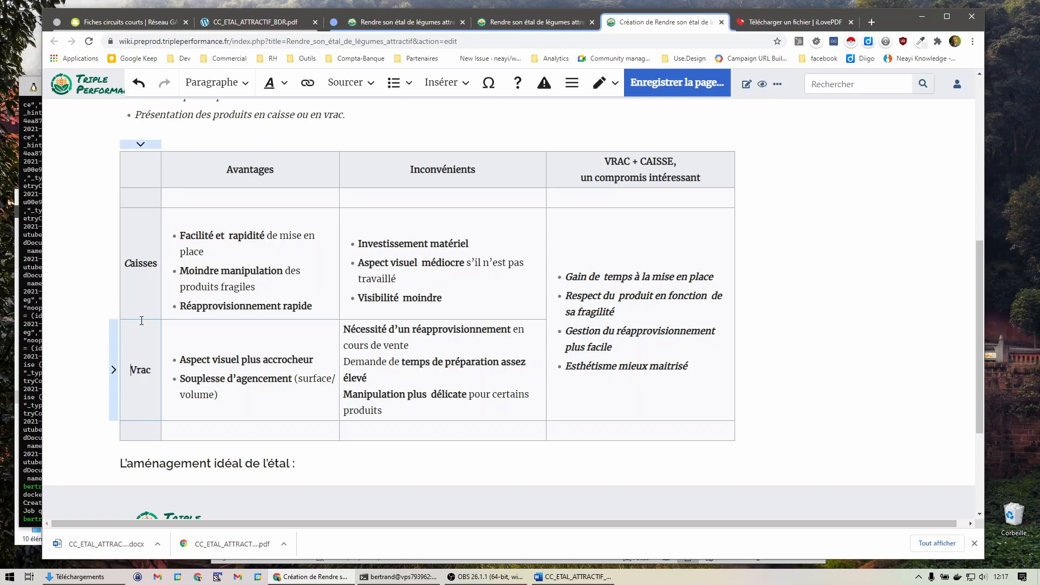
# Delete the table's two empty rows, one below the Vrac row and one between the header and the Caisses row.
pyautogui.click(181, 439)
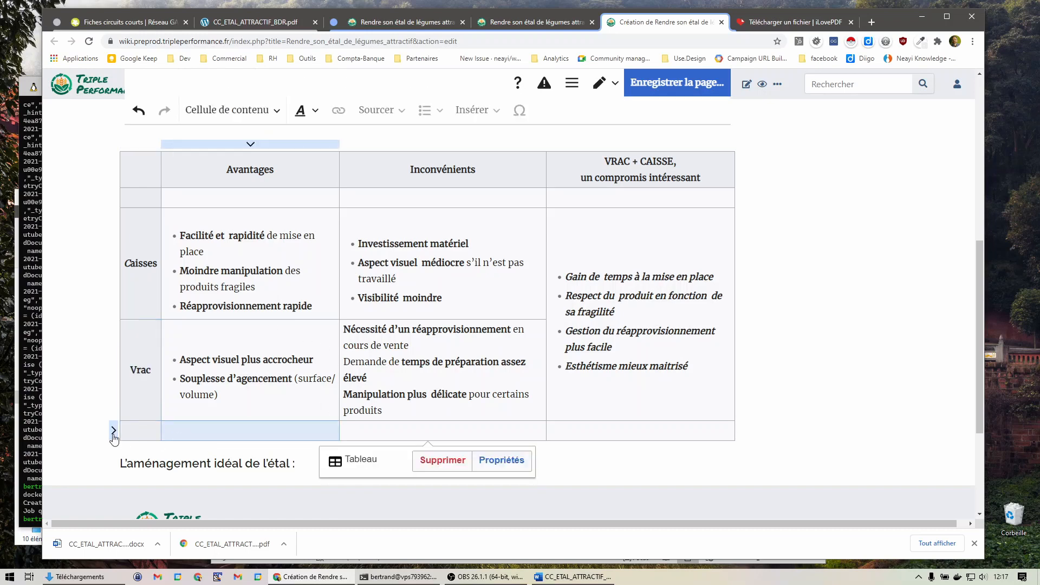
pyautogui.rightClick(113, 435)
pyautogui.click(151, 462)
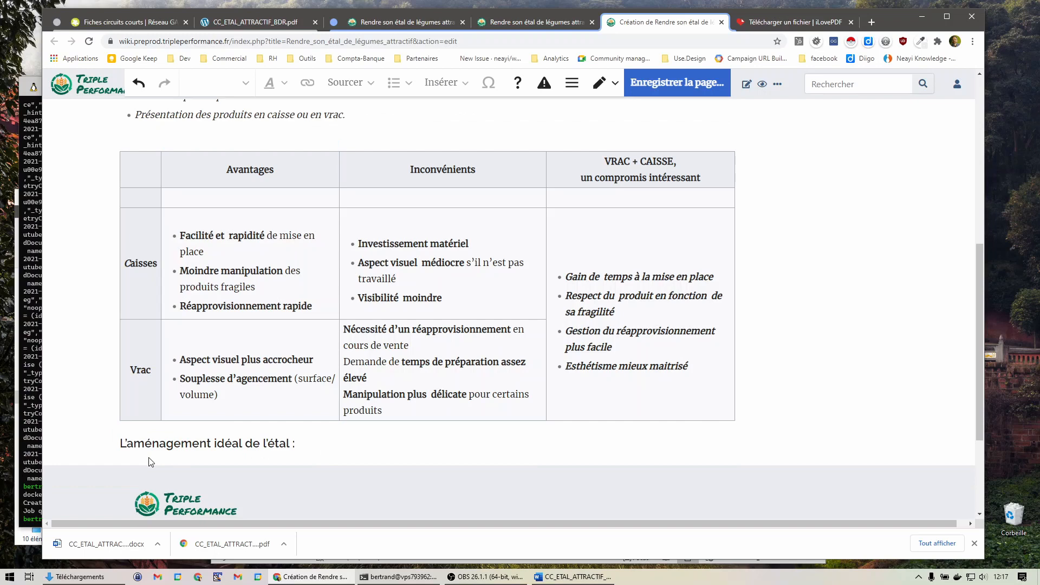
pyautogui.click(142, 203)
pyautogui.click(115, 206)
pyautogui.click(152, 241)
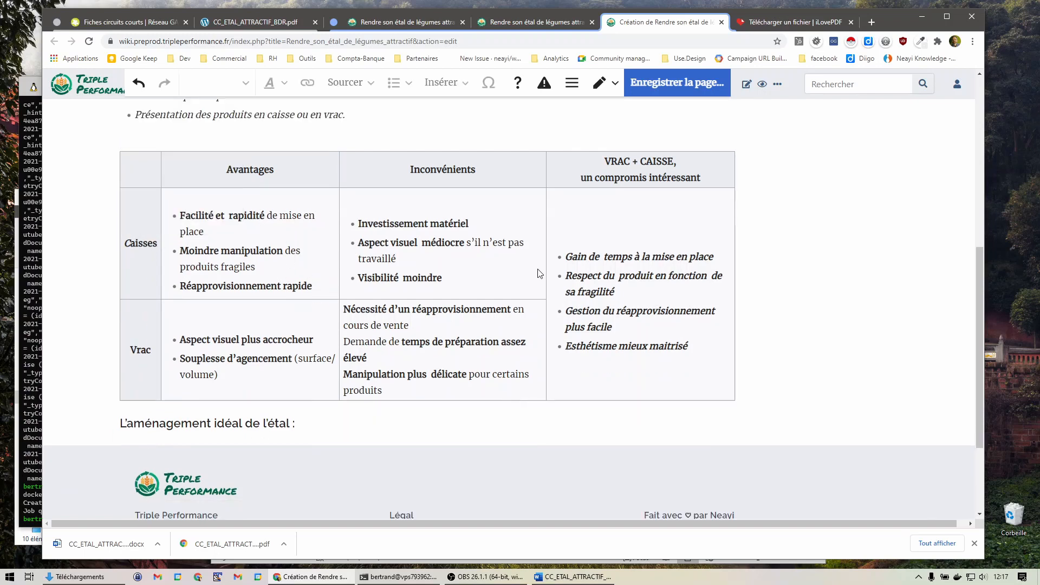
# Compare the edited wiki page's contents and table with the first page of the CC_ETAL_ATTRACTIF_BDR PDF.
pyautogui.scroll(-2, 629, 315)
pyautogui.scroll(7, 536, 327)
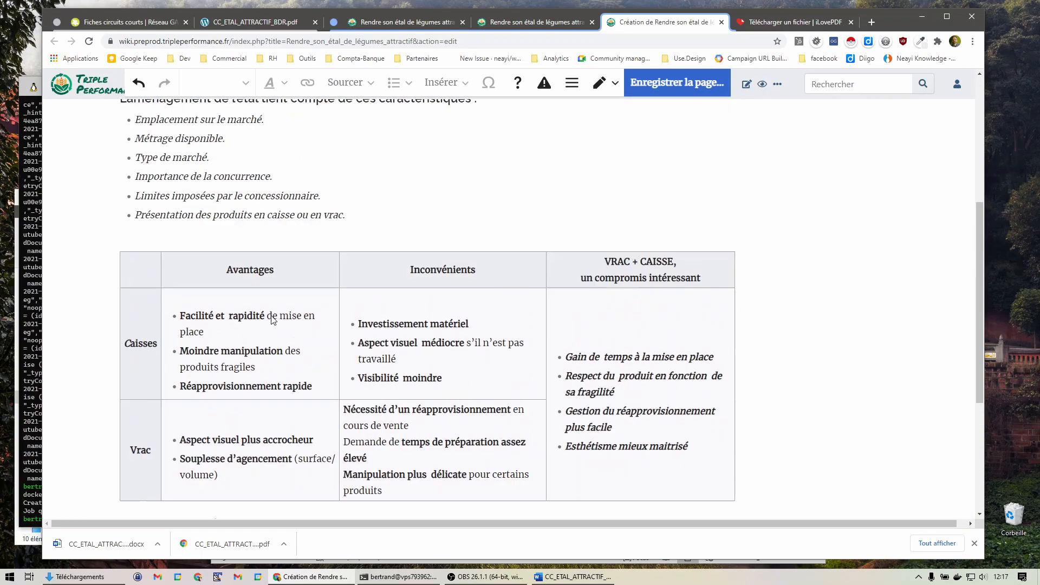
pyautogui.click(238, 300)
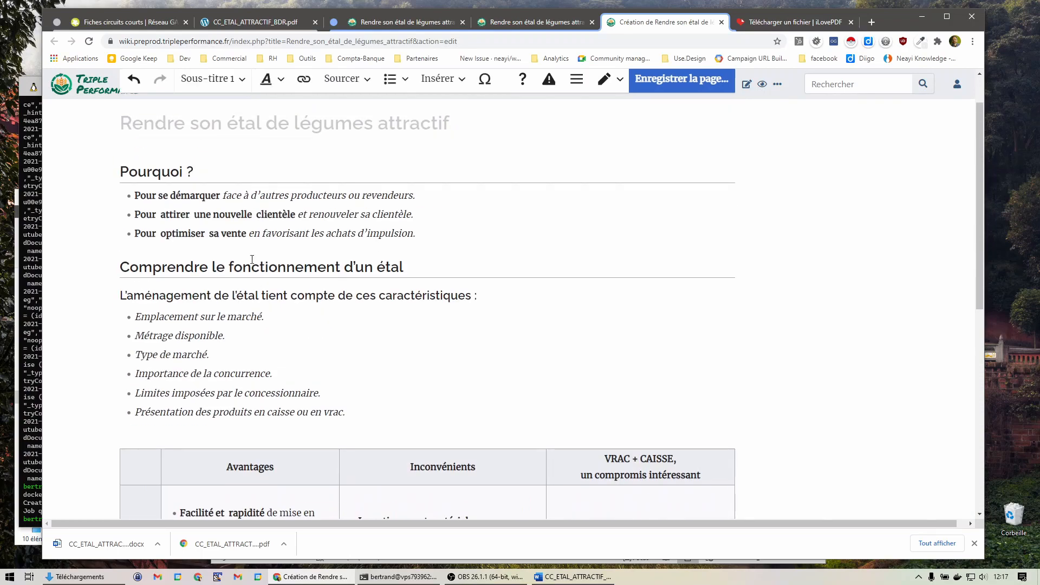
pyautogui.click(258, 22)
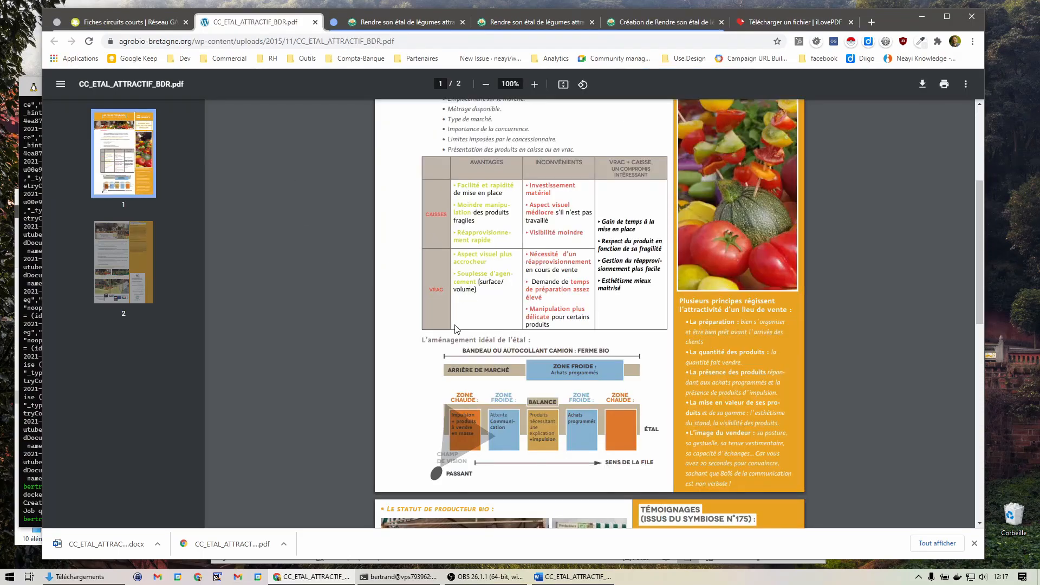
pyautogui.scroll(4, 455, 328)
pyautogui.scroll(-4, 567, 302)
pyautogui.click(389, 21)
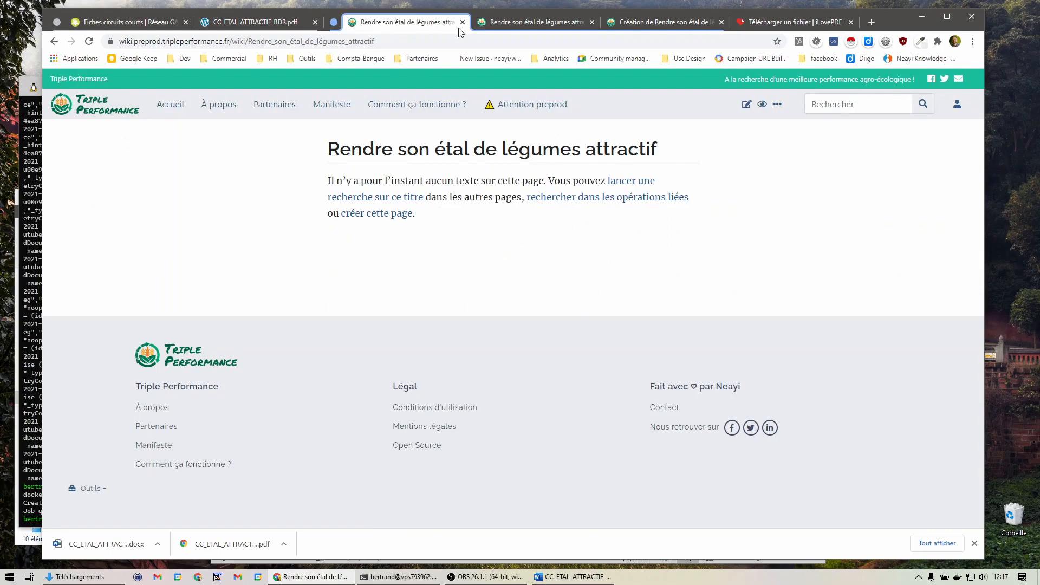
pyautogui.click(623, 22)
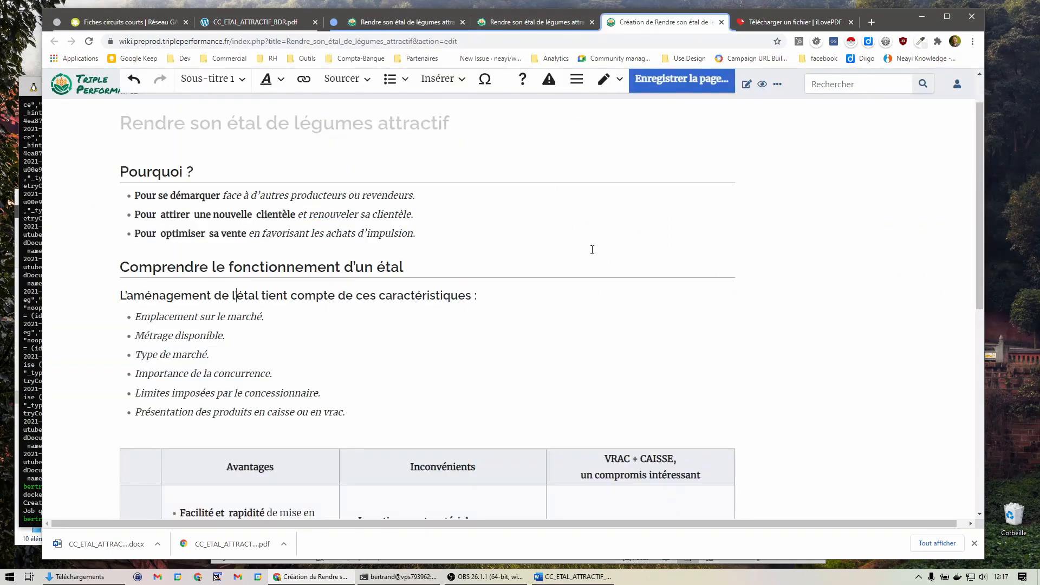
# Save the new page "Rendre son étal de légumes attractif" without an edit summary and check its published table and last heading.
pyautogui.click(682, 80)
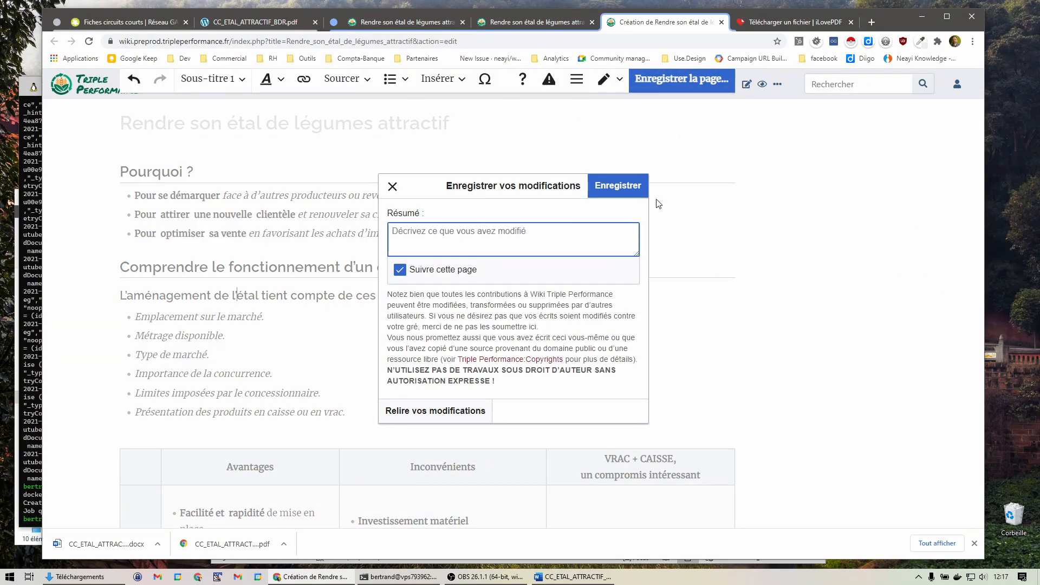
pyautogui.click(617, 186)
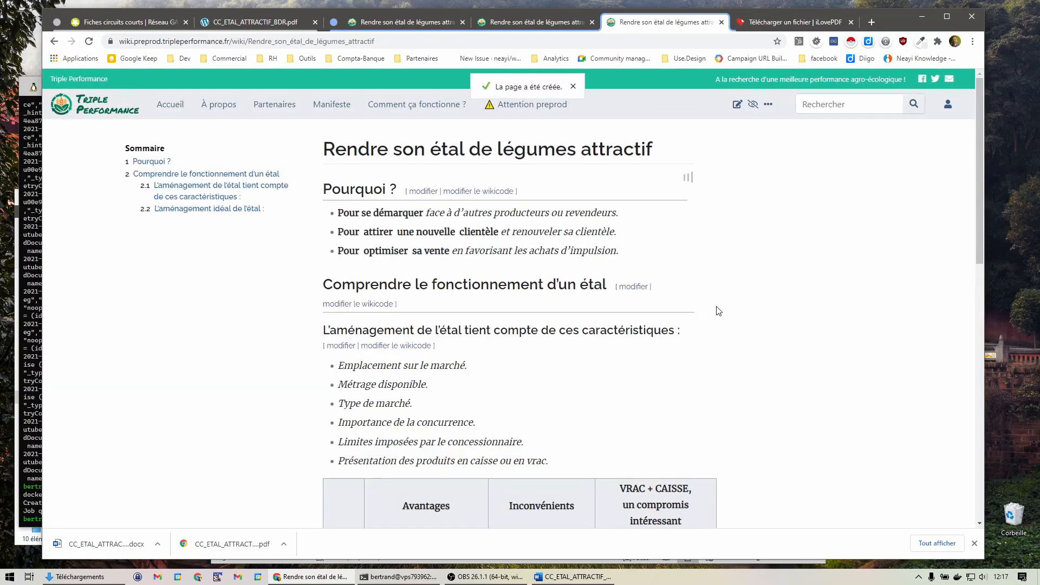
pyautogui.scroll(-9, 685, 316)
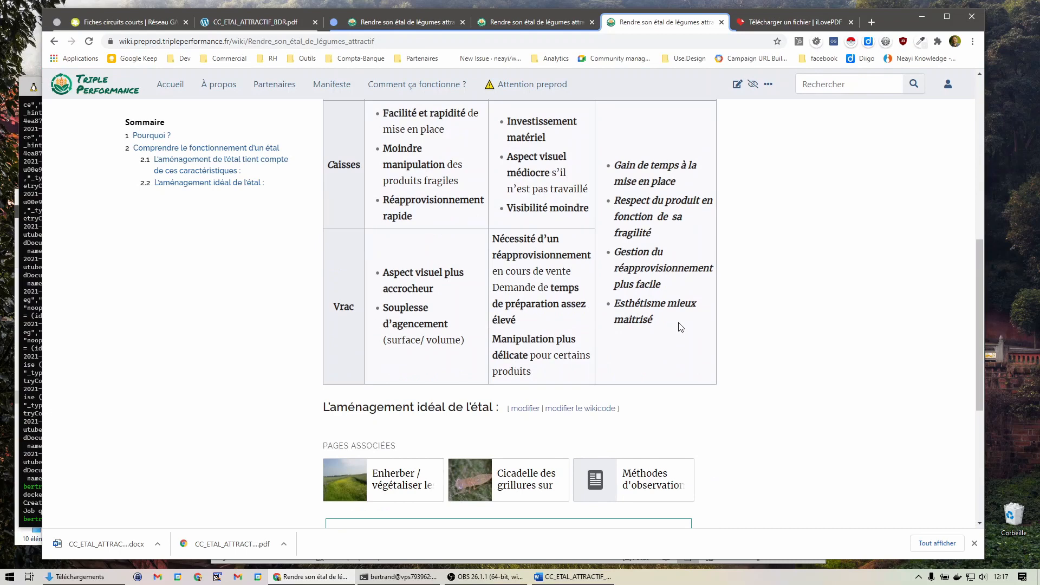
pyautogui.scroll(-3, 680, 327)
pyautogui.scroll(5, 678, 325)
pyautogui.scroll(-4, 677, 332)
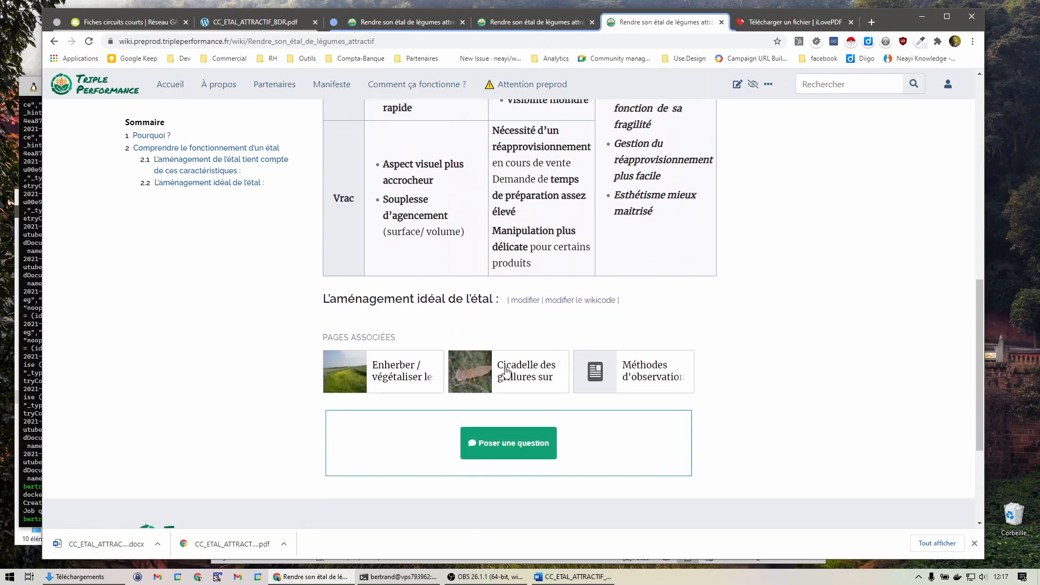
# Compare the "L'aménagement idéal de l'étal" diagram in the CC_ETAL_ATTRACTIF_BDR PDF with its converted version in the Word document.
pyautogui.click(244, 21)
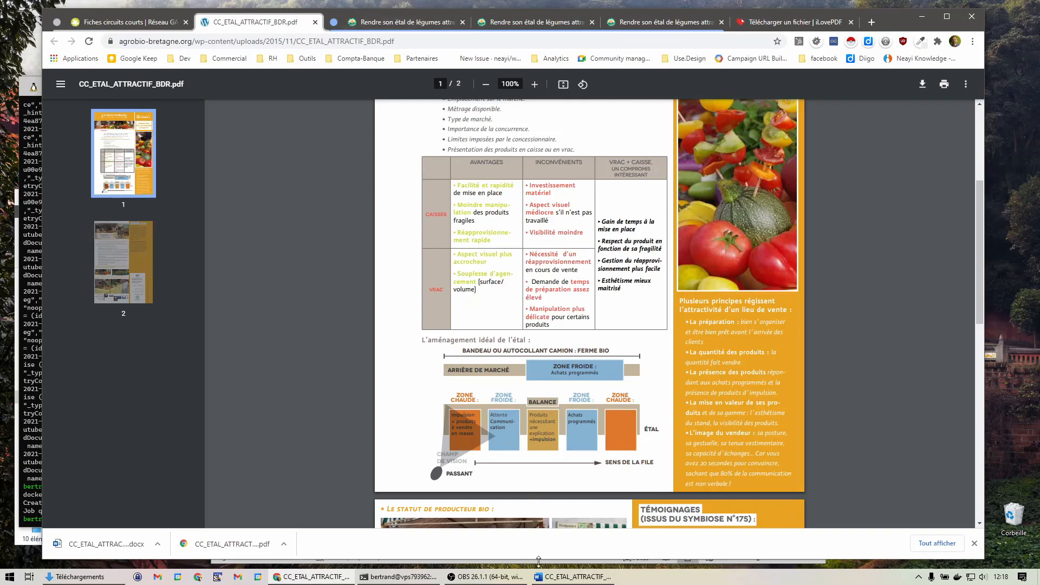
pyautogui.click(561, 576)
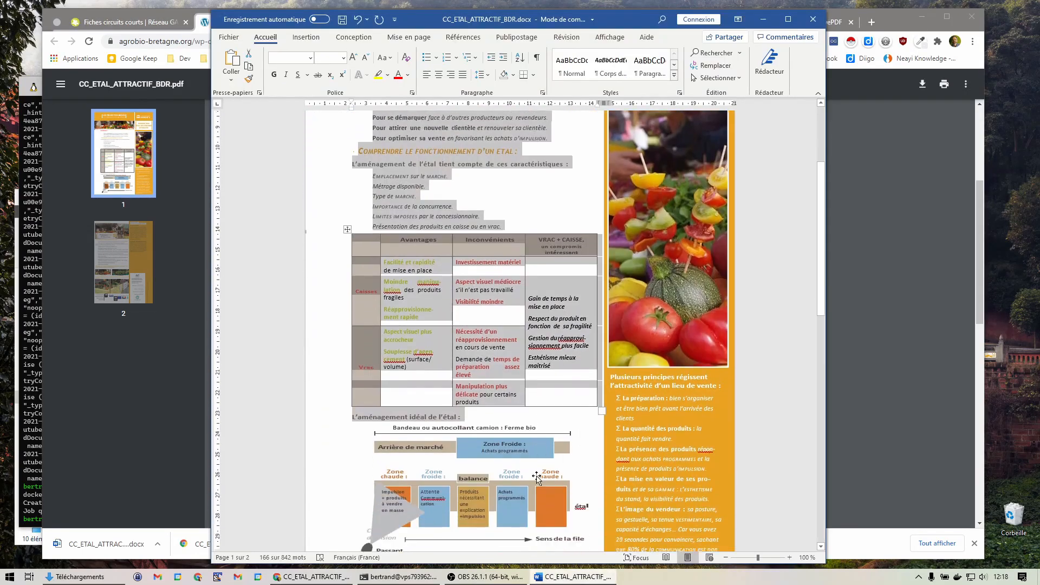
pyautogui.scroll(-3, 536, 477)
pyautogui.click(485, 143)
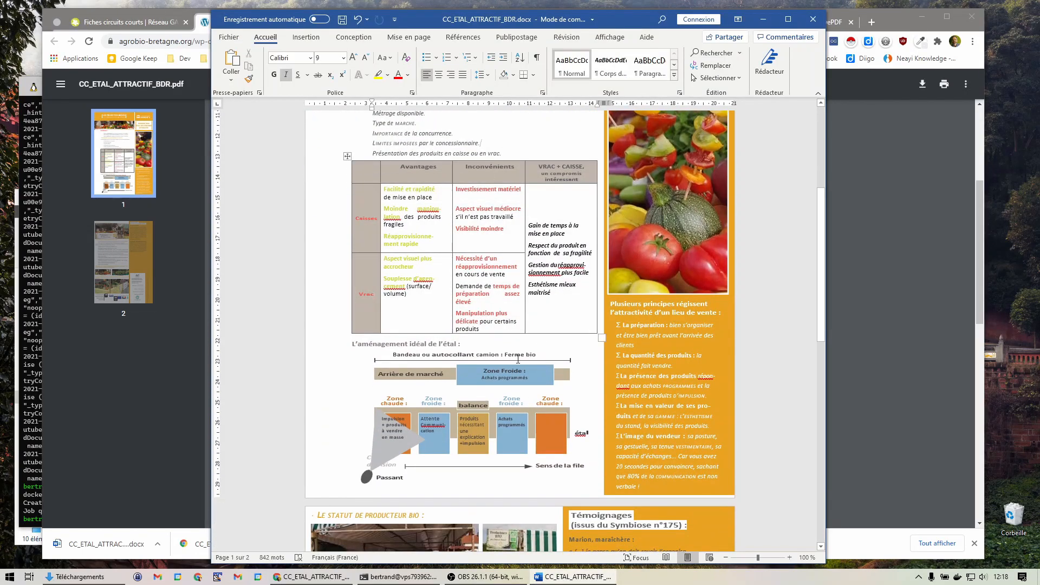
pyautogui.click(154, 381)
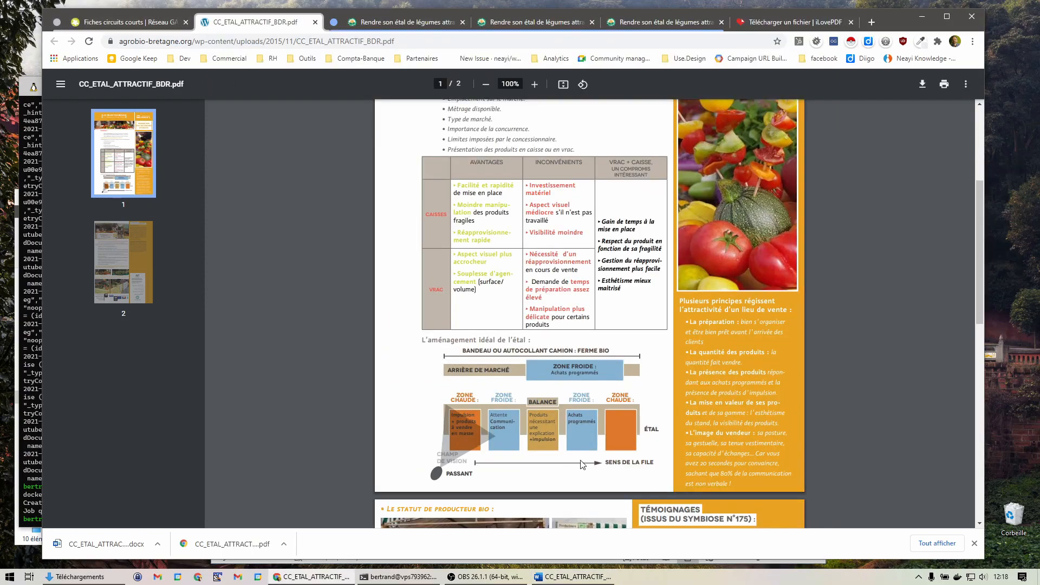
pyautogui.click(573, 577)
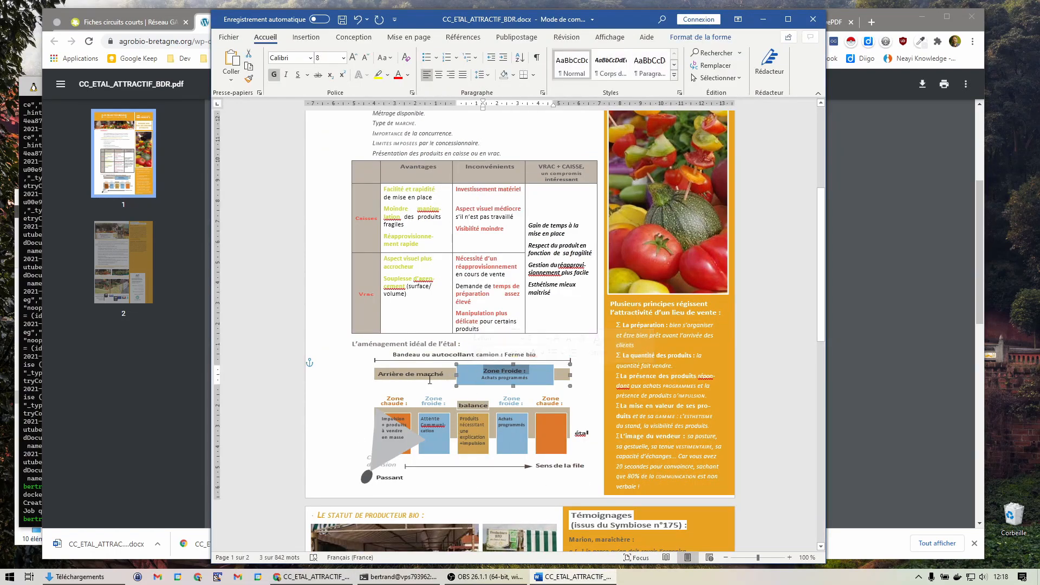
pyautogui.click(452, 374)
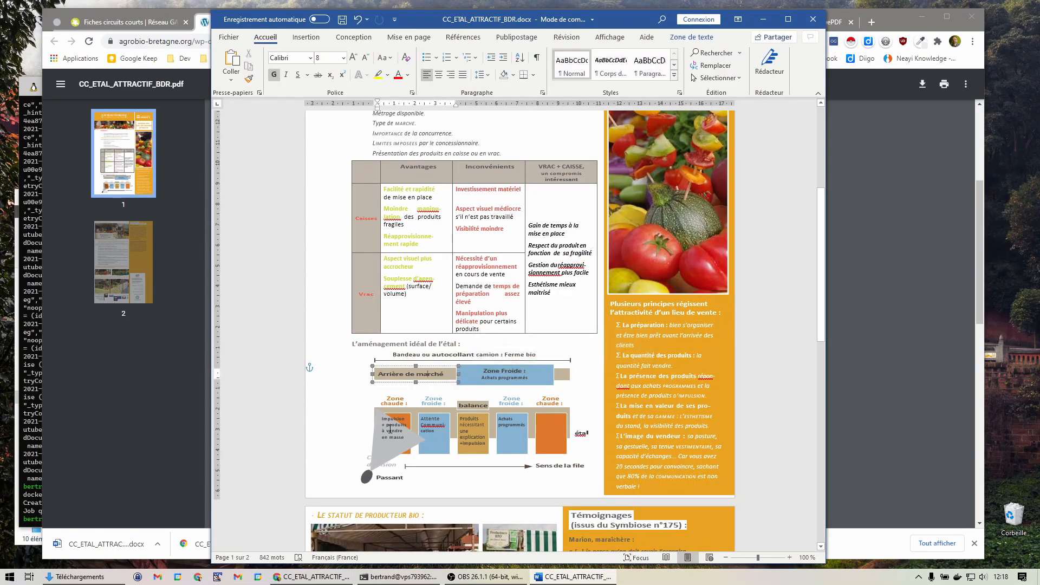
pyautogui.click(446, 437)
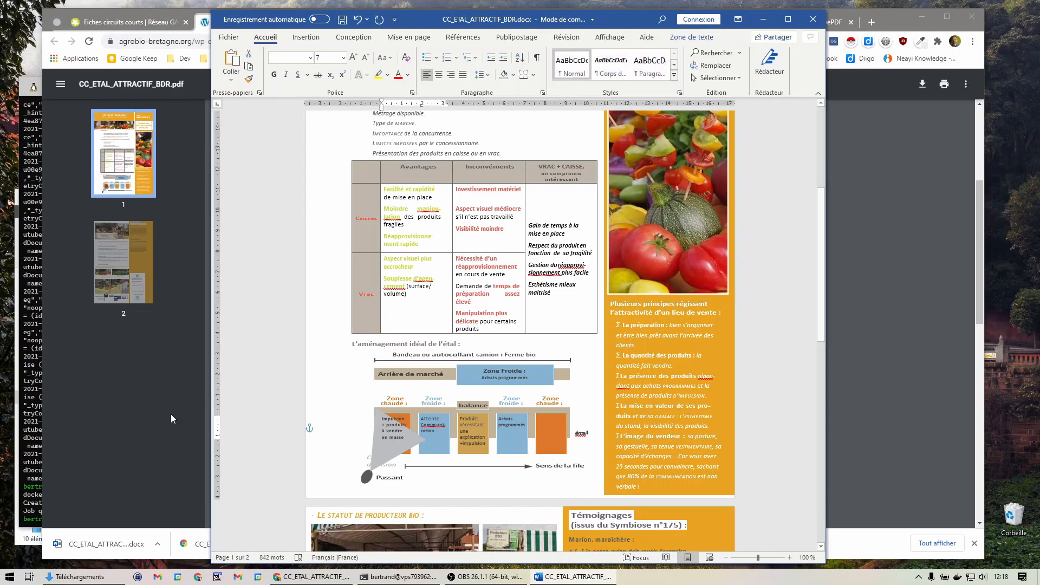
pyautogui.click(142, 413)
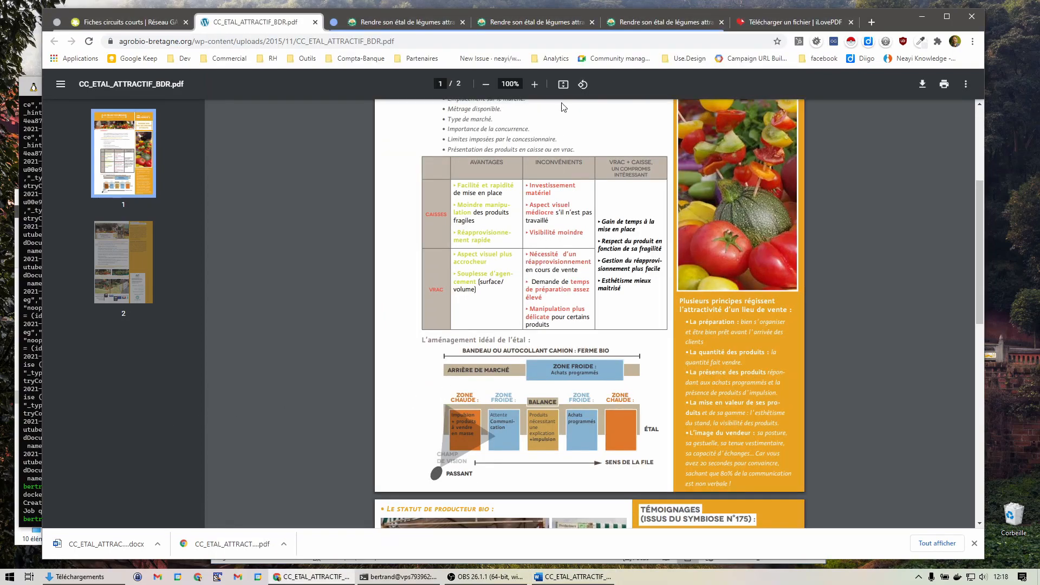
# Enlarge the PDF to 175% and examine the complete stall layout diagram at the end of its first page.
pyautogui.click(534, 84)
pyautogui.click(535, 84)
pyautogui.click(534, 84)
pyautogui.click(534, 83)
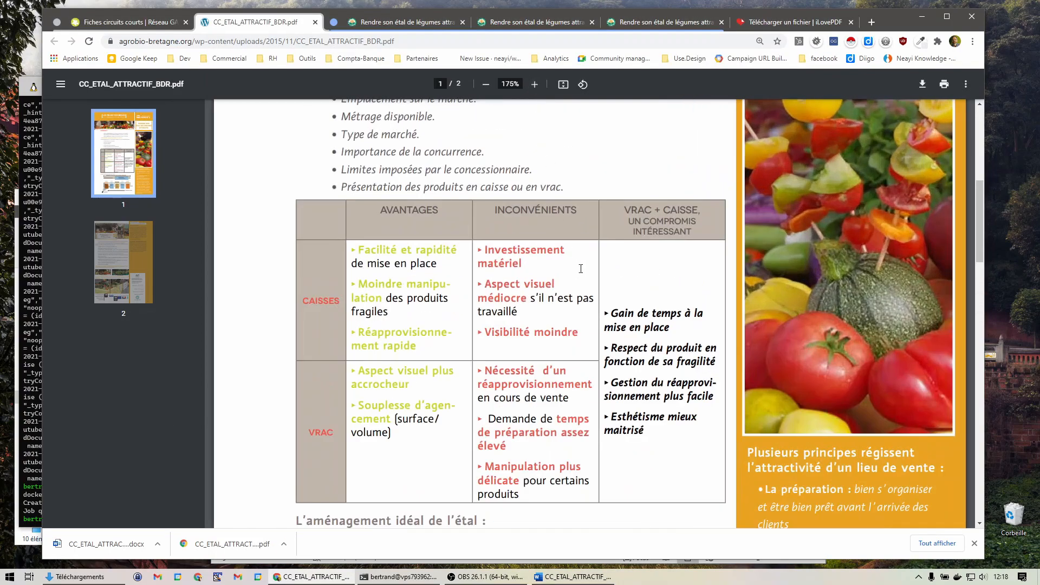
pyautogui.scroll(-6, 580, 270)
pyautogui.scroll(2, 580, 292)
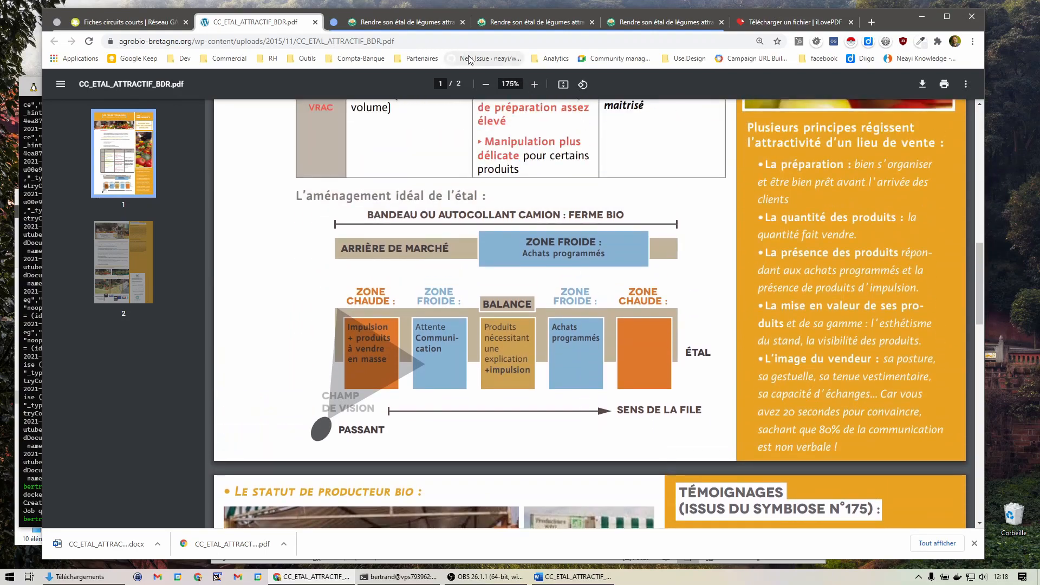
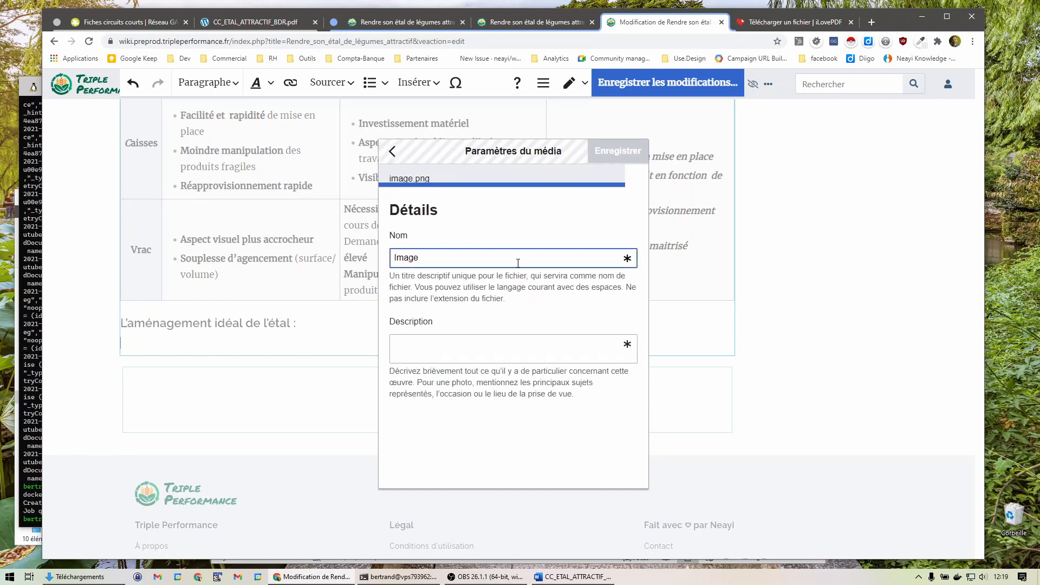
# Name the uploaded diagram image "Aménagement idéal d'un étal".
pyautogui.doubleClick(489, 259)
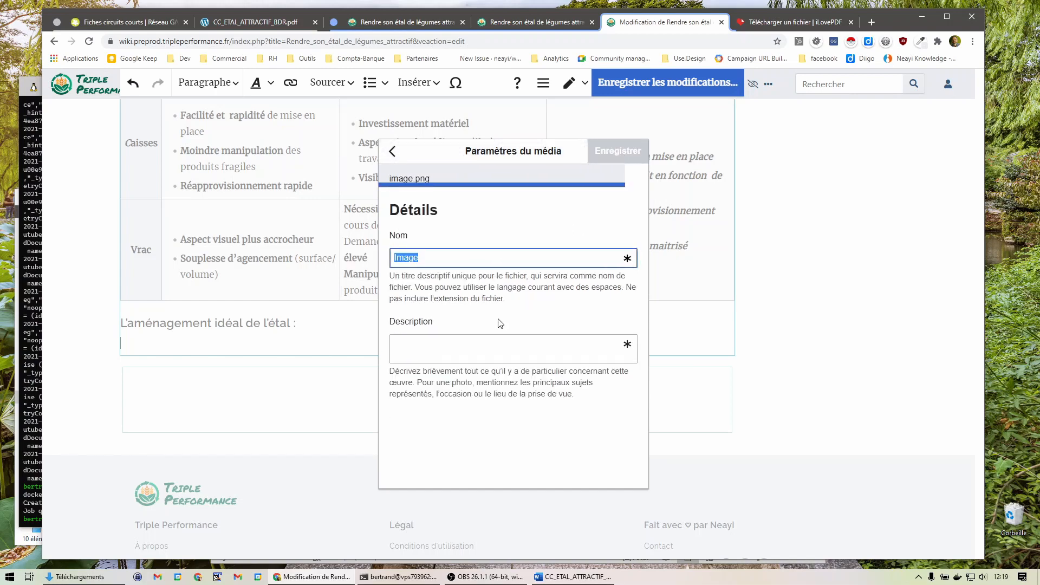
pyautogui.write("Aménagement idéal d'un étal")
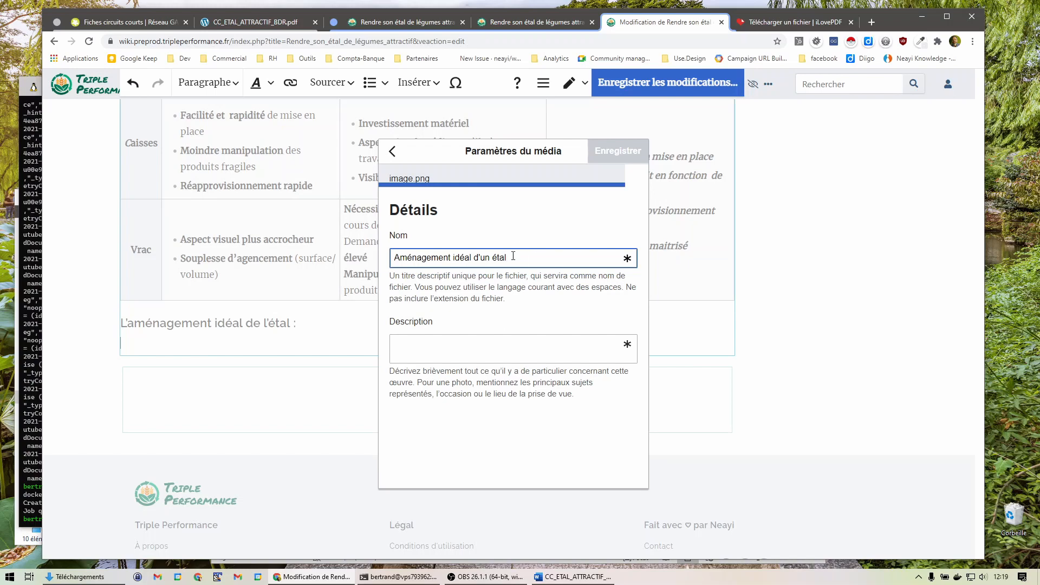
pyautogui.moveTo(515, 259); pyautogui.dragTo(361, 264)
# Describe the image as "Cette image est tirée du PDF :" followed by the CC_ETAL_ATTRACTIF_BDR PDF's web address, and save the upload details.
pyautogui.click(428, 348)
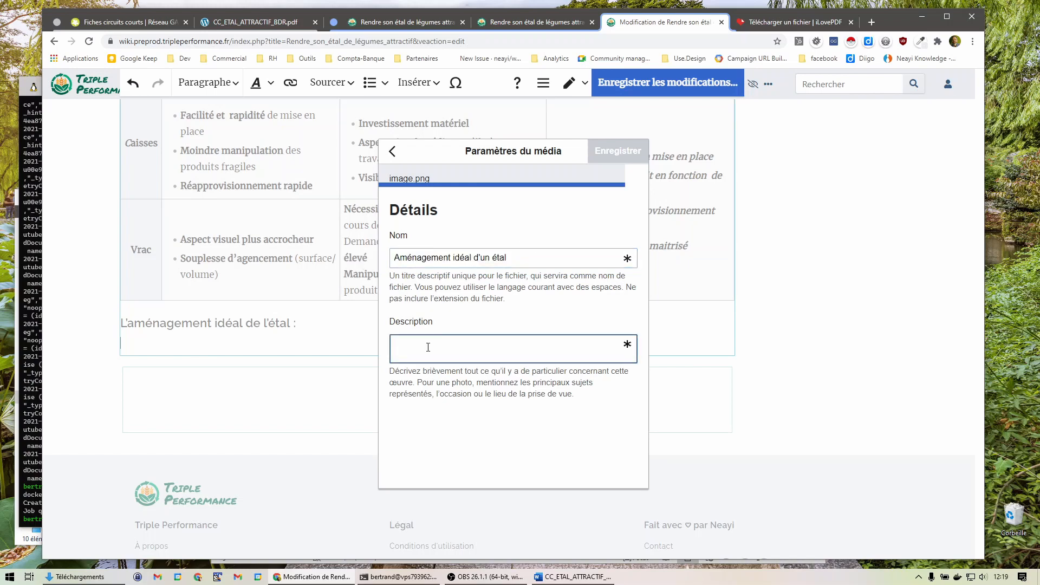
pyautogui.write('Cette image')
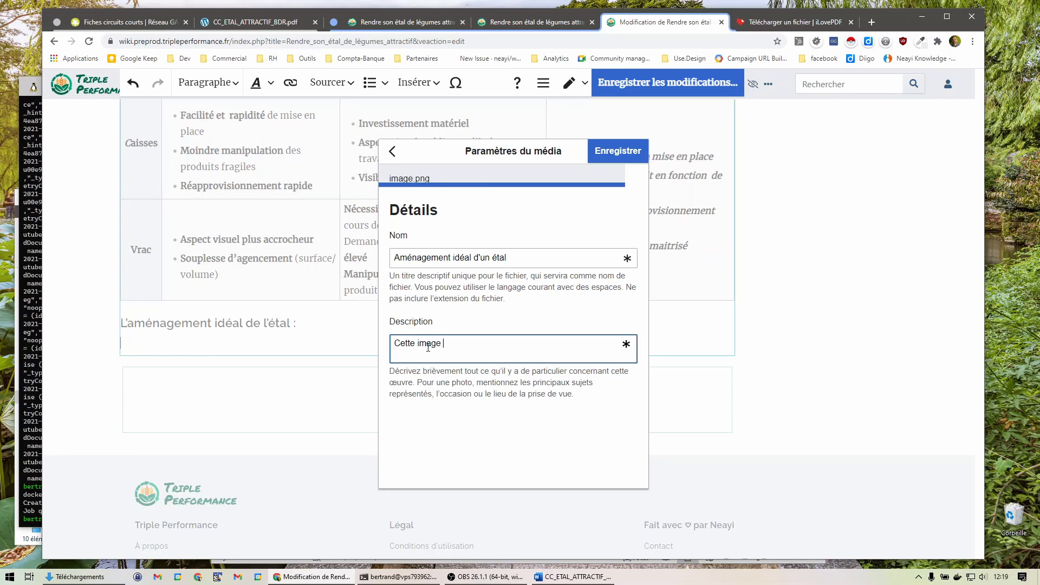
pyautogui.write(' est tirée du PDF :')
pyautogui.click(250, 22)
pyautogui.click(535, 46)
pyautogui.hotkey('ctrl', 'c')
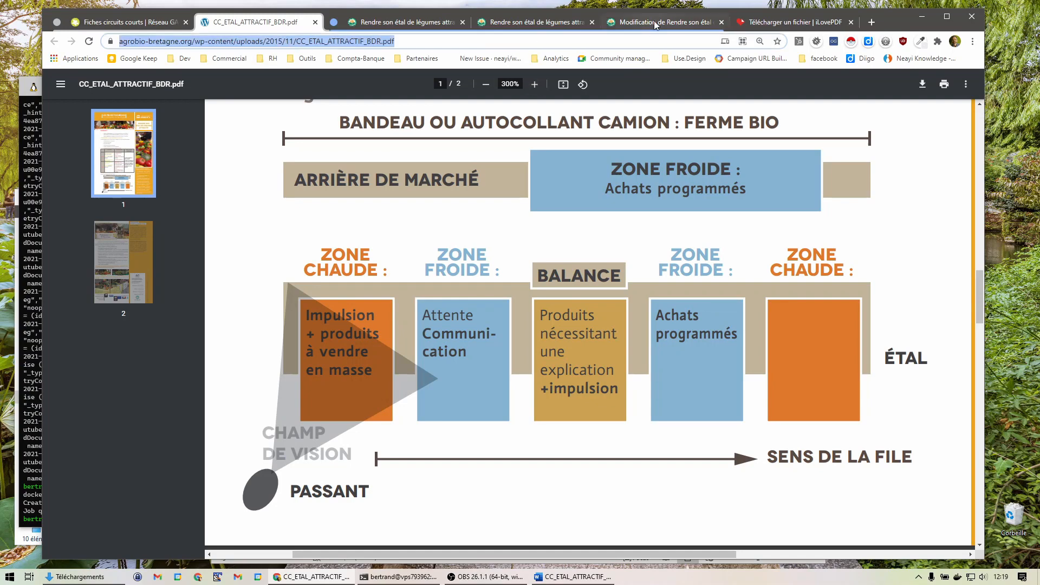
pyautogui.click(654, 20)
pyautogui.hotkey('ctrl', 'v')
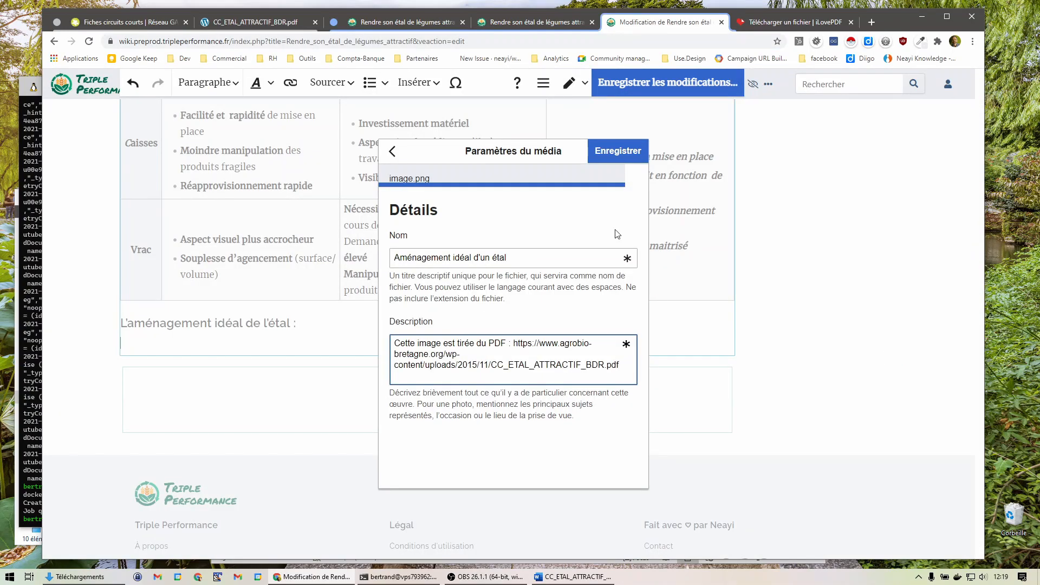
pyautogui.click(614, 154)
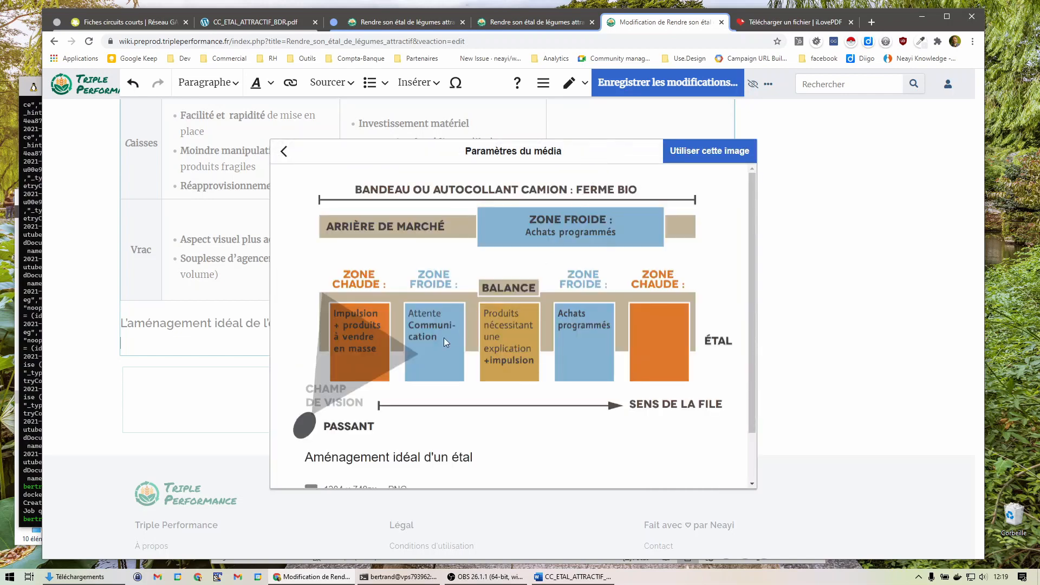
# Check the uploaded image's preview and file details and choose it for the page.
pyautogui.scroll(-2, 571, 278)
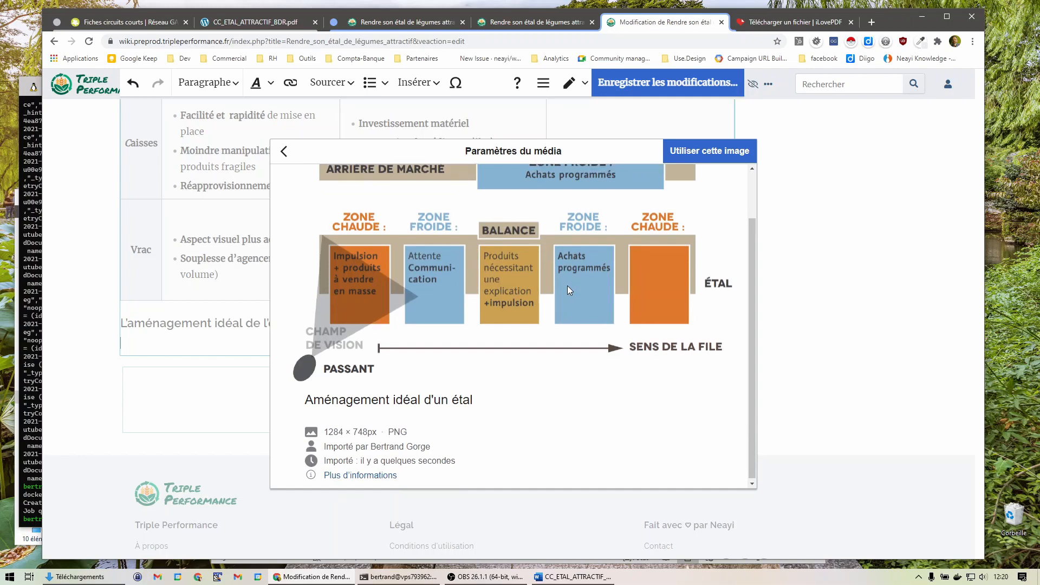
pyautogui.scroll(2, 567, 285)
pyautogui.click(709, 151)
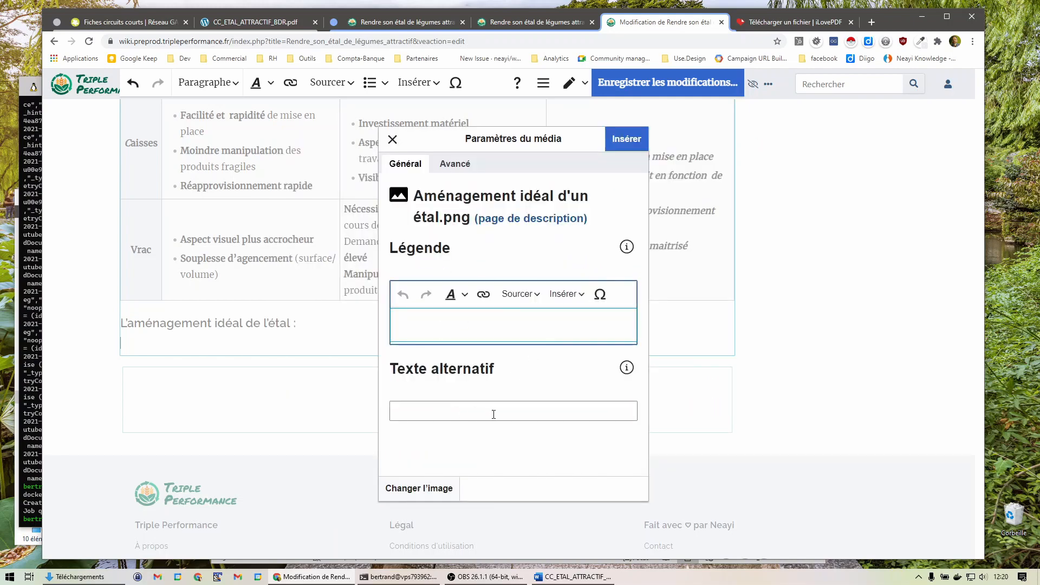
# Set the image type to Basique, turn off text wrapping, and insert the image under the "L'aménagement idéal de l'étal" heading.
pyautogui.click(455, 164)
pyautogui.click(482, 253)
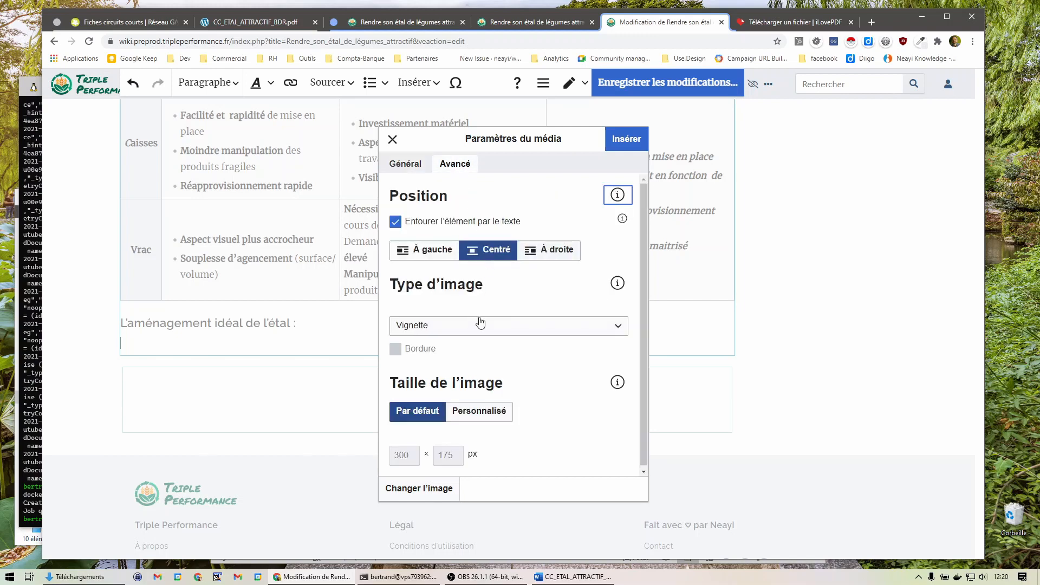
pyautogui.click(480, 325)
pyautogui.click(477, 400)
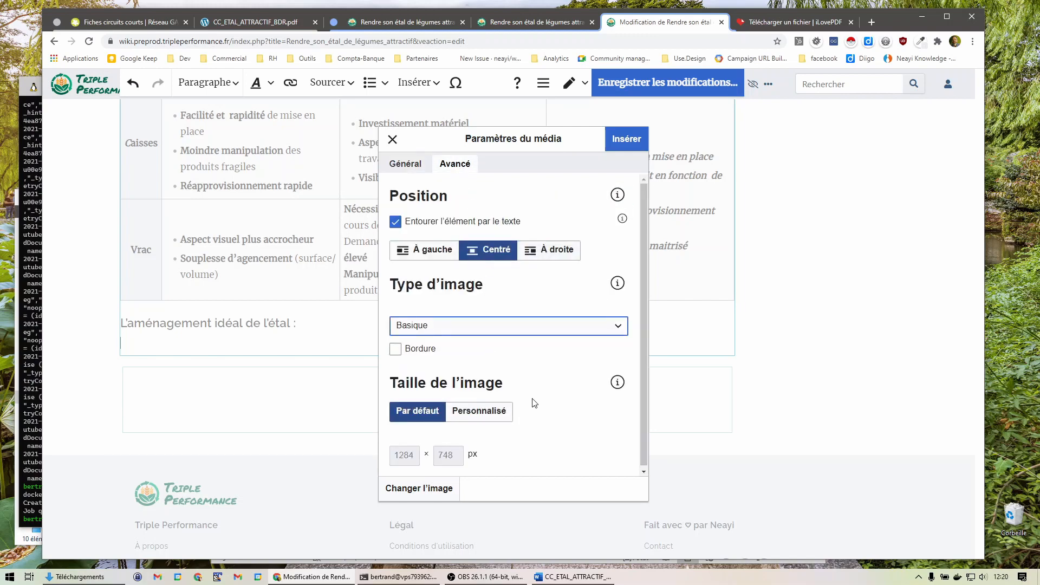
pyautogui.click(481, 223)
pyautogui.click(622, 141)
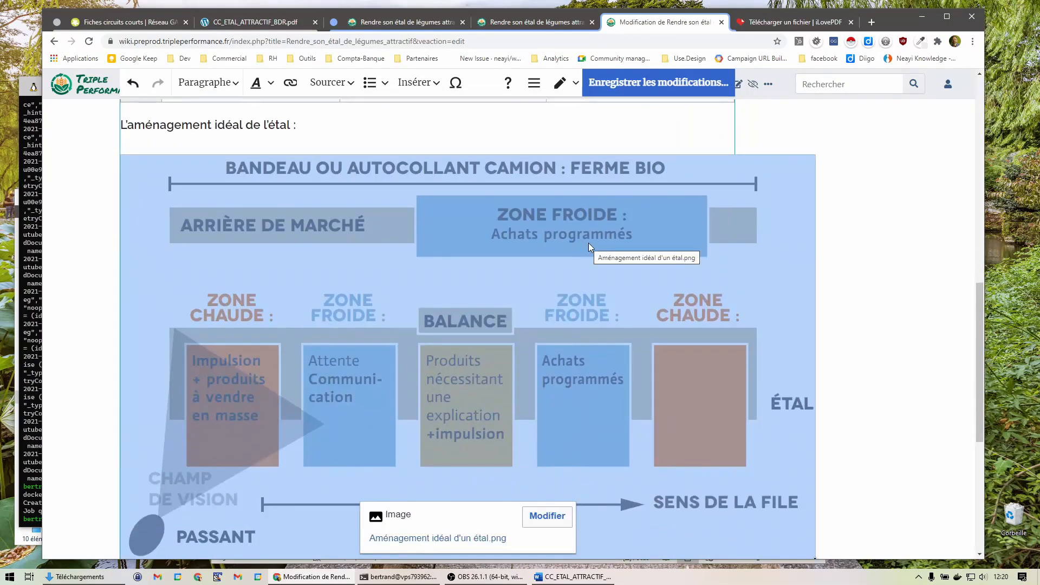
# Shrink the inserted stall diagram proportionally so it fits the width of the page's text column.
pyautogui.scroll(-4, 589, 246)
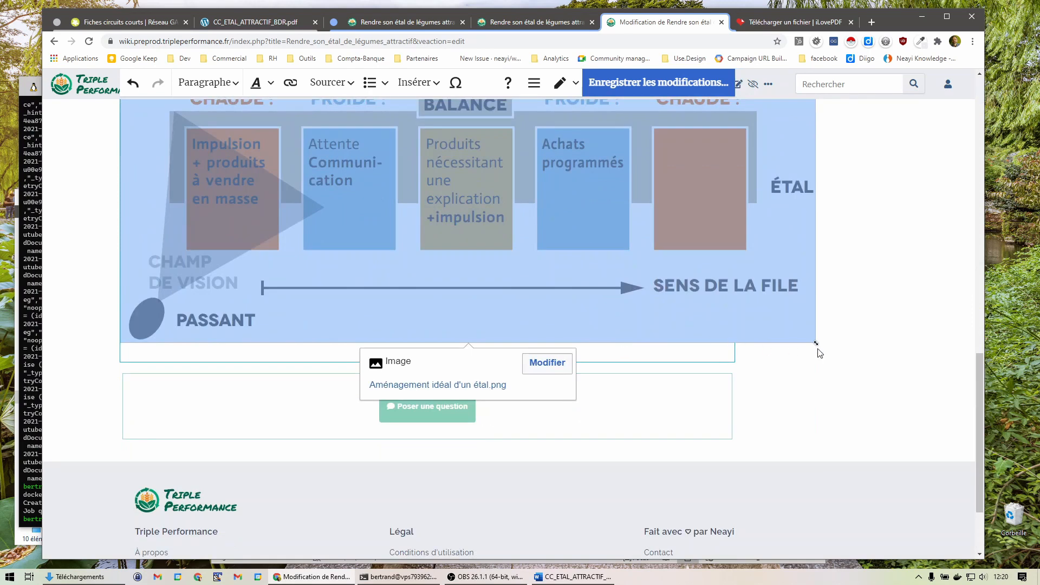
pyautogui.moveTo(815, 342); pyautogui.dragTo(732, 316)
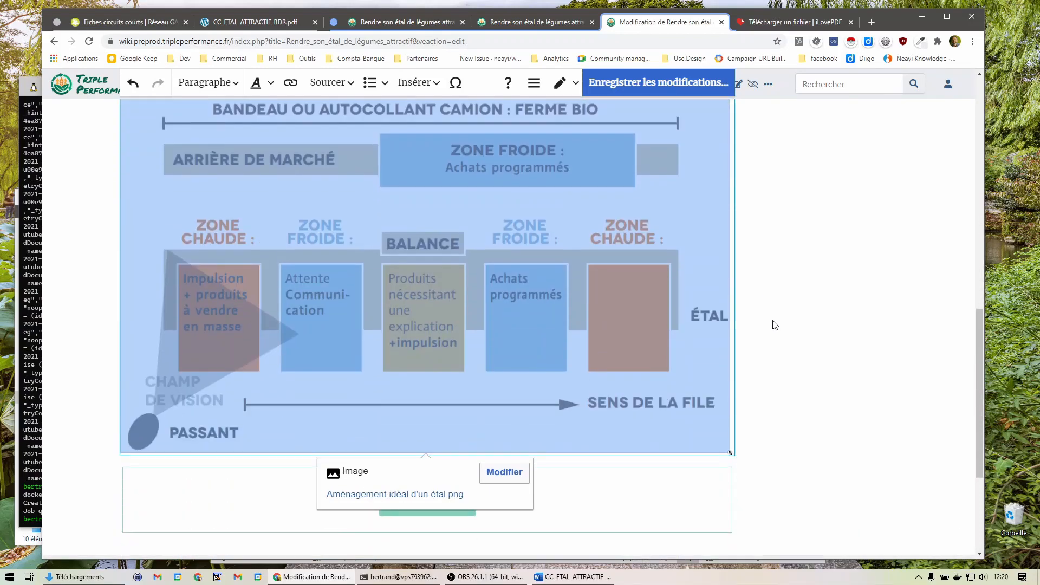
pyautogui.scroll(3, 435, 256)
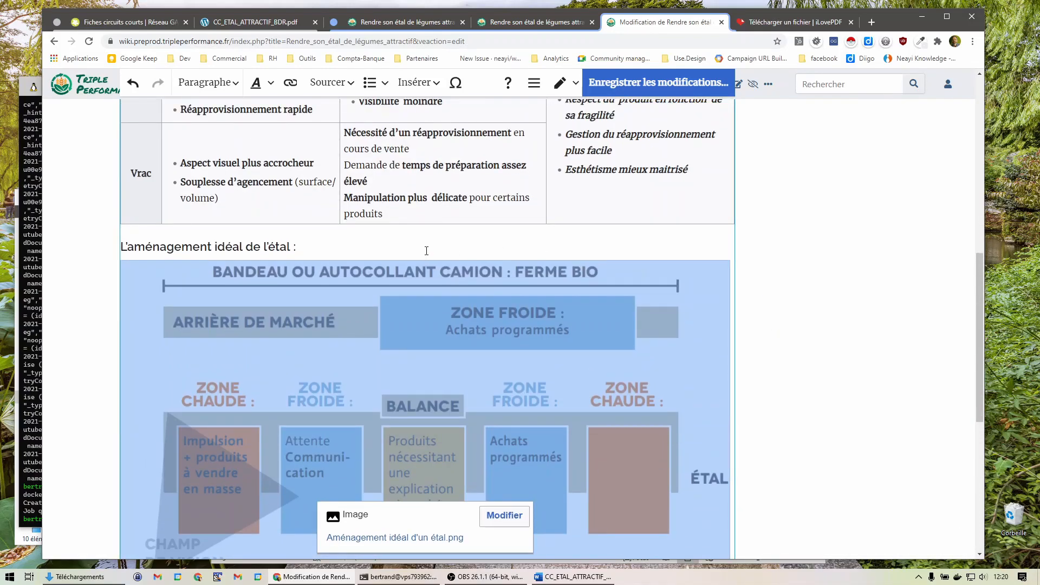
pyautogui.scroll(-1, 426, 250)
# Add empty space for further text beneath the stall diagram on the wiki page.
pyautogui.click(371, 192)
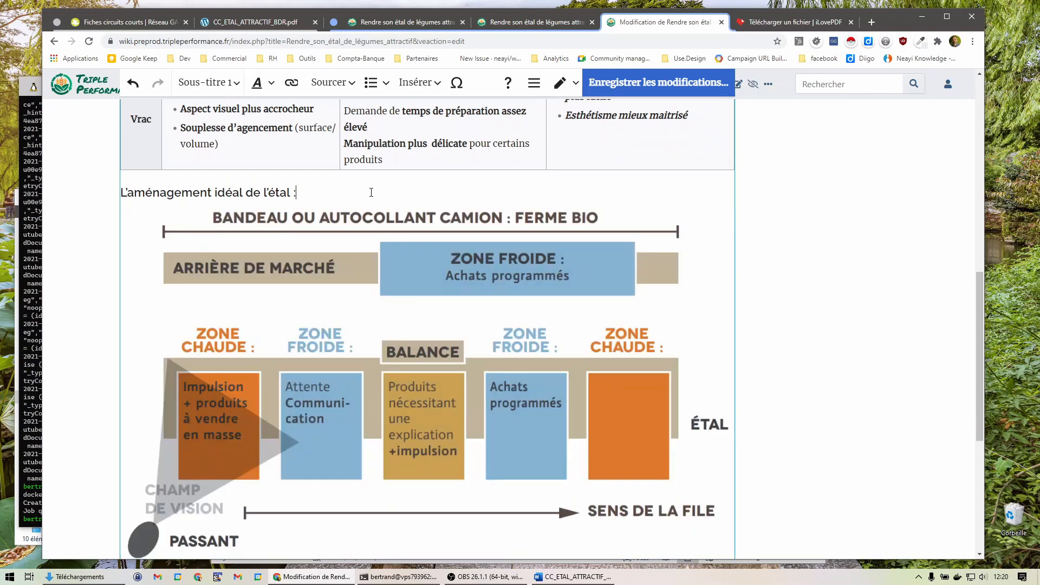
pyautogui.press('Down')
pyautogui.press('Down')
pyautogui.press('Up')
pyautogui.scroll(-5, 371, 191)
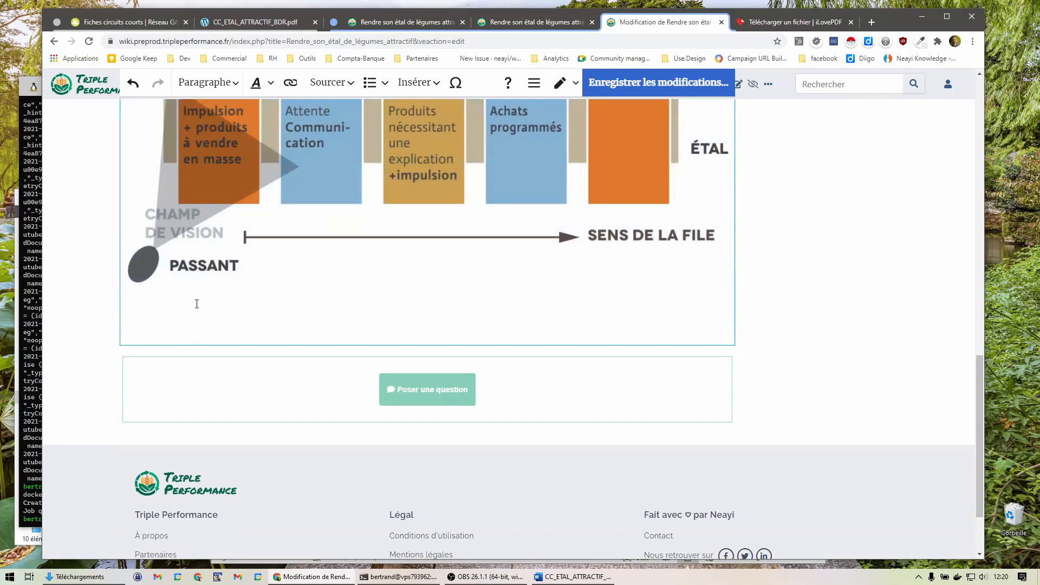
# Switch to the Word document and look over the second page's sections, starting at "Le statut de producteur bio".
pyautogui.click(566, 577)
pyautogui.scroll(-3, 508, 357)
pyautogui.scroll(-3, 508, 348)
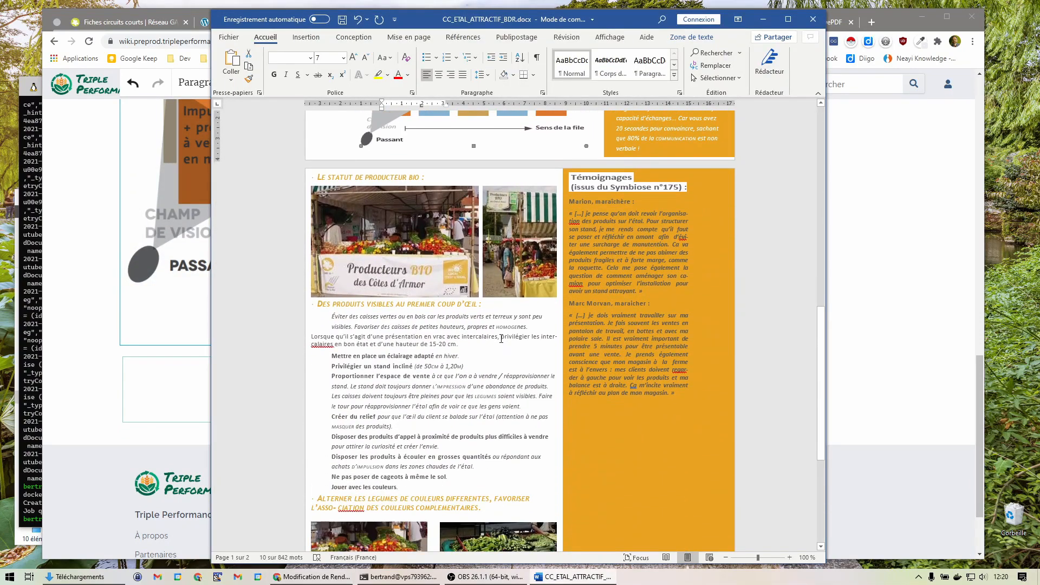
pyautogui.moveTo(319, 176); pyautogui.dragTo(493, 510)
pyautogui.click(419, 398)
pyautogui.scroll(-1, 420, 187)
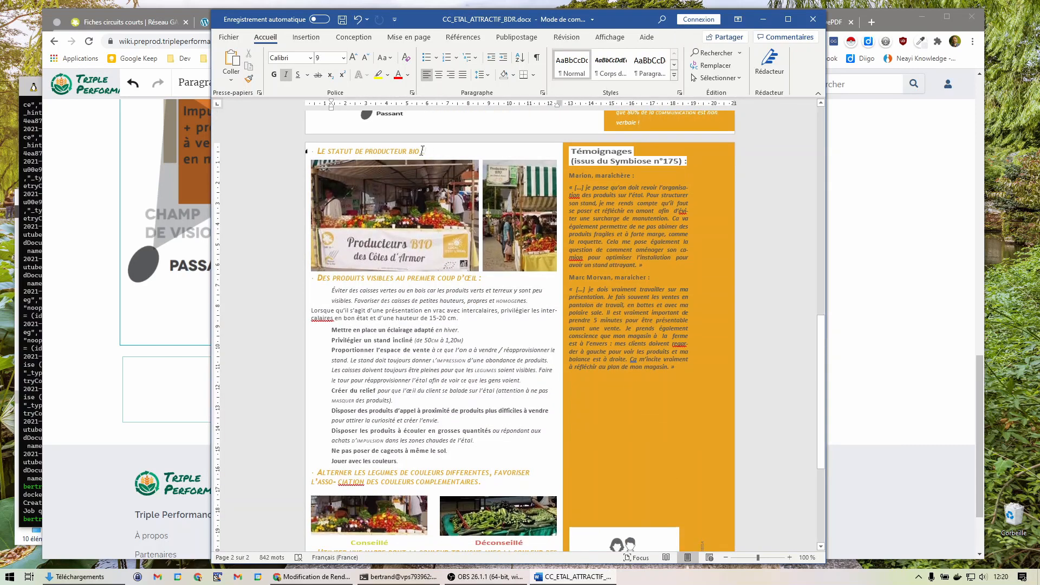
# Select the "Le statut de producteur bio" heading in Word, compare it with the first page's headings, and return to the wiki editor.
pyautogui.moveTo(427, 151); pyautogui.dragTo(327, 151)
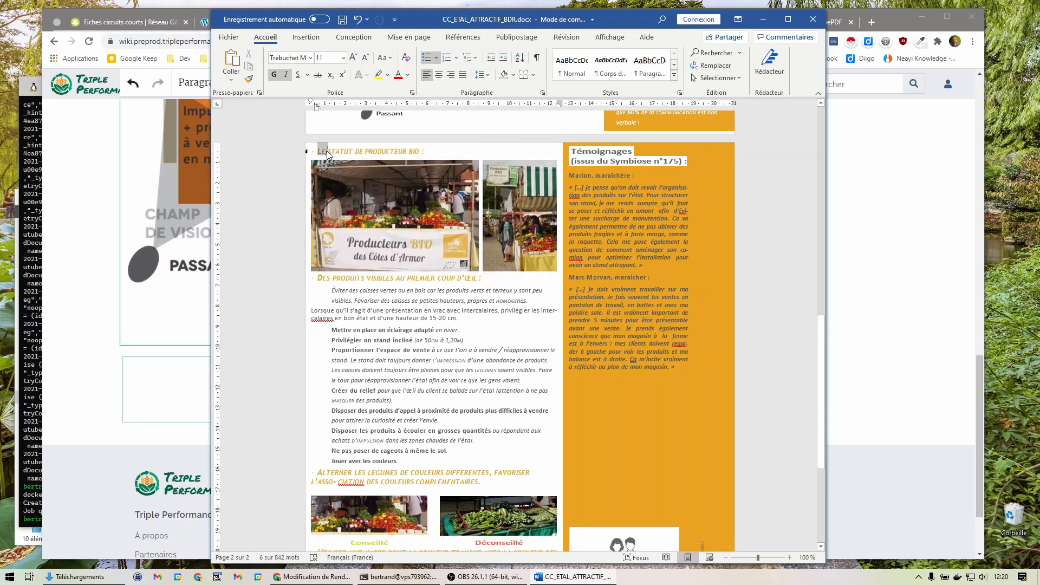
pyautogui.click(414, 151)
pyautogui.moveTo(319, 151); pyautogui.dragTo(421, 152)
pyautogui.scroll(10, 397, 187)
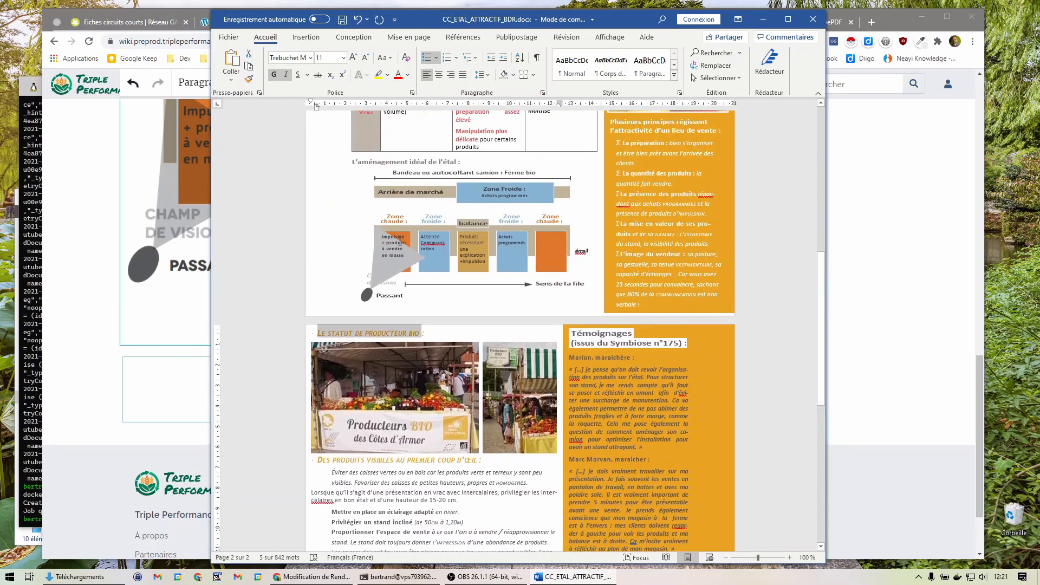
pyautogui.scroll(8, 407, 262)
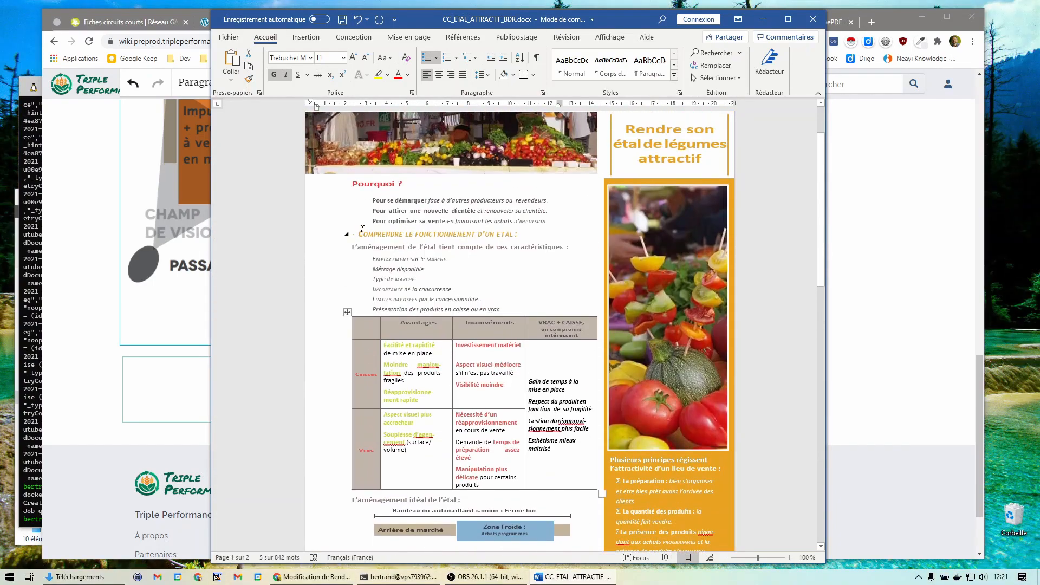
pyautogui.scroll(-11, 439, 321)
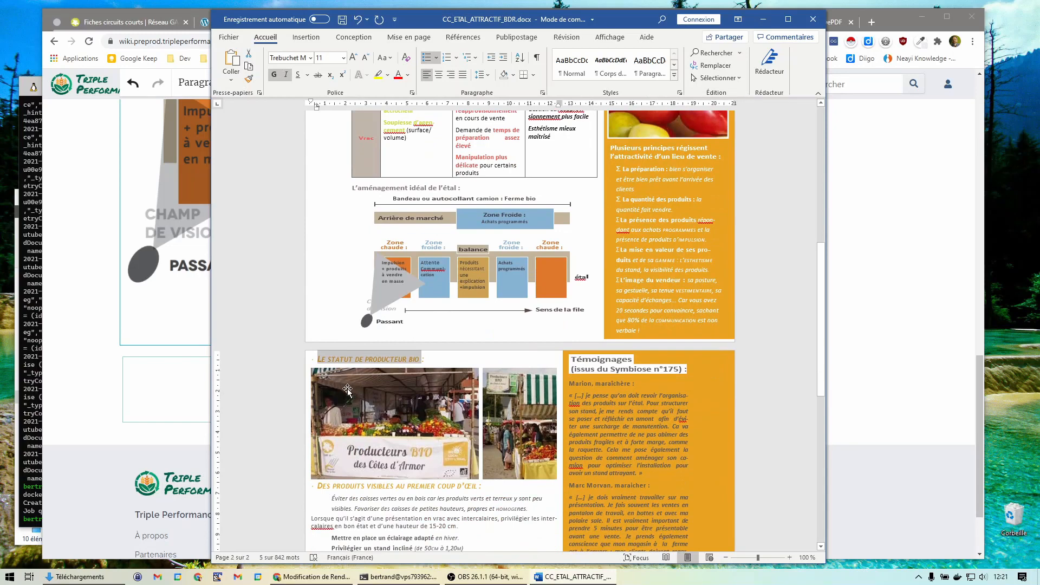
pyautogui.click(185, 314)
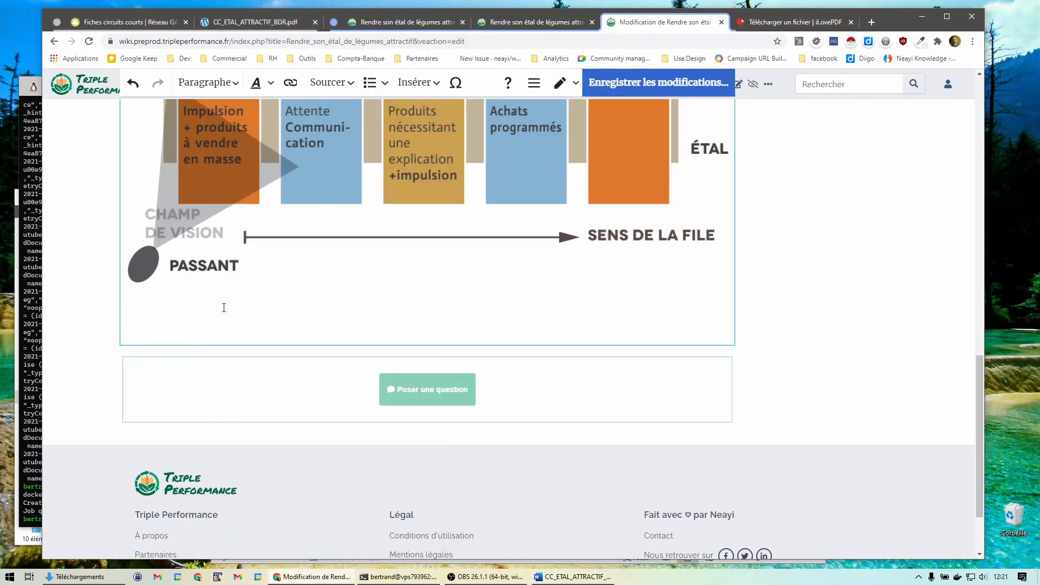
# Add the line "Le statut de producteur bio" beneath the stall diagram, in lowercase after the initial capital rather than all caps.
pyautogui.write('LE STATUT DE PRODUCTEUR BIO')
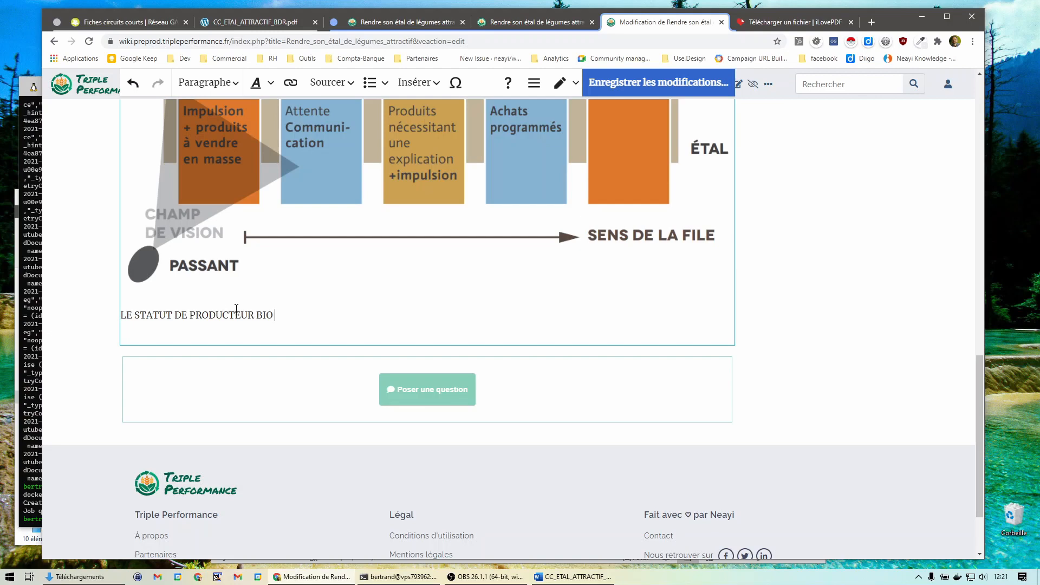
pyautogui.press('Return')
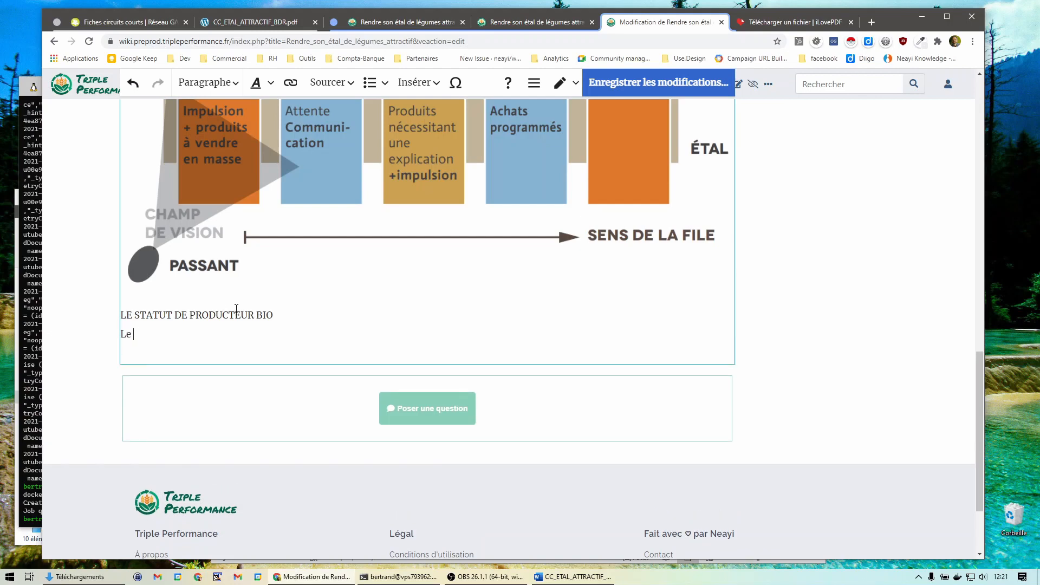
pyautogui.write('Le statut de producteur bio')
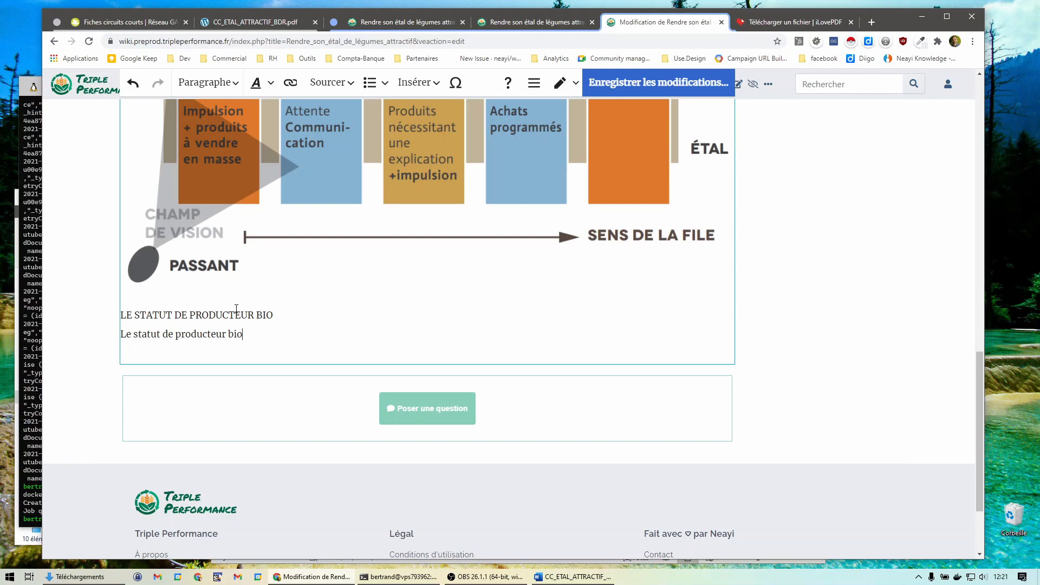
pyautogui.tripleClick(236, 314)
pyautogui.press('BackSpace')
pyautogui.press('BackSpace')
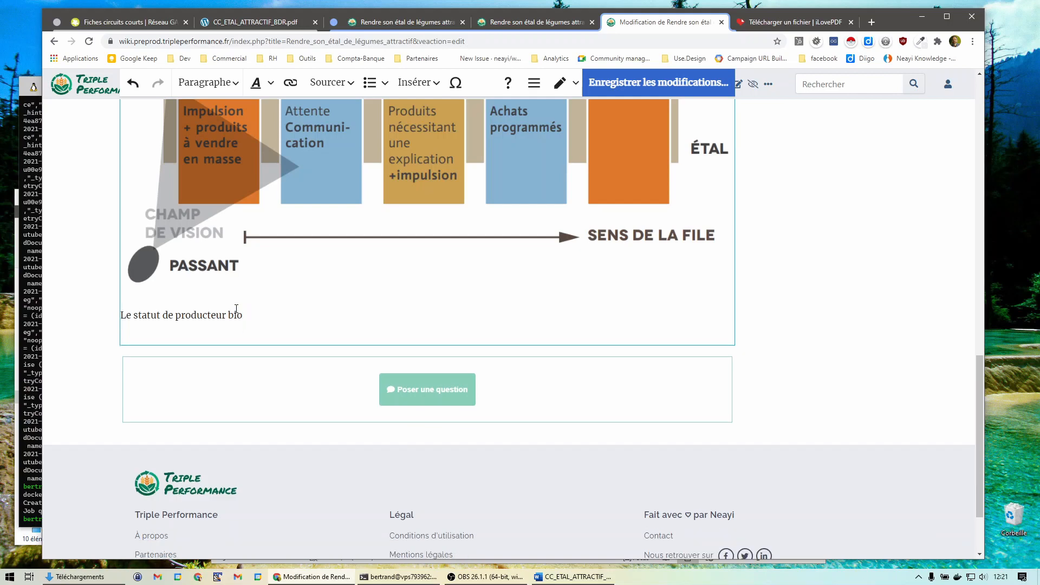
# Format "Le statut de producteur bio" as a section title, add an empty paragraph below it, and save the page changes.
pyautogui.click(206, 82)
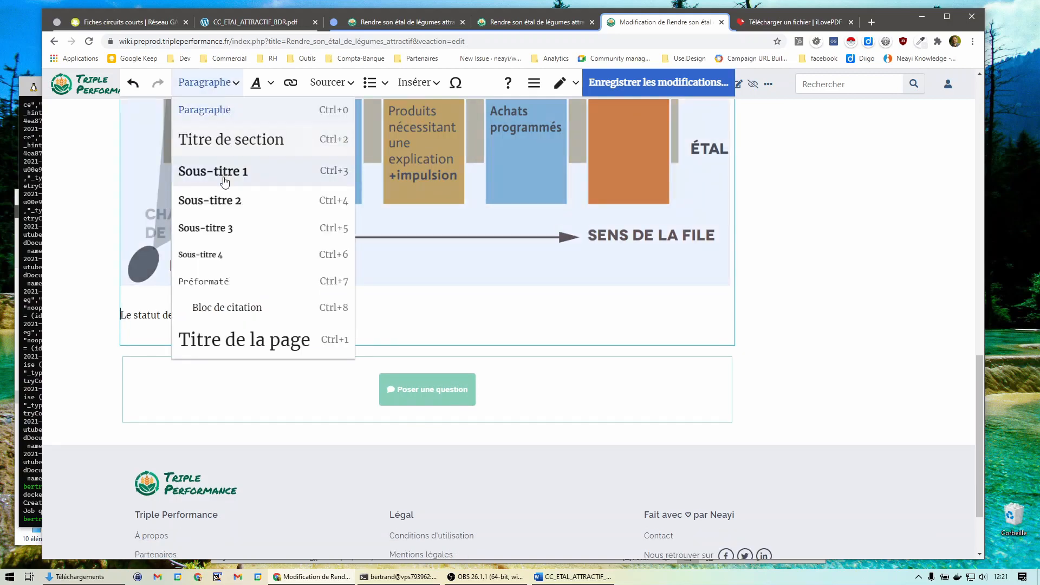
pyautogui.click(233, 139)
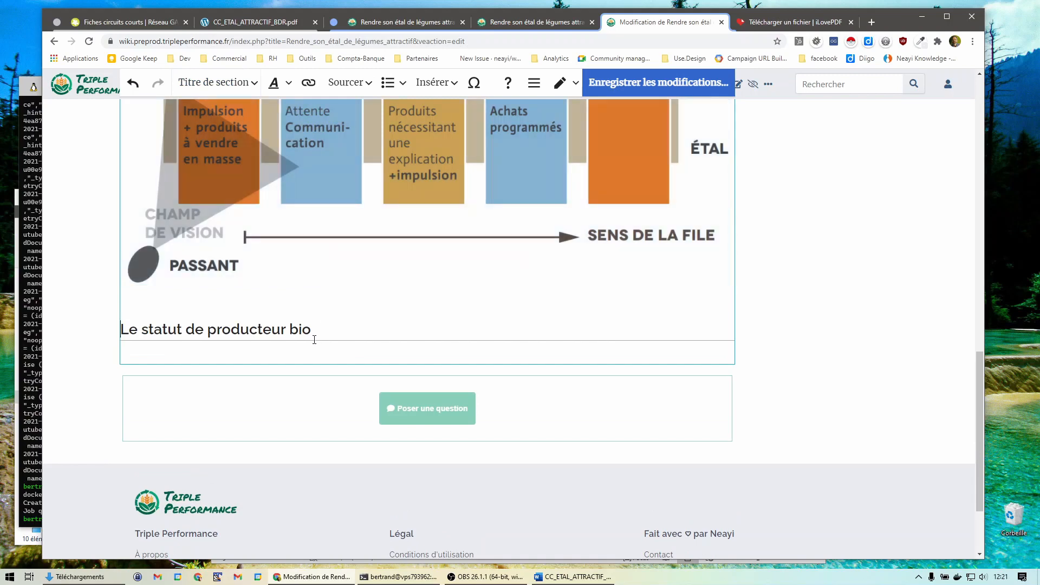
pyautogui.press('Down')
pyautogui.press('Return')
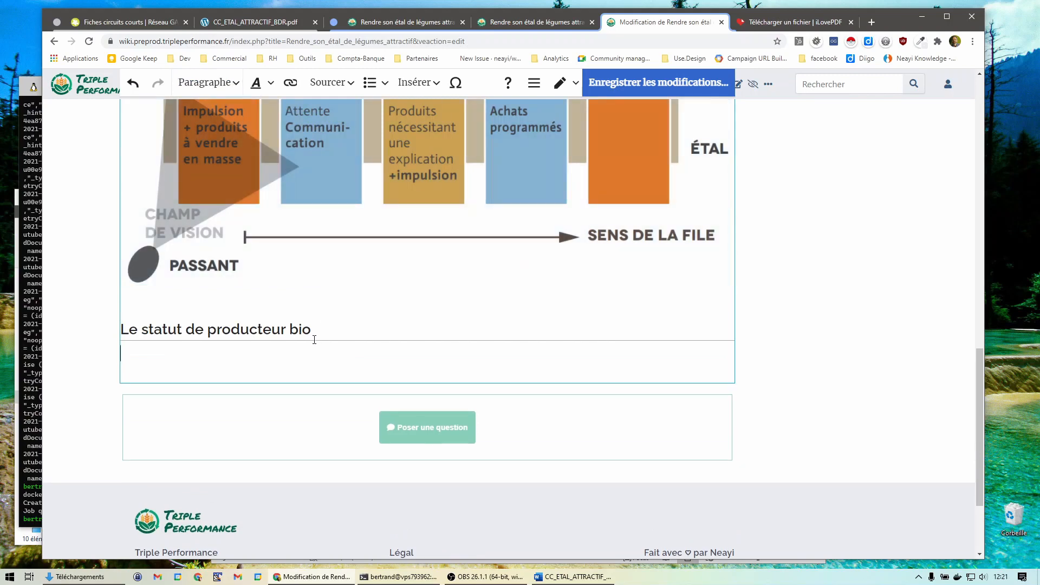
pyautogui.click(643, 84)
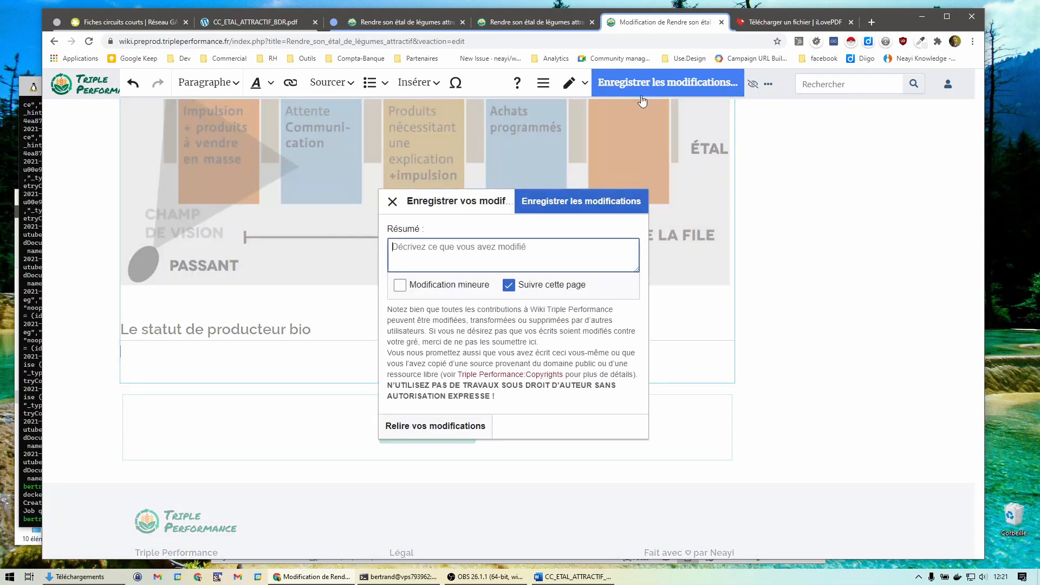
pyautogui.click(554, 204)
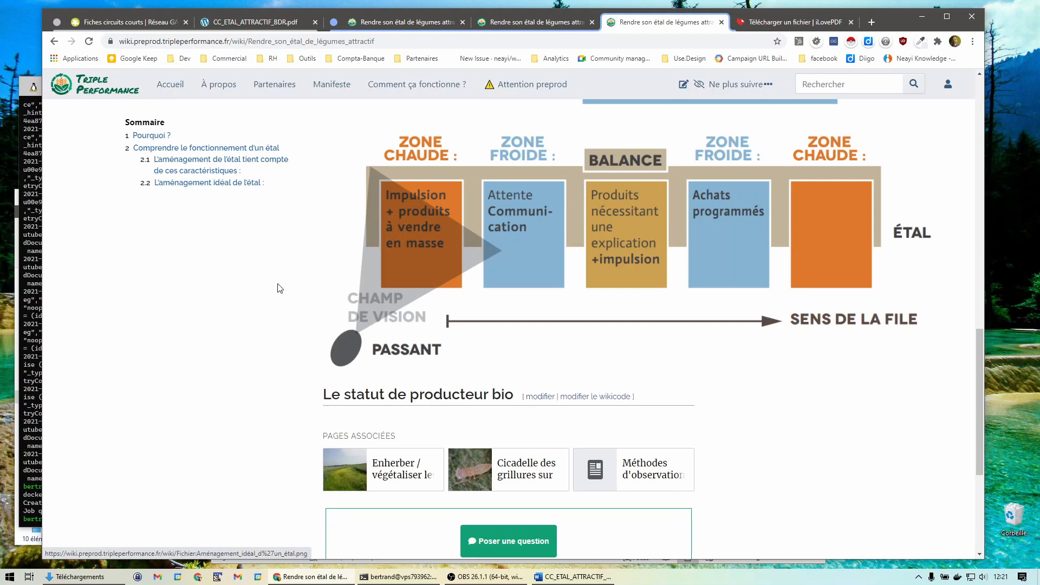
# Open the wiki's file import assistant in a separate browser tab.
pyautogui.scroll(-5, 257, 341)
pyautogui.click(103, 577)
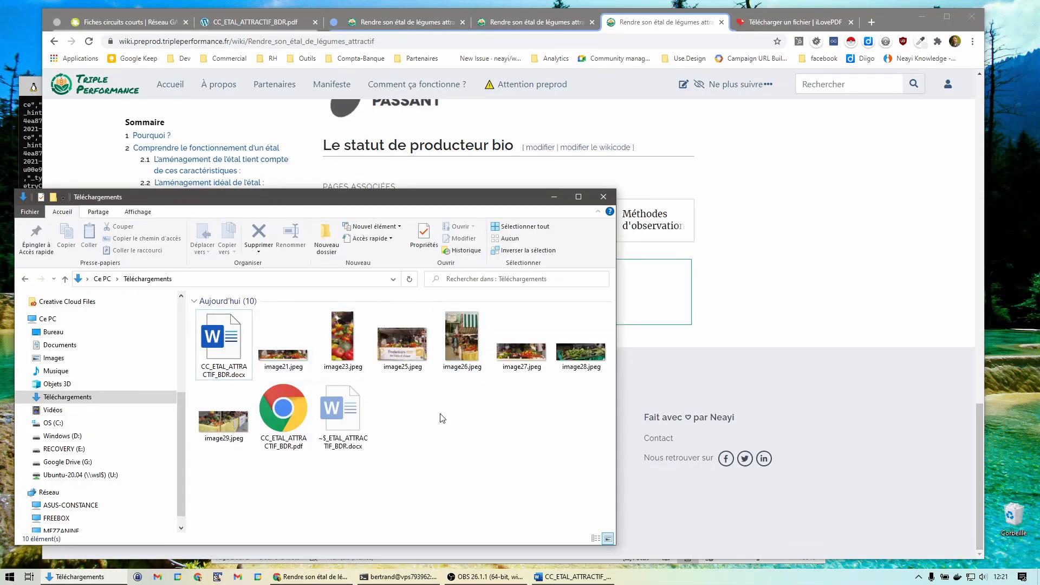
pyautogui.click(743, 296)
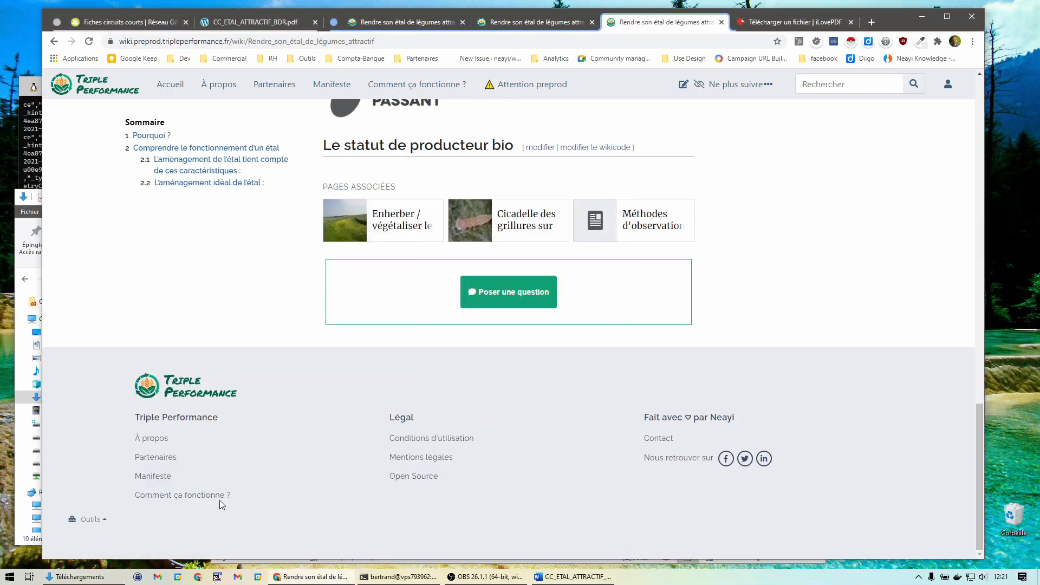
pyautogui.click(88, 519)
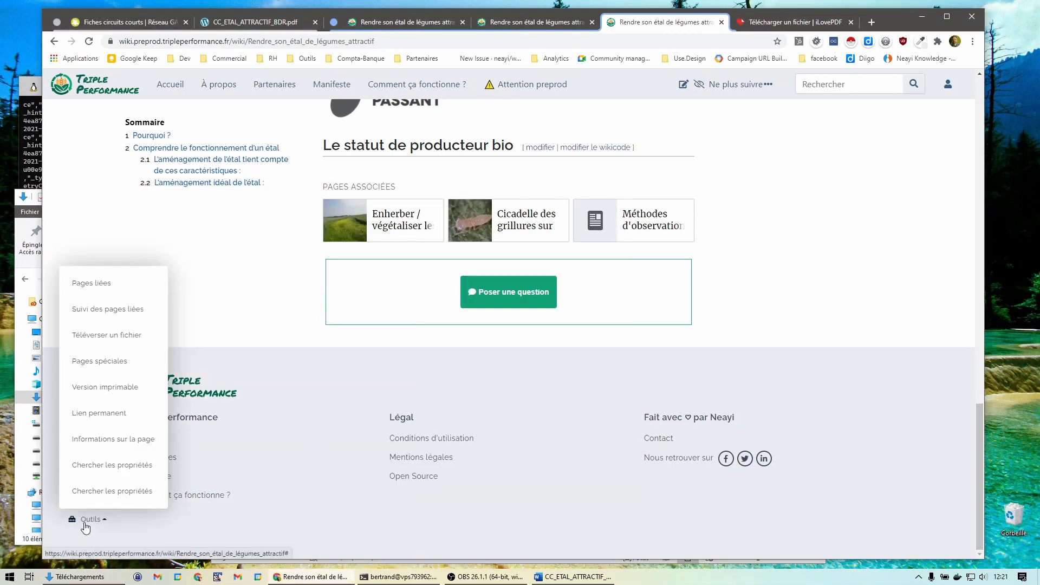
pyautogui.keyDown('ctrl'); pyautogui.click(95, 339); pyautogui.keyUp('ctrl')
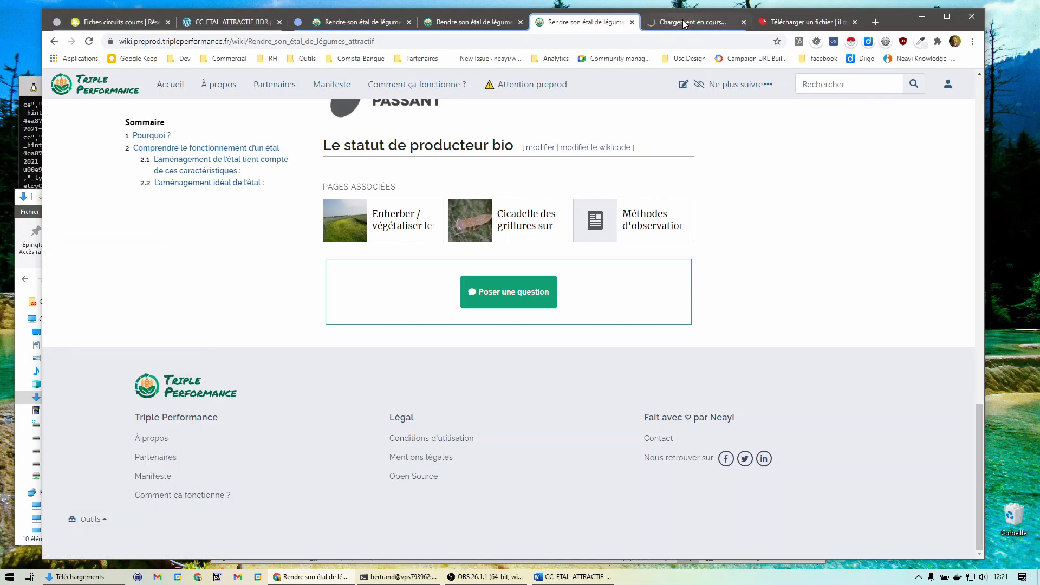
pyautogui.click(682, 19)
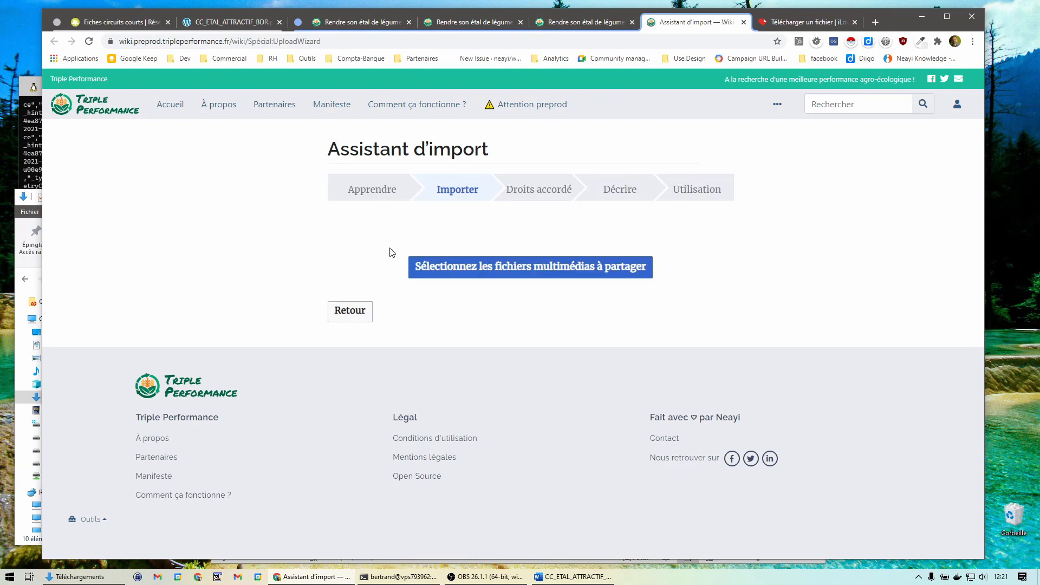
# Upload the seven images, image21.jpeg through image29.jpeg, from the Téléchargements folder and continue to the rights stage.
pyautogui.click(16, 266)
pyautogui.click(284, 338)
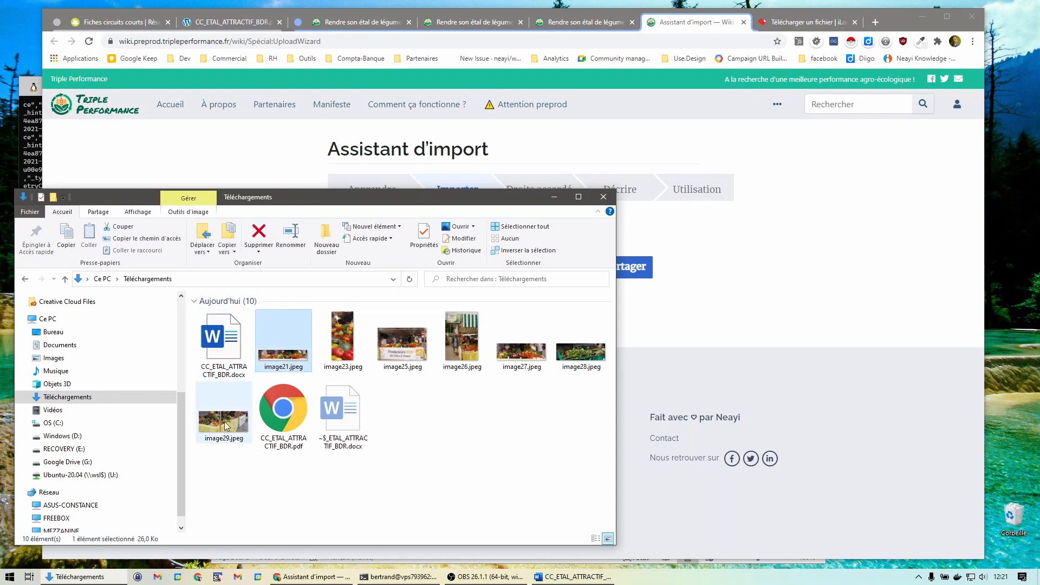
pyautogui.keyDown('shift'); pyautogui.click(247, 410); pyautogui.keyUp('shift')
pyautogui.moveTo(577, 354); pyautogui.dragTo(632, 270)
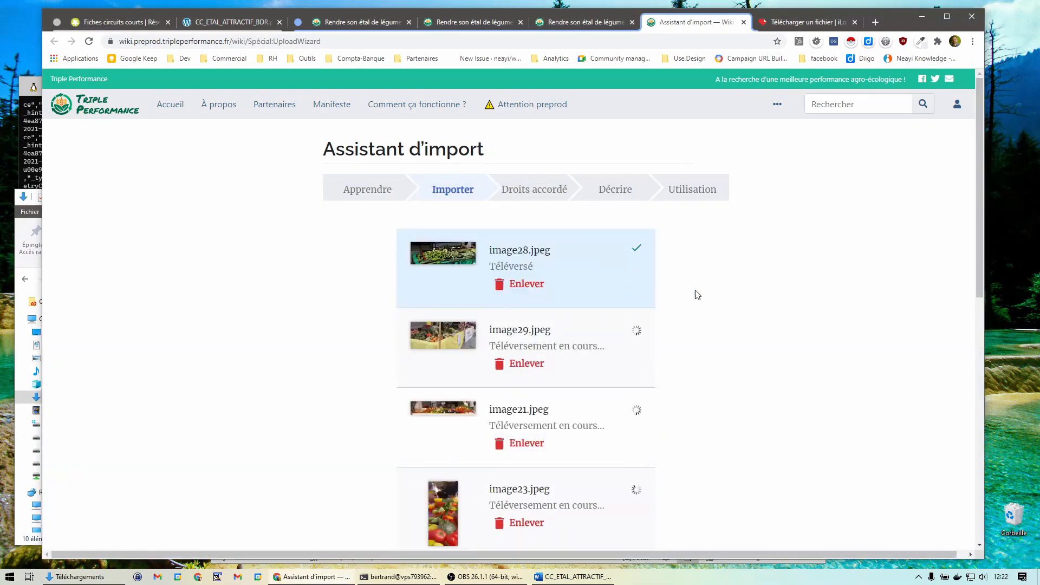
pyautogui.scroll(-9, 713, 313)
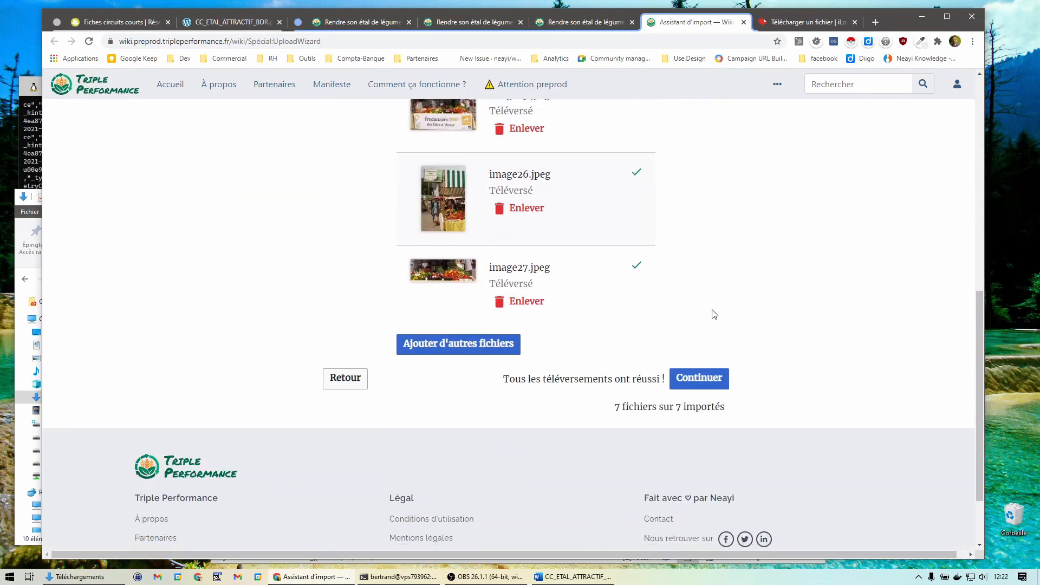
pyautogui.click(723, 376)
pyautogui.scroll(-1, 769, 374)
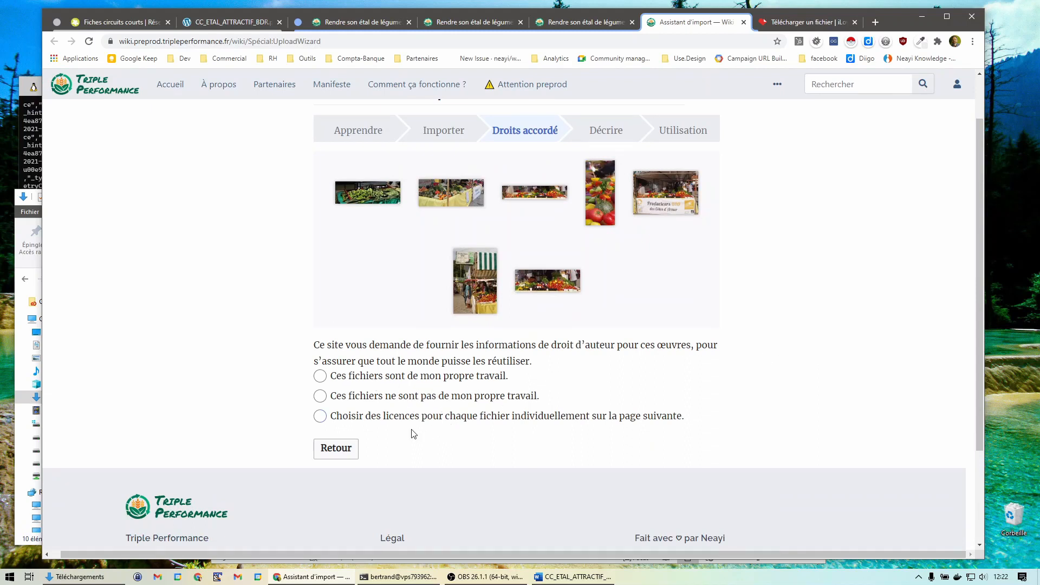
pyautogui.click(381, 400)
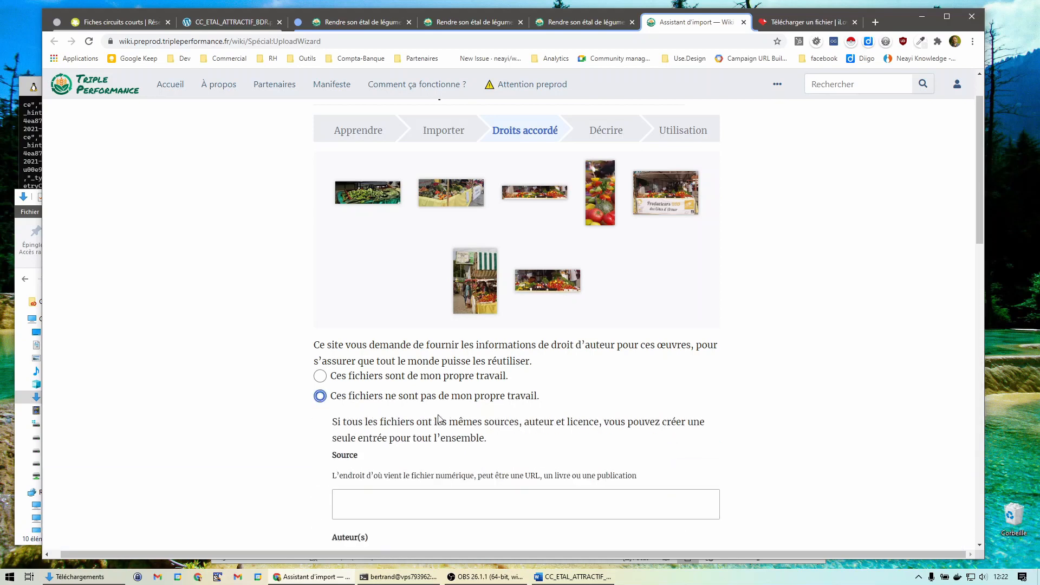
pyautogui.scroll(-4, 442, 420)
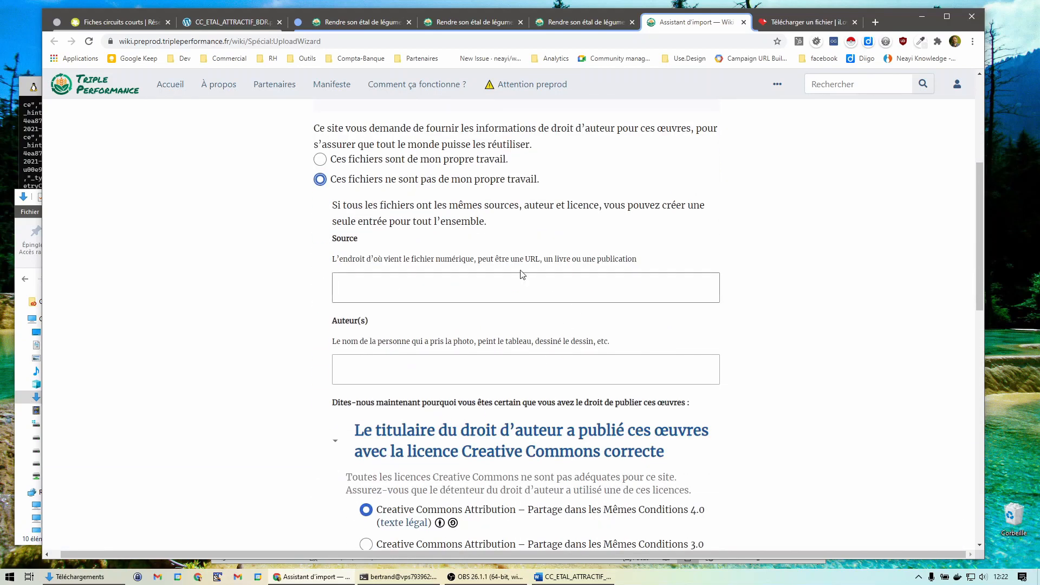
pyautogui.hotkey('ctrl', '2')
pyautogui.click(682, 16)
pyautogui.click(521, 288)
pyautogui.write('Ces fichiers sont tirés du PDF :')
pyautogui.write('https://www.agrobio-bretagne.org/wp-content/uploads/2015/11/CC_ETAL_ATTRACTIF_BDR.pdf')
# Copy the authors' names from the "Rédaction" credit at the end of the source PDF's second page.
pyautogui.click(481, 374)
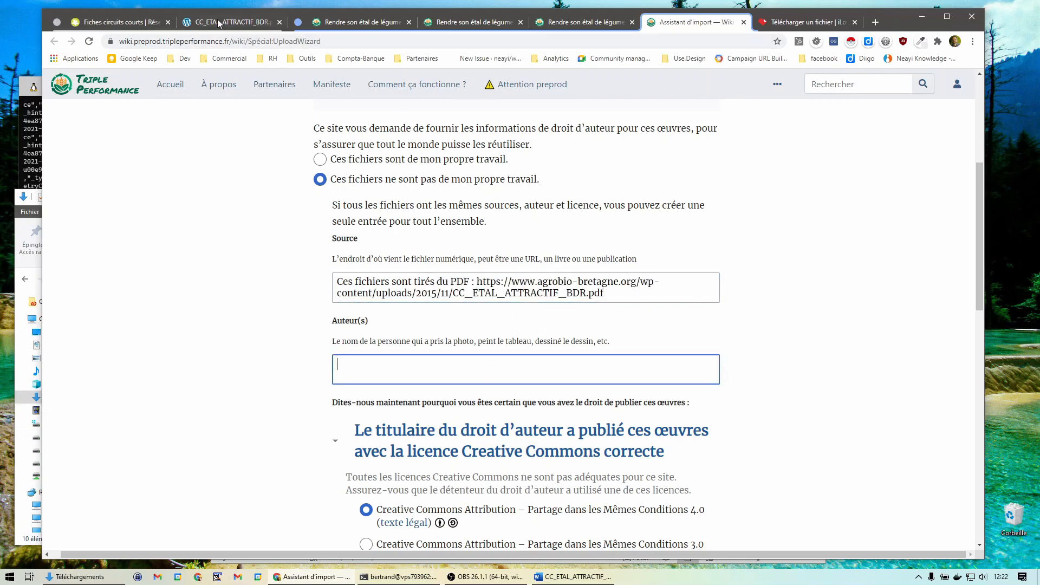
pyautogui.click(218, 23)
pyautogui.moveTo(980, 298); pyautogui.dragTo(982, 527)
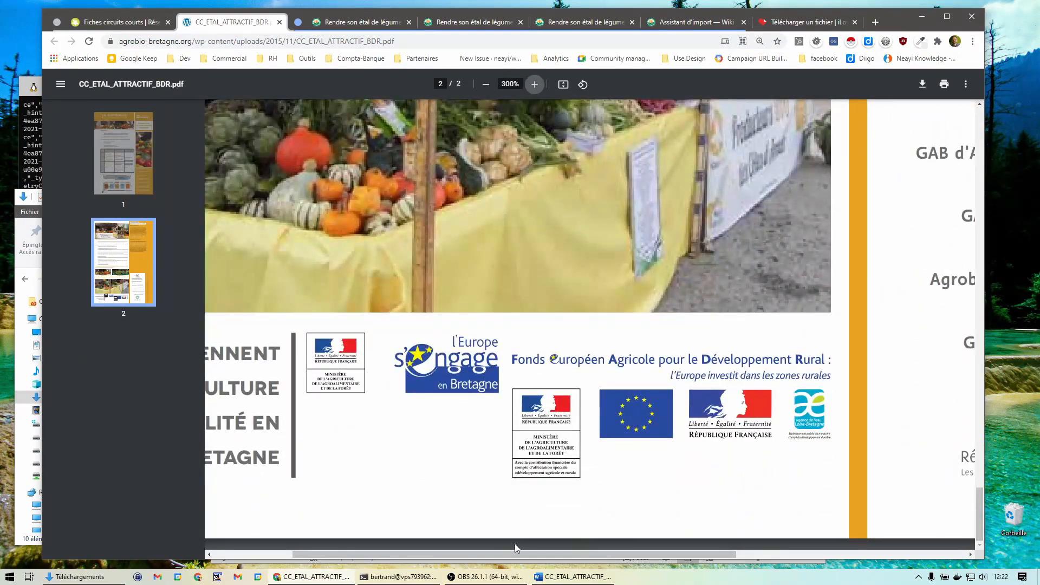
pyautogui.moveTo(515, 555); pyautogui.dragTo(741, 552)
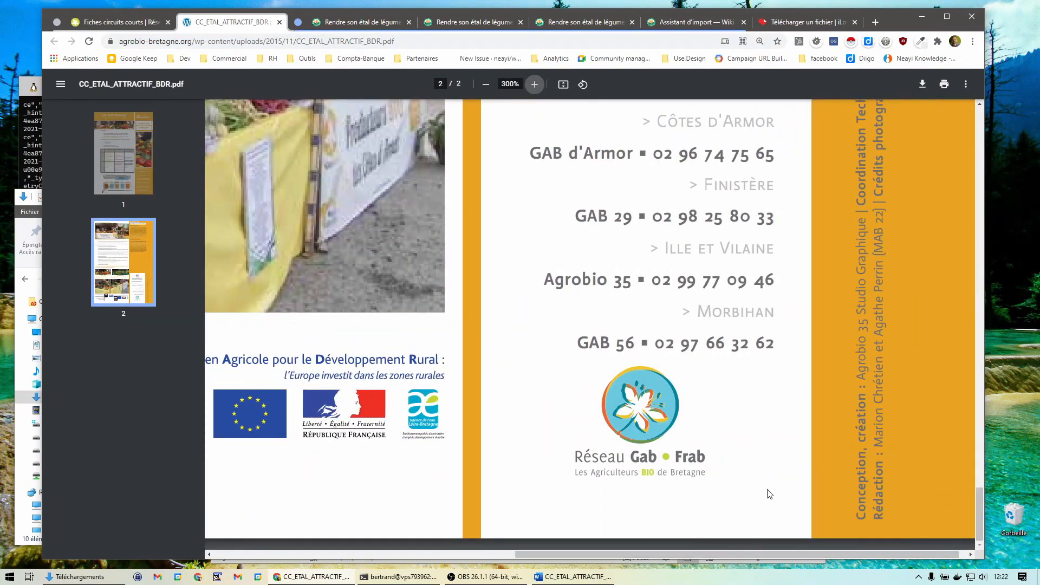
pyautogui.scroll(2, 769, 494)
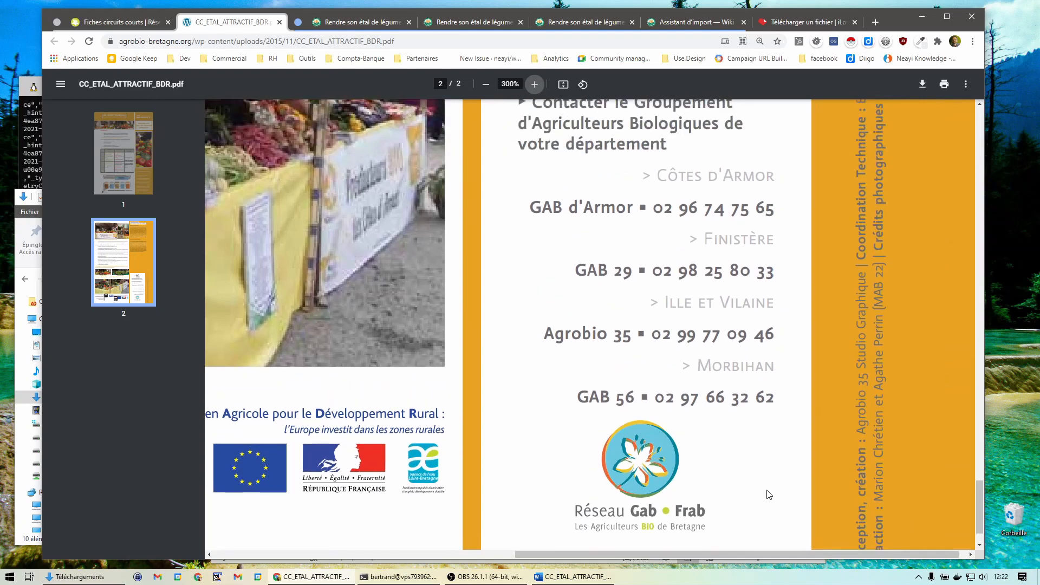
pyautogui.scroll(-2, 783, 495)
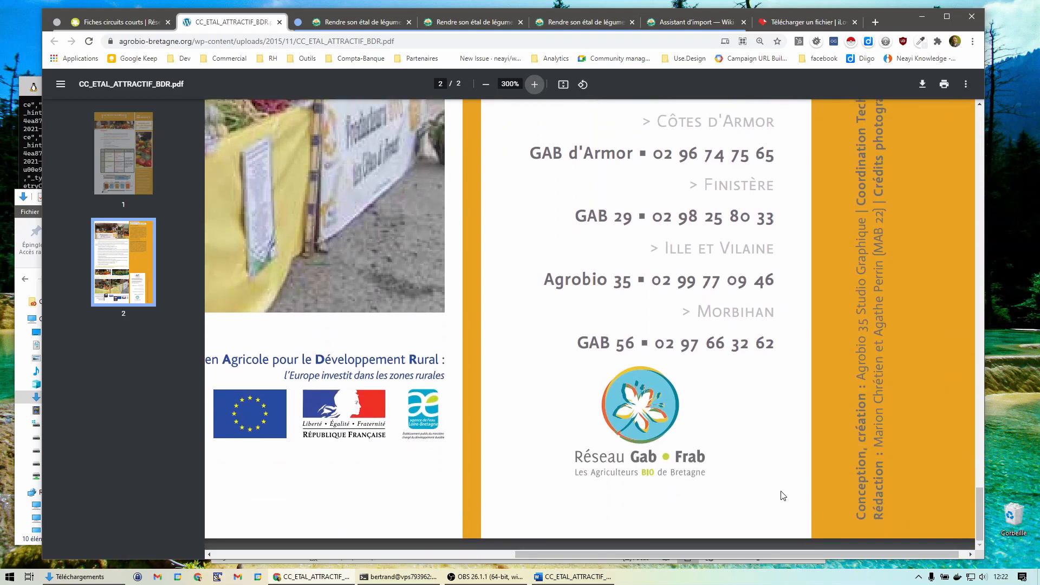
pyautogui.moveTo(877, 447); pyautogui.dragTo(888, 211)
pyautogui.hotkey('ctrl', 'c')
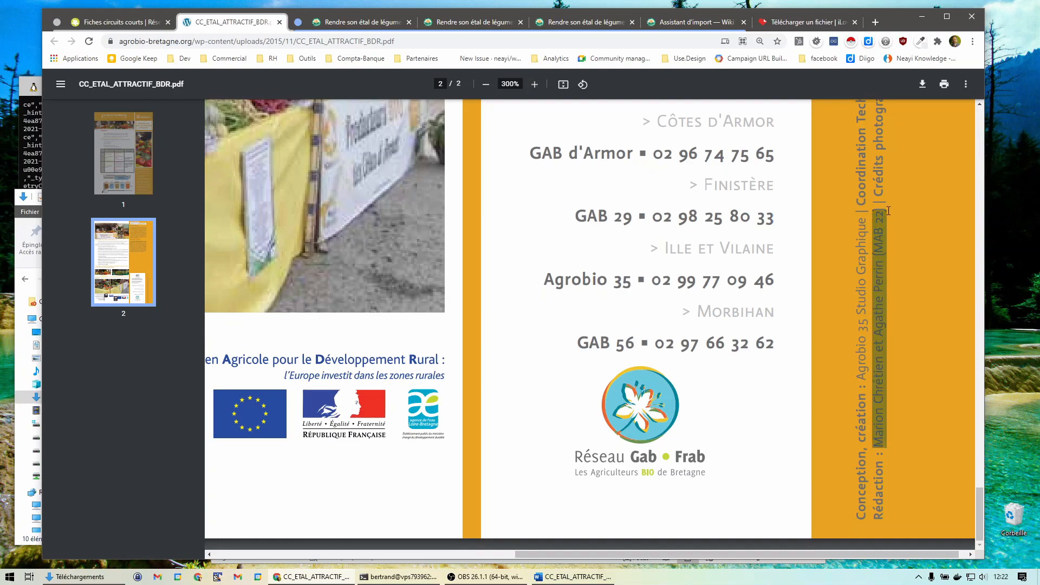
# Check the PDF's photo credits and paste the copied authors' names into the import assistant's author field.
pyautogui.scroll(5, 901, 310)
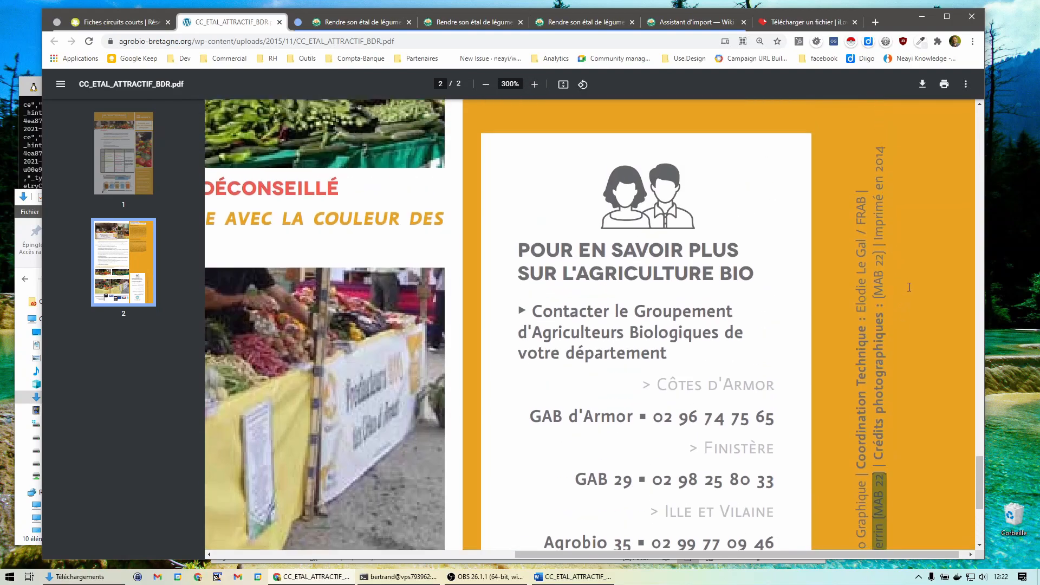
pyautogui.scroll(-5, 884, 287)
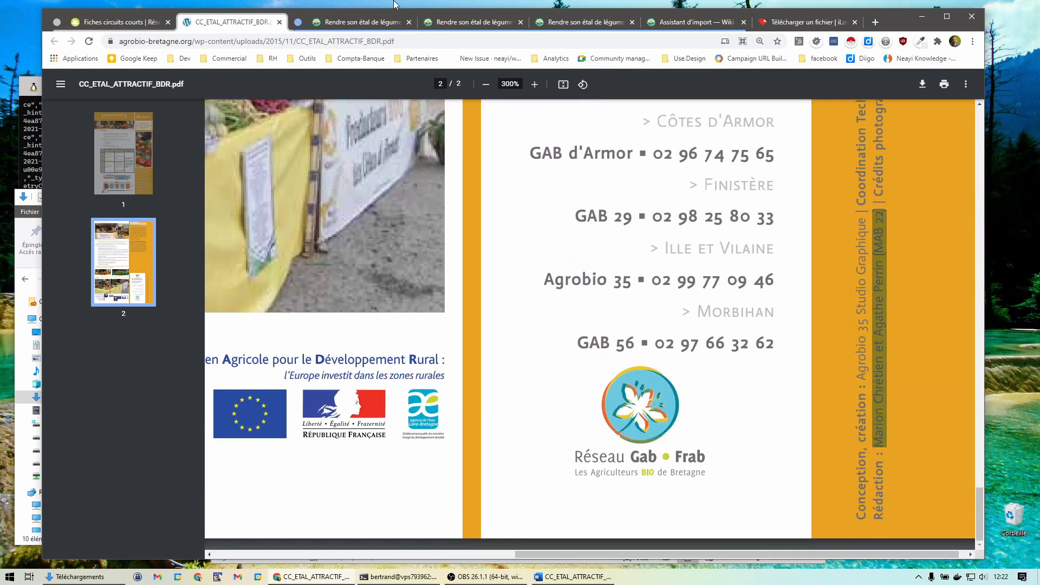
pyautogui.click(705, 25)
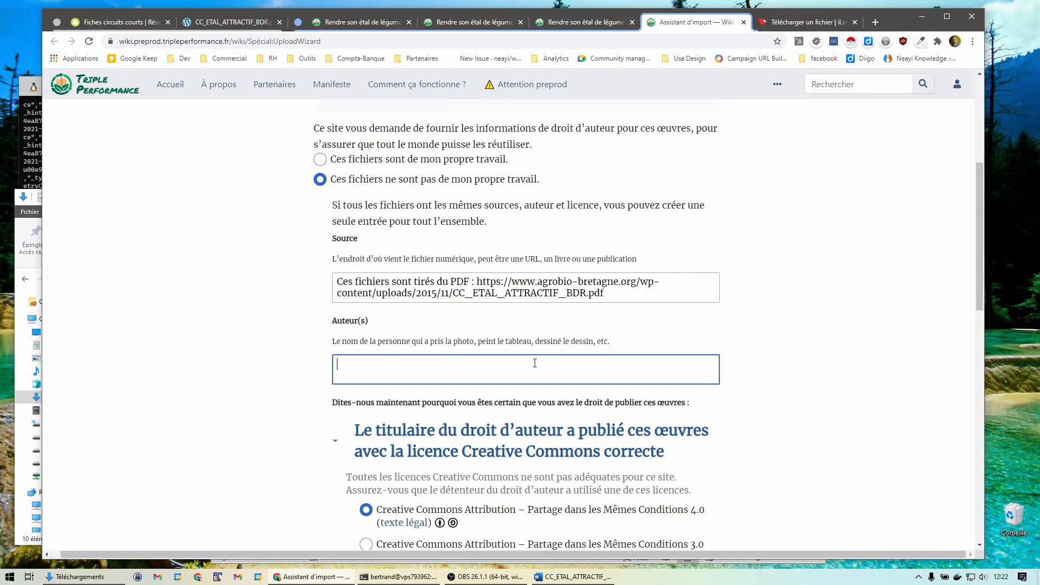
pyautogui.hotkey('ctrl', 'v')
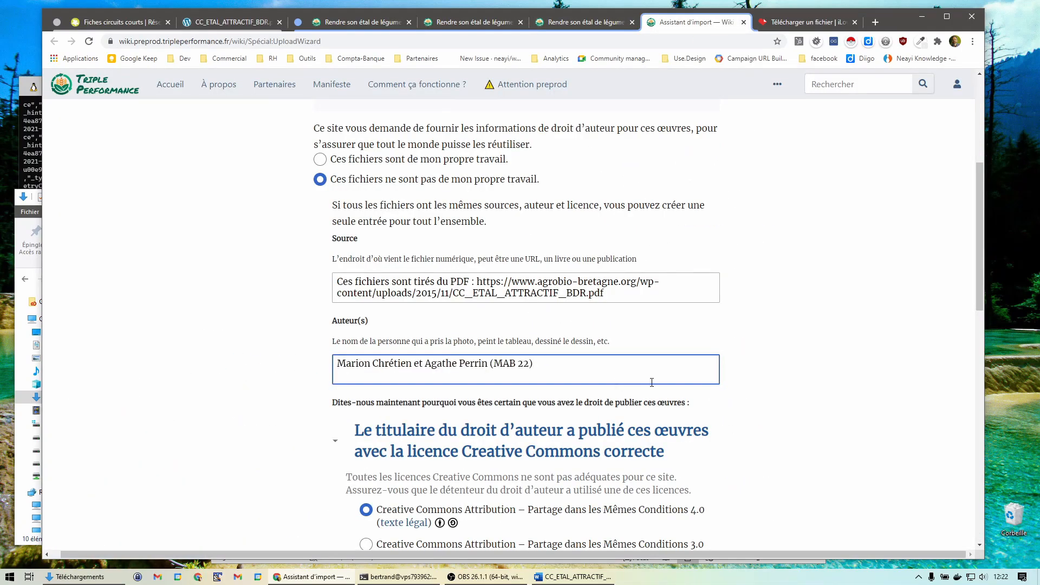
# Keep the licence Creative Commons Attribution – Partage dans les Mêmes Conditions 4.0 and continue to the image descriptions.
pyautogui.scroll(-3, 789, 390)
pyautogui.scroll(-2, 781, 388)
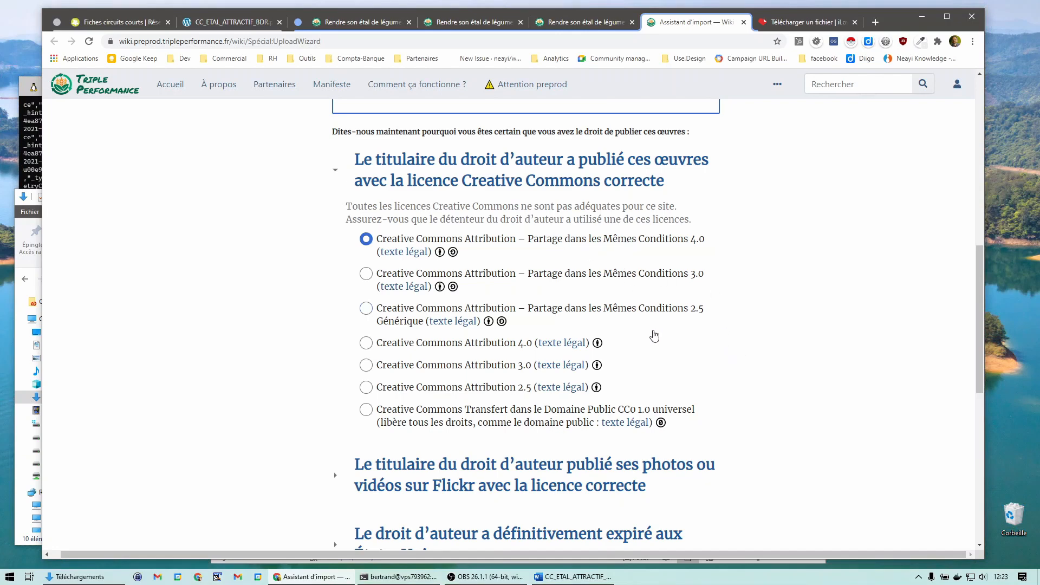
pyautogui.scroll(-8, 666, 330)
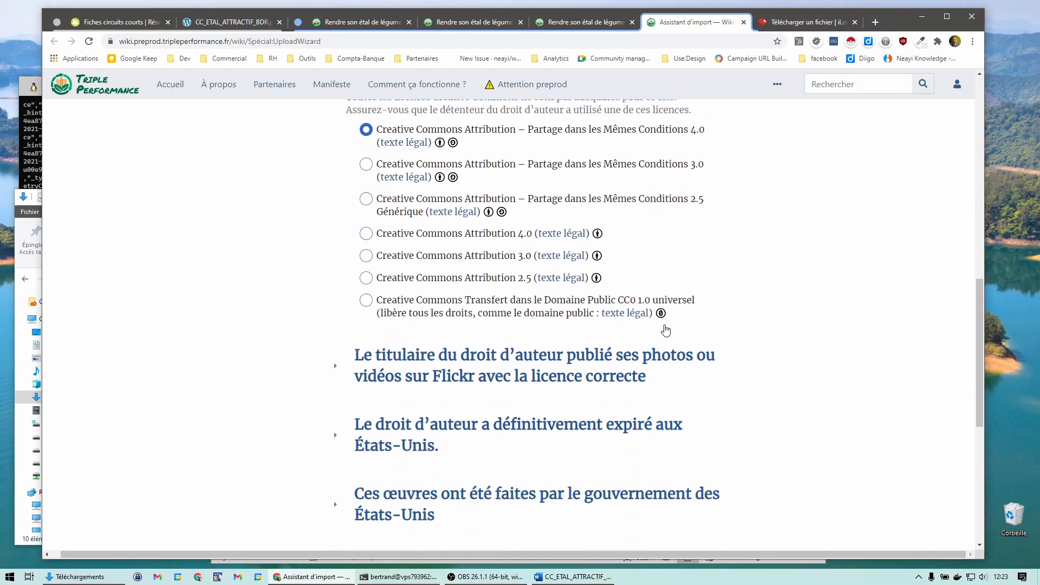
pyautogui.click(690, 364)
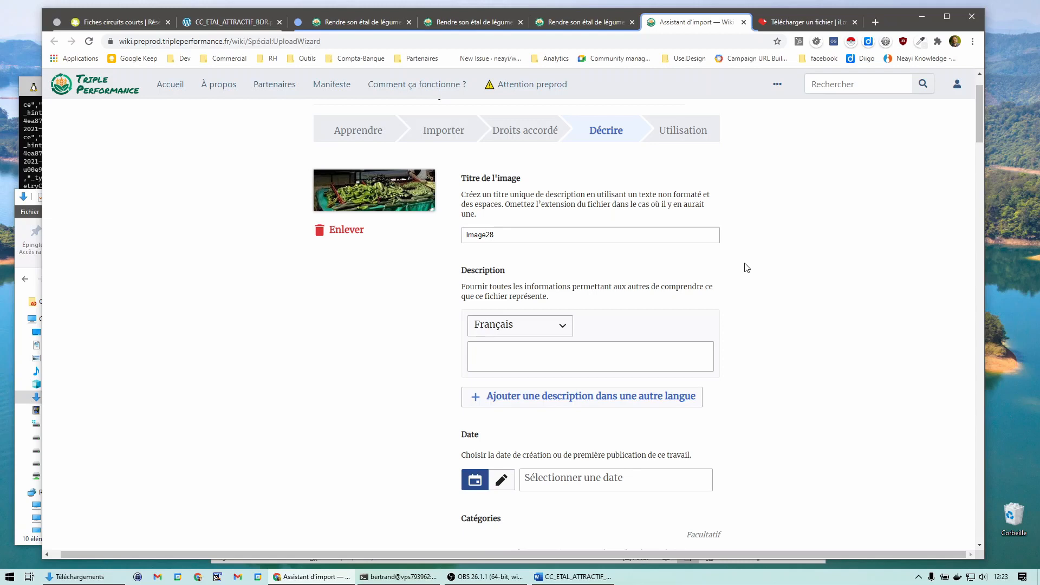
# Title the cucumber photo "Etal avec des concombres en vrac" and use the same text as its French description.
pyautogui.doubleClick(614, 233)
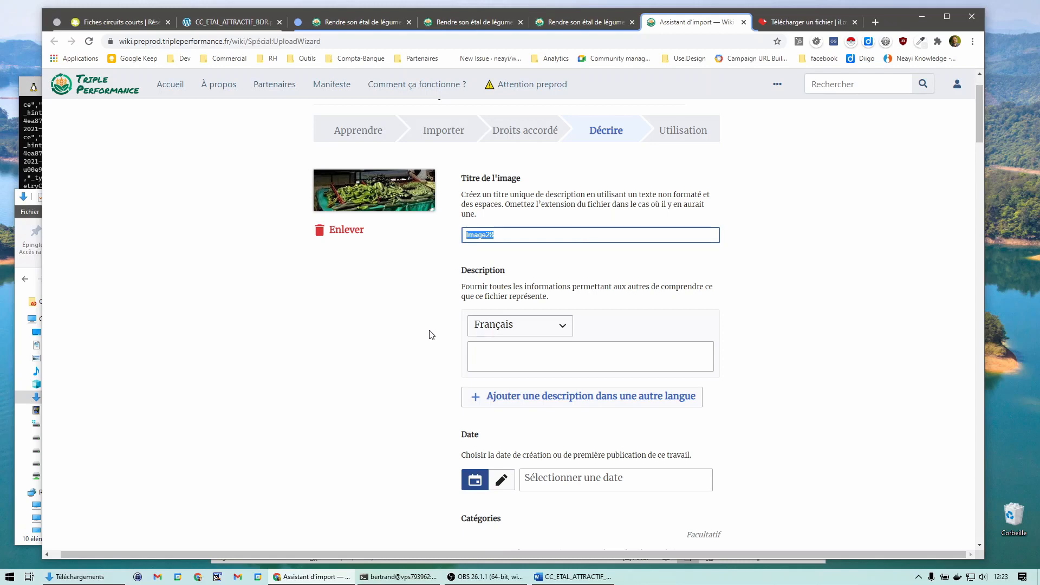
pyautogui.write('Etal avec')
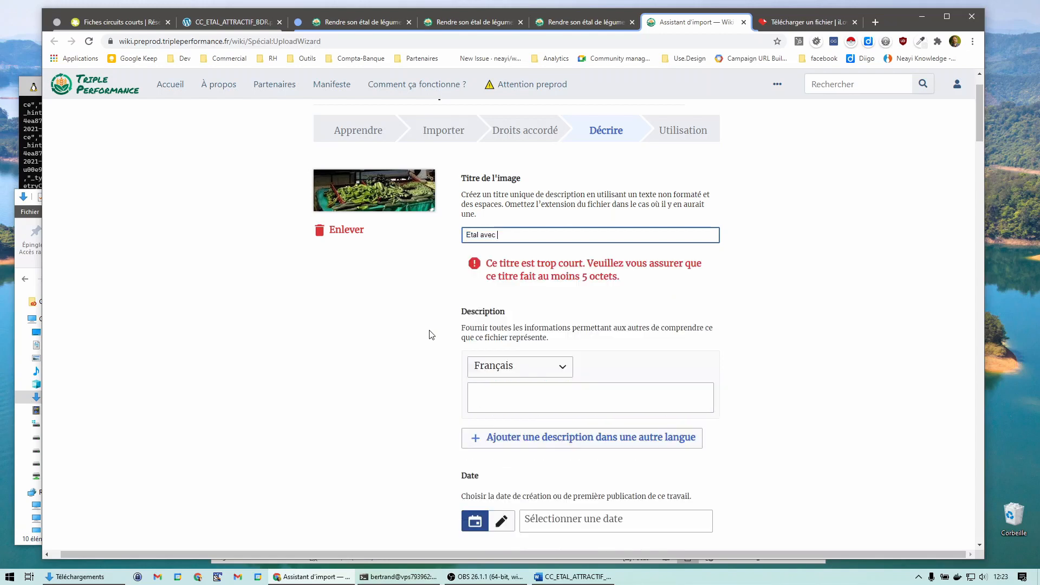
pyautogui.write(' des concombres en vrac')
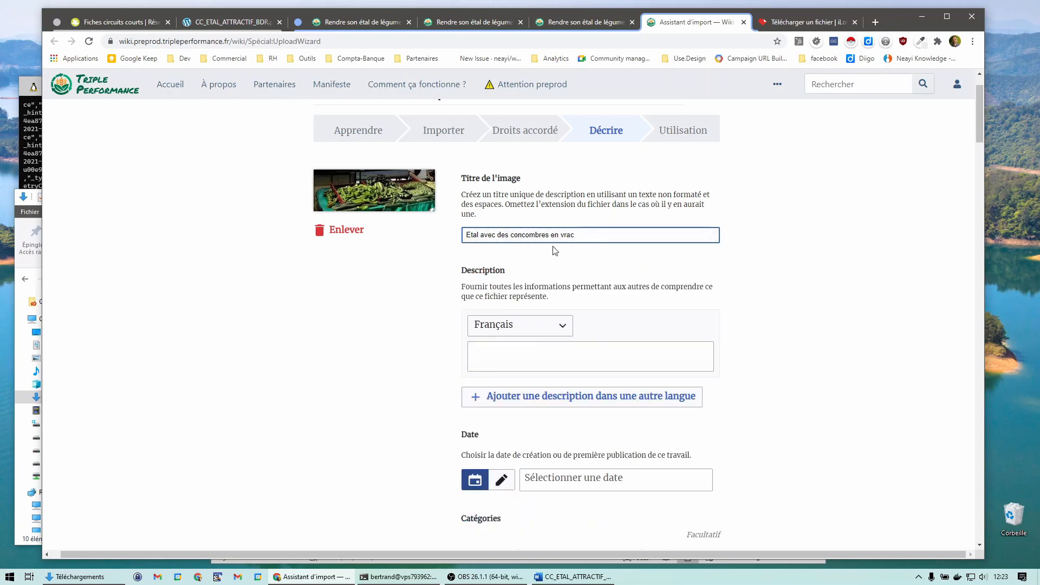
pyautogui.hotkey('ctrl', 'a')
pyautogui.hotkey('ctrl', 'c')
pyautogui.click(506, 355)
pyautogui.hotkey('ctrl', 'v')
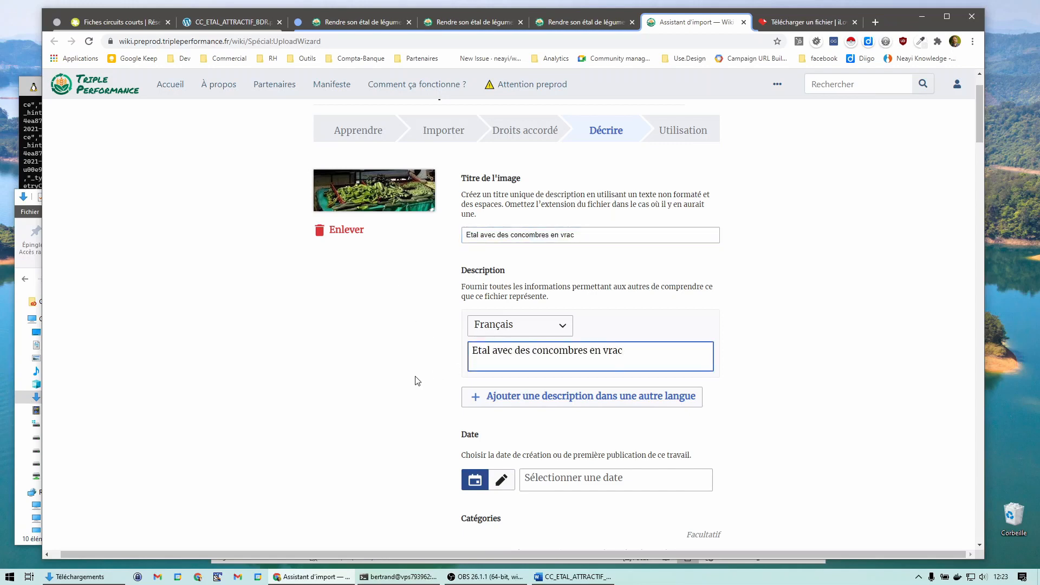
# Set the cucumber photo's date to 15 February 2021.
pyautogui.scroll(-3, 417, 381)
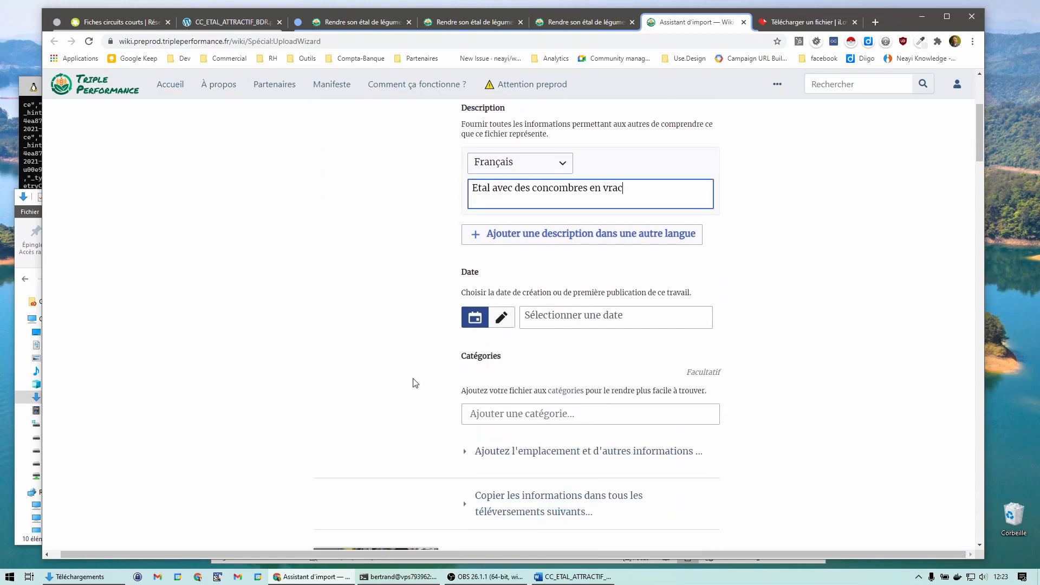
pyautogui.click(558, 318)
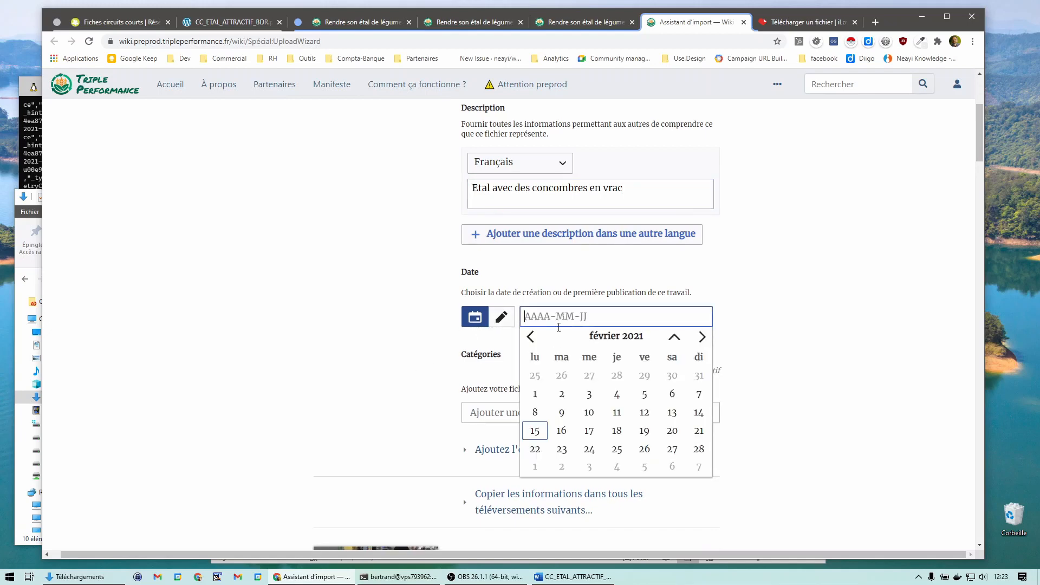
pyautogui.click(530, 430)
# Title the second image, the stall with the yellow cloth, "Etal bien disposé" and copy that text into its French description.
pyautogui.scroll(-6, 400, 390)
pyautogui.moveTo(494, 293); pyautogui.dragTo(417, 289)
pyautogui.write('E')
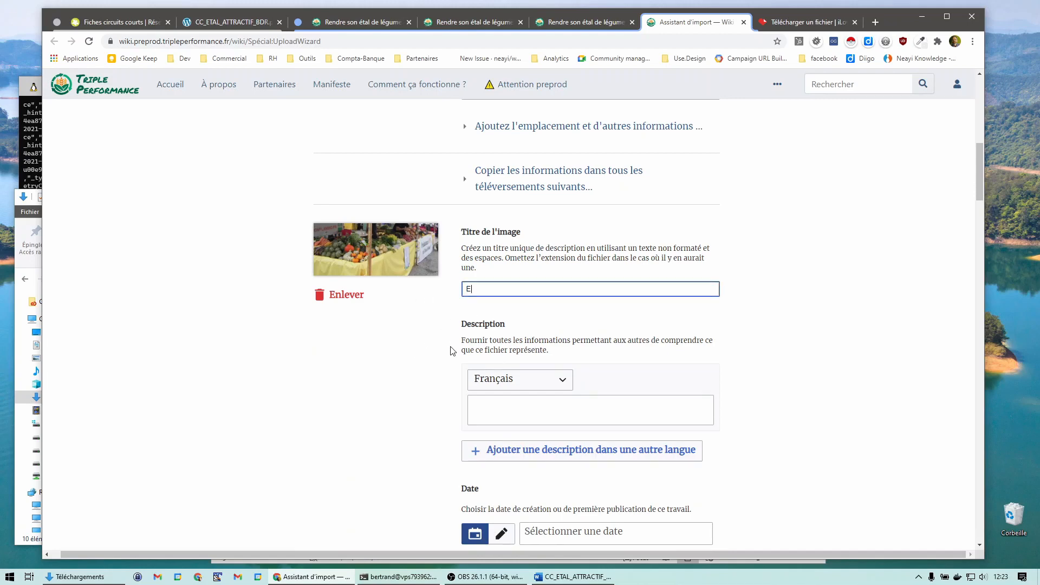
pyautogui.write('tal bien disposé')
pyautogui.hotkey('ctrl', 'a')
pyautogui.hotkey('ctrl', 'c')
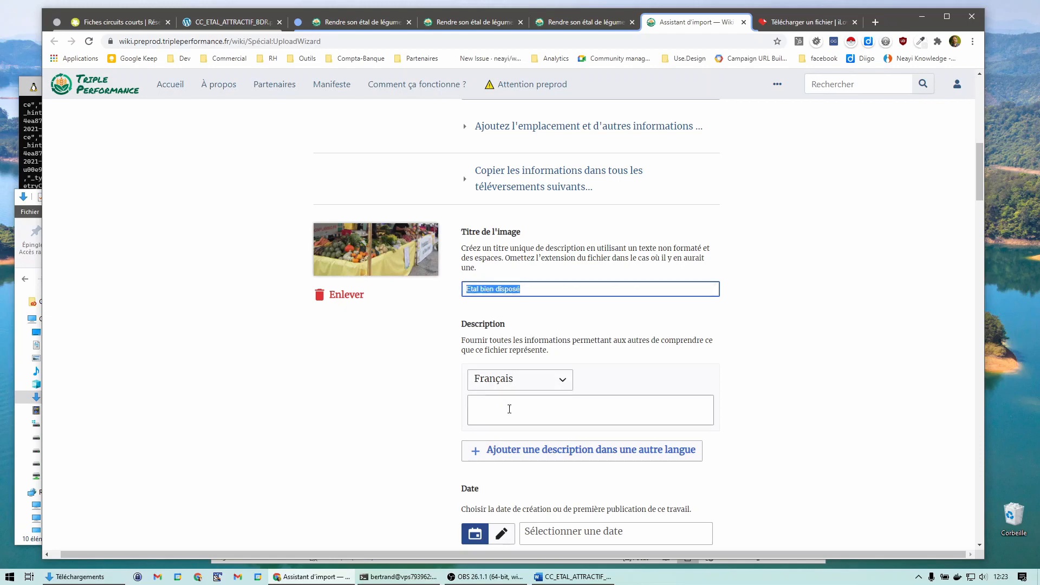
pyautogui.click(506, 407)
pyautogui.hotkey('ctrl', 'v')
# Set the date of the "Etal bien disposé" image to 15 February 2021.
pyautogui.click(563, 530)
pyautogui.scroll(-4, 564, 530)
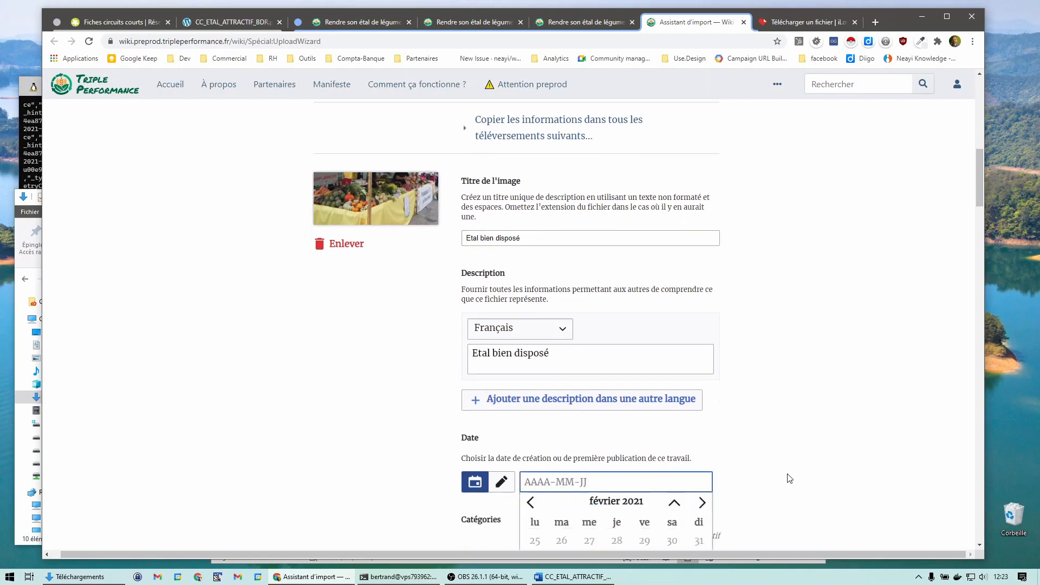
pyautogui.click(528, 433)
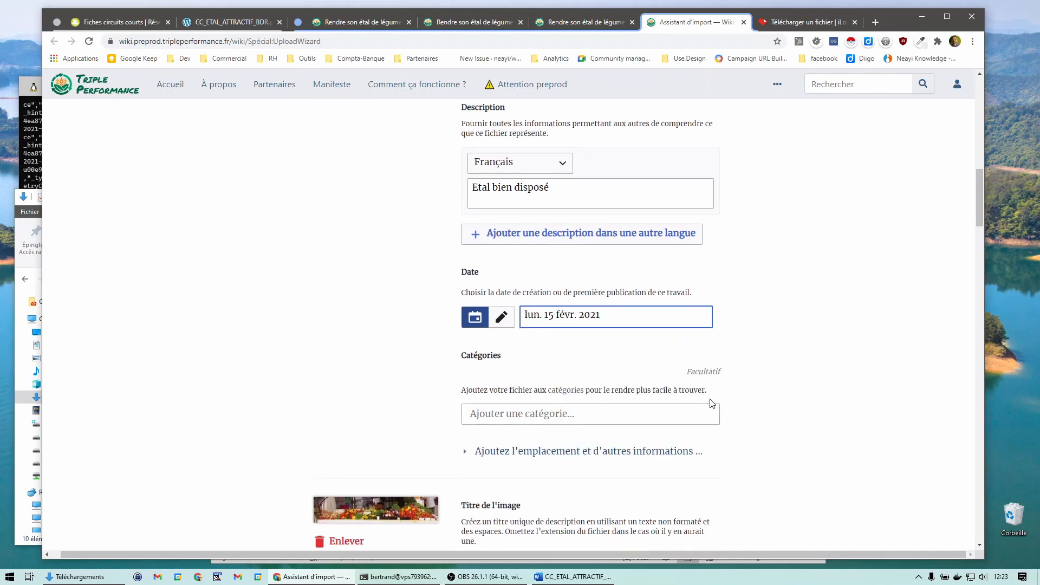
# Check the PDF's first page for the Image21 photo, and remove the Image21 and Image23 uploads from the import.
pyautogui.scroll(-5, 711, 399)
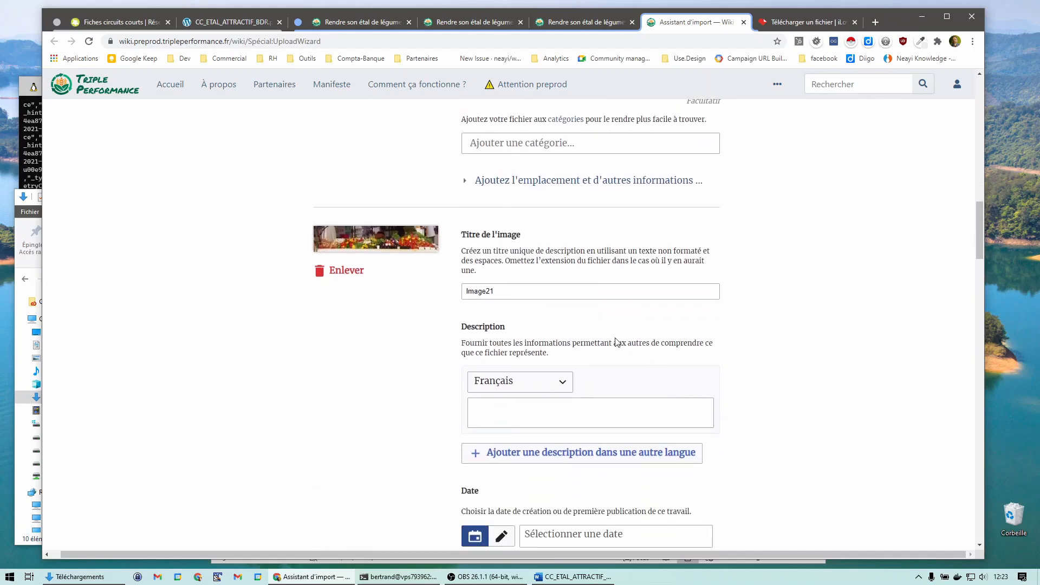
pyautogui.click(232, 22)
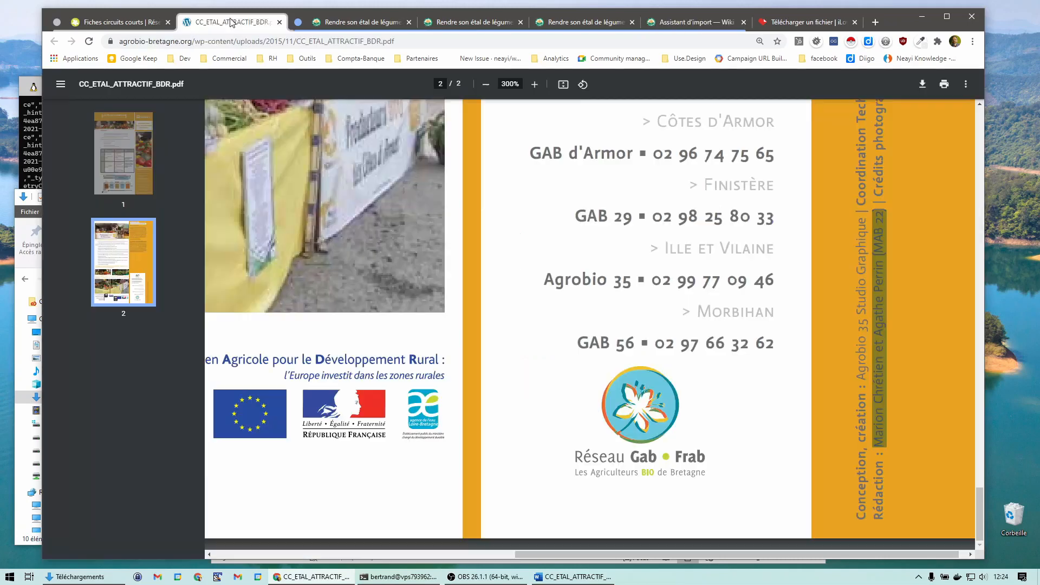
pyautogui.click(133, 174)
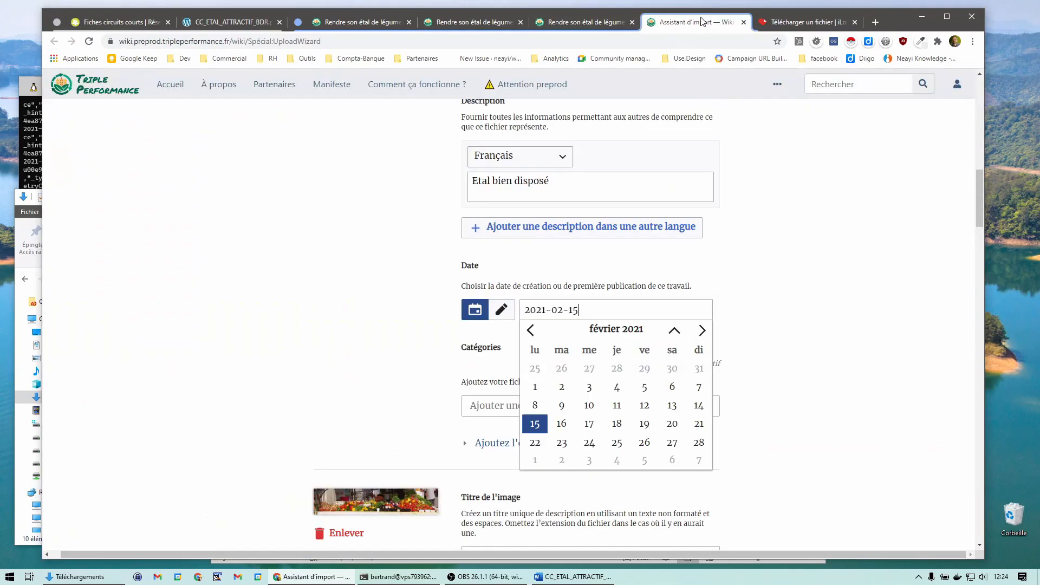
pyautogui.click(659, 23)
pyautogui.click(787, 293)
pyautogui.scroll(-5, 774, 306)
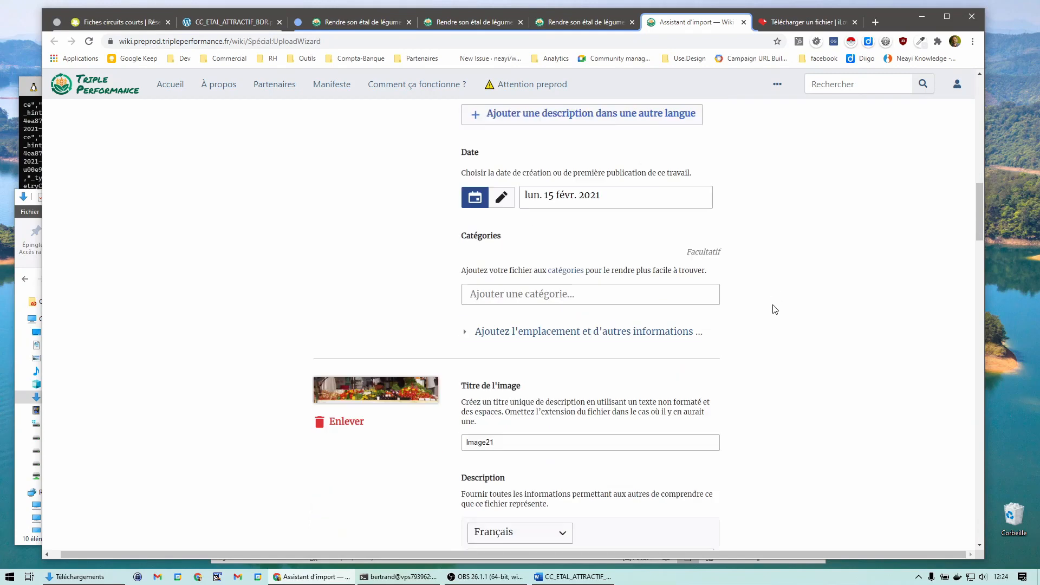
pyautogui.click(346, 264)
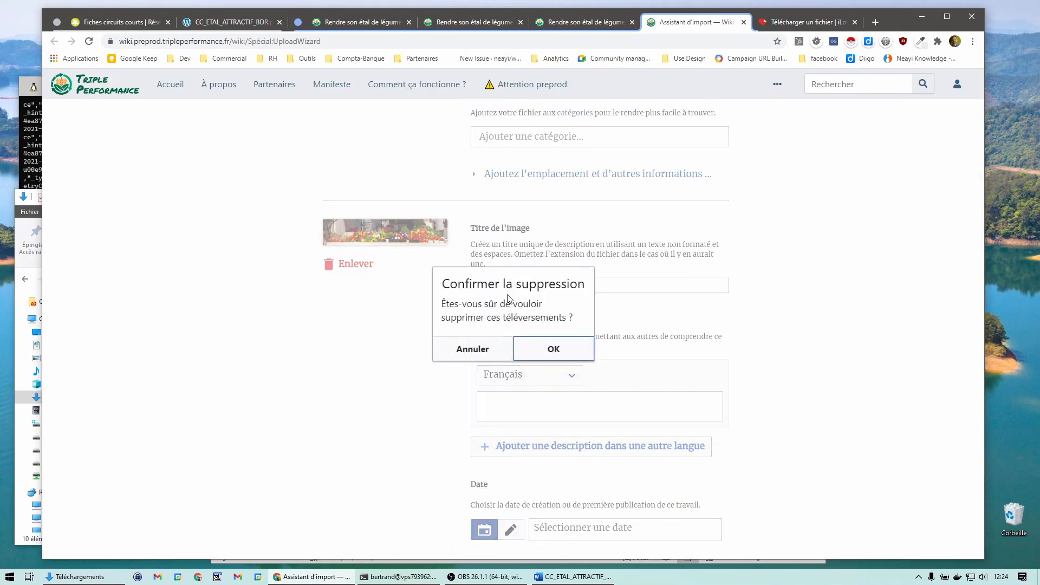
pyautogui.click(551, 346)
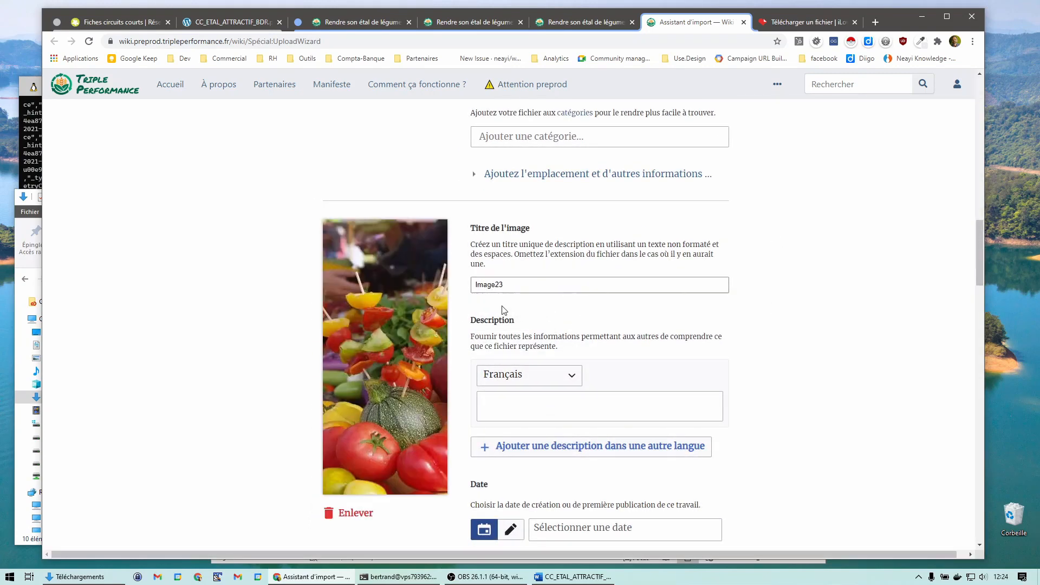
pyautogui.click(355, 513)
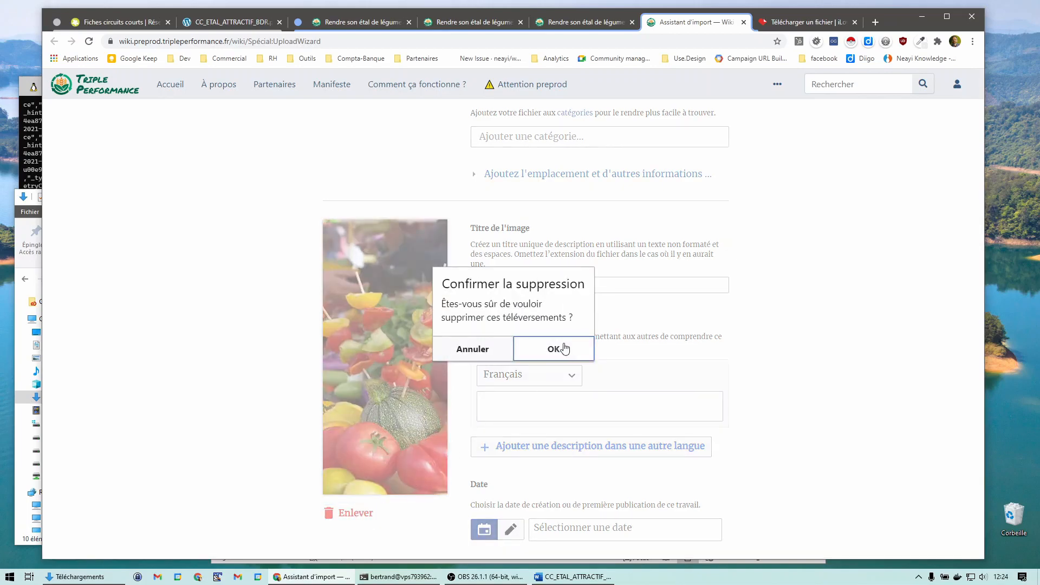
pyautogui.click(563, 348)
# Examine both pages of the source PDF to find where the "Producteurs BIO des Côtes d'Armor" stall photo is used.
pyautogui.click(252, 30)
pyautogui.scroll(-5, 677, 346)
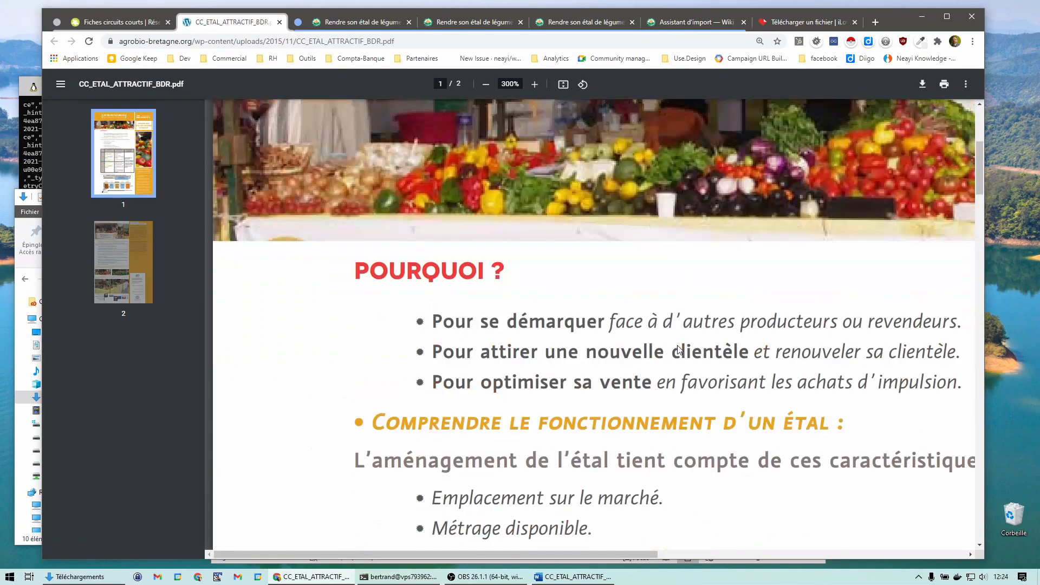
pyautogui.click(486, 85)
pyautogui.click(486, 85)
pyautogui.click(486, 84)
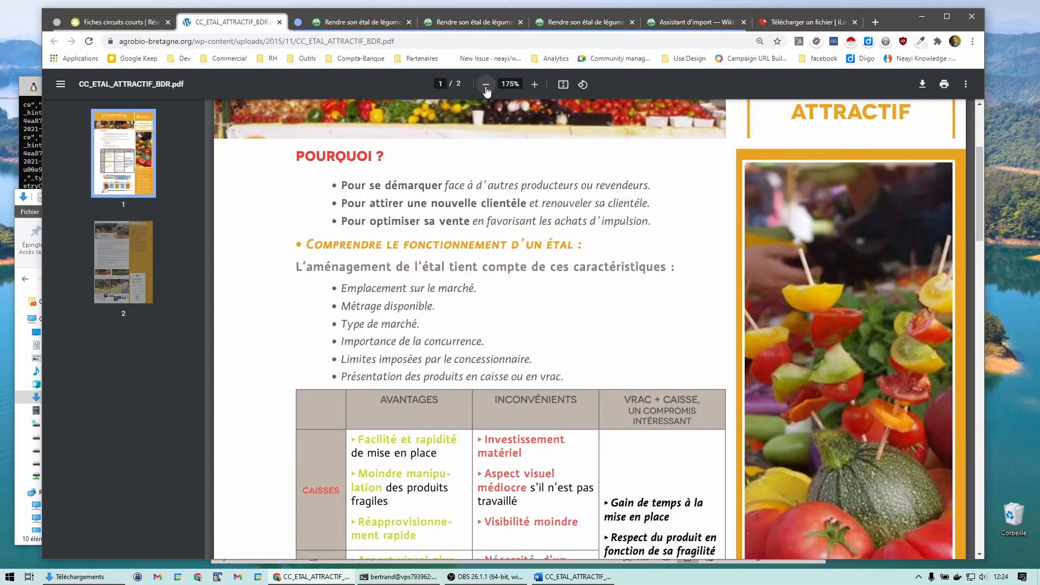
pyautogui.click(486, 84)
pyautogui.click(486, 85)
pyautogui.click(485, 85)
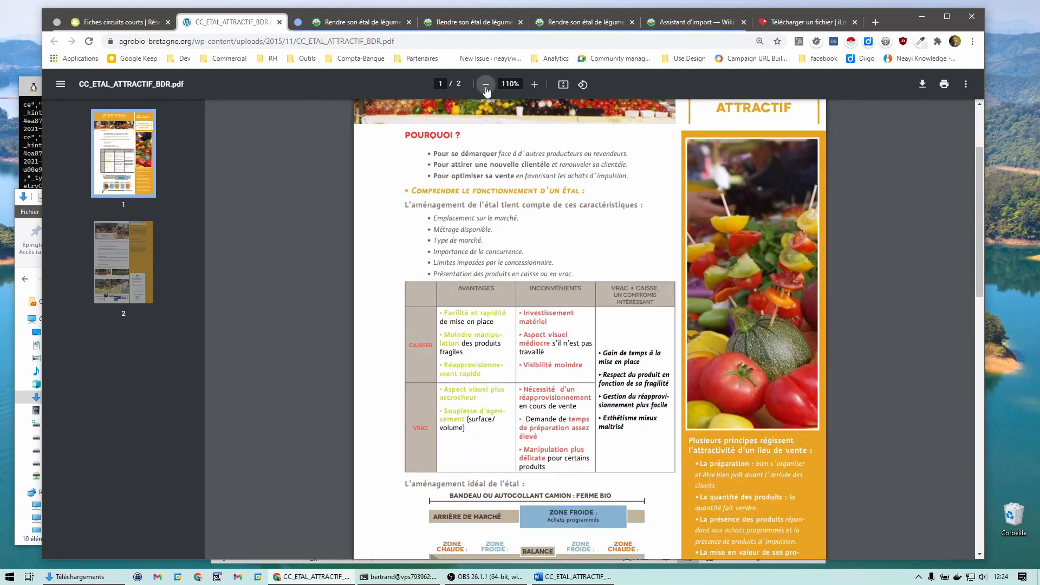
pyautogui.click(686, 22)
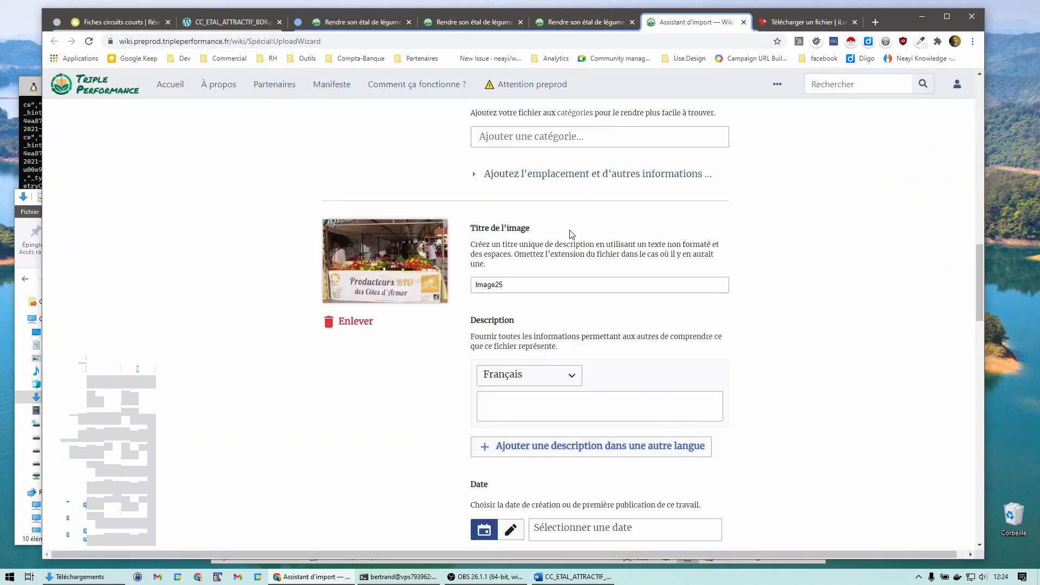
pyautogui.scroll(-1, 572, 235)
pyautogui.click(233, 22)
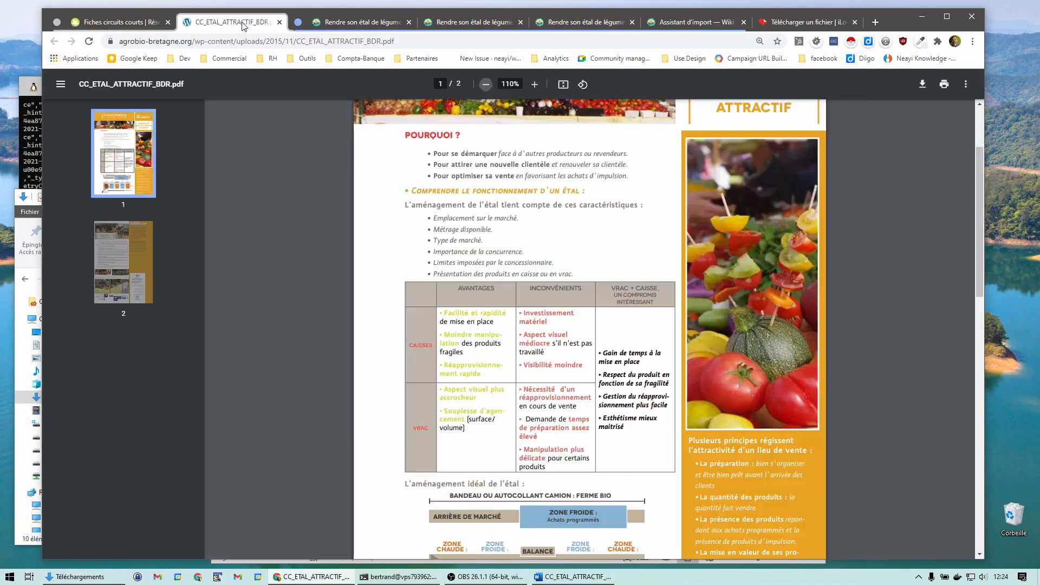
pyautogui.scroll(-5, 489, 248)
pyautogui.scroll(-5, 489, 248)
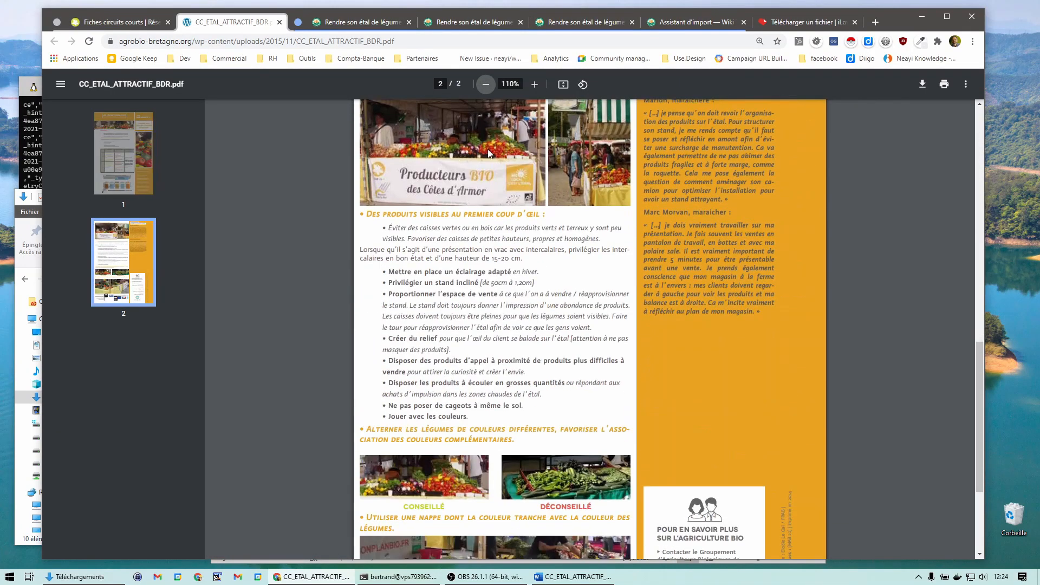
pyautogui.scroll(2, 470, 179)
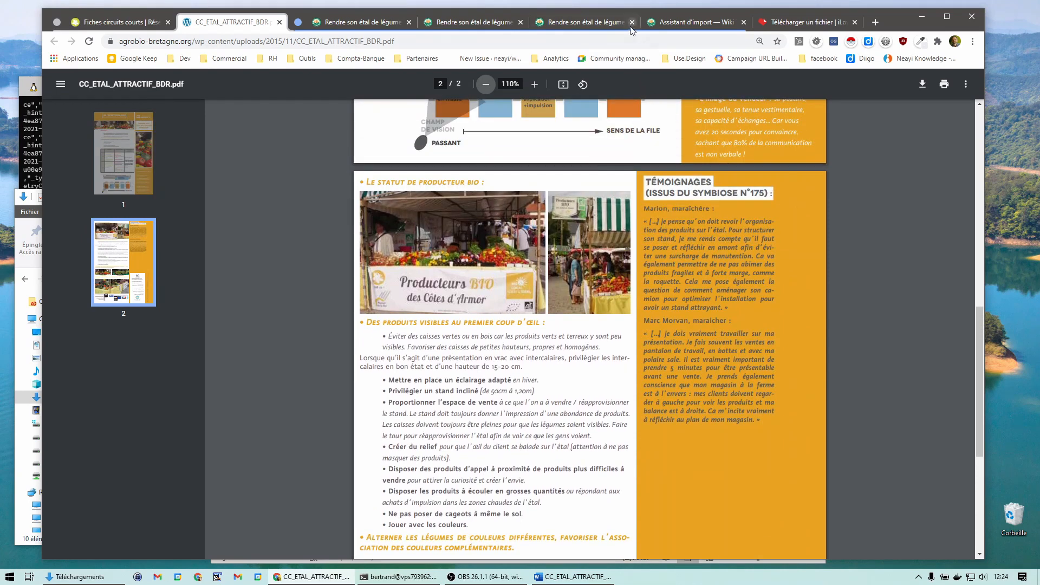
# Title Image25 "Un étal qui précise le statut du producteur bio" in the import assistant and reuse the text as its French description.
pyautogui.click(686, 22)
pyautogui.moveTo(527, 229); pyautogui.dragTo(456, 229)
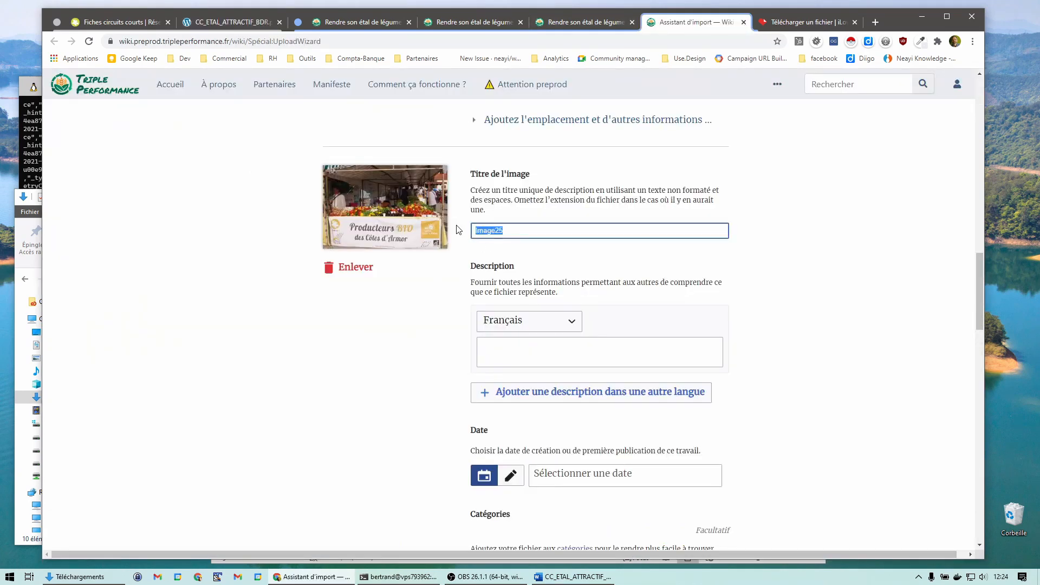
pyautogui.write('Un étal qui précise le statut du producteur bio')
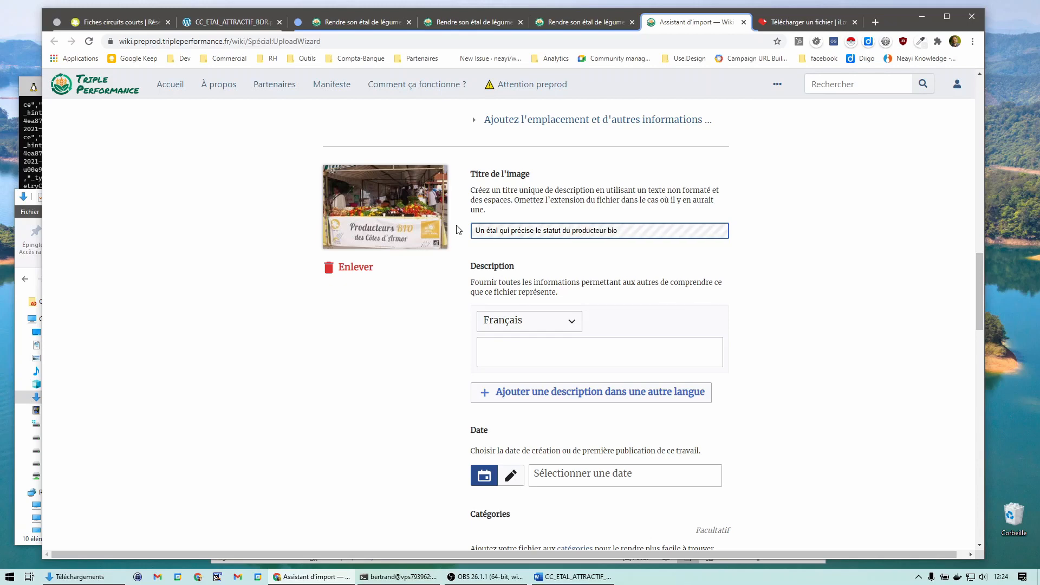
pyautogui.hotkey('ctrl', 'a')
pyautogui.hotkey('ctrl', 'c')
pyautogui.click(558, 347)
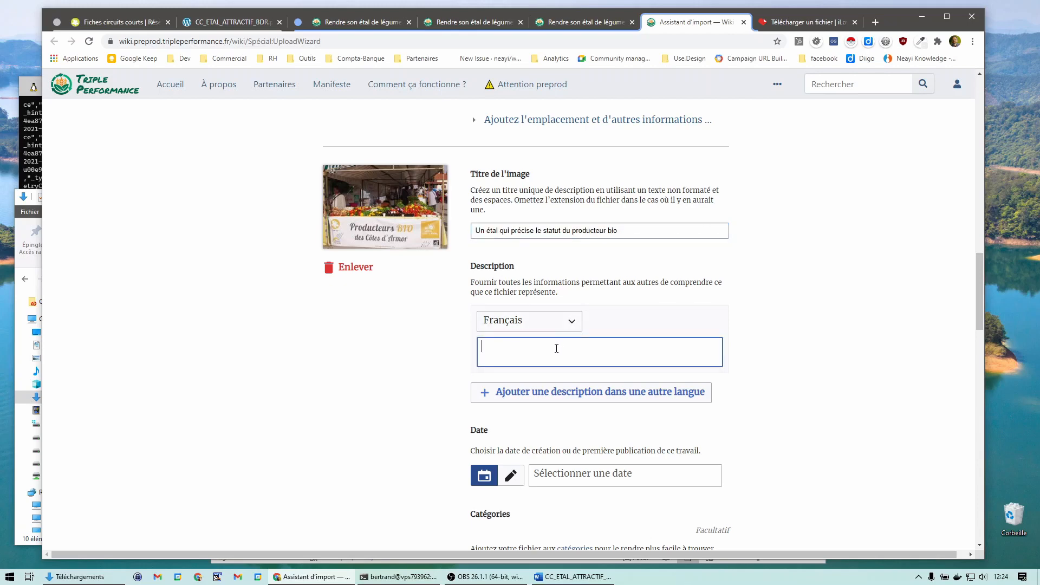
pyautogui.hotkey('ctrl', 'v')
# Set the date of the "Producteurs BIO des Côtes d'Armor" stall photo to 15 February 2021.
pyautogui.scroll(-3, 761, 430)
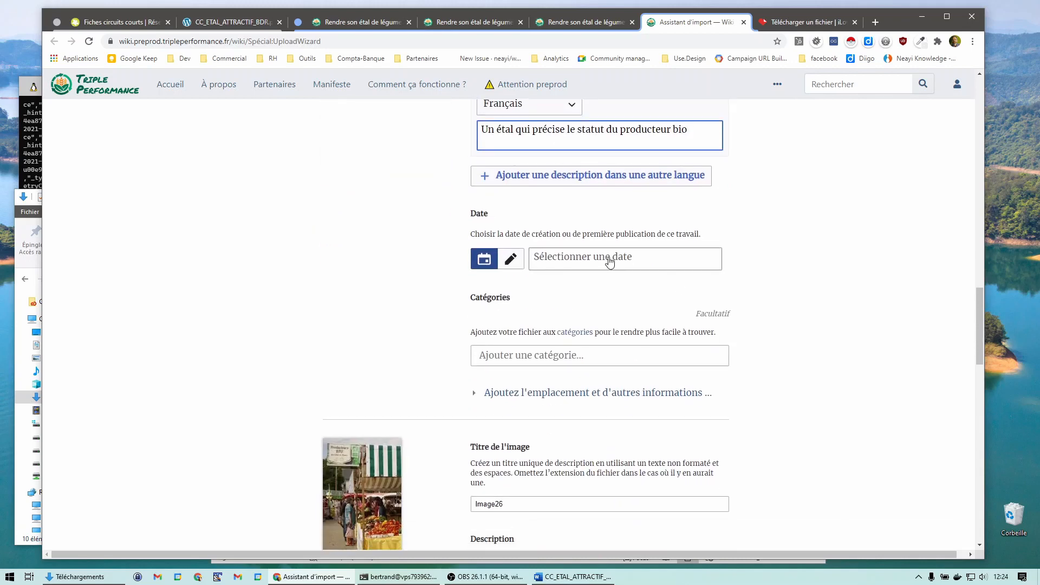
pyautogui.click(611, 257)
pyautogui.click(541, 368)
# Title Image26 "Enseigne d'un étal avec le statut du producteur bio" and copy that text into its French description.
pyautogui.scroll(-4, 755, 341)
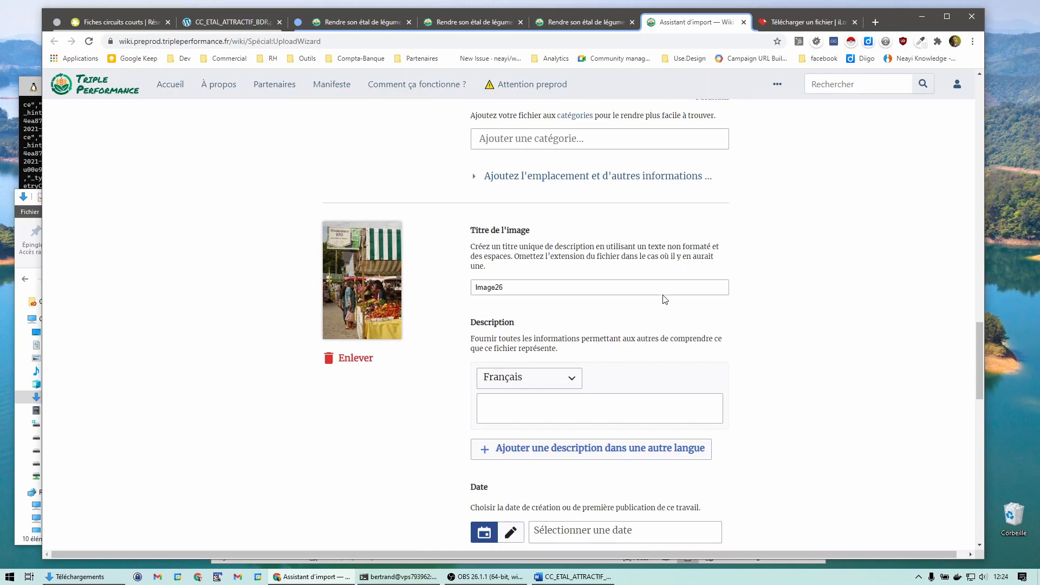
pyautogui.moveTo(552, 284); pyautogui.dragTo(414, 278)
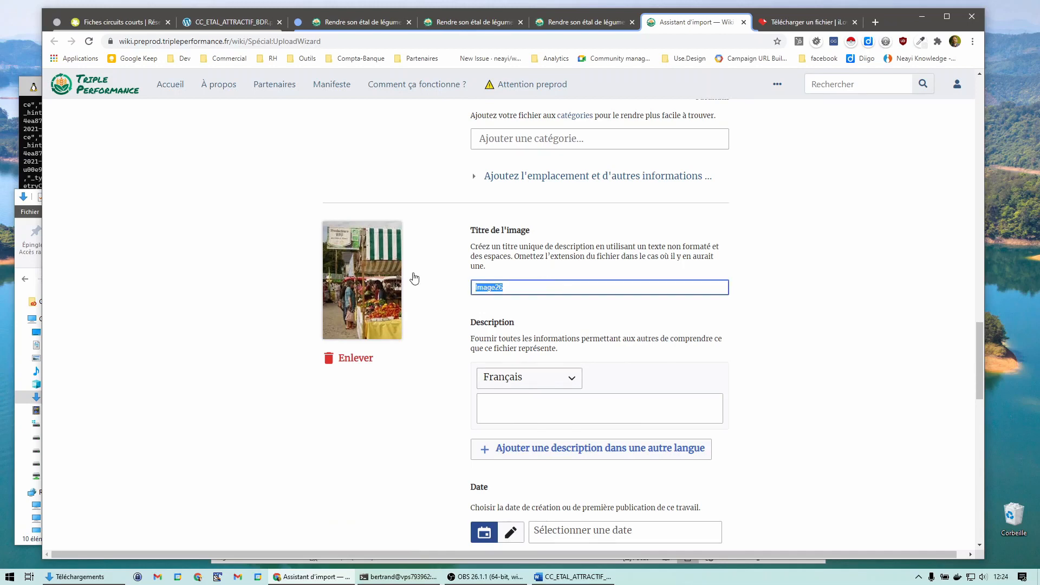
pyautogui.press('BackSpace')
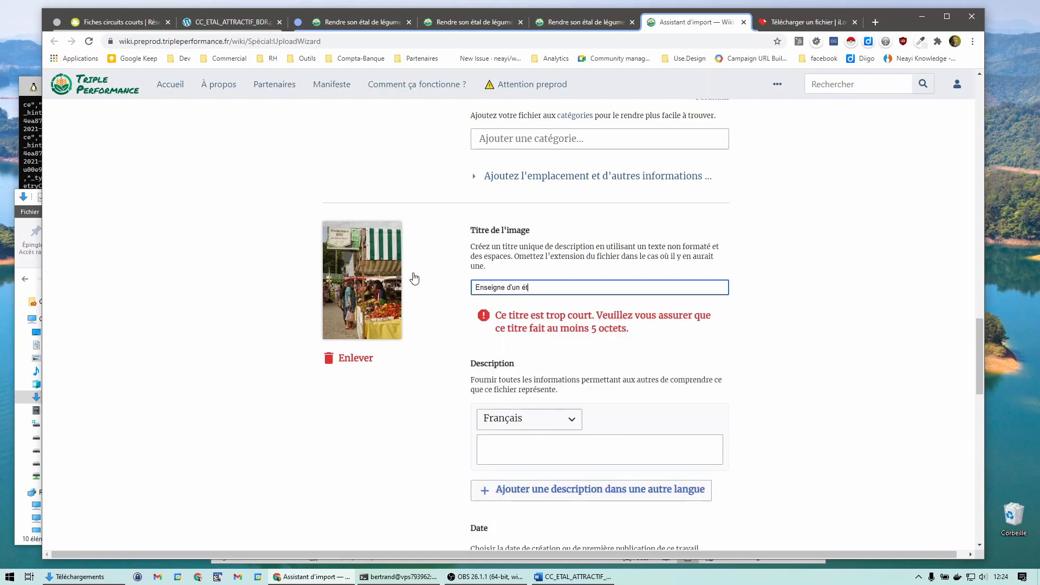
pyautogui.write("Enseigne d'un étal avec le statut du")
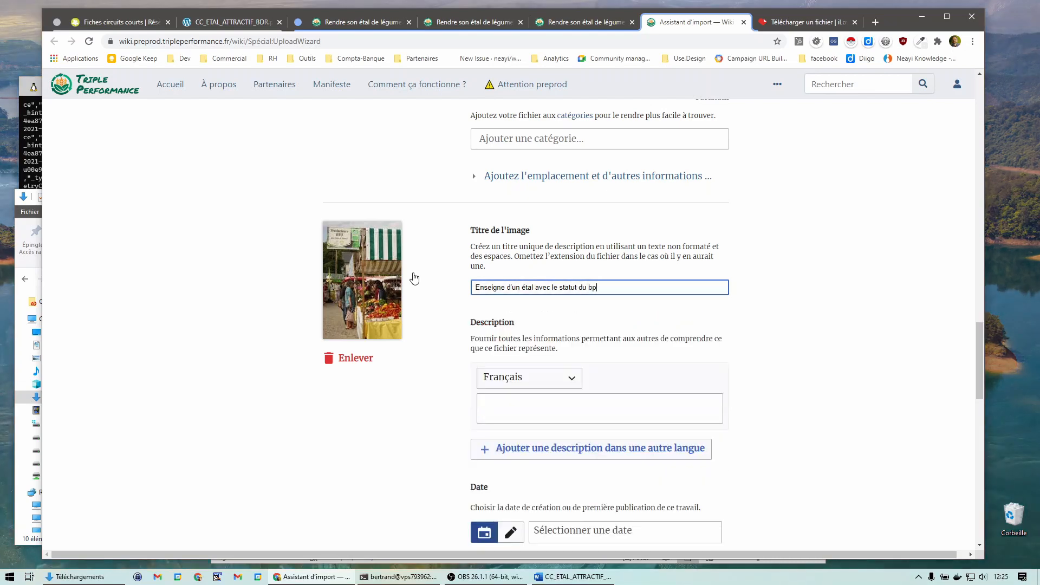
pyautogui.write(' producteur bio')
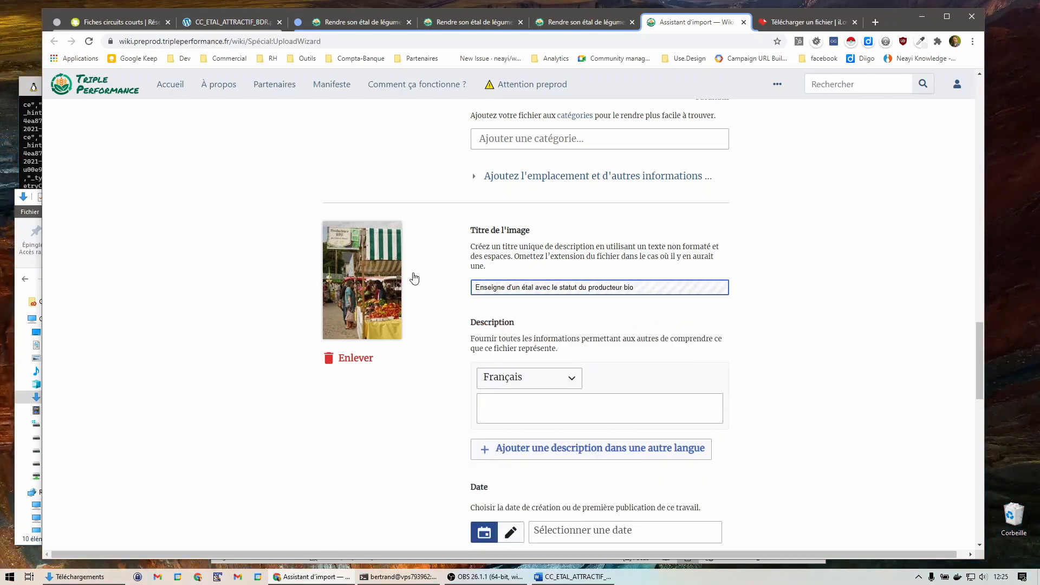
pyautogui.hotkey('ctrl', 'a')
pyautogui.hotkey('ctrl', 'c')
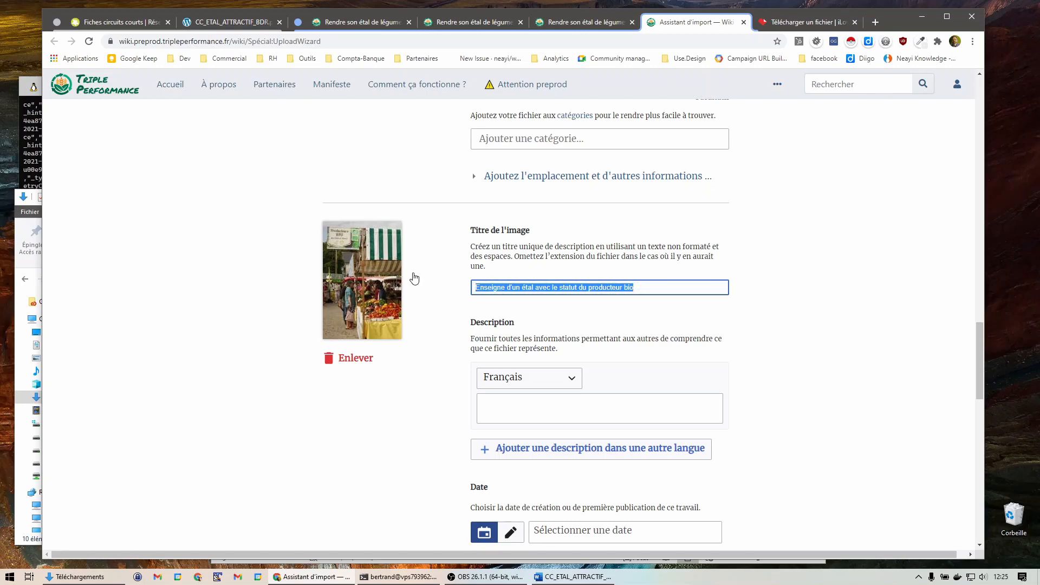
pyautogui.click(499, 403)
pyautogui.hotkey('ctrl', 'v')
pyautogui.scroll(-4, 499, 403)
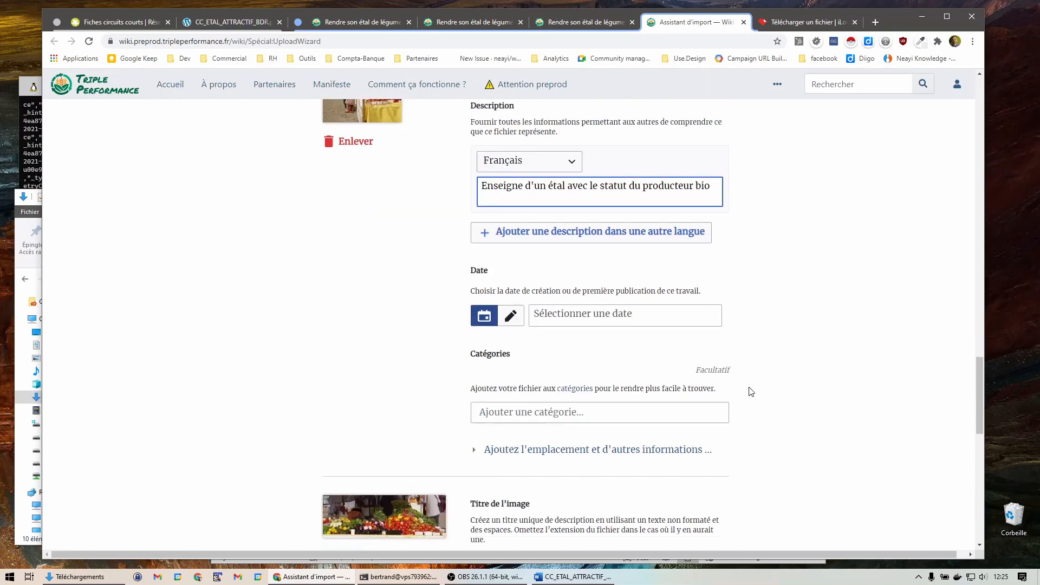
# Set the date of the "Enseigne d'un étal avec le statut du producteur bio" photo to 15 February 2021.
pyautogui.click(604, 317)
pyautogui.click(544, 428)
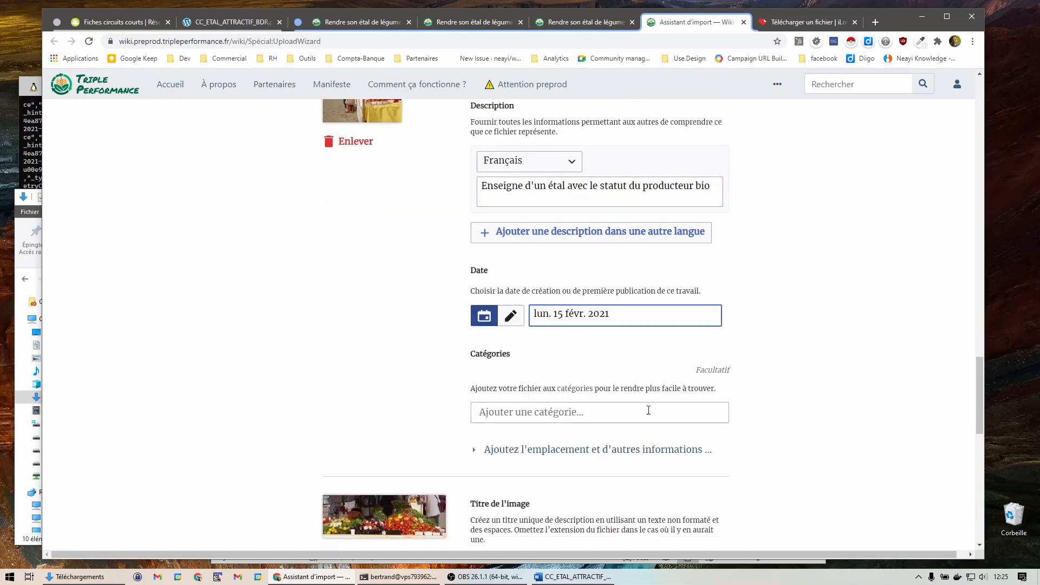
# Find where the Image27 vegetable stall photo is used on the second page of the source PDF.
pyautogui.scroll(-5, 753, 403)
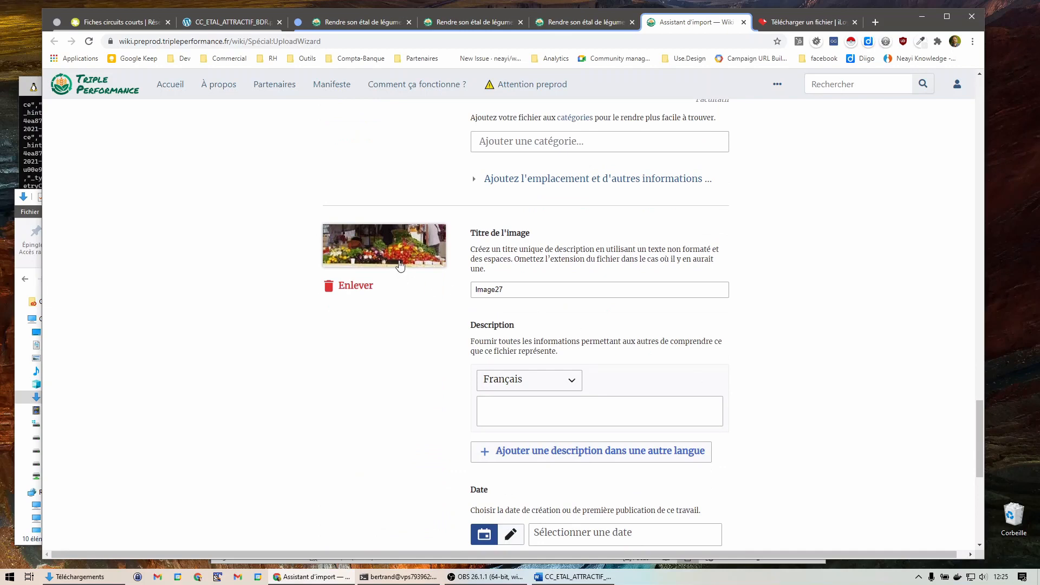
pyautogui.click(238, 22)
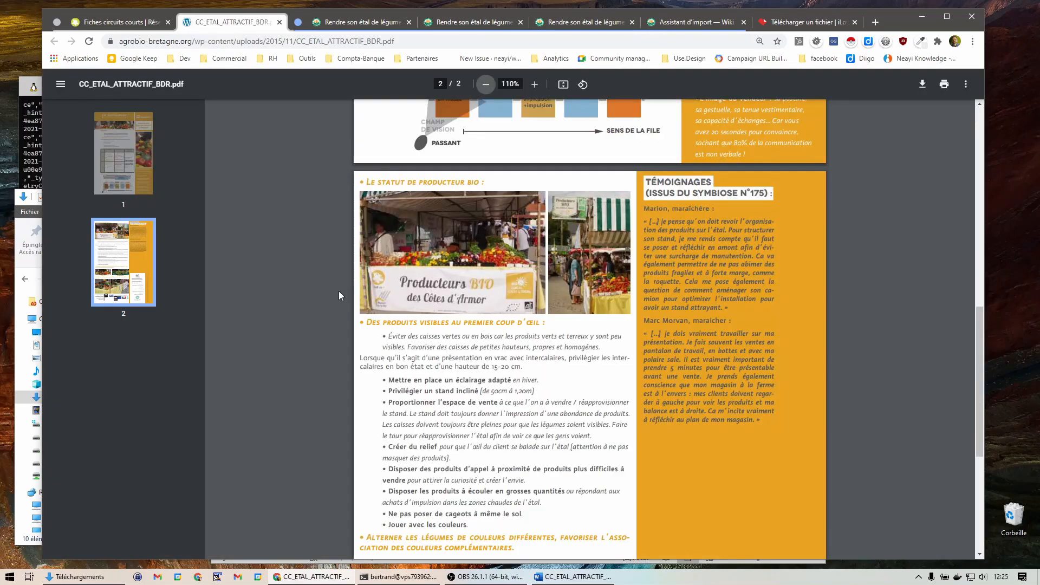
pyautogui.scroll(-5, 339, 294)
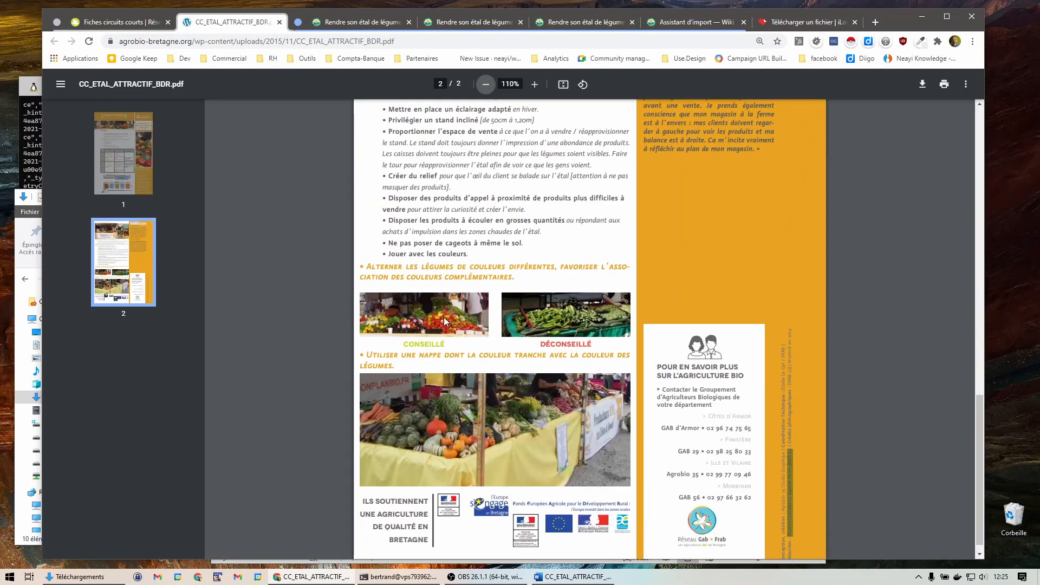
# Title Image27 "Un étal avec ses légumes bien disposés" in the import assistant and copy that text into its French description.
pyautogui.click(689, 22)
pyautogui.scroll(-4, 510, 325)
pyautogui.click(511, 308)
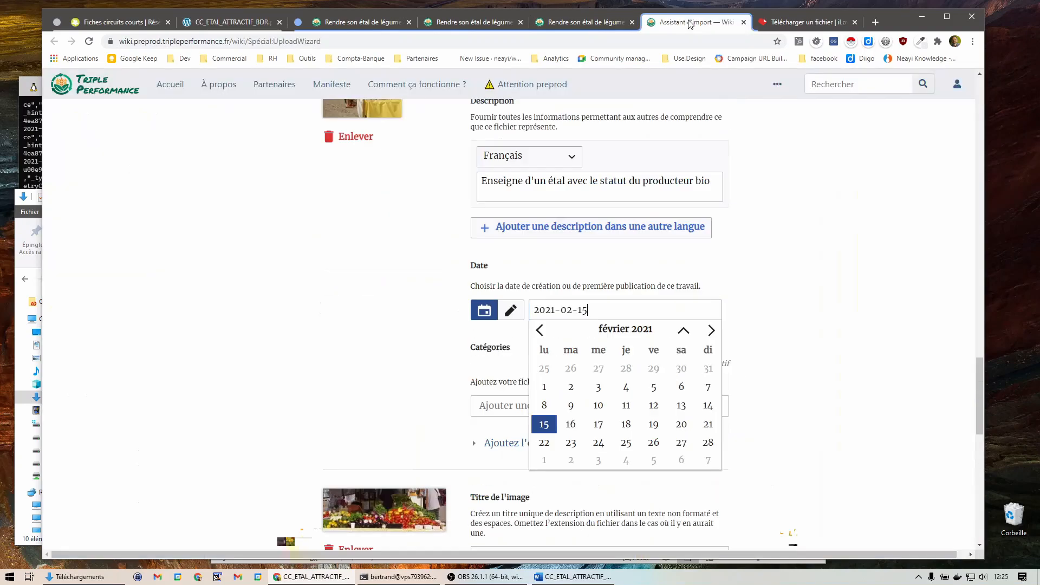
pyautogui.click(417, 324)
pyautogui.scroll(-5, 418, 332)
pyautogui.press('Tab')
pyautogui.write('Un étal avec')
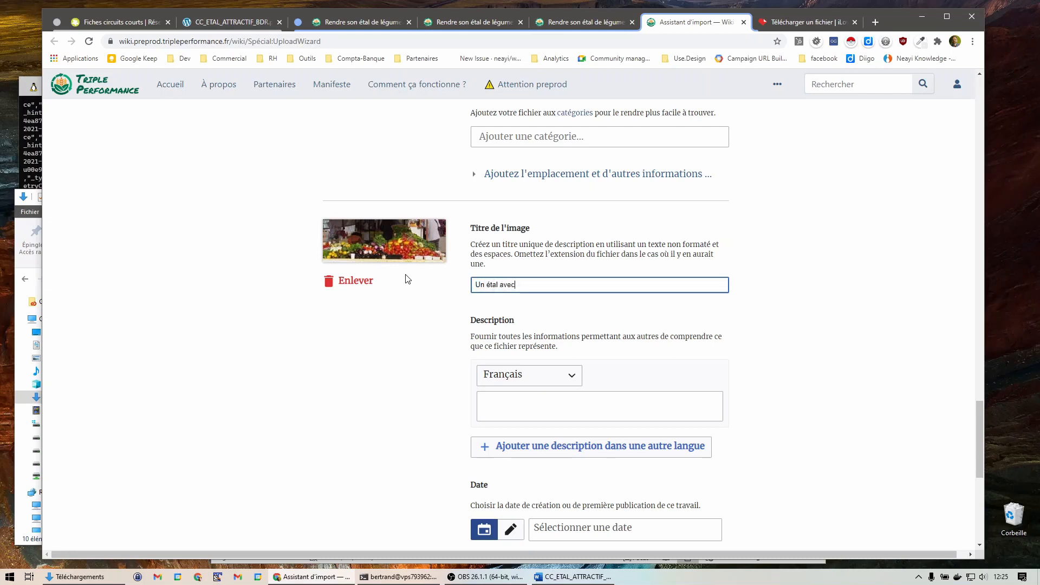
pyautogui.write(' ses légumes bien disposés')
pyautogui.moveTo(606, 284); pyautogui.dragTo(361, 269)
pyautogui.hotkey('ctrl', 'c')
pyautogui.click(509, 396)
pyautogui.hotkey('ctrl', 'v')
# Set the date of the last photo to 15 February 2021 and publish all the files without categories.
pyautogui.scroll(-4, 417, 441)
pyautogui.click(573, 312)
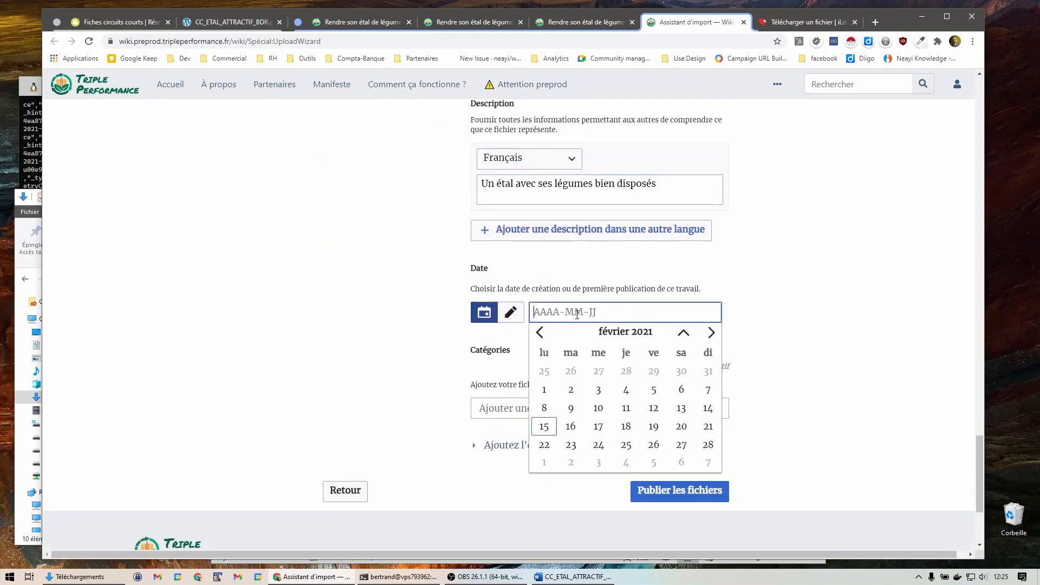
pyautogui.click(551, 430)
pyautogui.click(669, 492)
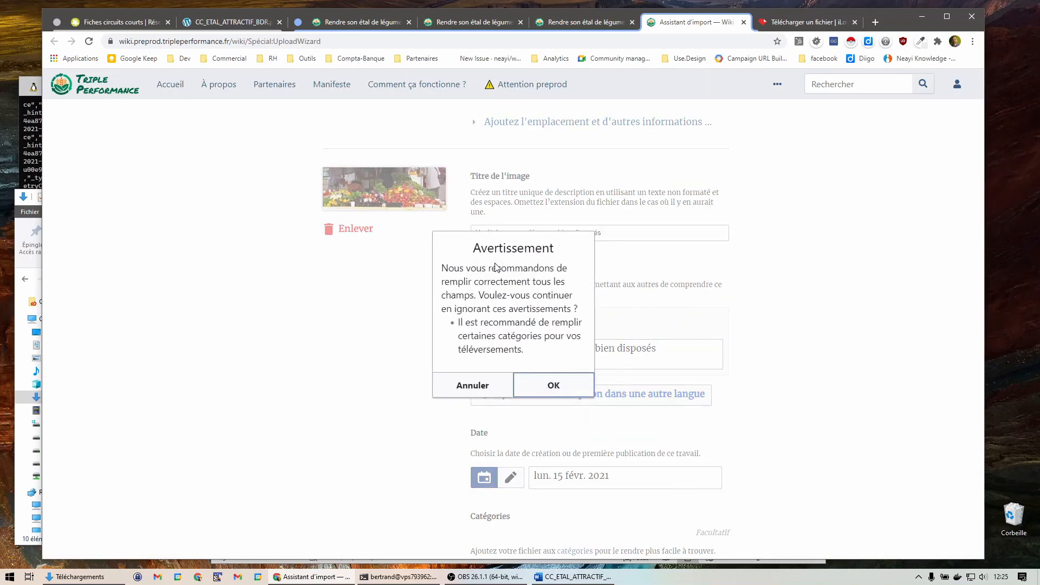
pyautogui.click(556, 387)
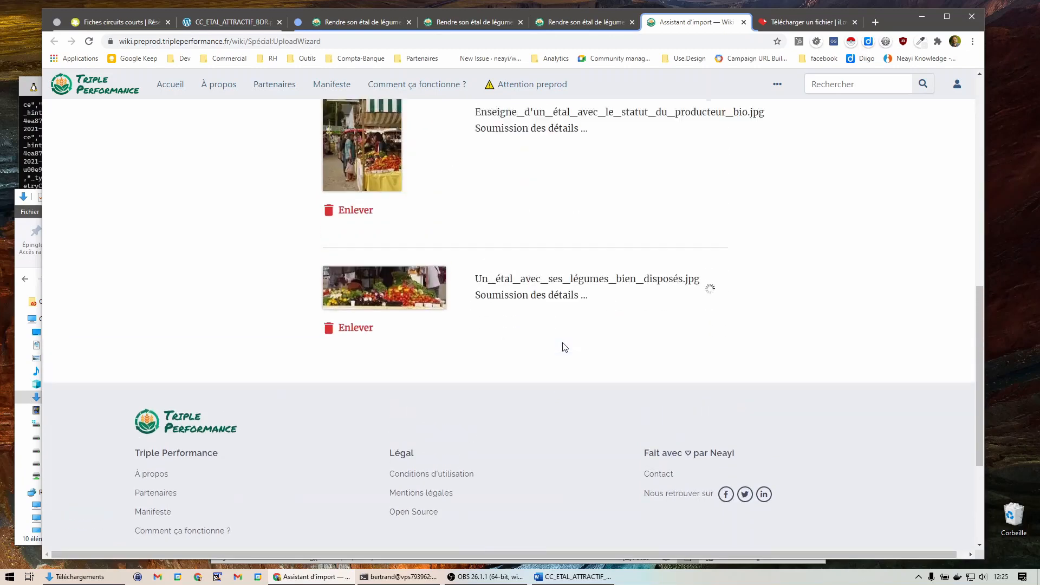
# Review the published files and their wiki codes, and close the import assistant.
pyautogui.scroll(-1, 567, 358)
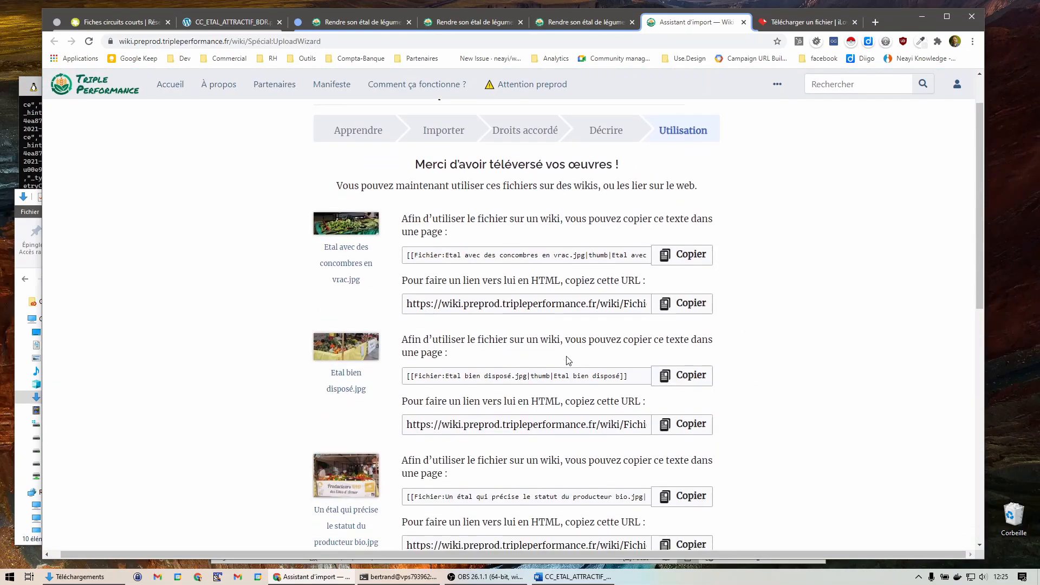
pyautogui.scroll(-10, 582, 356)
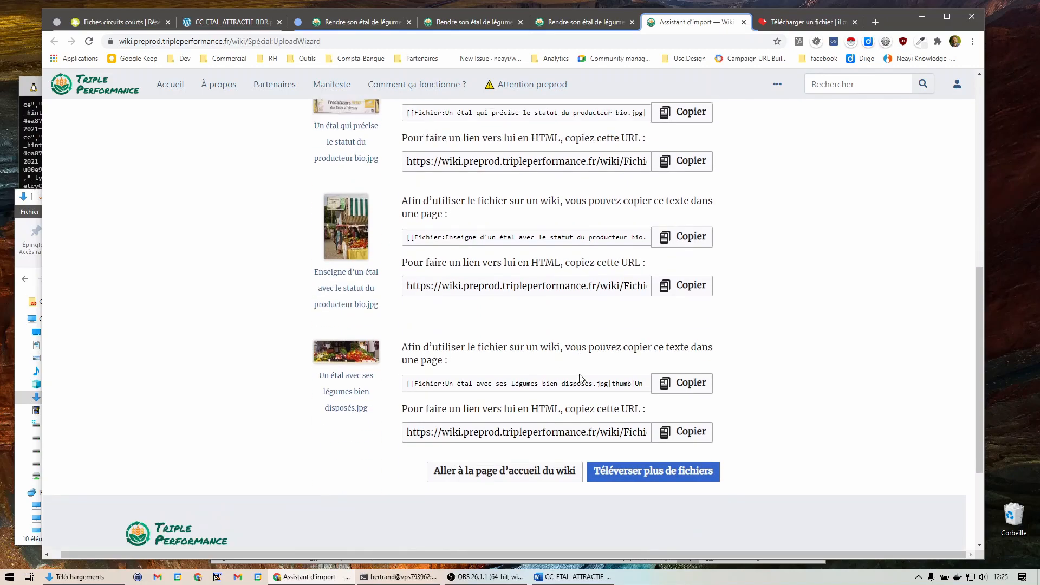
pyautogui.scroll(10, 579, 376)
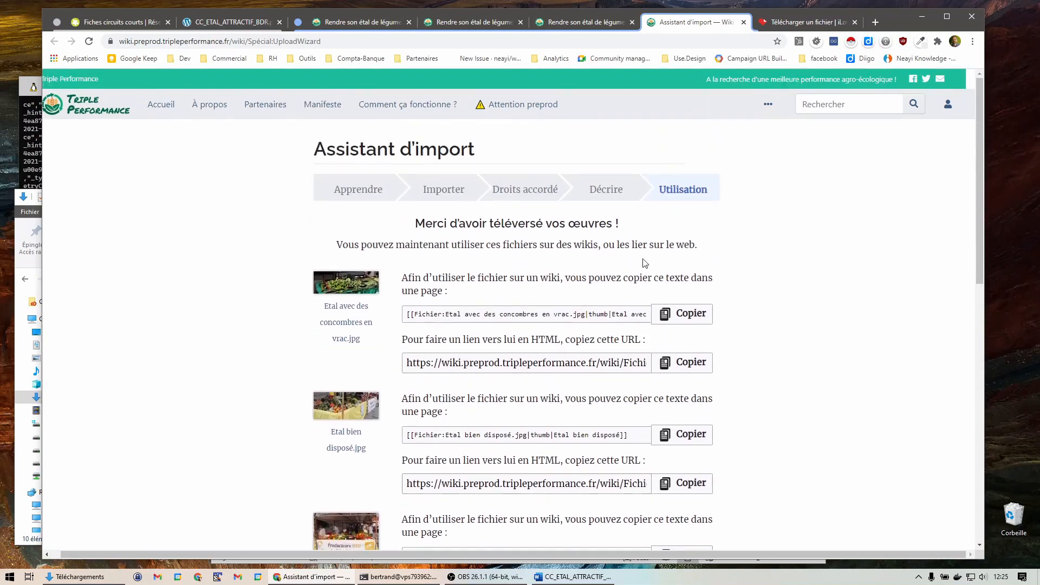
pyautogui.click(743, 22)
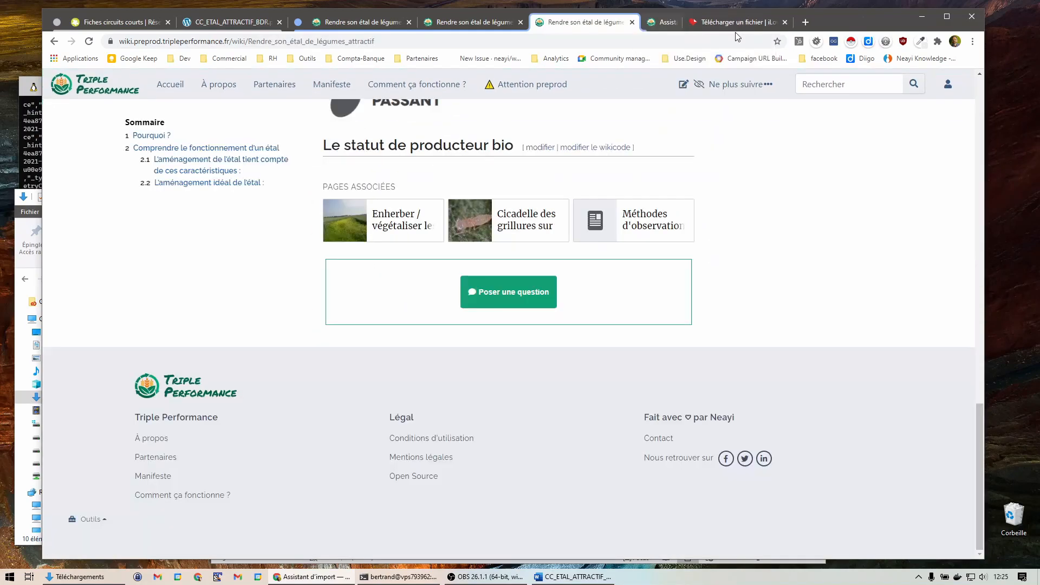
# Open the "Rendre son étal de légumes attractif" page for editing and add an empty paragraph under "Le statut de producteur bio".
pyautogui.scroll(3, 746, 157)
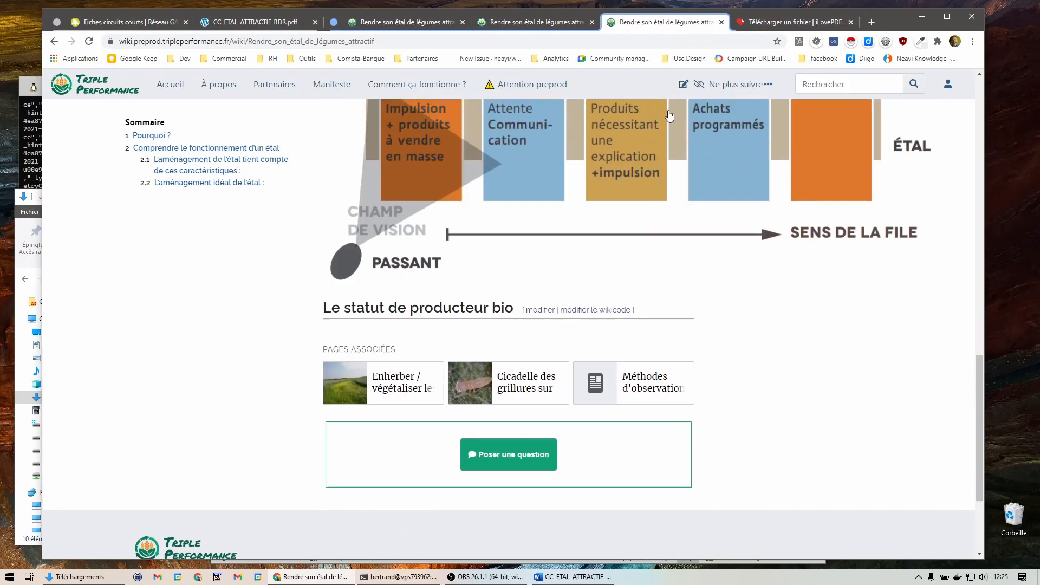
pyautogui.click(684, 85)
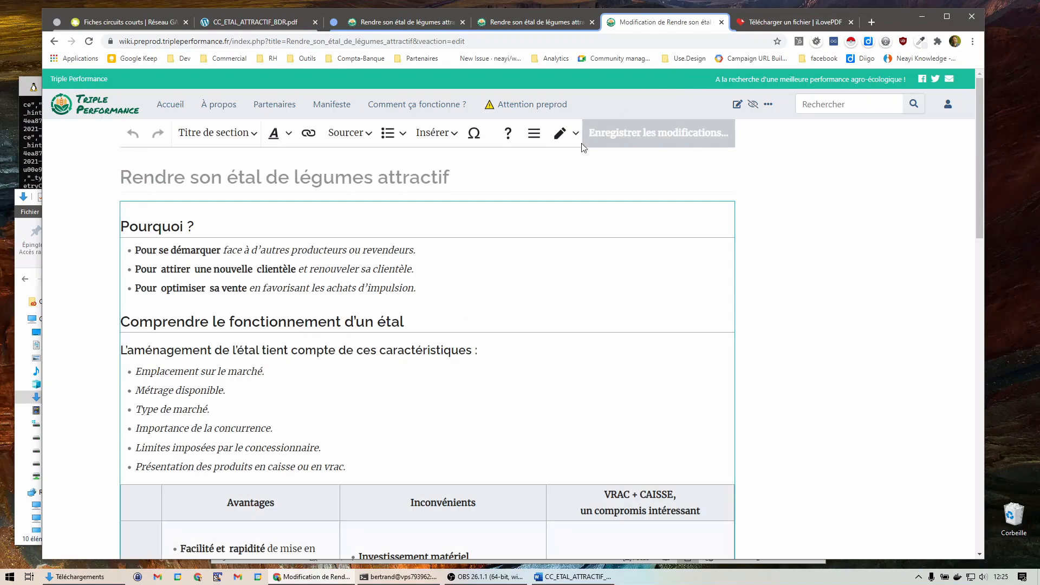
pyautogui.scroll(-20, 445, 385)
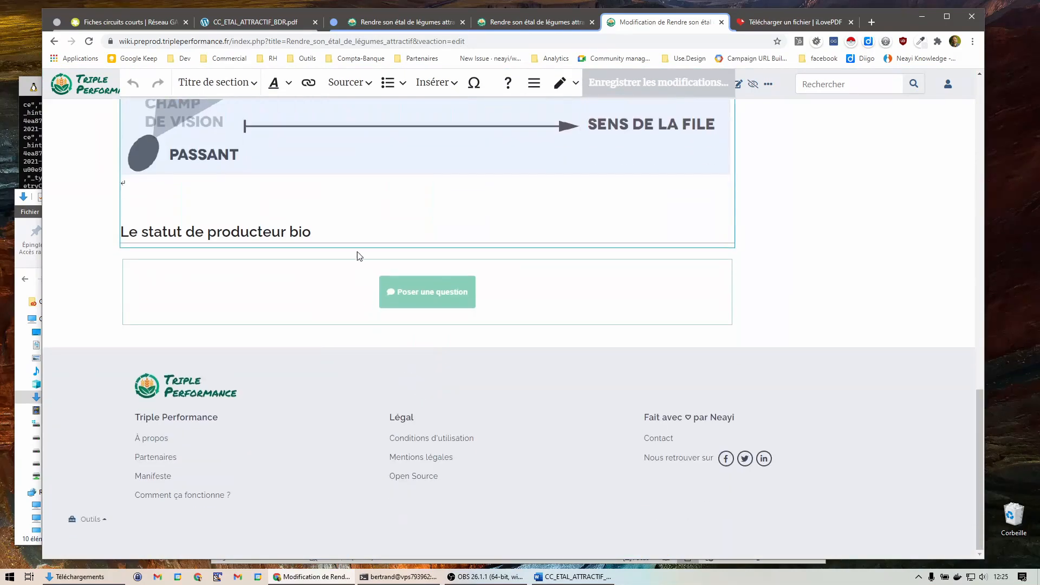
pyautogui.click(356, 236)
pyautogui.press('Return')
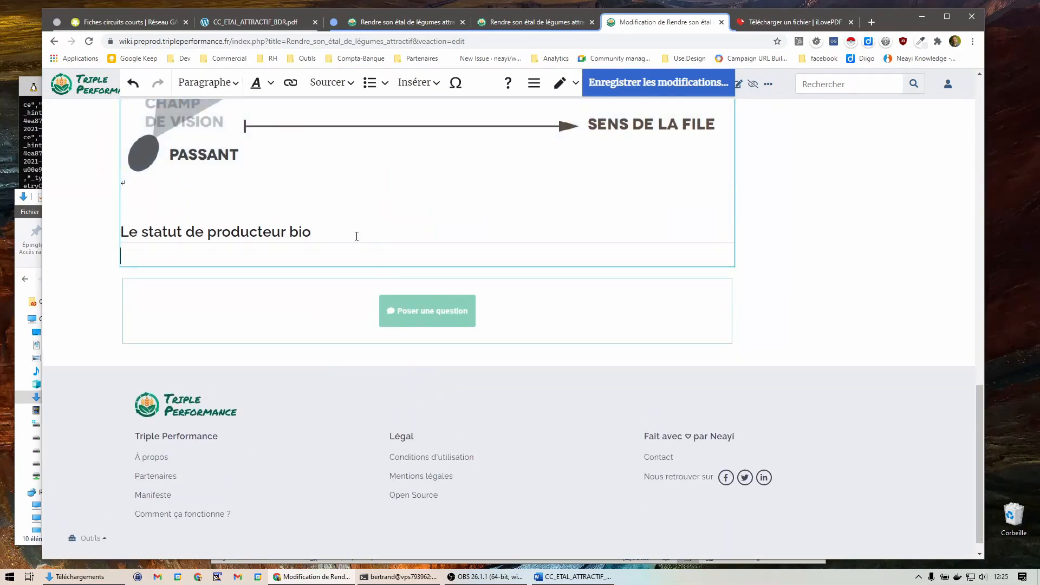
# Start a gallery with "Un étal qui précise le statut du producteur bio" and "Enseigne d'un étal avec le statut du producteur bio", matching the PDF.
pyautogui.click(428, 84)
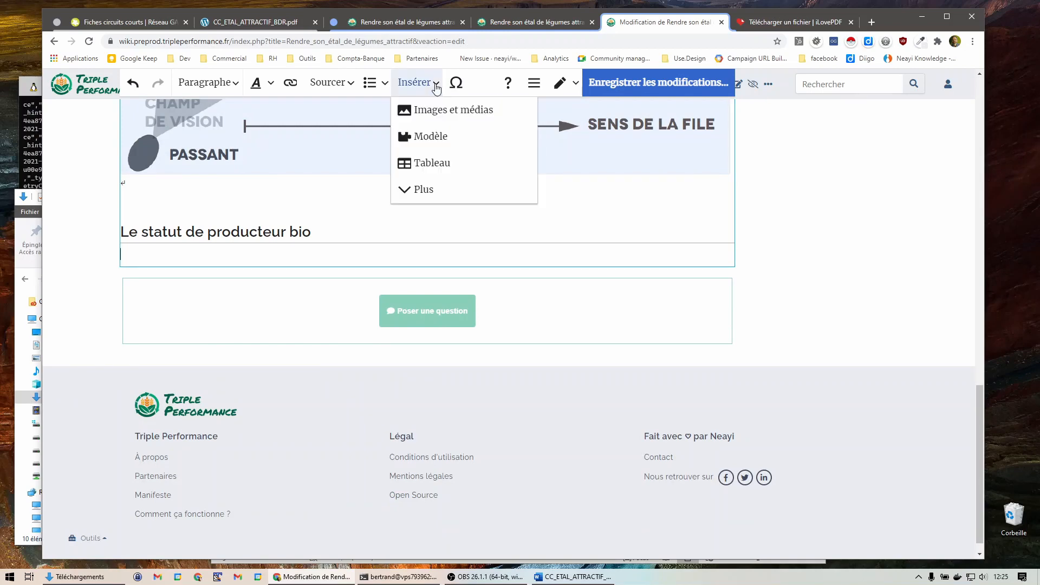
pyautogui.click(418, 185)
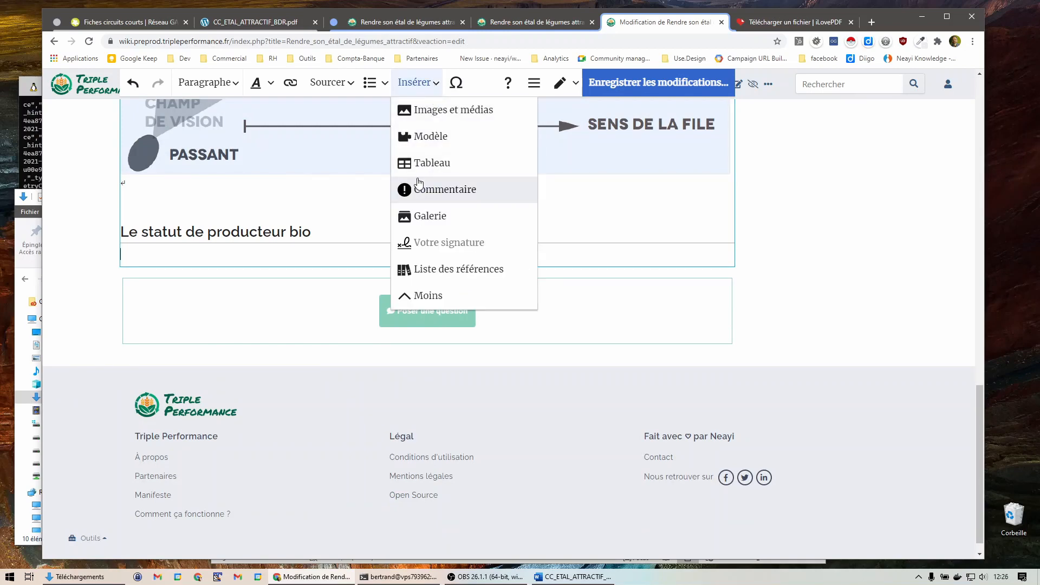
pyautogui.click(426, 215)
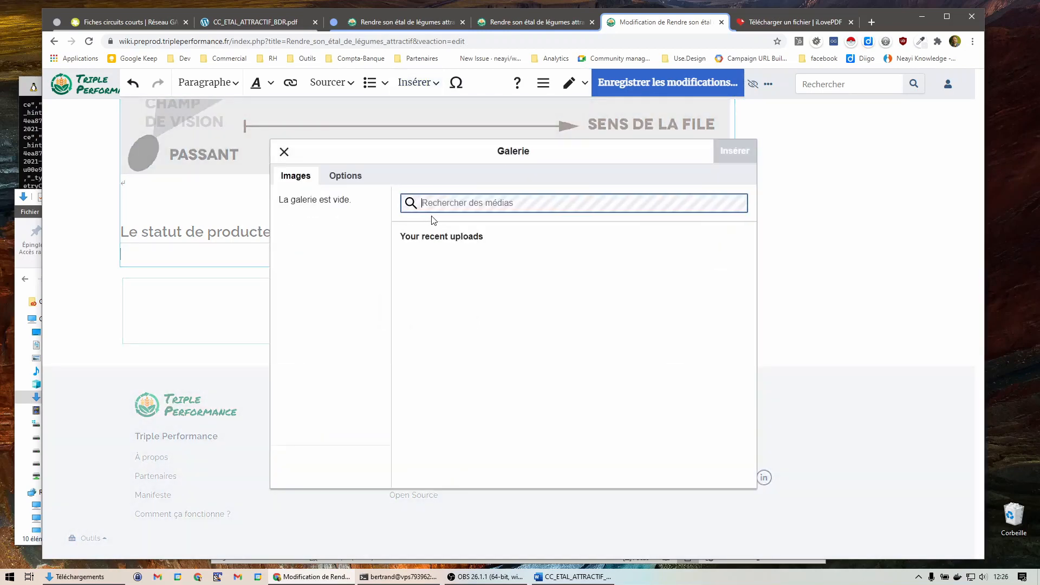
pyautogui.click(262, 22)
pyautogui.scroll(4, 425, 271)
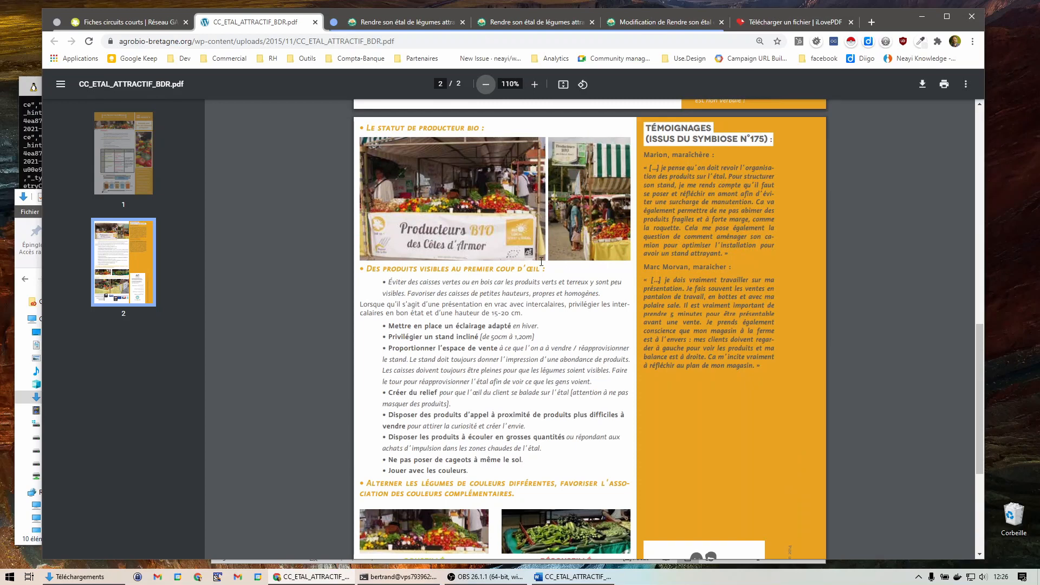
pyautogui.click(679, 15)
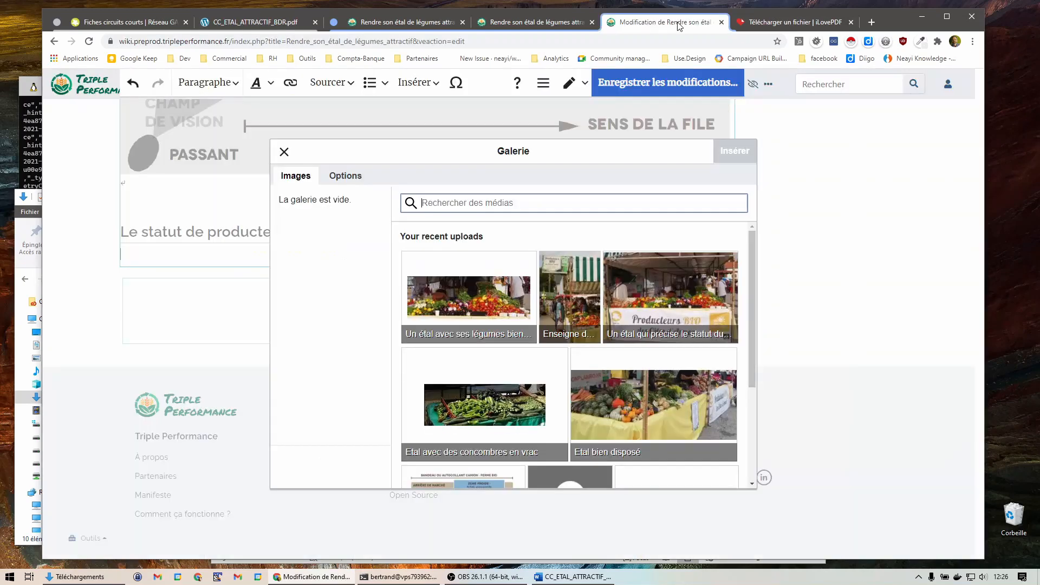
pyautogui.click(659, 292)
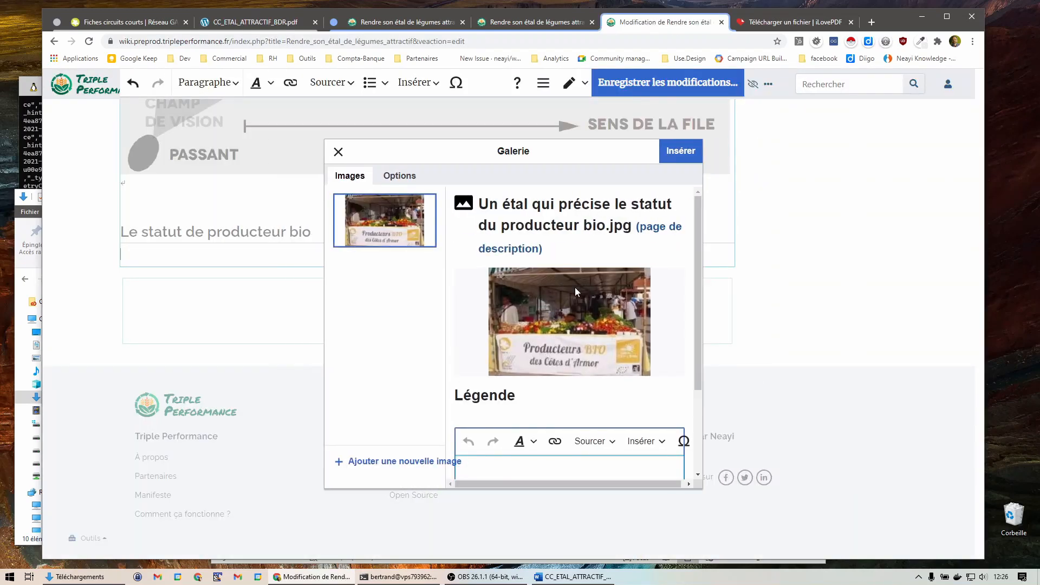
pyautogui.click(415, 460)
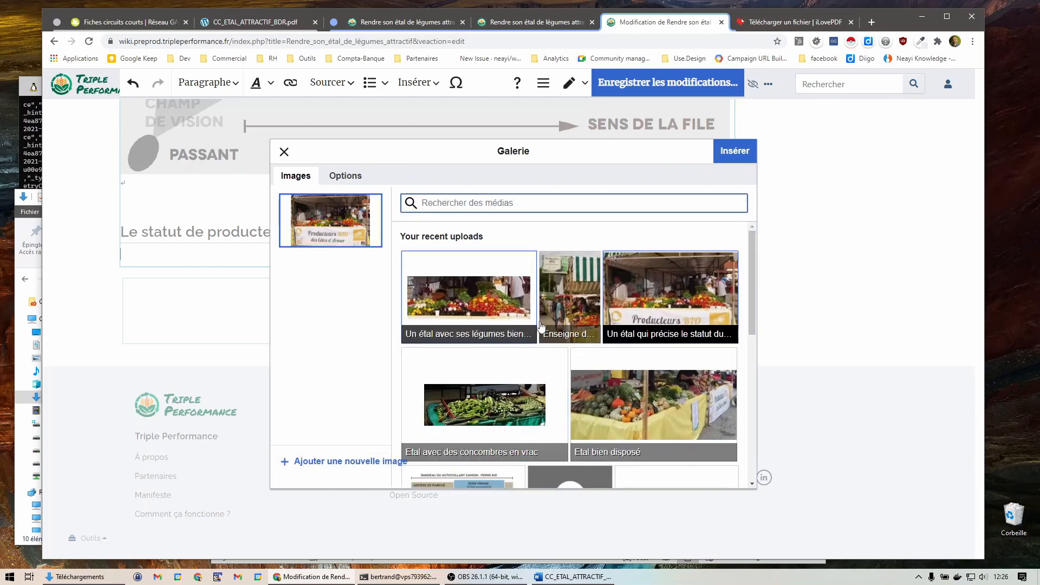
pyautogui.click(566, 307)
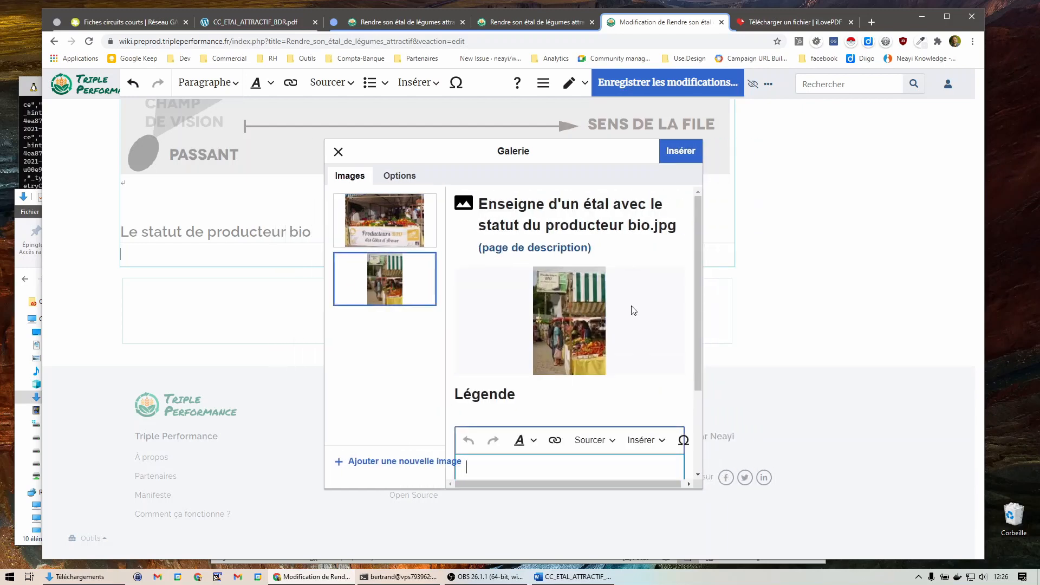
# Check the caption field of the first gallery photo against the matching photo in the source PDF.
pyautogui.click(392, 231)
pyautogui.scroll(-3, 555, 339)
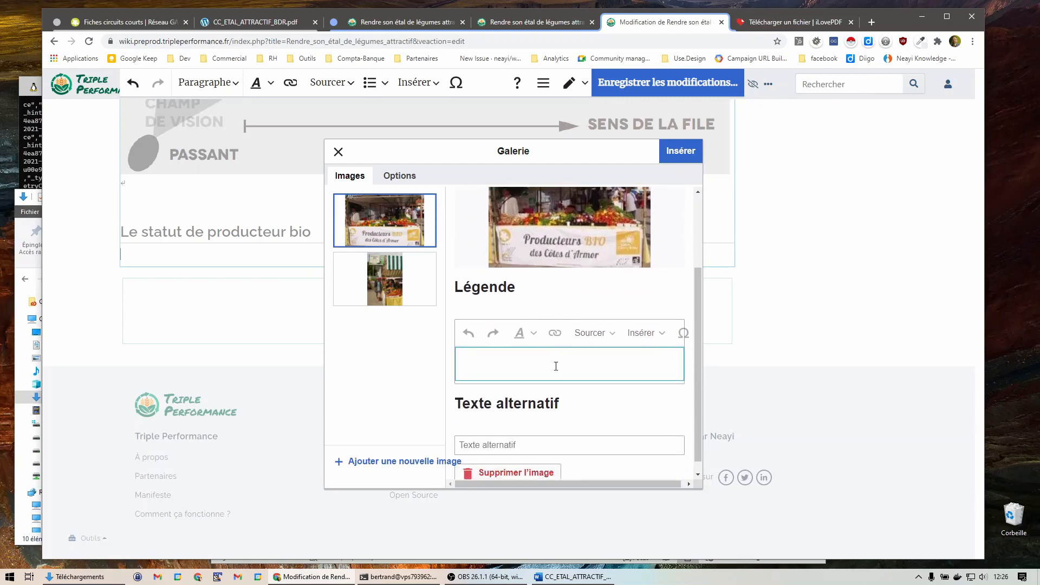
pyautogui.click(265, 24)
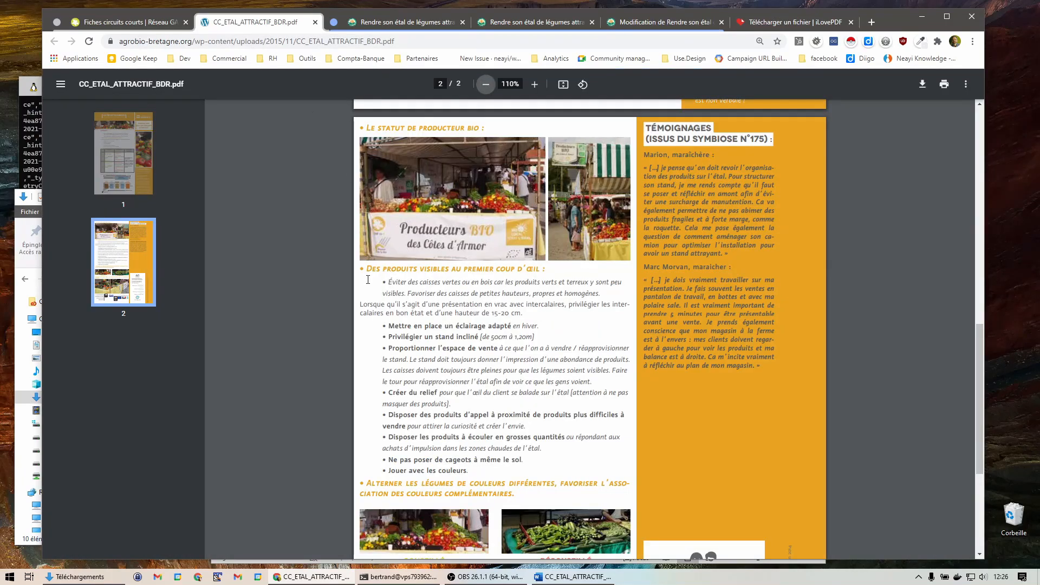
pyautogui.click(639, 22)
pyautogui.click(545, 358)
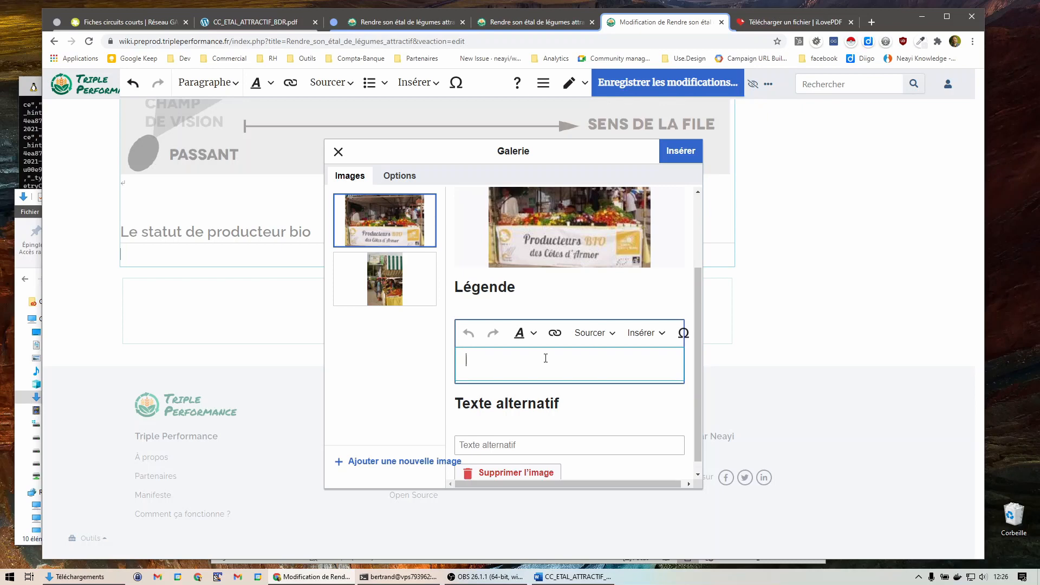
pyautogui.scroll(-1, 592, 332)
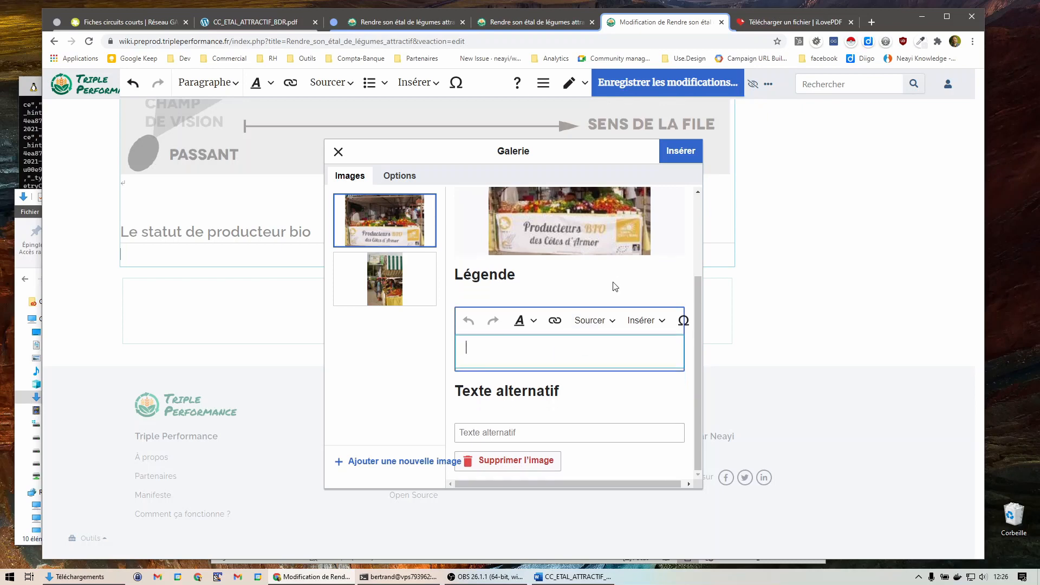
# Review the gallery's display modes and insert the two-photo gallery with the traditional mode.
pyautogui.click(407, 182)
pyautogui.click(514, 210)
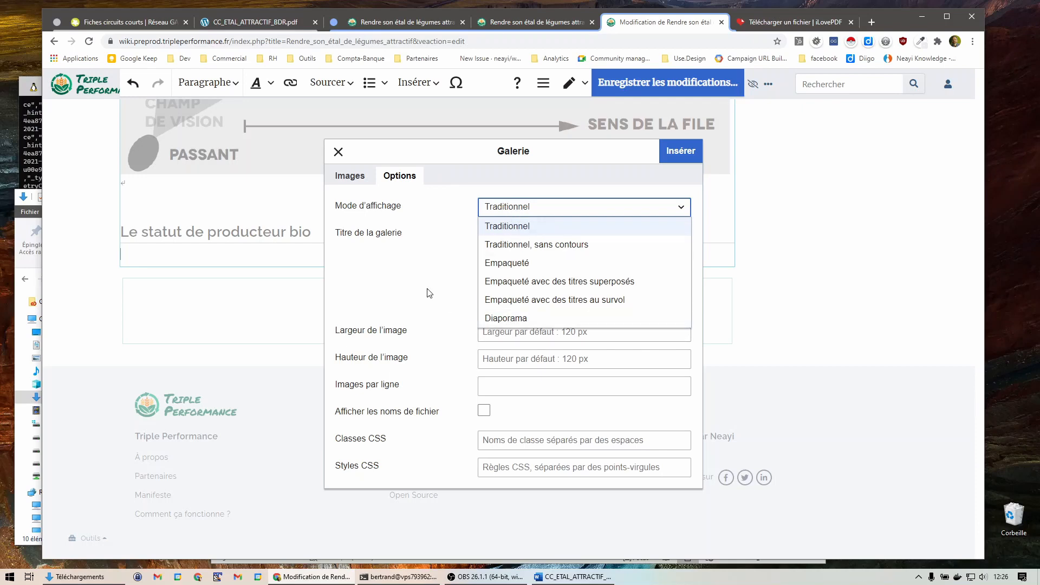
pyautogui.click(678, 152)
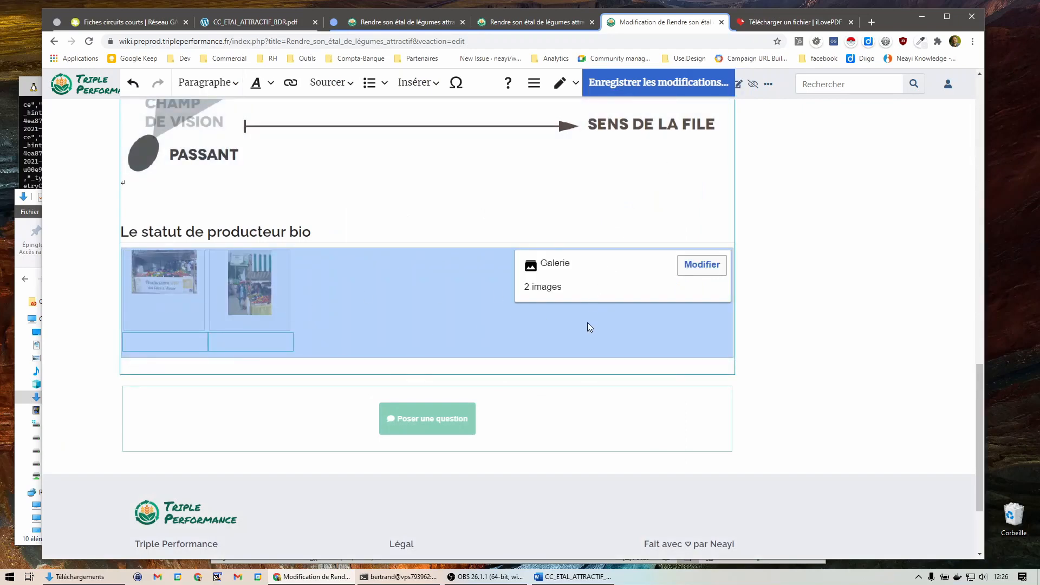
# Change the gallery's display mode to Diaporama and apply the change.
pyautogui.click(702, 265)
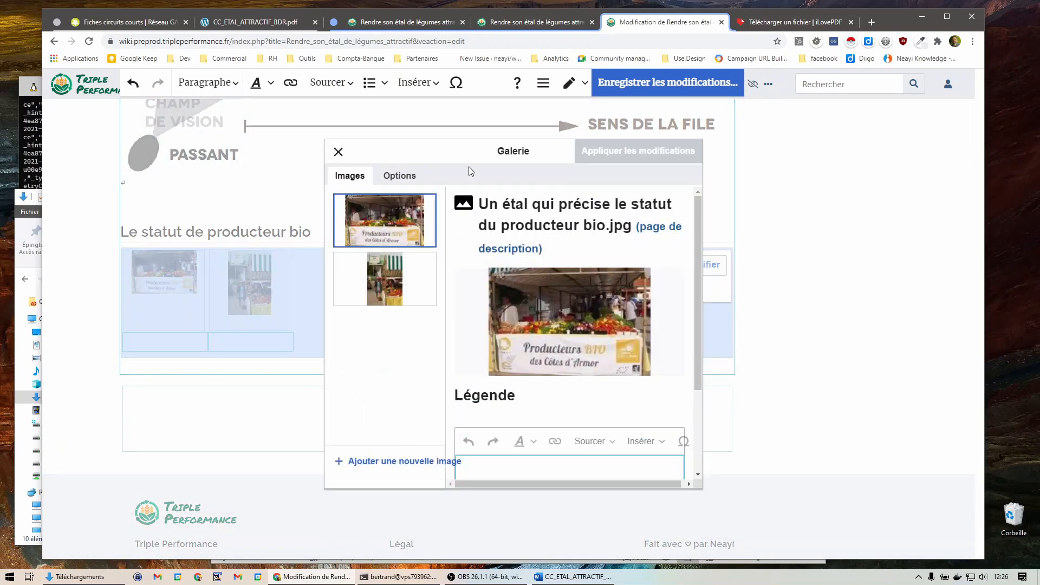
pyautogui.click(399, 175)
pyautogui.click(528, 210)
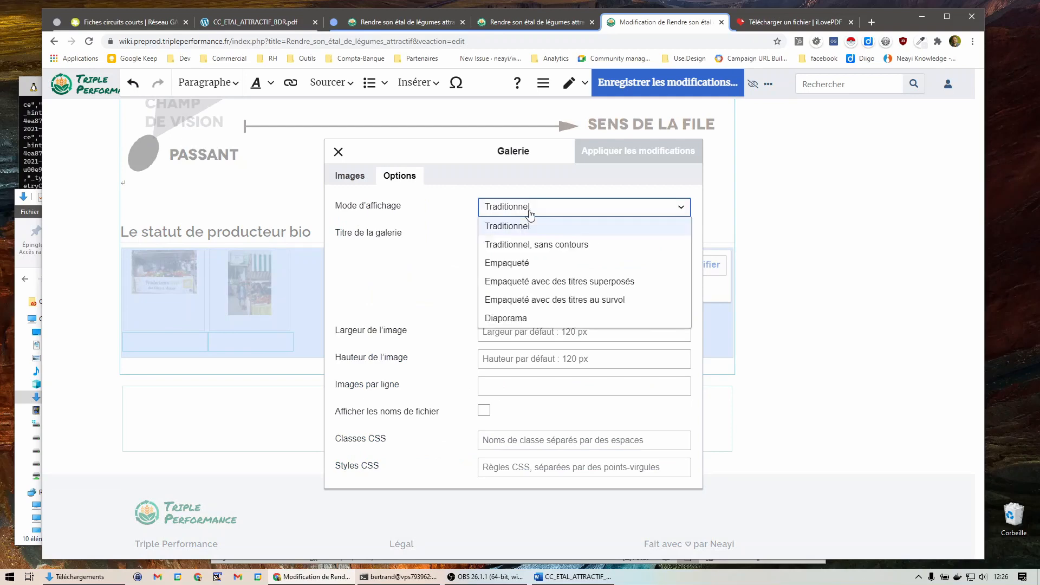
pyautogui.click(528, 318)
pyautogui.click(611, 153)
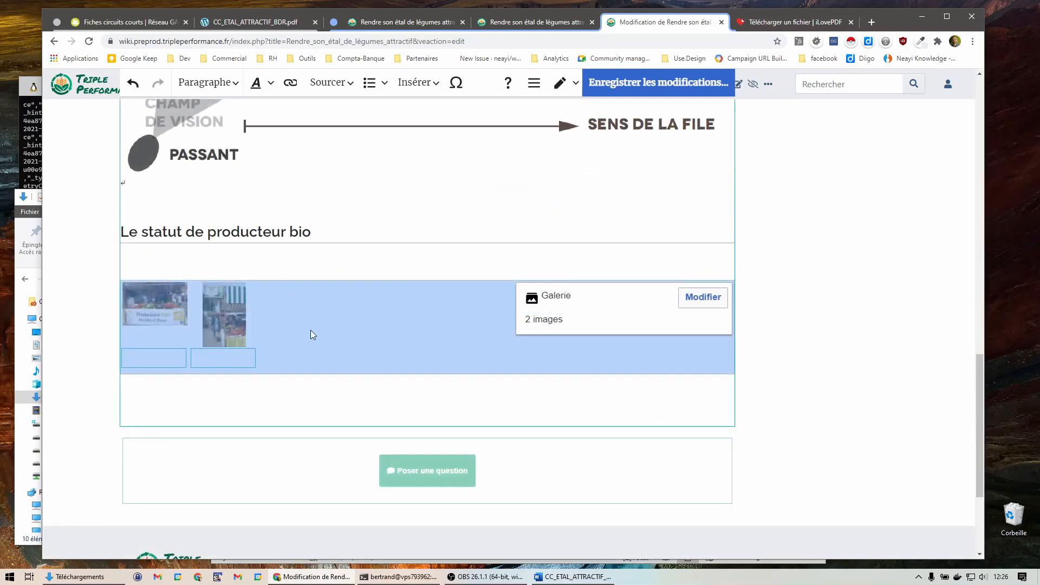
pyautogui.click(275, 269)
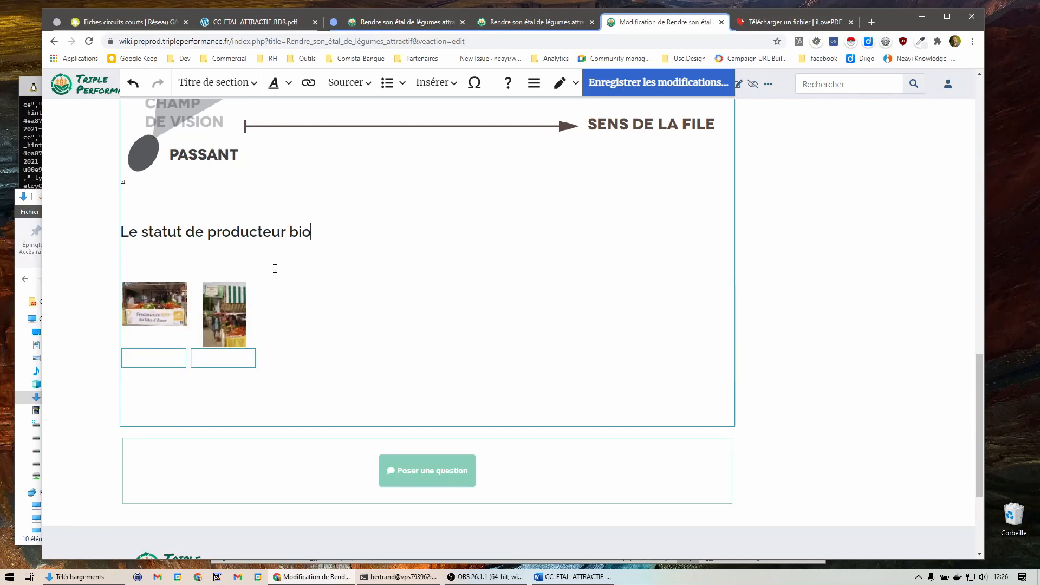
# Save the page changes and check the slideshow of stall photos on the saved page.
pyautogui.click(651, 85)
pyautogui.click(628, 208)
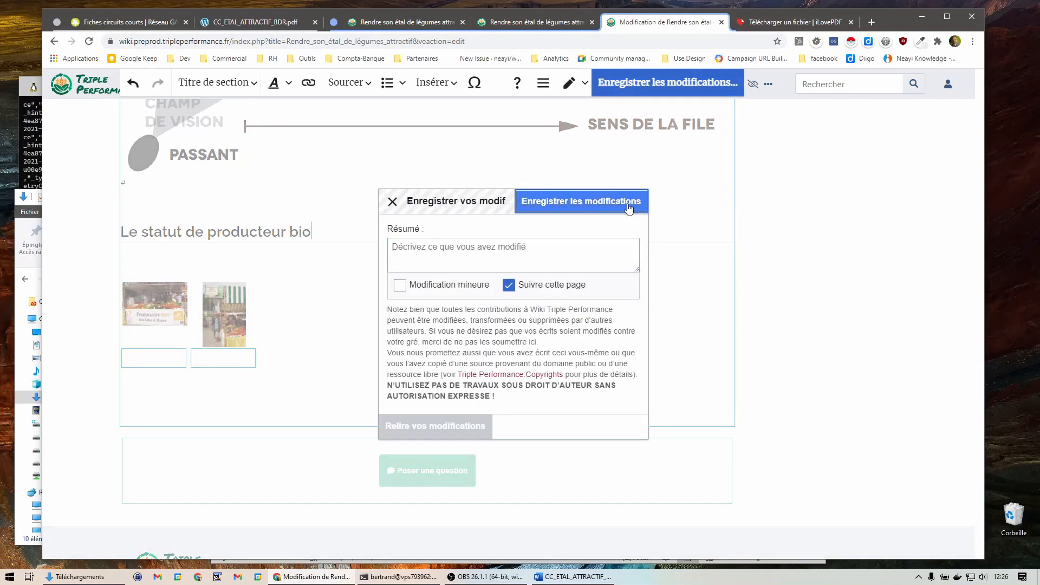
pyautogui.scroll(-3, 631, 260)
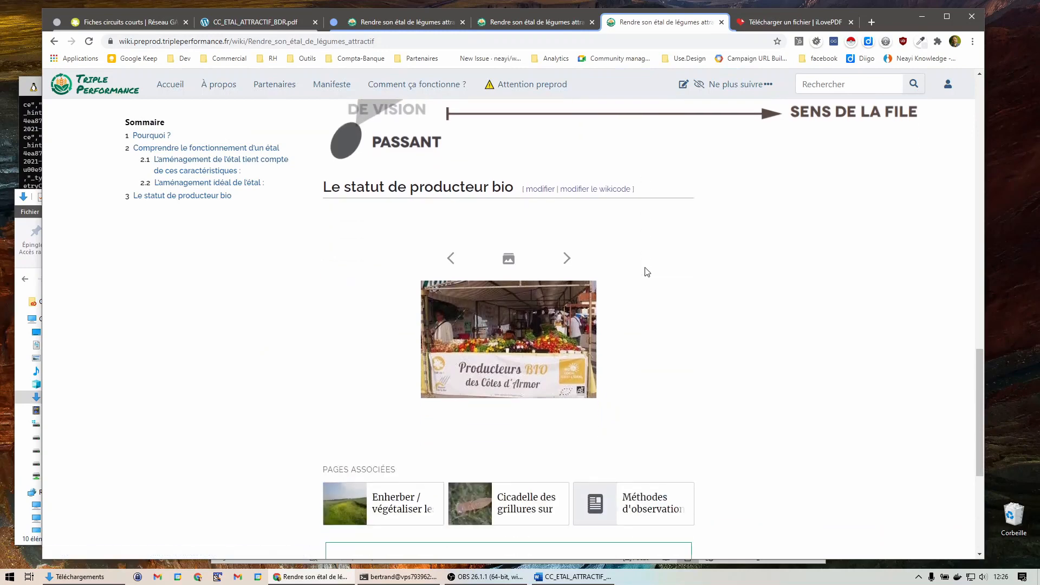
pyautogui.click(567, 248)
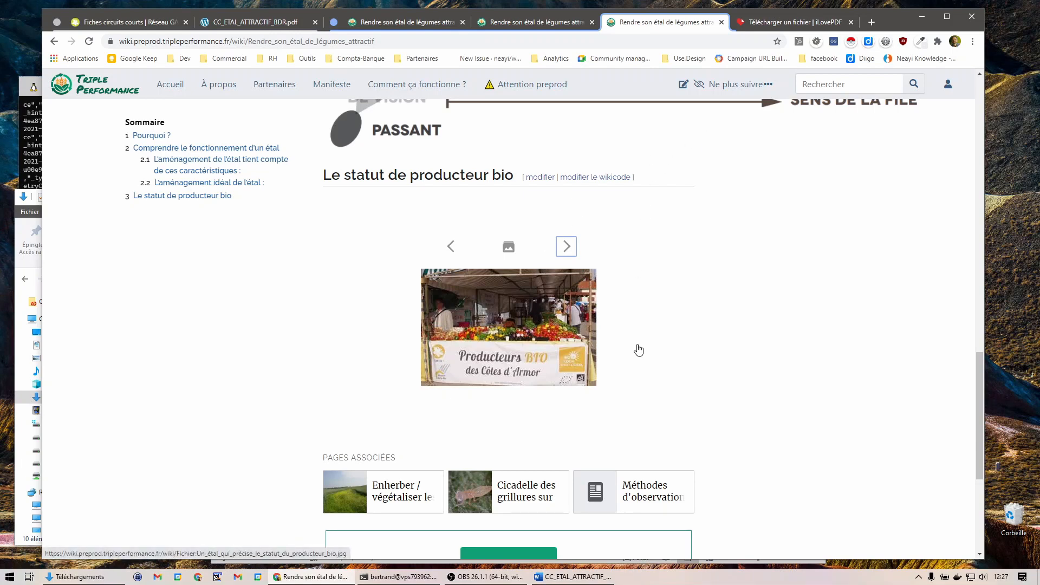
# Reopen the wiki page for editing at "Le statut de producteur bio", checking the source PDF for the content that follows its photos.
pyautogui.click(682, 85)
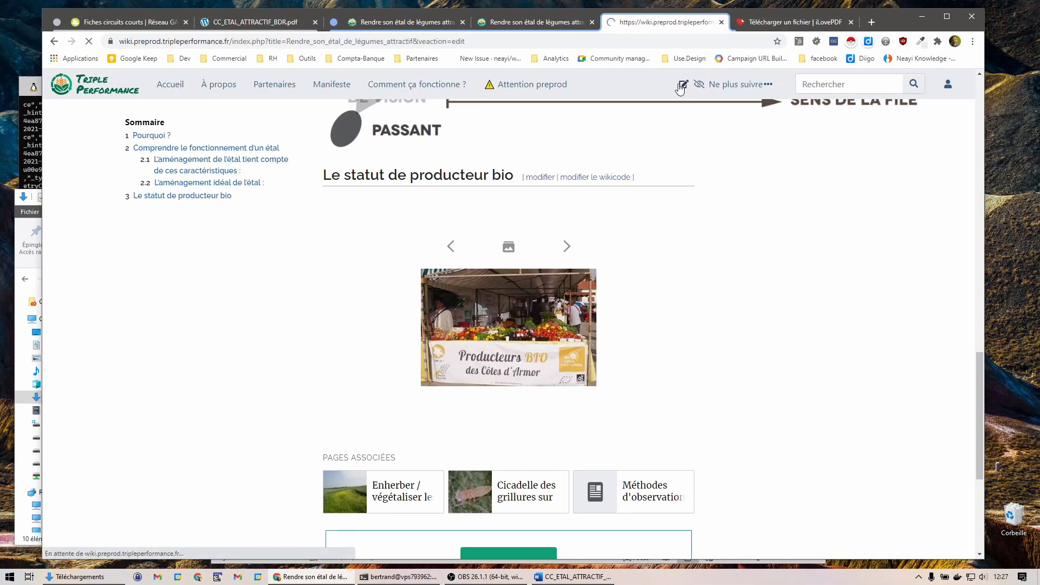
pyautogui.click(232, 22)
pyautogui.scroll(-4, 361, 182)
pyautogui.scroll(2, 366, 189)
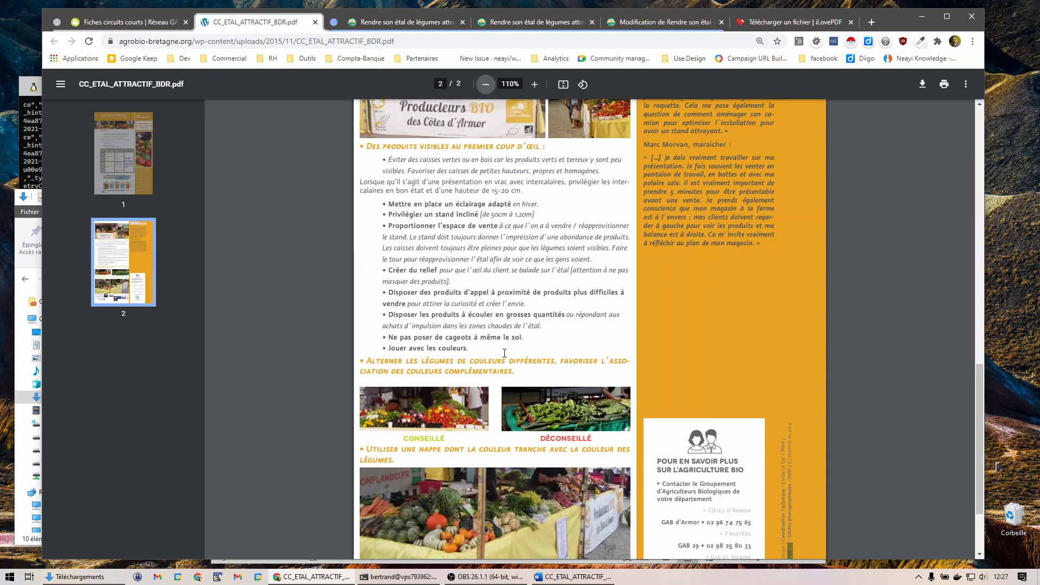
pyautogui.click(681, 21)
pyautogui.scroll(-10, 590, 295)
pyautogui.scroll(-7, 592, 297)
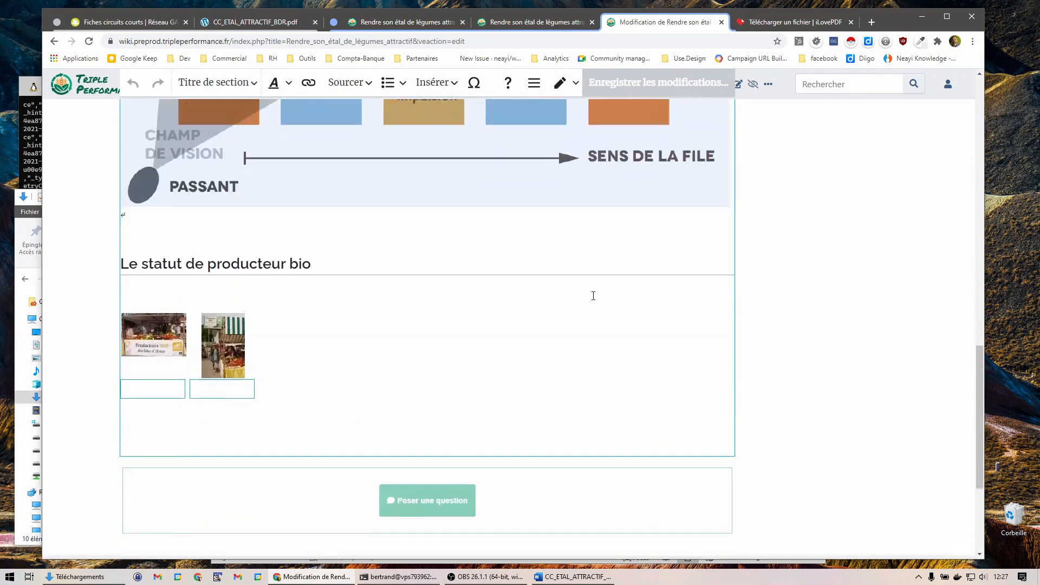
pyautogui.click(365, 293)
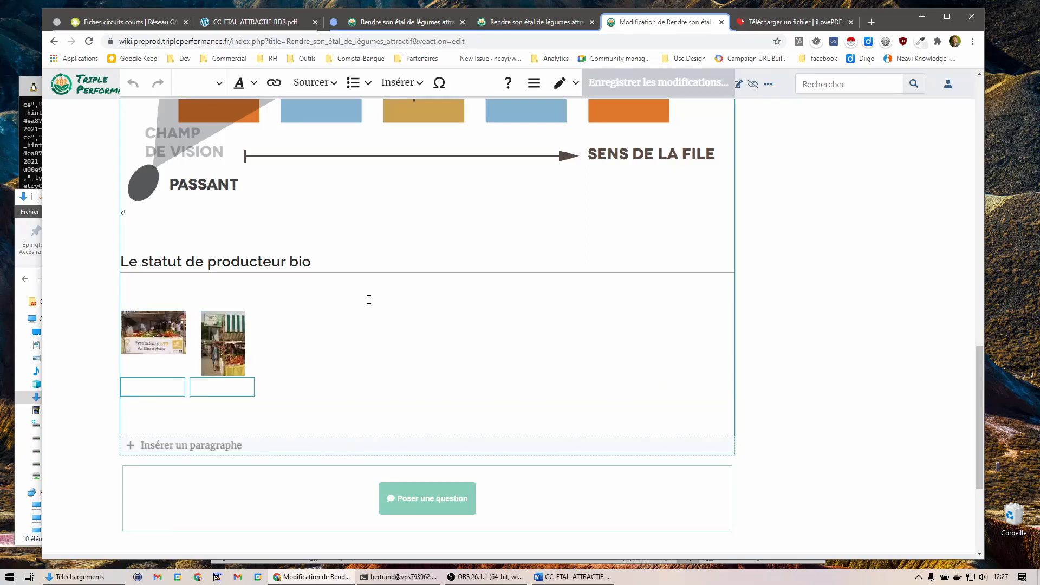
# In the Word copy of the PDF, copy the text from "Des produits visibles au premier coup d'œil" through "Alterner les légumes de couleurs différentes…".
pyautogui.click(573, 576)
pyautogui.scroll(-5, 518, 301)
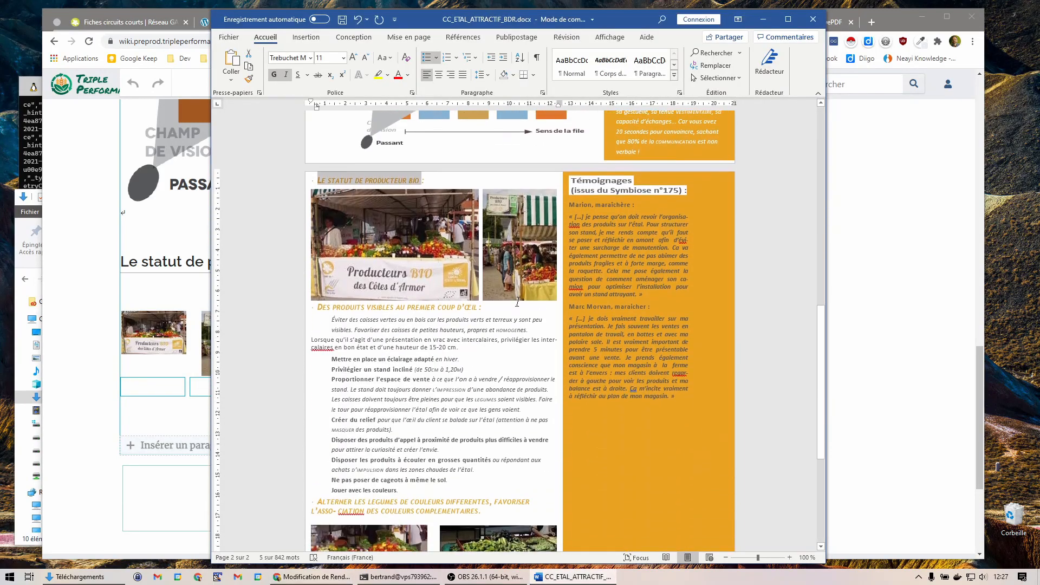
pyautogui.moveTo(330, 185); pyautogui.dragTo(490, 386)
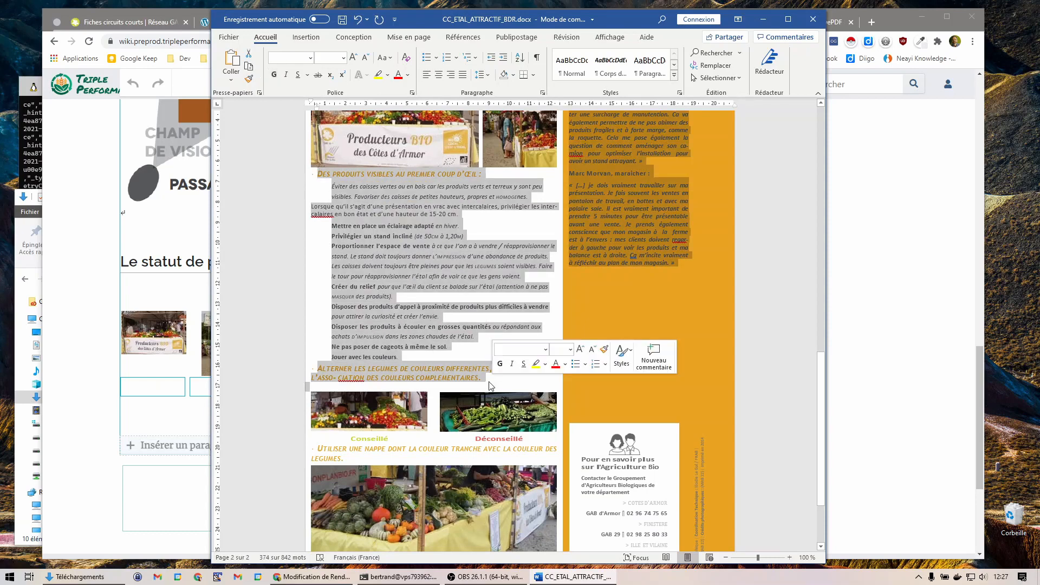
pyautogui.click(489, 383)
pyautogui.moveTo(456, 361); pyautogui.dragTo(320, 179)
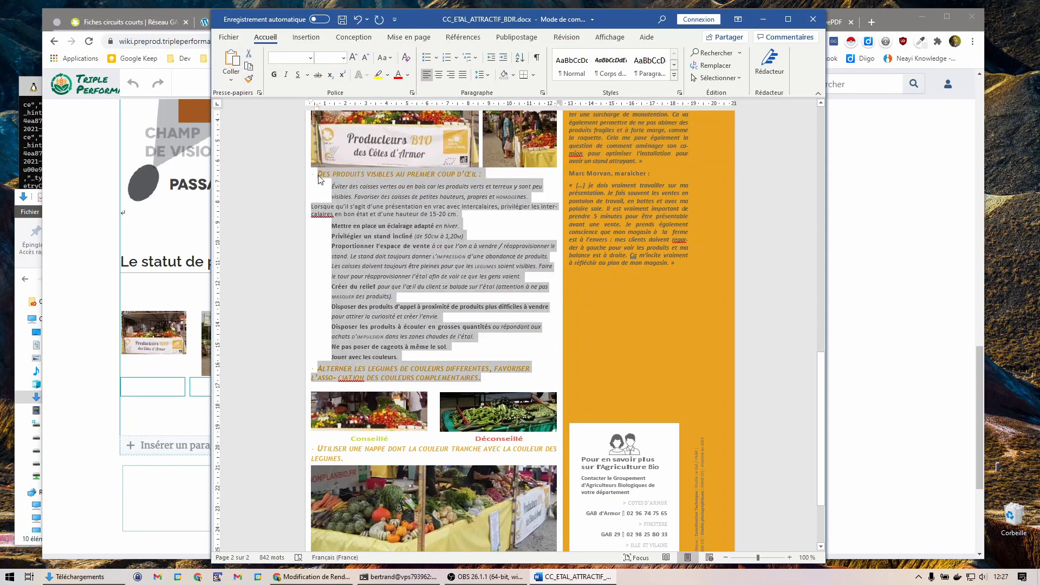
# Paste the copied text into a new paragraph of the wiki page below the two-photo gallery.
pyautogui.click(166, 419)
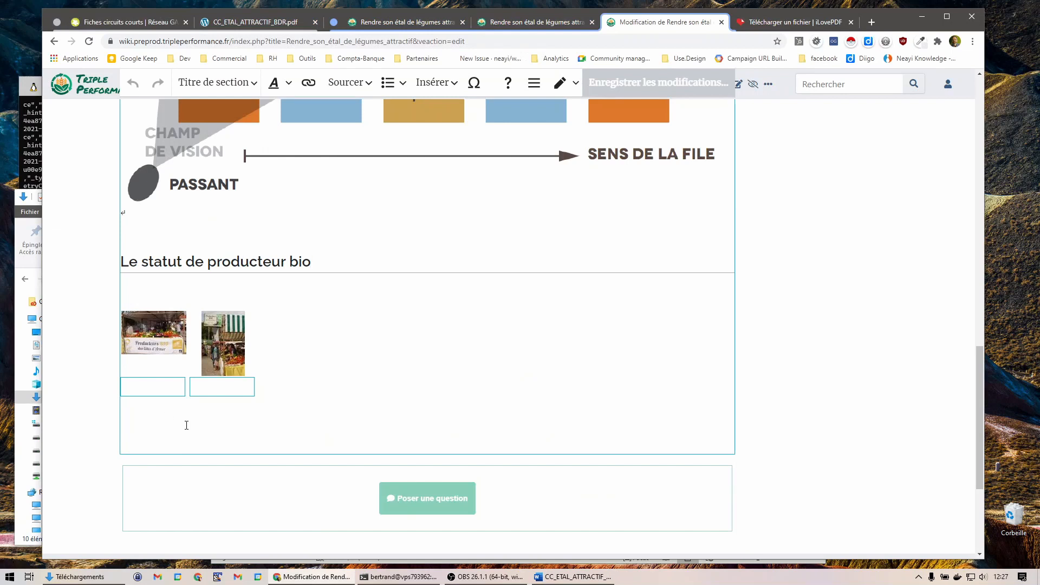
pyautogui.click(188, 425)
pyautogui.click(188, 426)
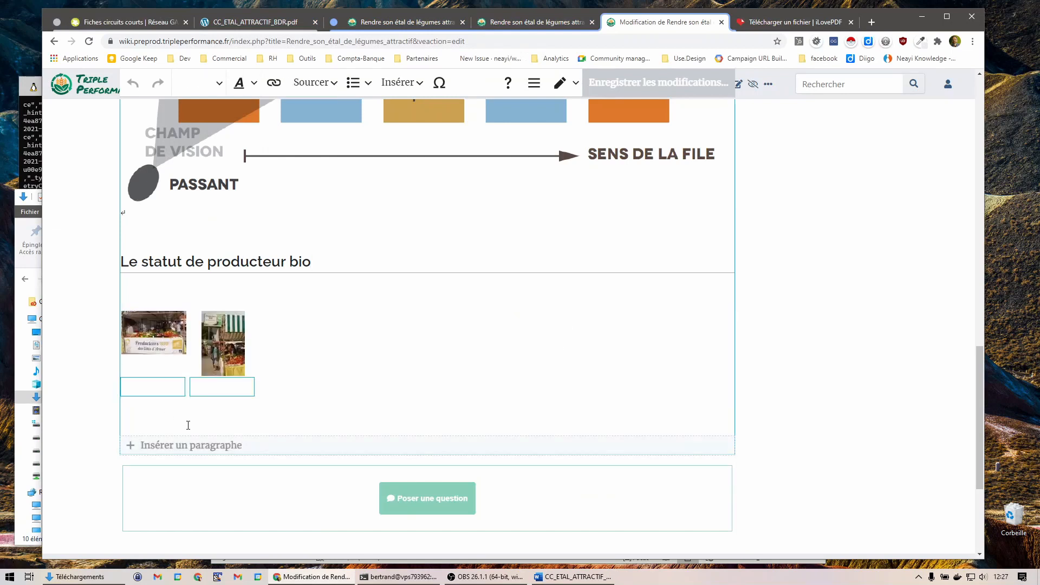
pyautogui.click(179, 445)
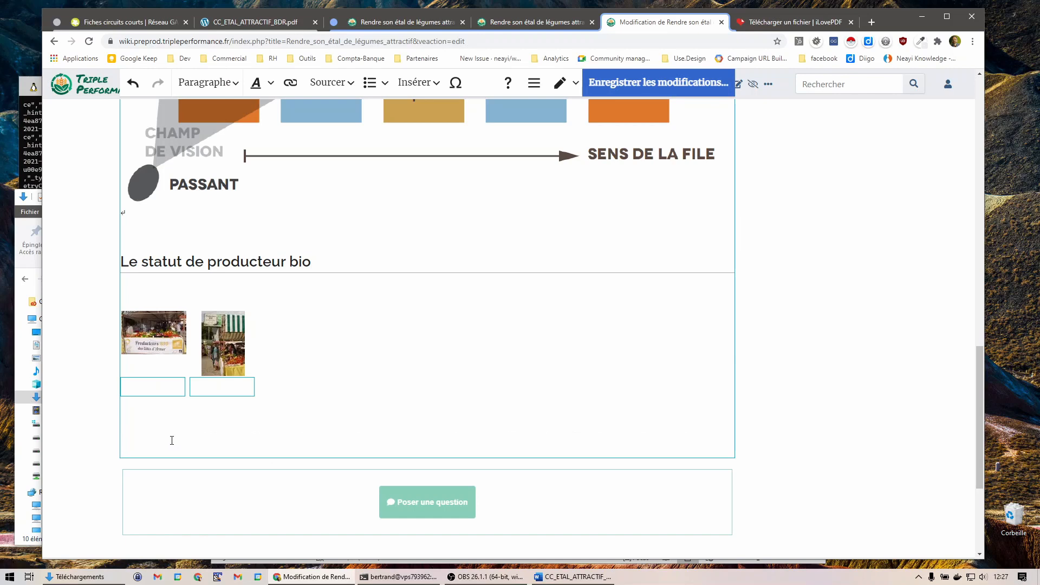
pyautogui.hotkey('ctrl', 'v')
pyautogui.scroll(-3, 189, 380)
pyautogui.scroll(-3, 214, 337)
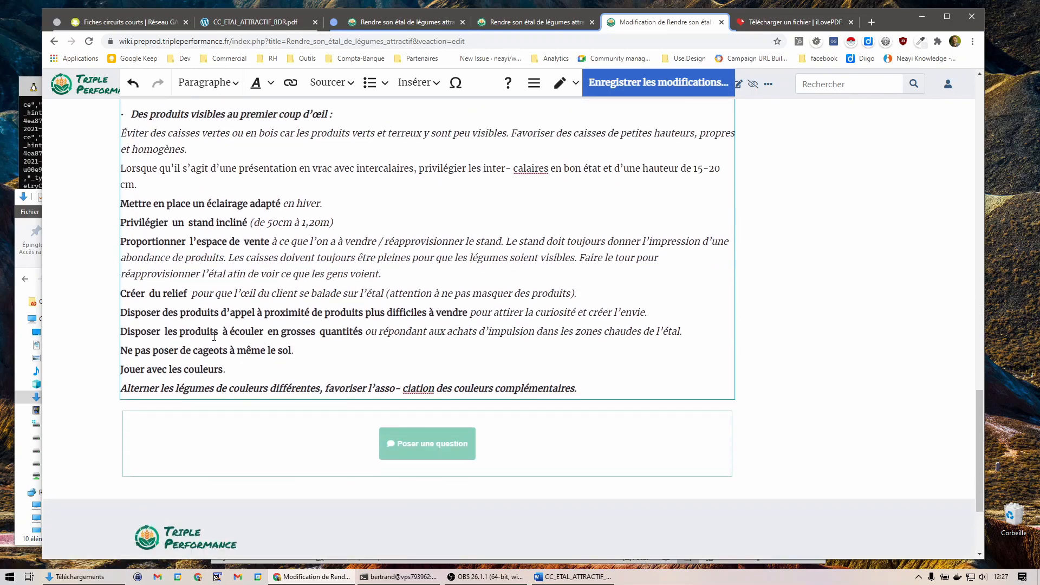
# Remove the stray bullet before "Des produits visibles au premier coup d'œil" and format that line as a section title.
pyautogui.scroll(1, 214, 337)
pyautogui.click(569, 577)
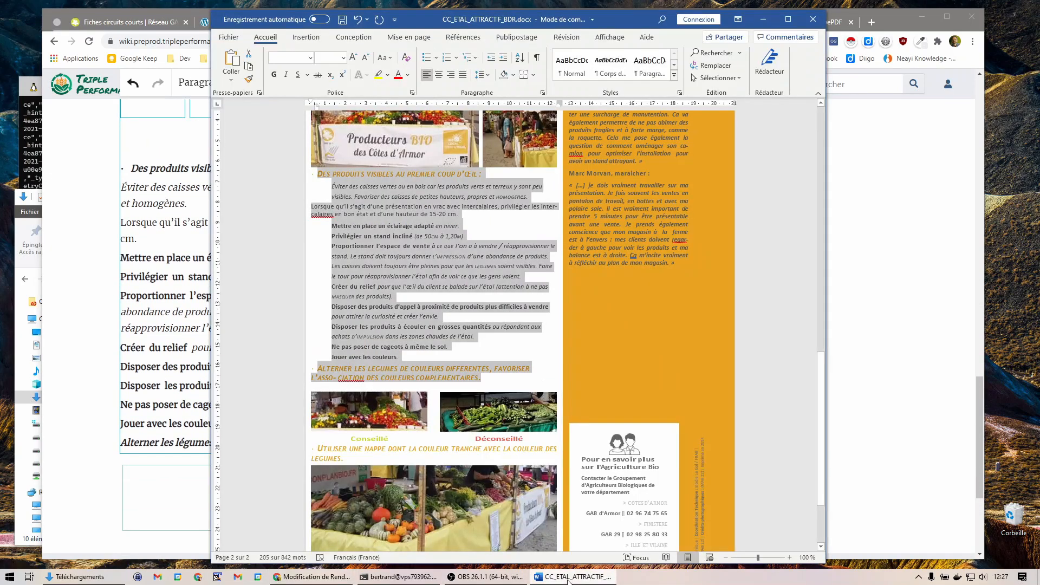
pyautogui.click(153, 187)
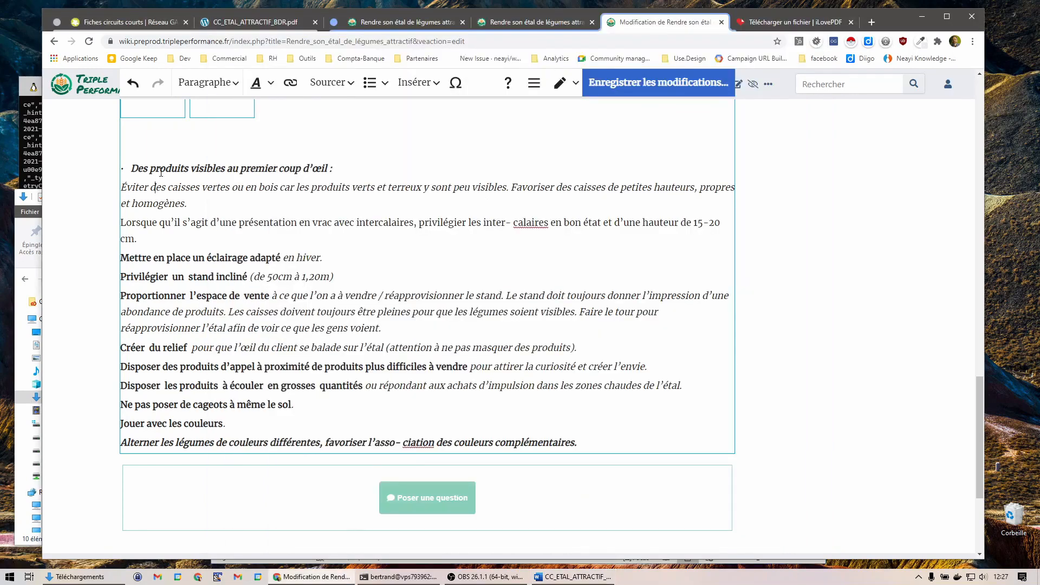
pyautogui.press('Delete')
pyautogui.press('Delete')
pyautogui.press('Delete')
pyautogui.press('Delete')
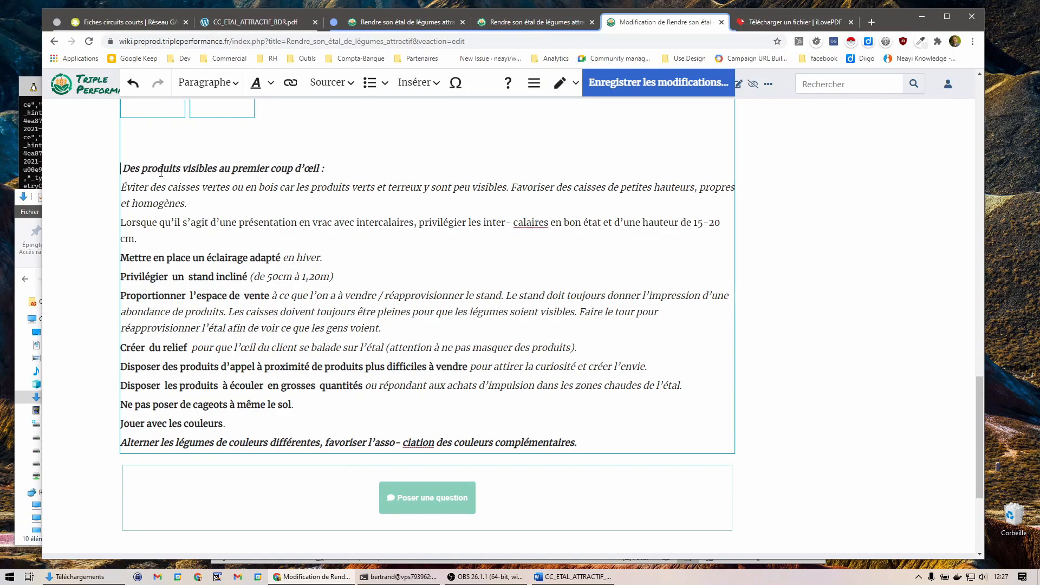
pyautogui.click(207, 83)
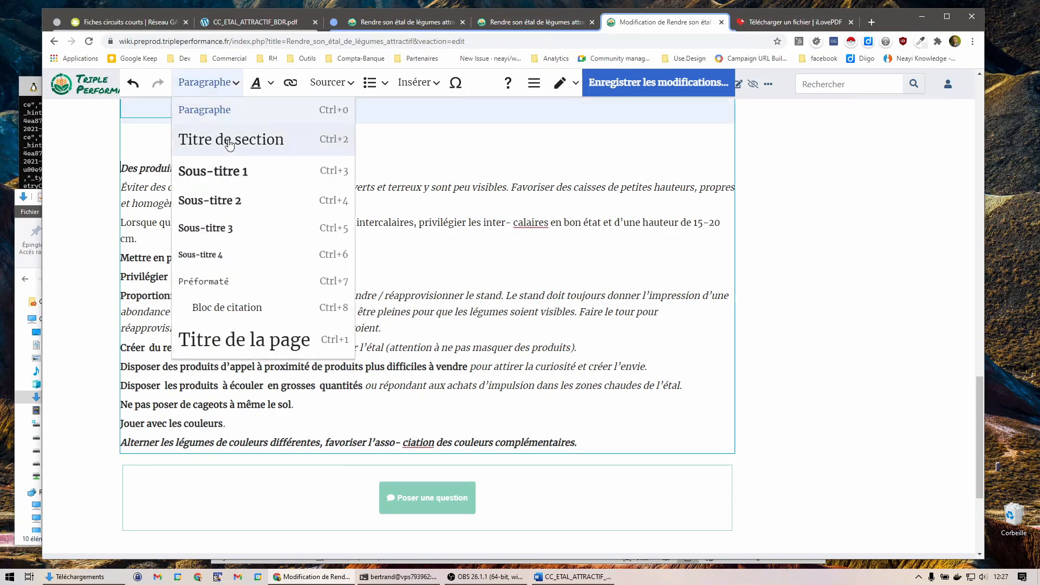
pyautogui.click(228, 141)
pyautogui.scroll(5, 280, 220)
pyautogui.scroll(-3, 278, 220)
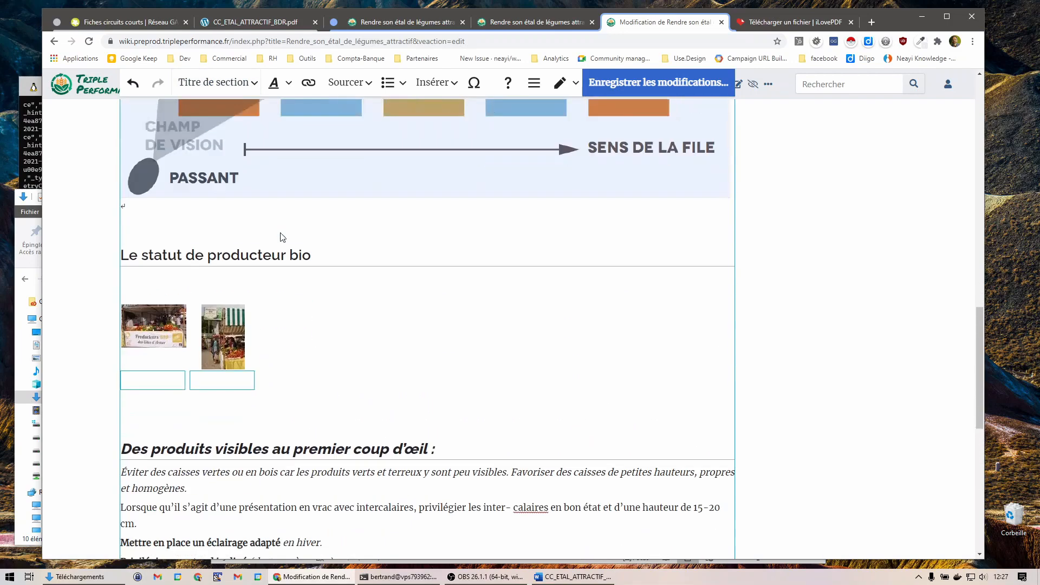
# Remove the line-break hyphens and spaces inside "intercalaires" and "association" in the pasted text.
pyautogui.scroll(-3, 289, 373)
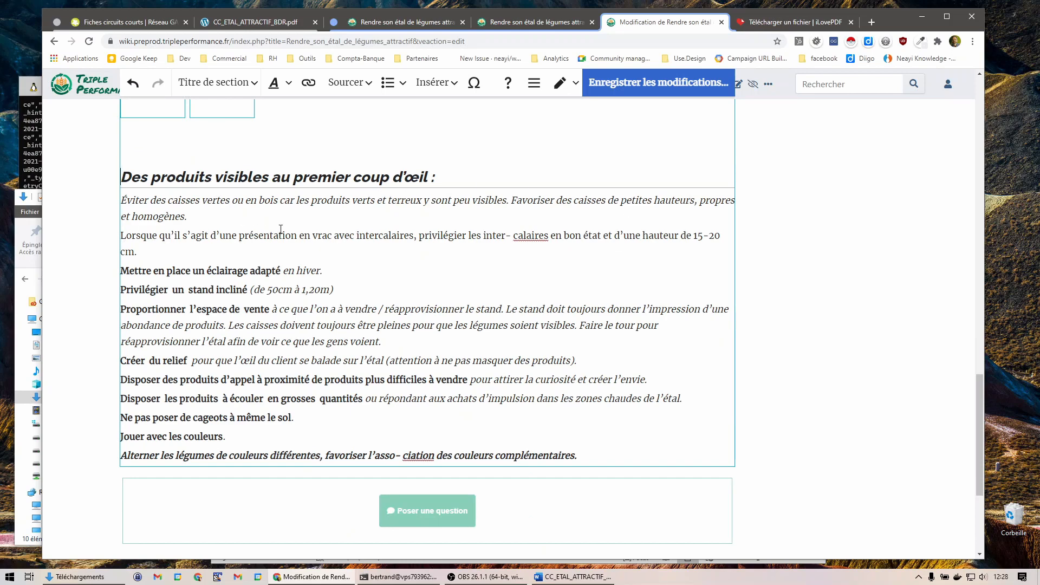
pyautogui.click(504, 236)
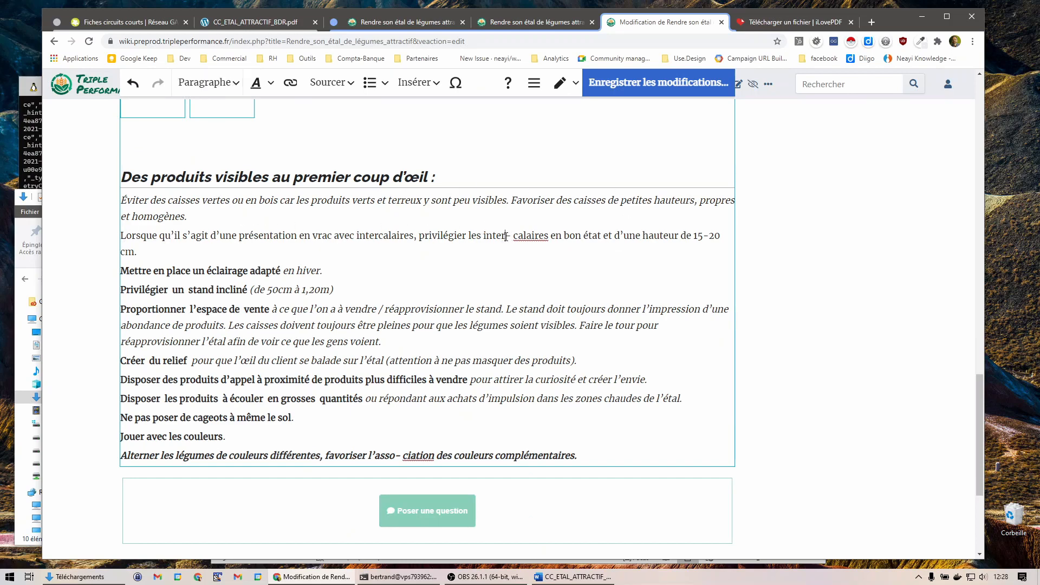
pyautogui.press('BackSpace')
pyautogui.press('BackSpace')
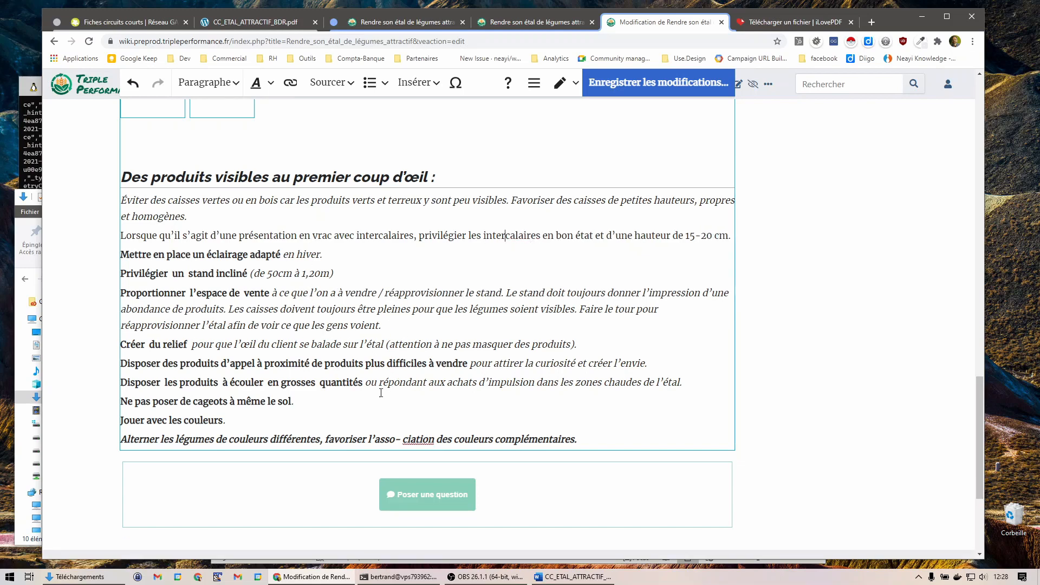
pyautogui.click(397, 442)
pyautogui.press('Delete')
pyautogui.press('Delete')
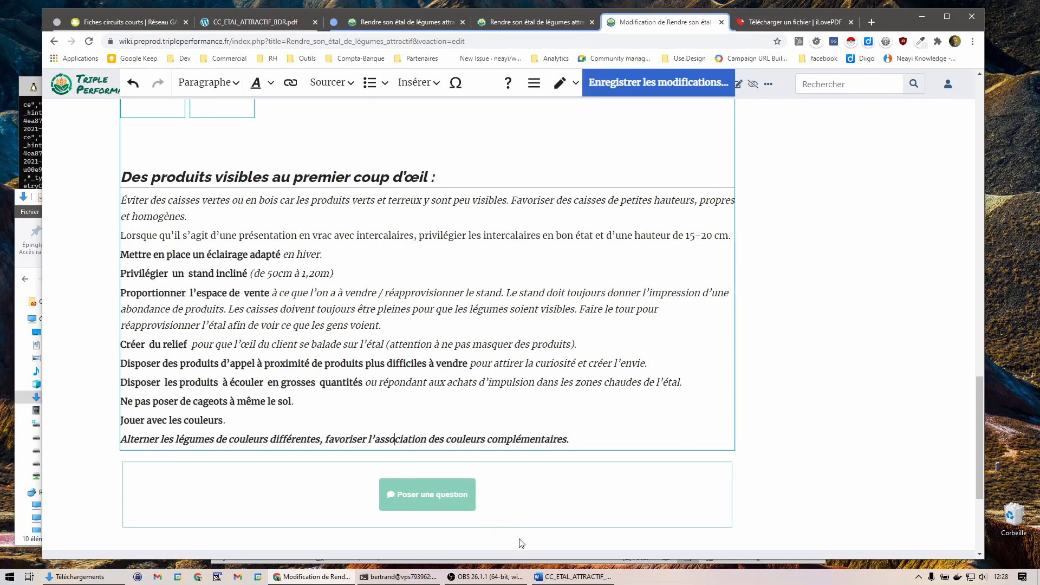
# Format the line "Alterner les légumes de couleurs différentes, favoriser l'association des couleurs complémentaires" as a section title.
pyautogui.click(549, 577)
pyautogui.click(548, 579)
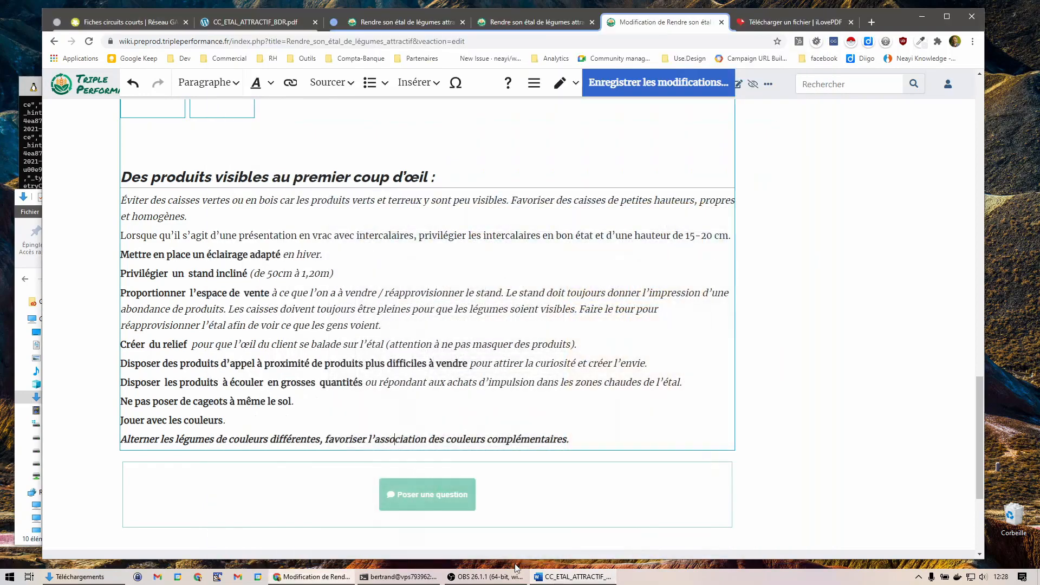
pyautogui.click(216, 83)
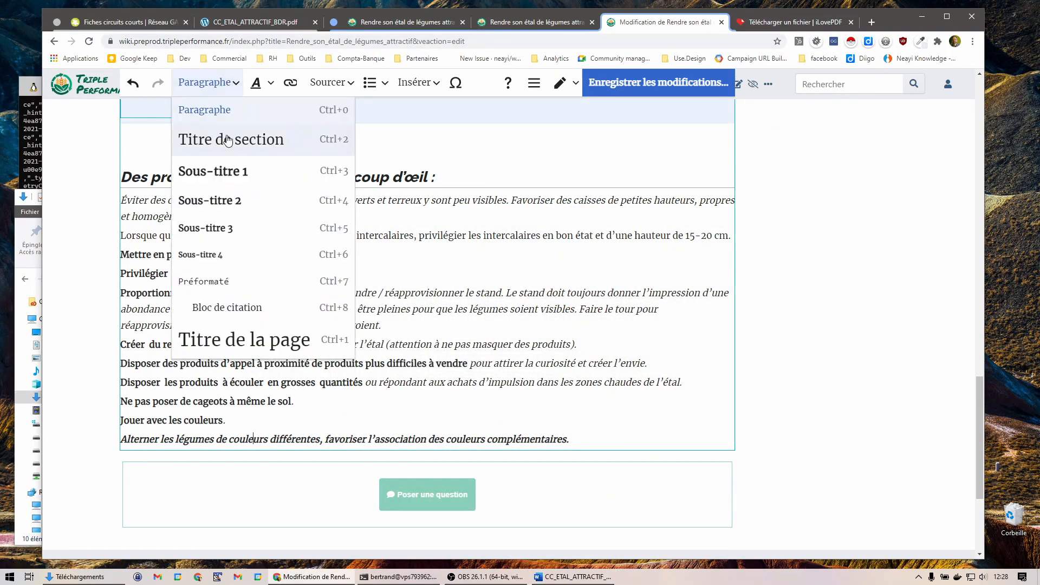
pyautogui.click(215, 139)
# Turn the paragraphs from "Éviter des caisses vertes" to "Jouer avec les couleurs" into a bulleted list.
pyautogui.moveTo(200, 411); pyautogui.dragTo(156, 207)
pyautogui.click(372, 84)
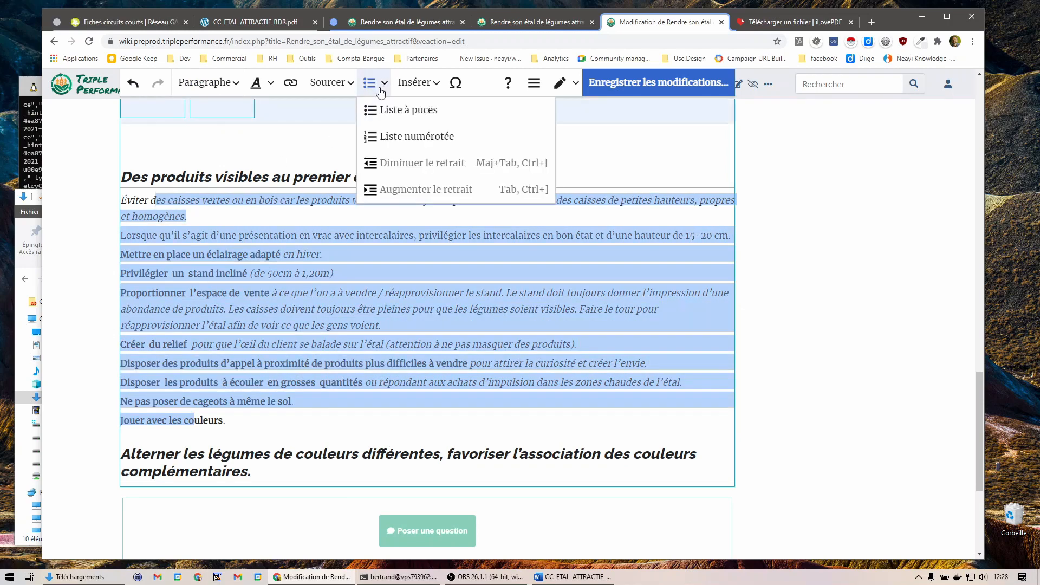
pyautogui.click(392, 110)
pyautogui.click(391, 298)
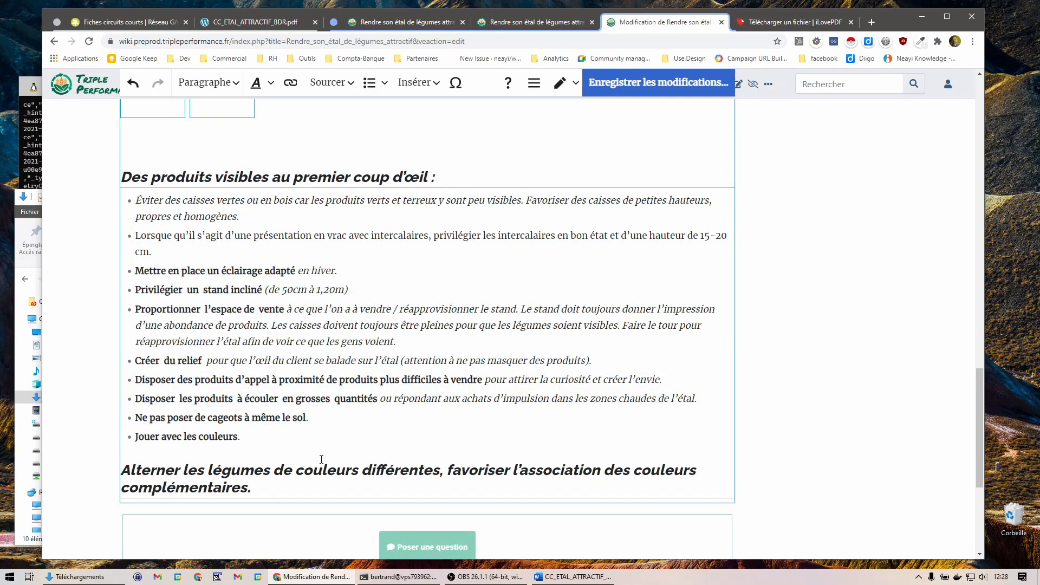
# Remove the trailing punctuation from the two new section titles and add an empty paragraph under "Alterner les légumes de couleurs différentes…".
pyautogui.click(319, 483)
pyautogui.press('BackSpace')
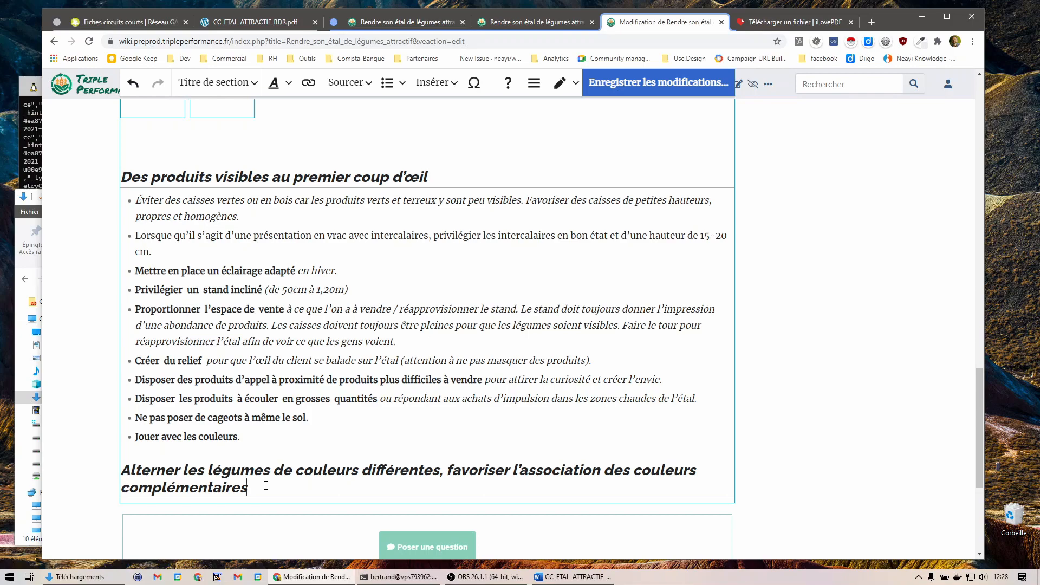
pyautogui.press('Return')
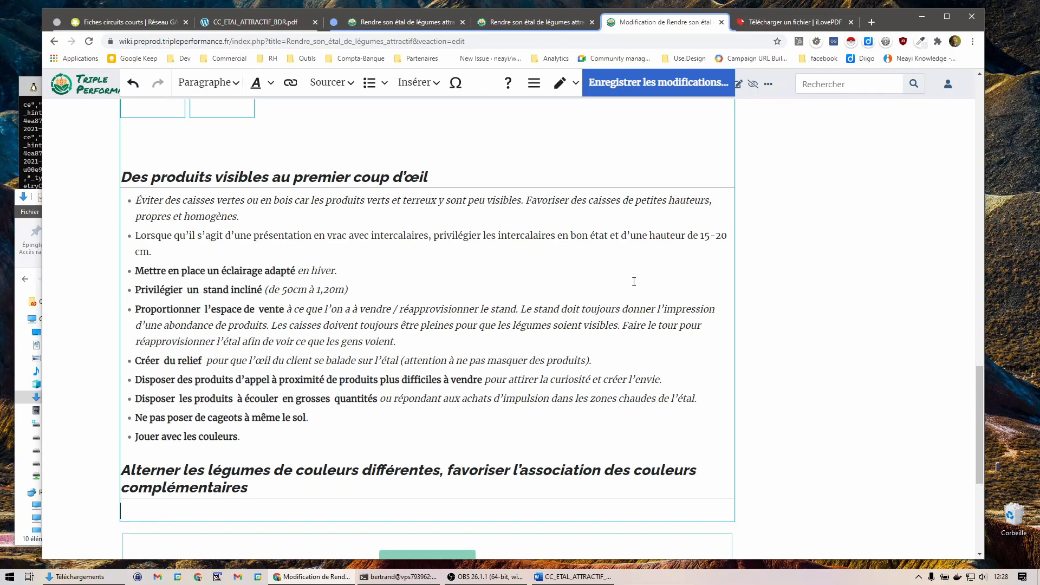
# Start a gallery under "Alterner les légumes de couleurs différentes…" containing "Un étal avec ses légumes bien disposés.jpg" and "Etal avec des concombres en vrac.jpg".
pyautogui.click(572, 577)
pyautogui.scroll(-3, 483, 260)
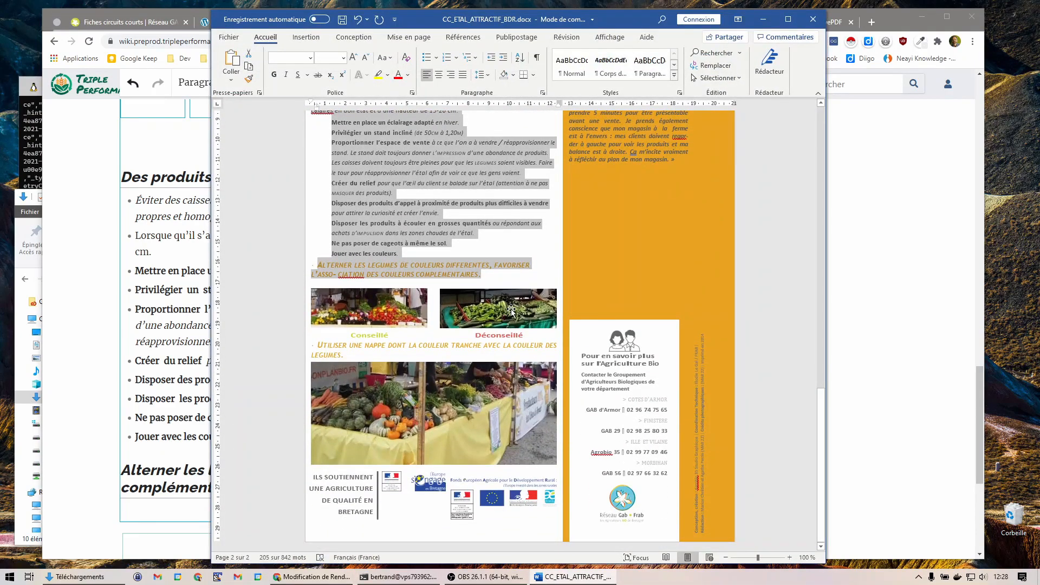
pyautogui.click(174, 515)
pyautogui.click(428, 86)
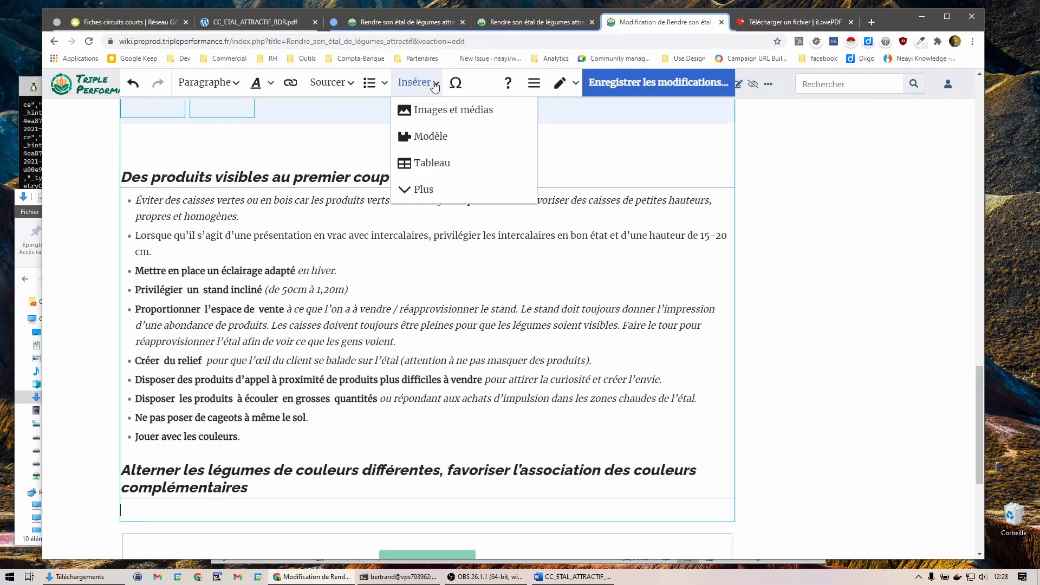
pyautogui.click(425, 189)
pyautogui.click(434, 213)
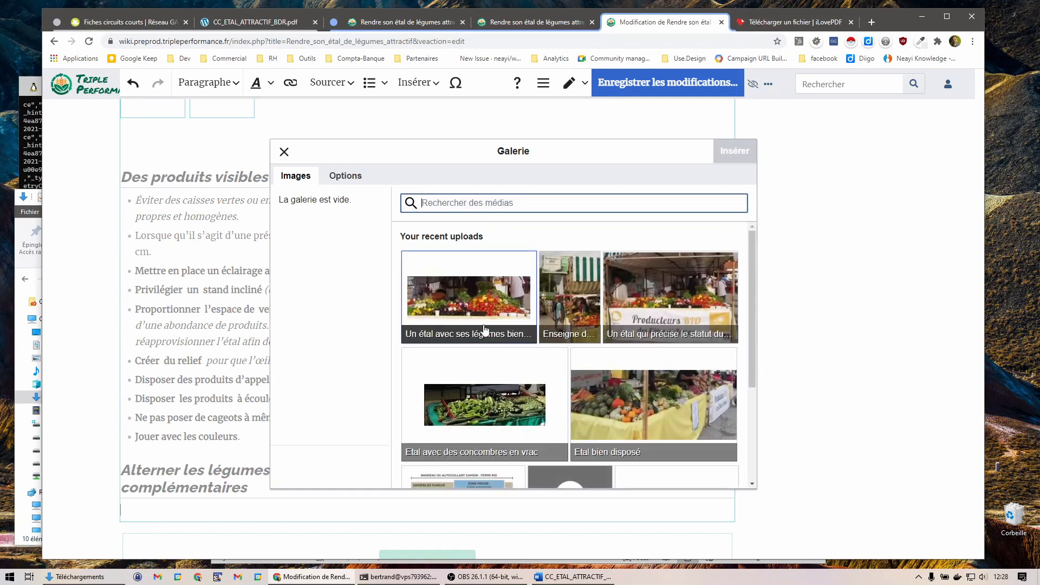
pyautogui.click(578, 577)
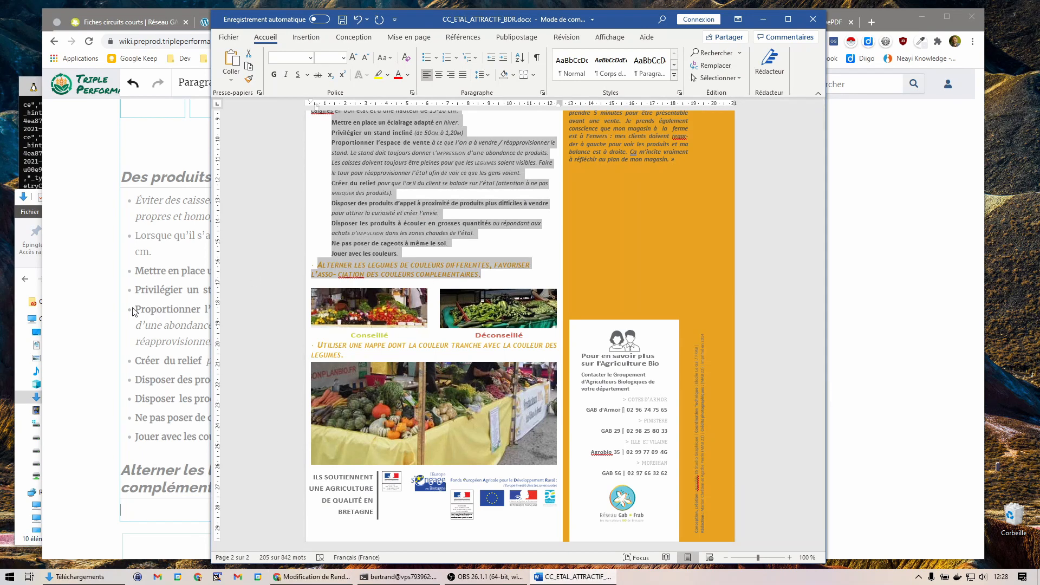
pyautogui.click(765, 22)
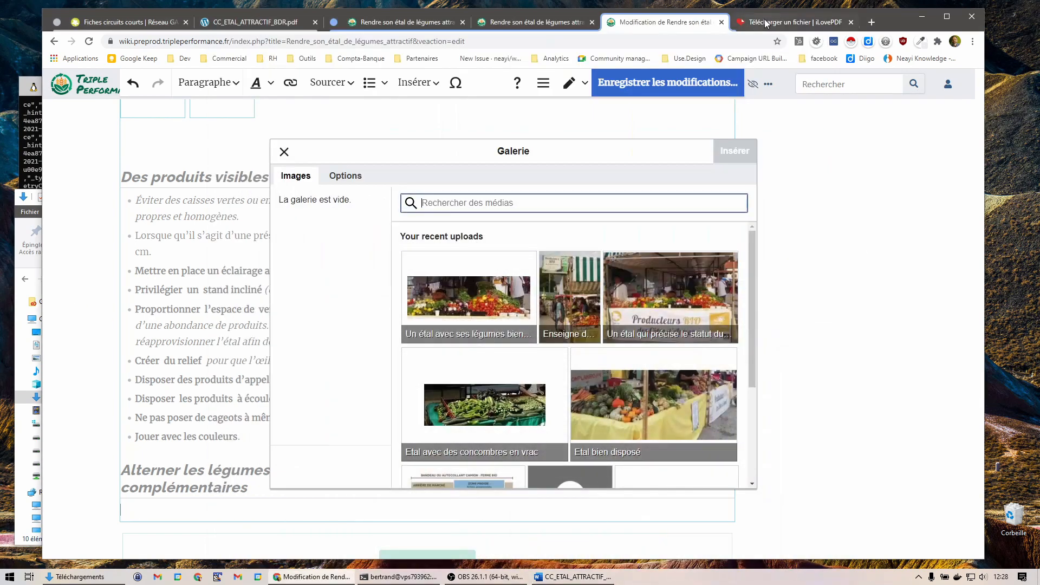
pyautogui.click(489, 301)
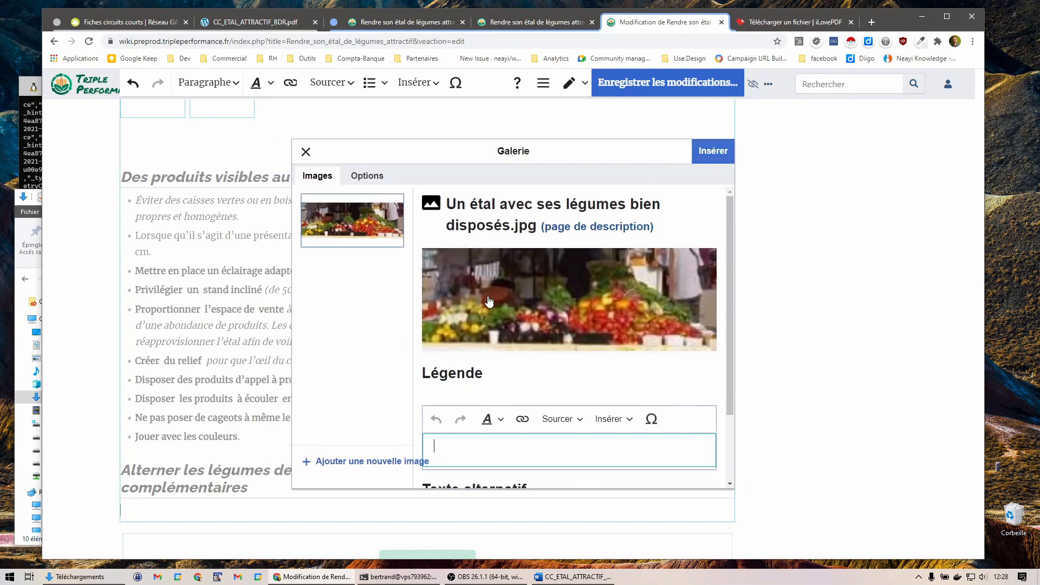
pyautogui.click(418, 462)
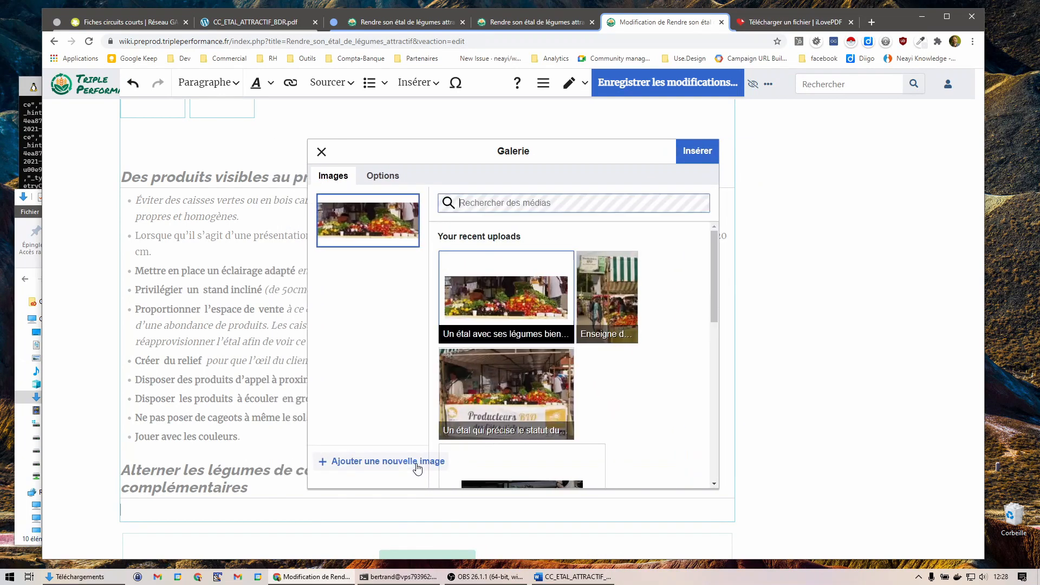
pyautogui.click(501, 416)
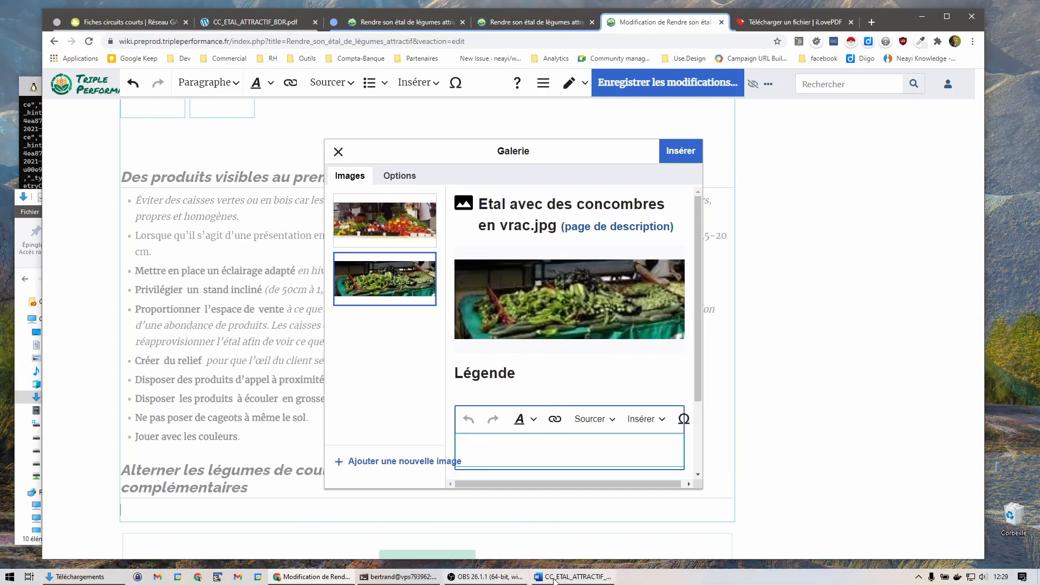
# Check the photo captions in the Word document and caption the cucumber stall image "Déconseillé" in the gallery.
pyautogui.hotkey('alt', 'Tab')
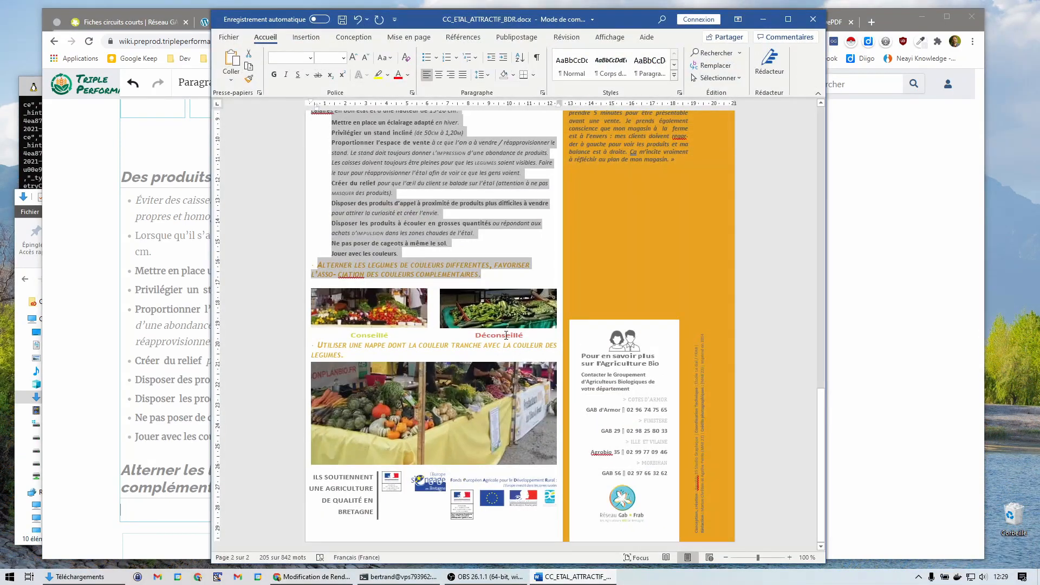
pyautogui.hotkey('alt', 'Tab')
pyautogui.click(546, 445)
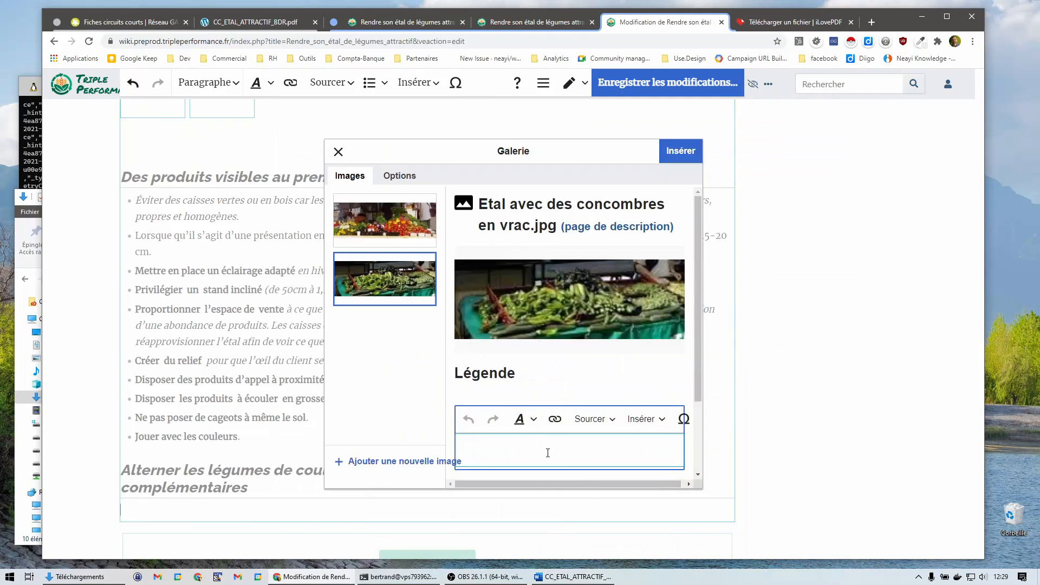
pyautogui.write('Décons')
pyautogui.hotkey('ctrl', 'a')
pyautogui.hotkey('ctrl', 'c')
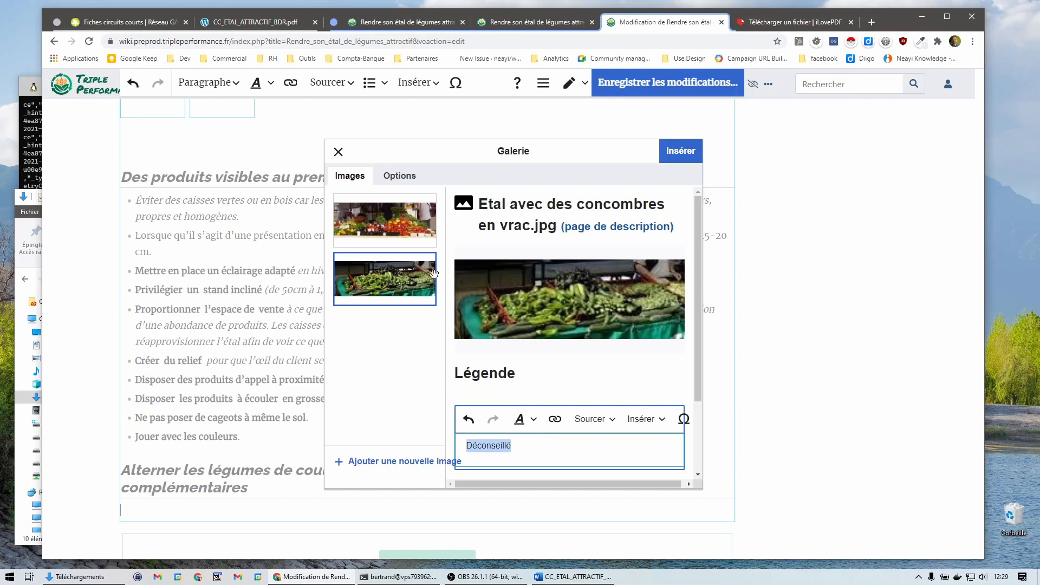
# Caption the gallery's well-arranged vegetable stall image "Conseillé" and insert the gallery with its default display options.
pyautogui.click(412, 243)
pyautogui.click(513, 468)
pyautogui.hotkey('ctrl', 'v')
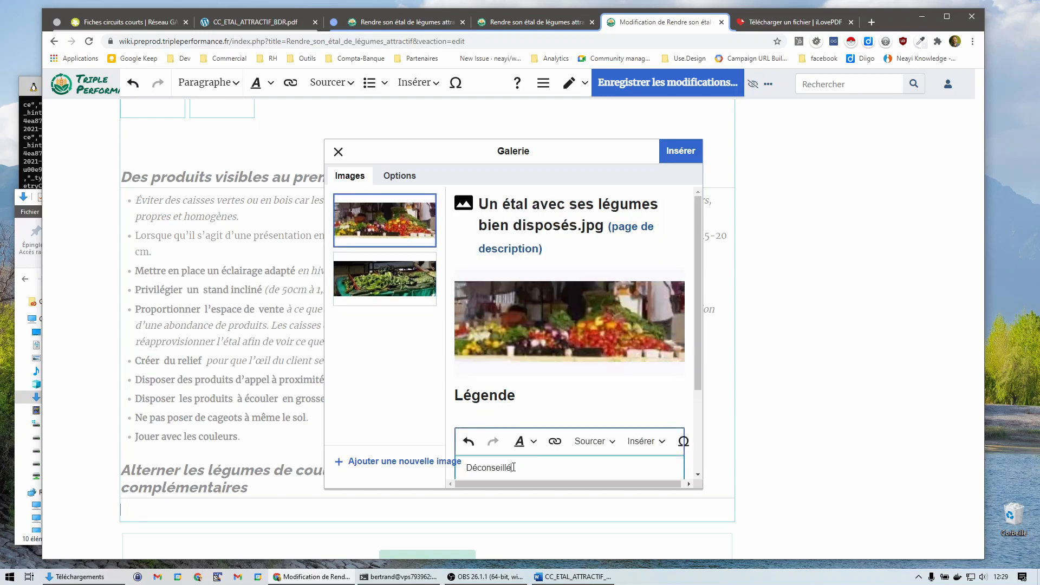
pyautogui.press('Delete')
pyautogui.press('Delete')
pyautogui.press('Delete')
pyautogui.write('C')
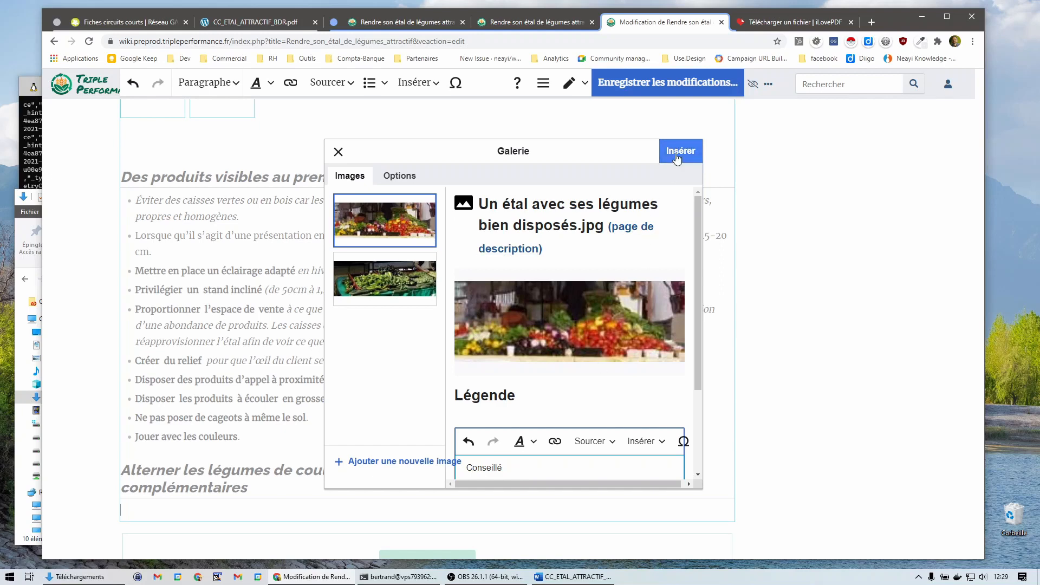
pyautogui.click(388, 179)
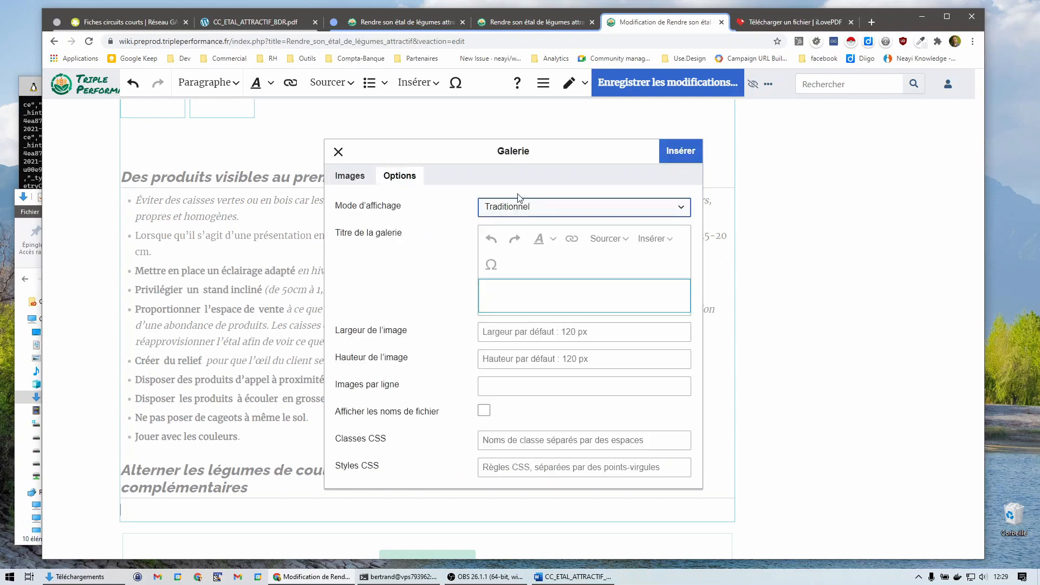
pyautogui.click(666, 157)
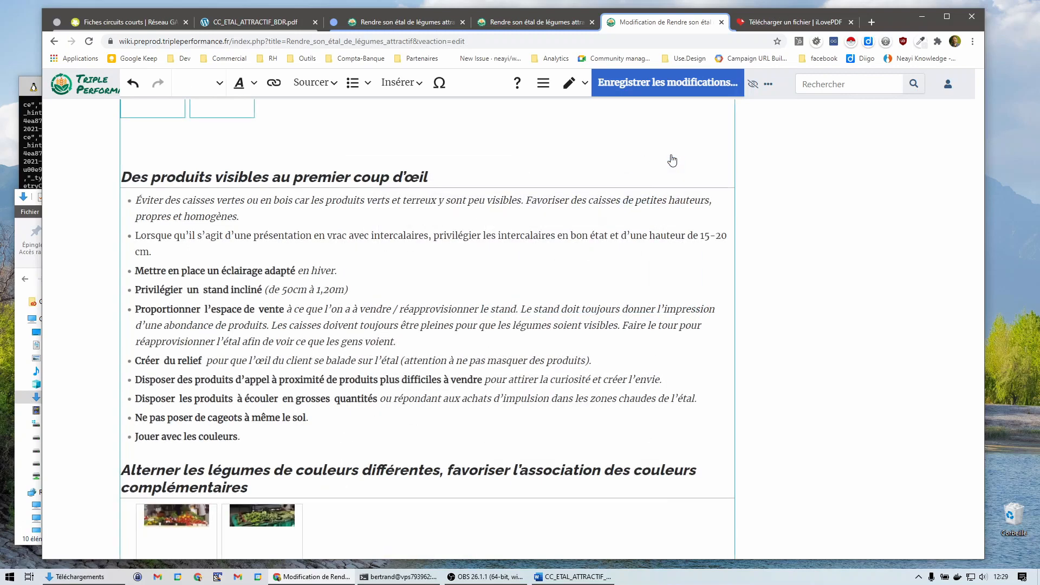
pyautogui.scroll(-3, 518, 312)
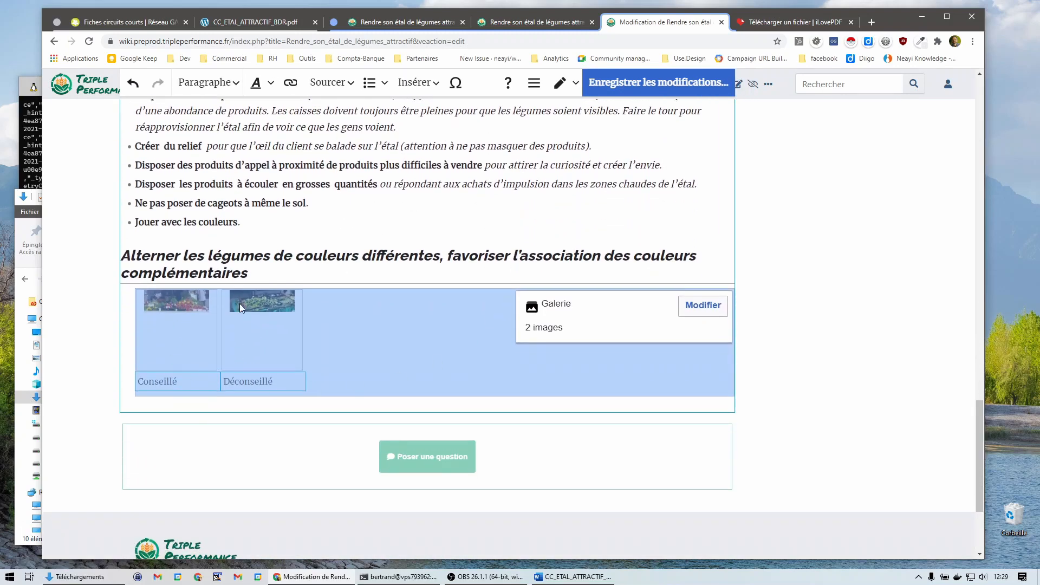
# Copy "Utiliser une nappe dont la couleur tranche avec la couleur des légumes" from the Word document below the gallery and format it as a section title.
pyautogui.click(344, 409)
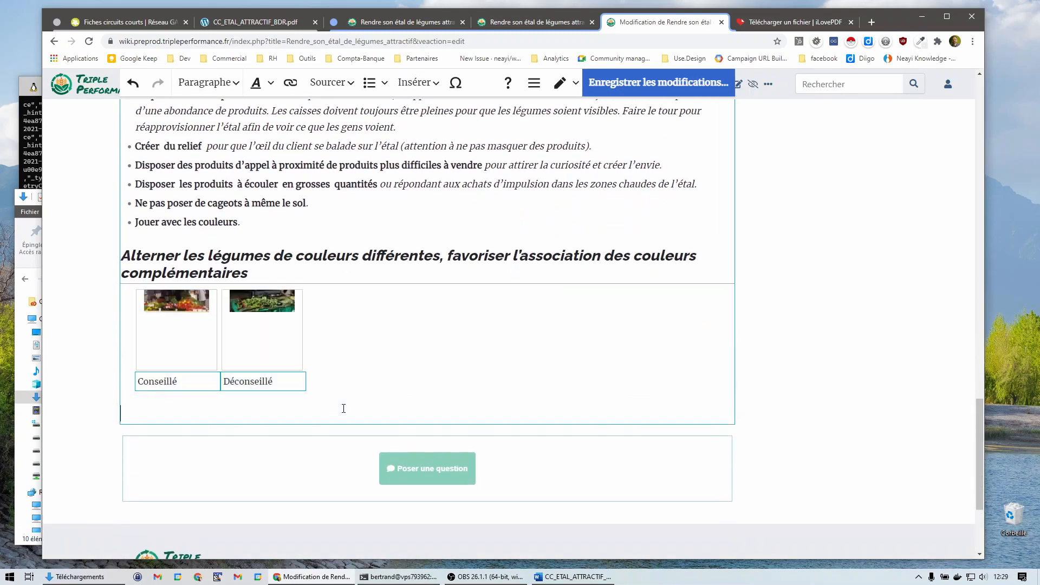
pyautogui.click(572, 576)
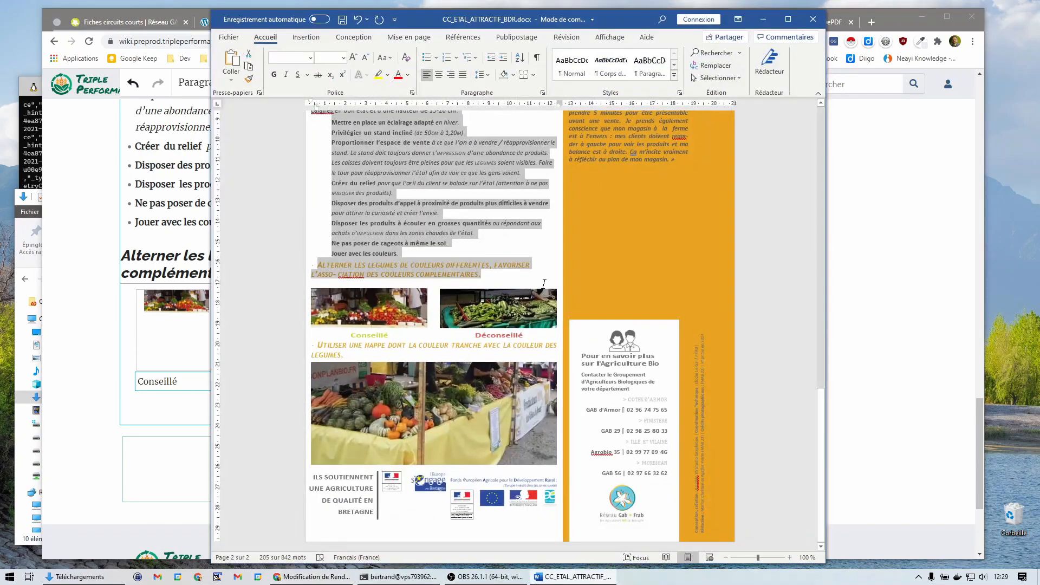
pyautogui.moveTo(320, 345); pyautogui.dragTo(341, 355)
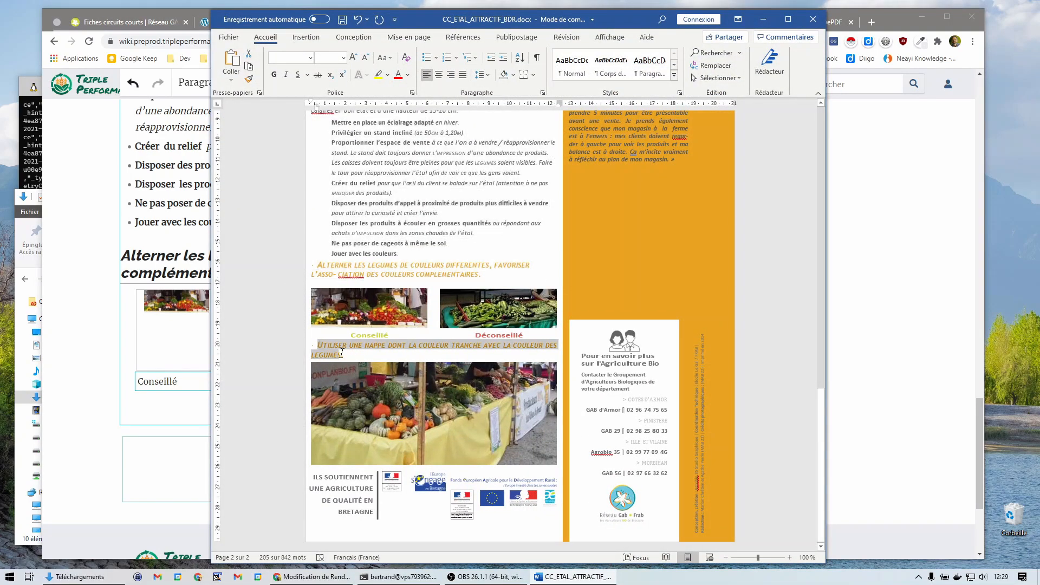
pyautogui.click(181, 410)
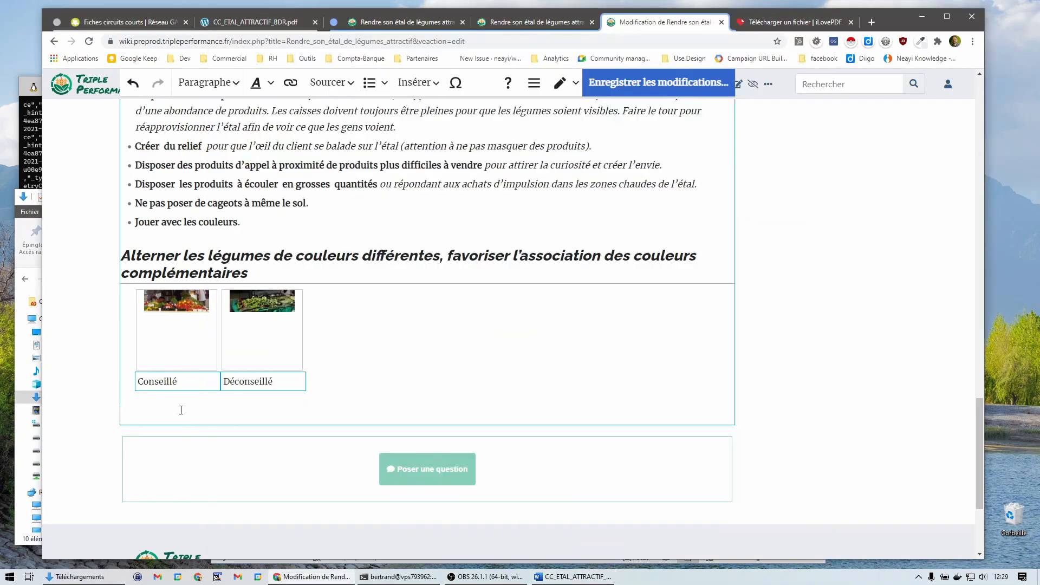
pyautogui.write('Utiliser une nappe dont la couleur tranche avec la couleur des légumes')
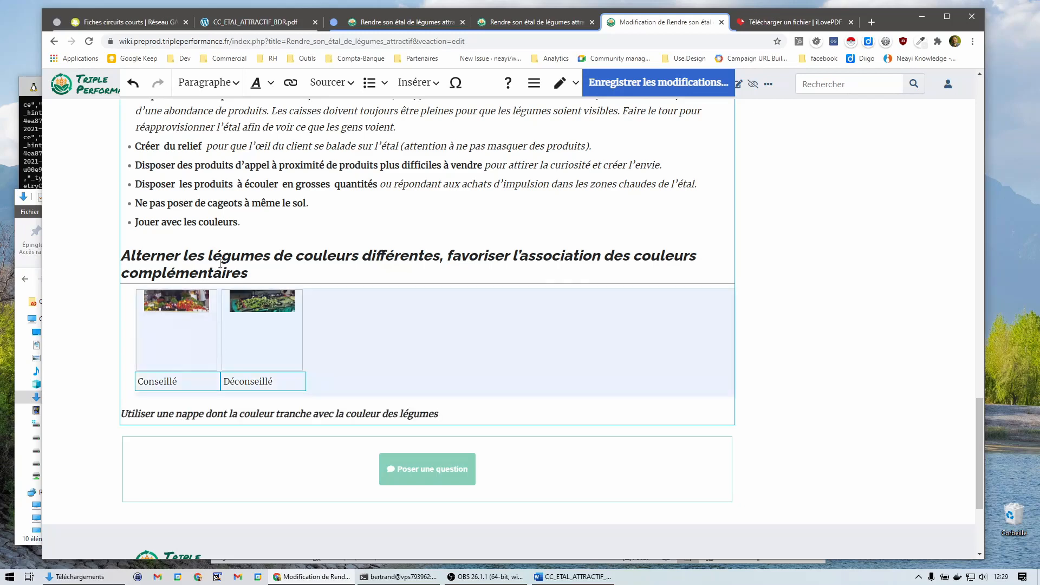
pyautogui.click(205, 82)
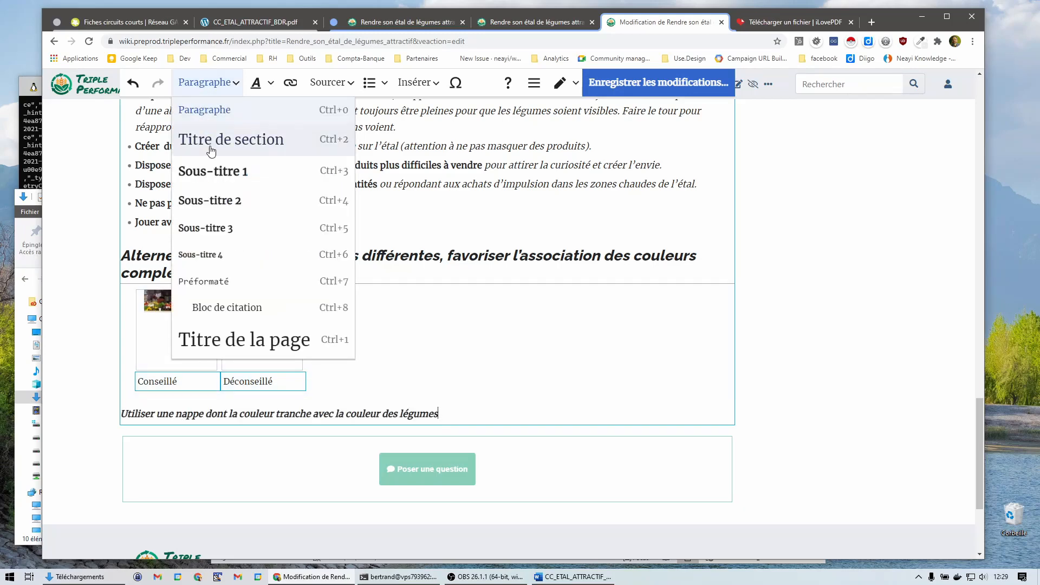
pyautogui.click(211, 147)
# Insert the image "Etal bien disposé.jpg" in a new paragraph under the "Utiliser une nappe…" title, with text wrapping turned off.
pyautogui.press('Return')
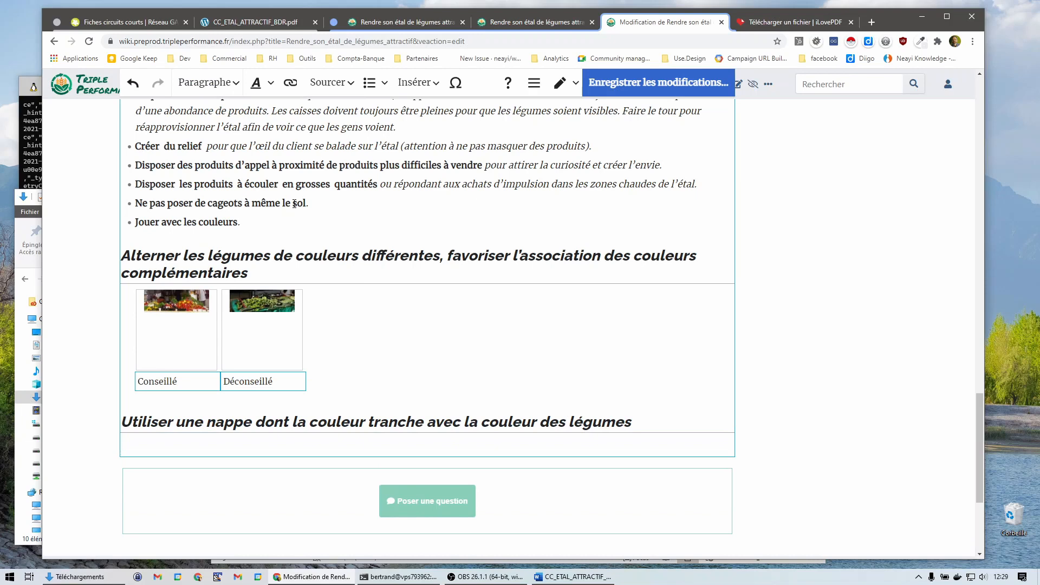
pyautogui.click(415, 82)
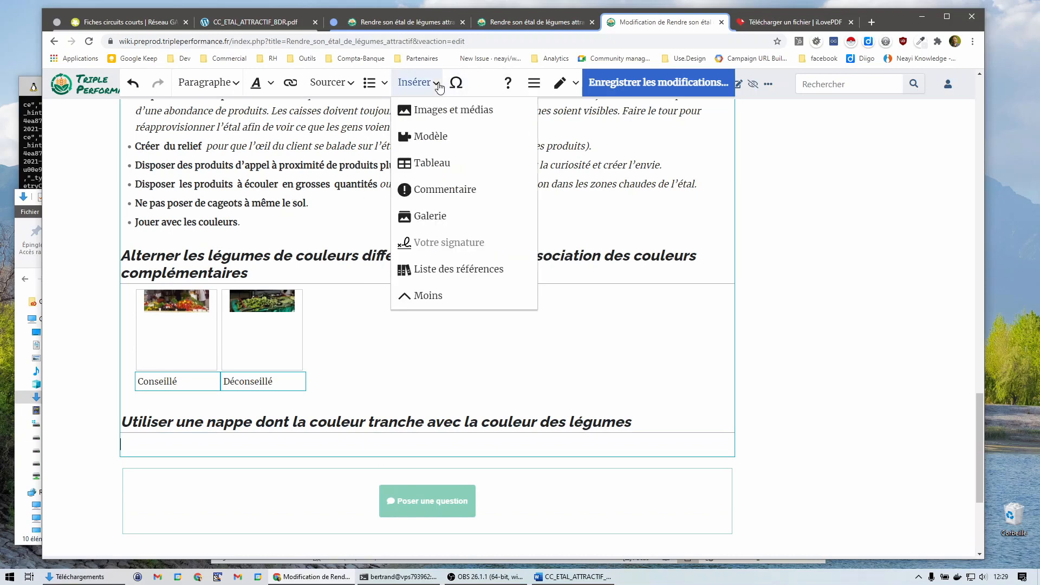
pyautogui.click(433, 111)
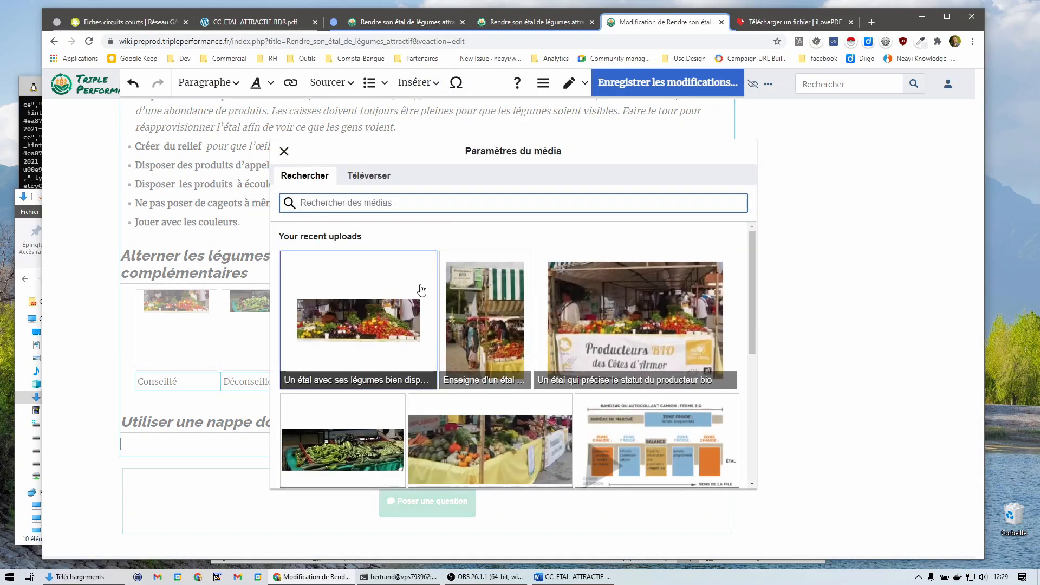
pyautogui.scroll(-1, 412, 346)
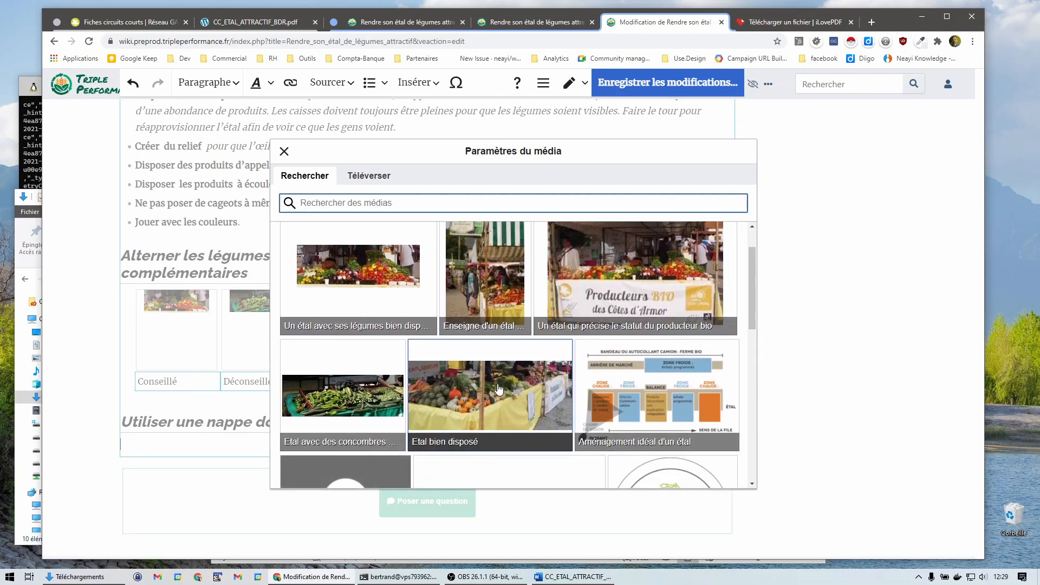
pyautogui.click(499, 385)
pyautogui.click(709, 151)
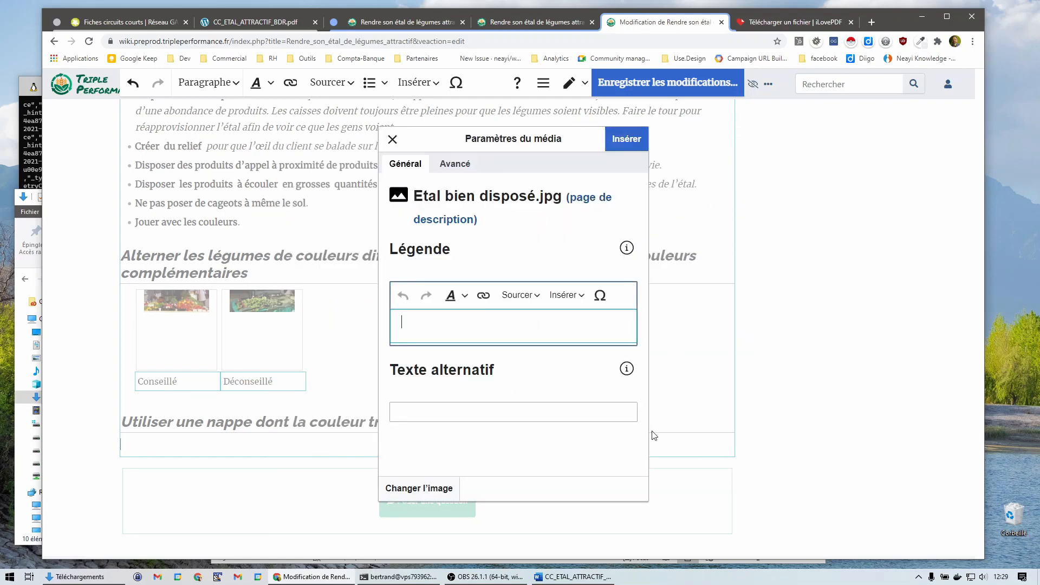
pyautogui.click(455, 163)
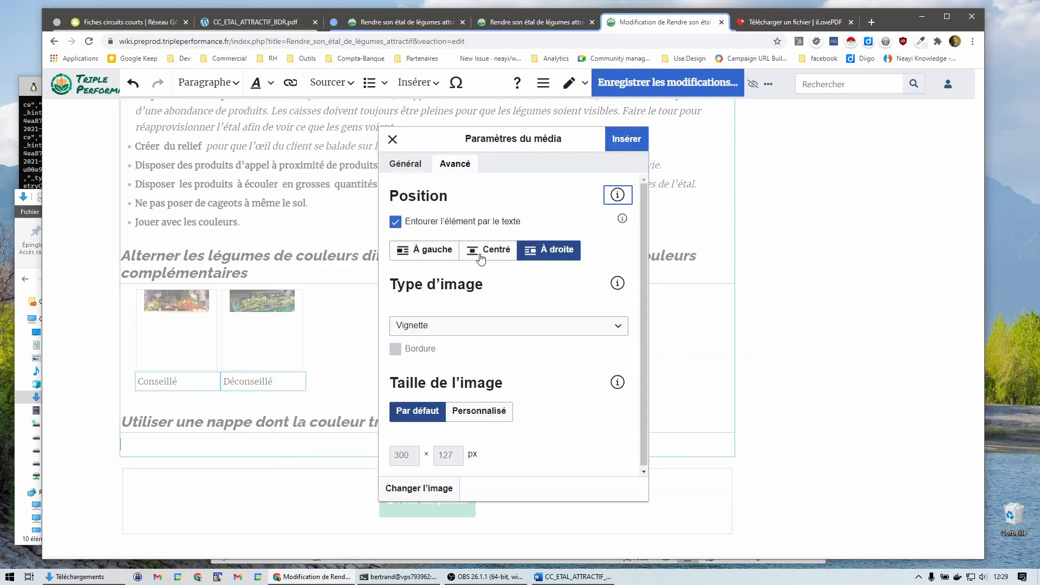
pyautogui.click(429, 222)
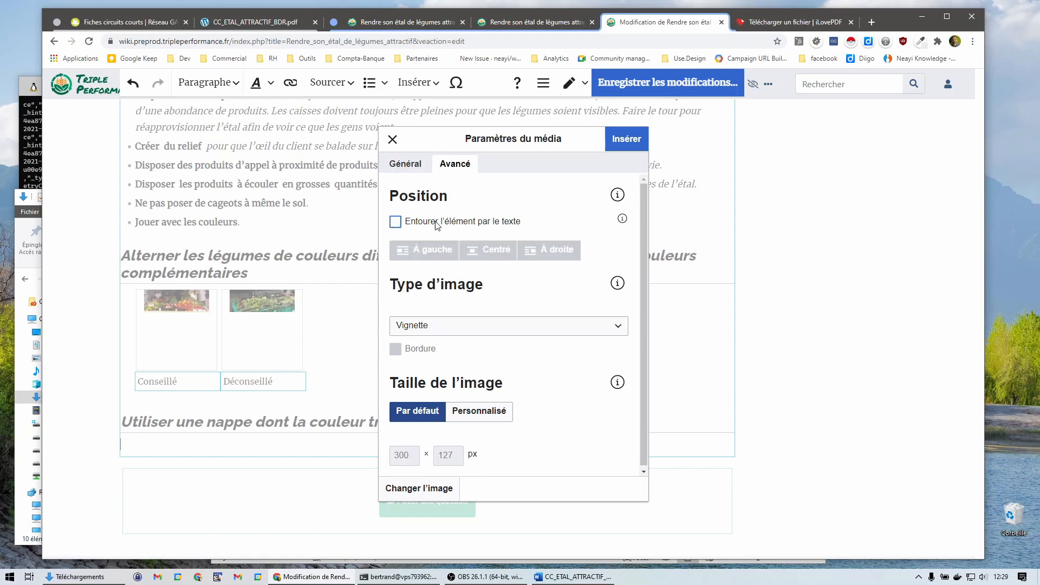
pyautogui.click(627, 139)
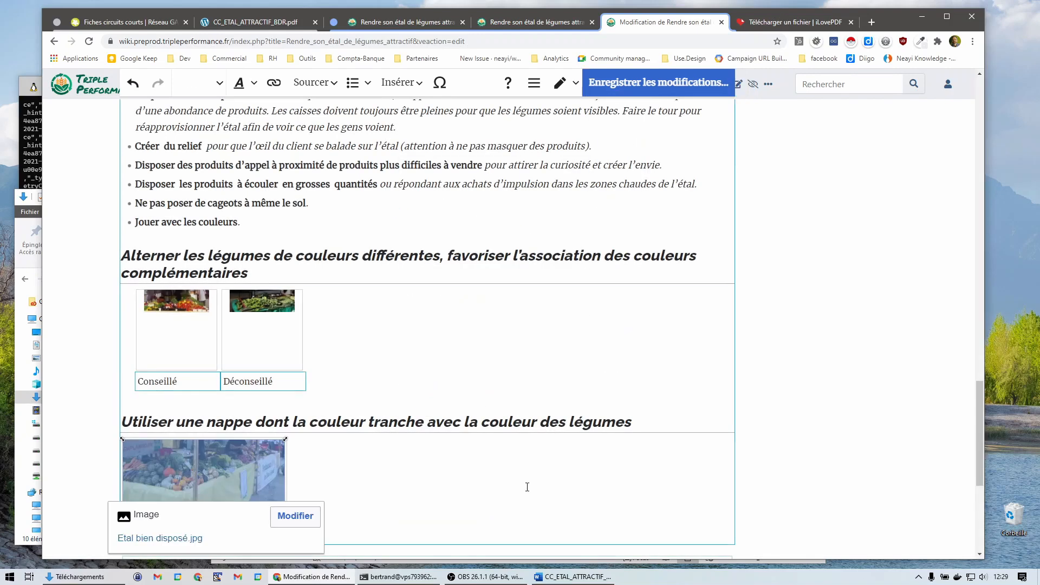
# Compare with the Word document and enlarge the "Etal bien disposé.jpg" image to about one and a half times its width, keeping its proportions.
pyautogui.click(575, 577)
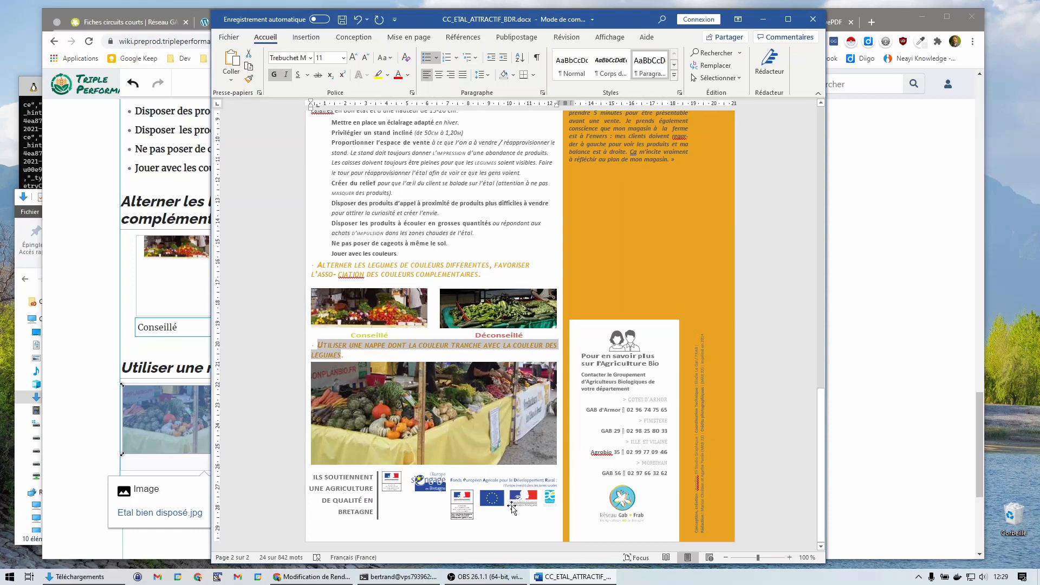
pyautogui.click(89, 378)
pyautogui.scroll(-2, 353, 339)
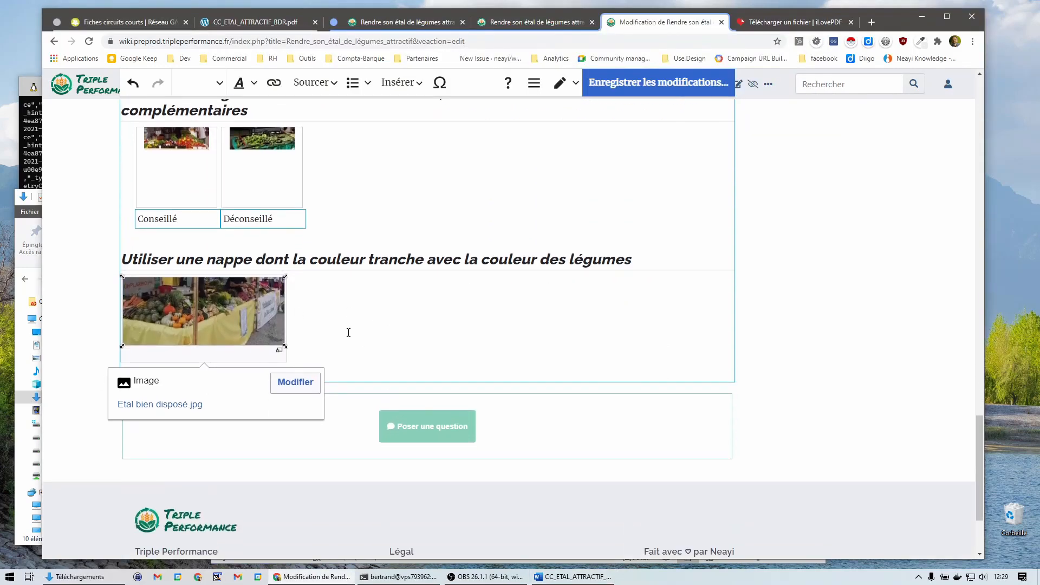
pyautogui.moveTo(283, 349); pyautogui.dragTo(416, 406)
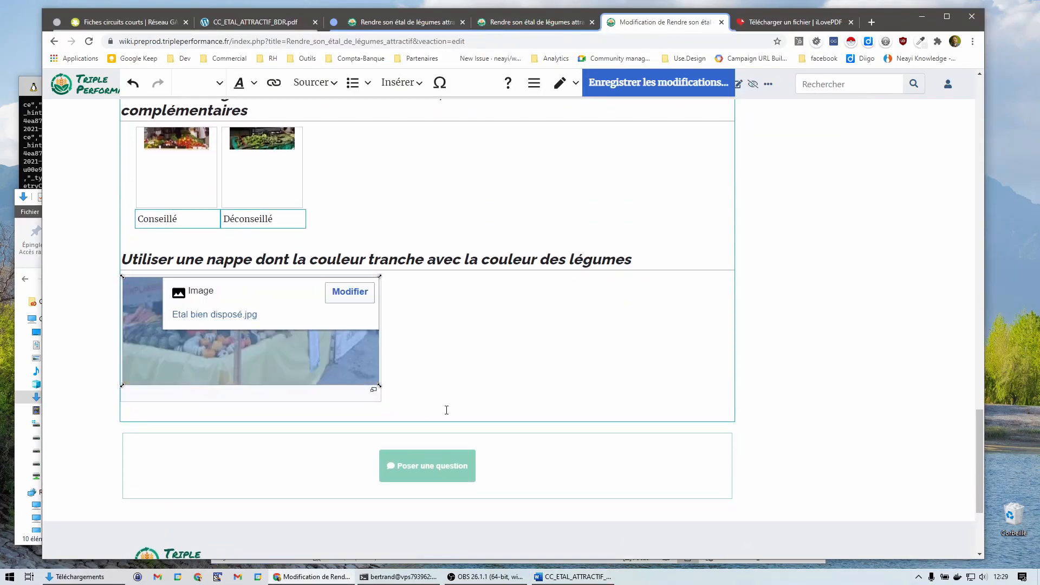
# Deselect the image and save the changes to the wiki page.
pyautogui.click(468, 373)
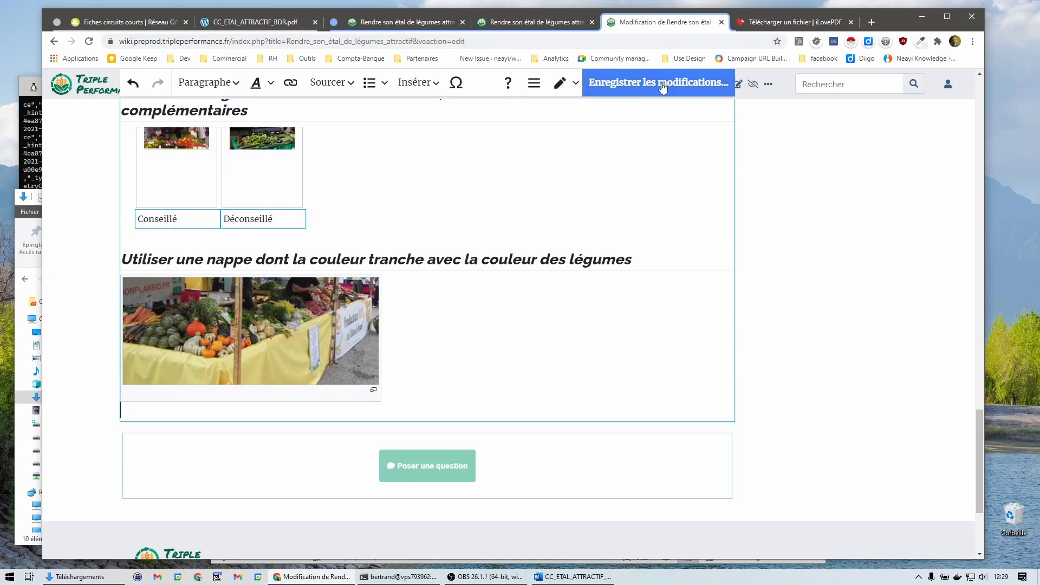
pyautogui.click(663, 88)
pyautogui.click(592, 203)
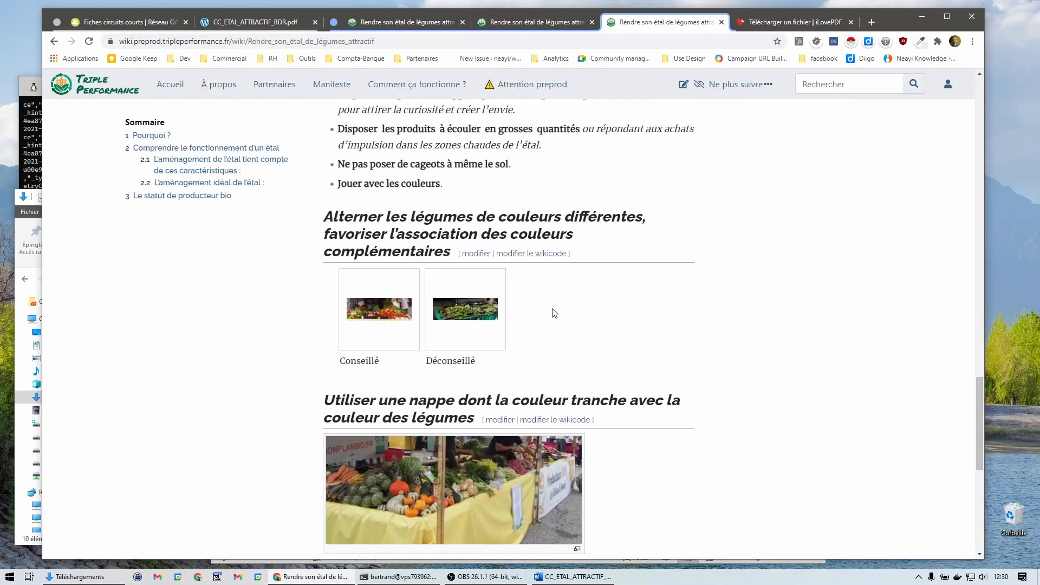
# Compare the end of the saved wiki page with the PDF and view the "Déconseillé" gallery photo full size.
pyautogui.scroll(-1, 465, 312)
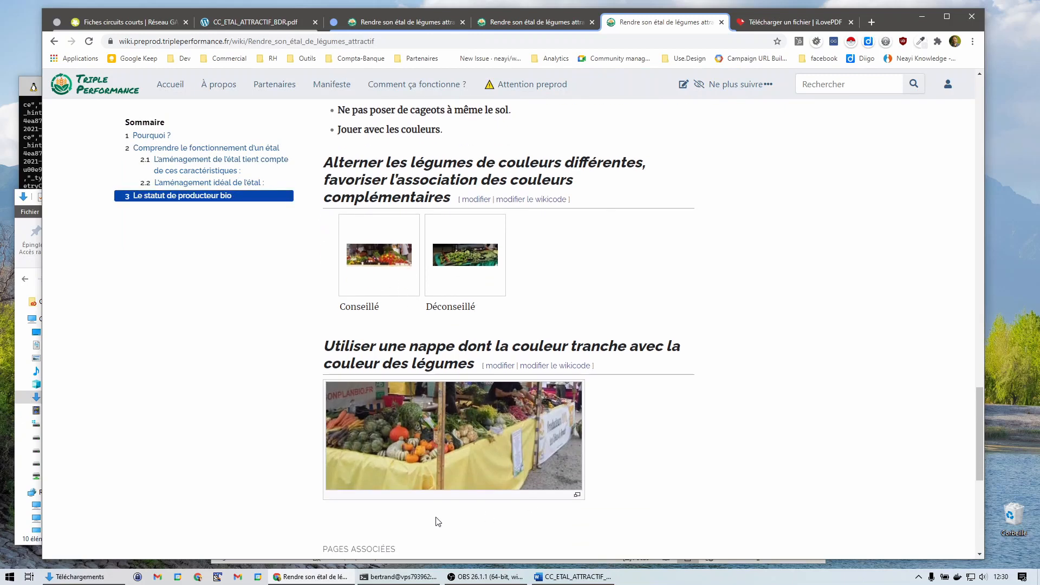
pyautogui.click(322, 27)
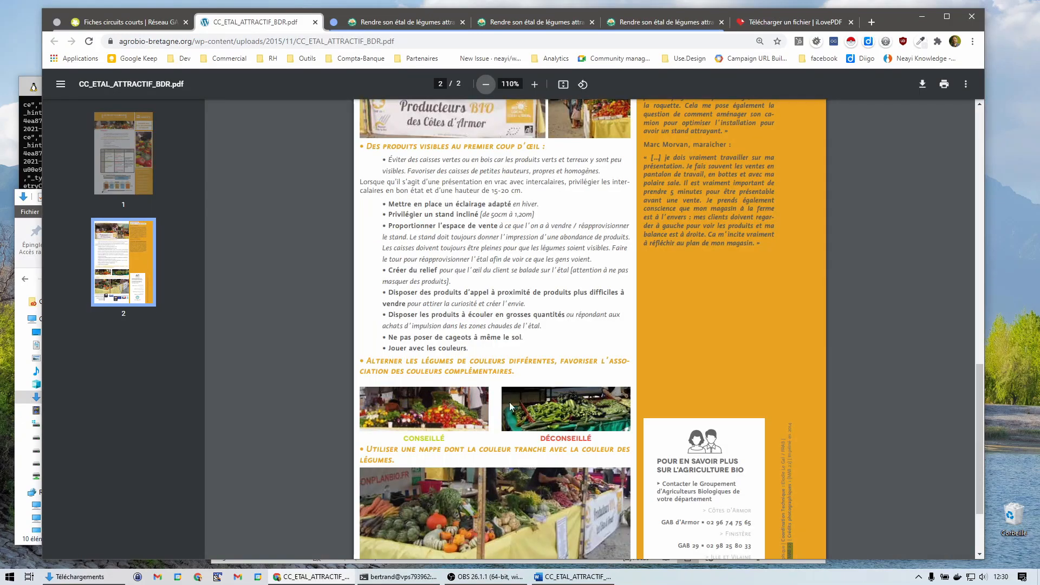
pyautogui.click(394, 23)
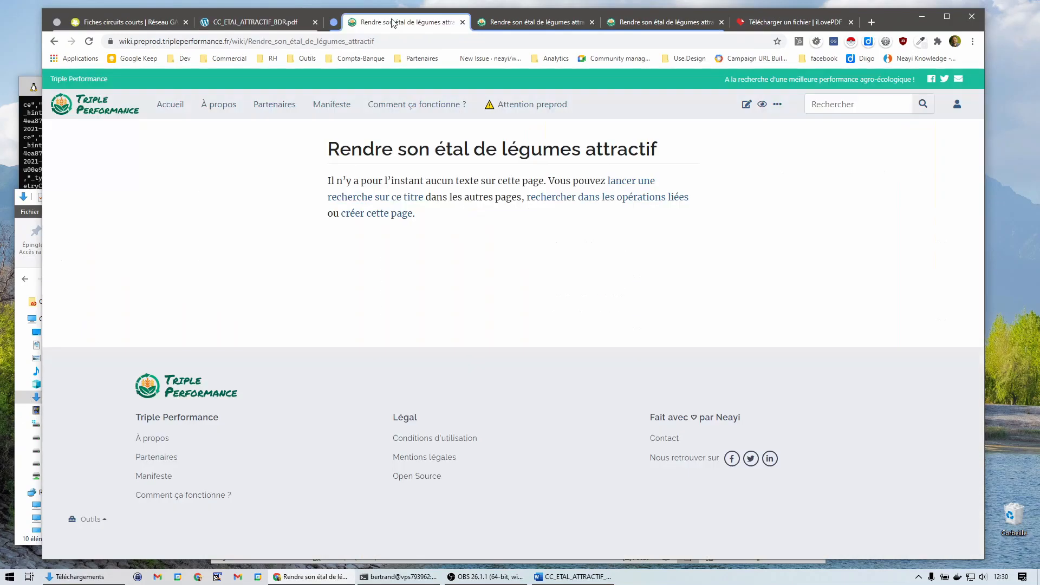
pyautogui.click(665, 20)
pyautogui.click(466, 257)
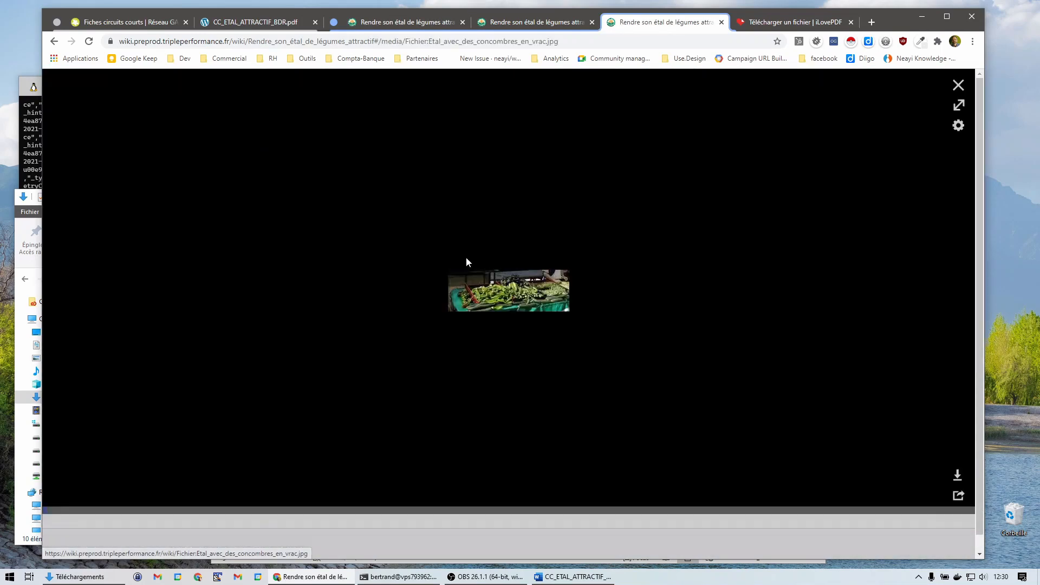
pyautogui.click(957, 85)
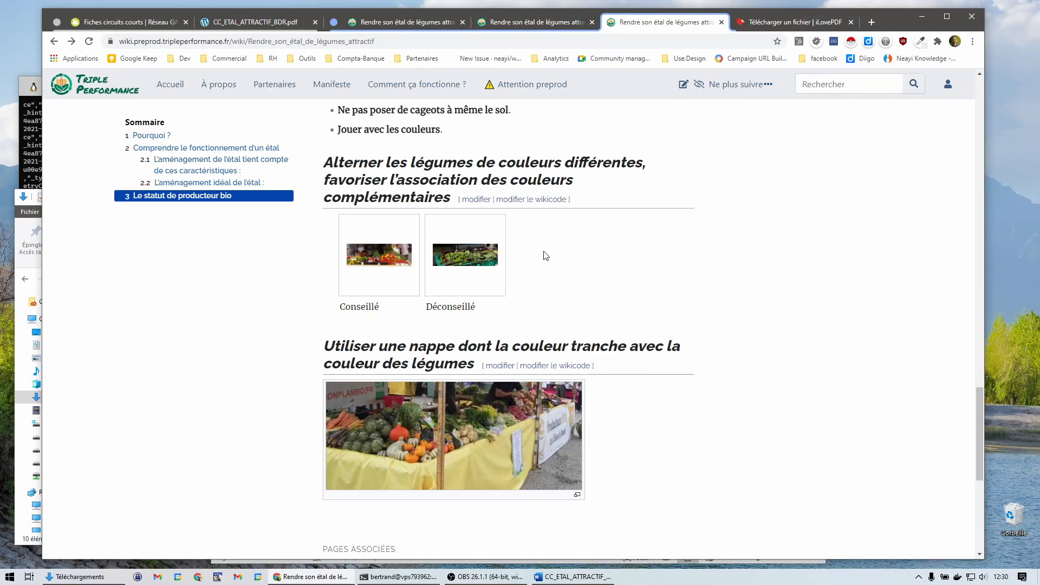
# Review the lower sections of the wiki page and leaf through the gallery slides under "Le statut de producteur bio".
pyautogui.scroll(-3, 568, 278)
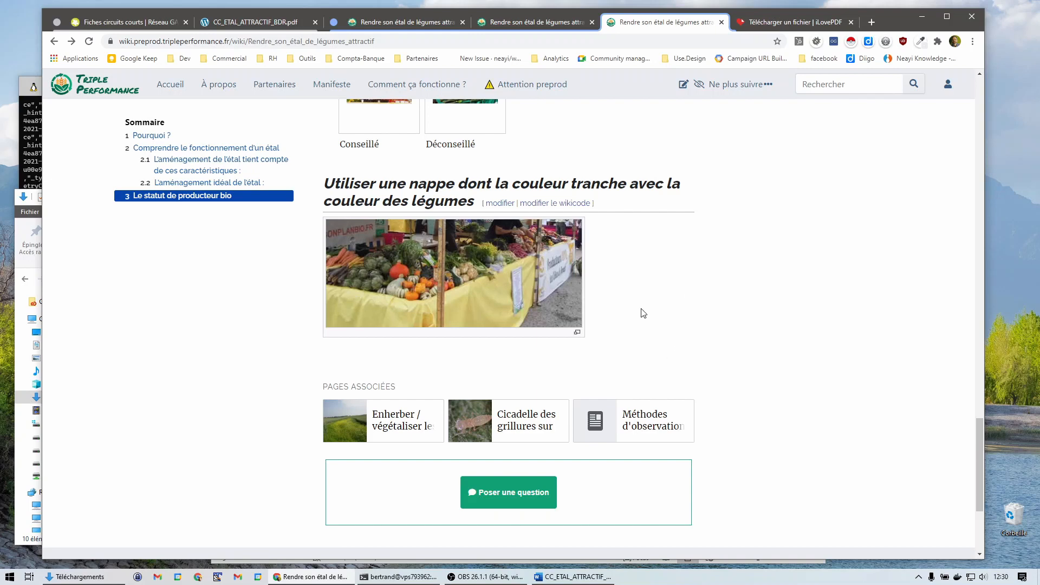
pyautogui.scroll(3, 643, 318)
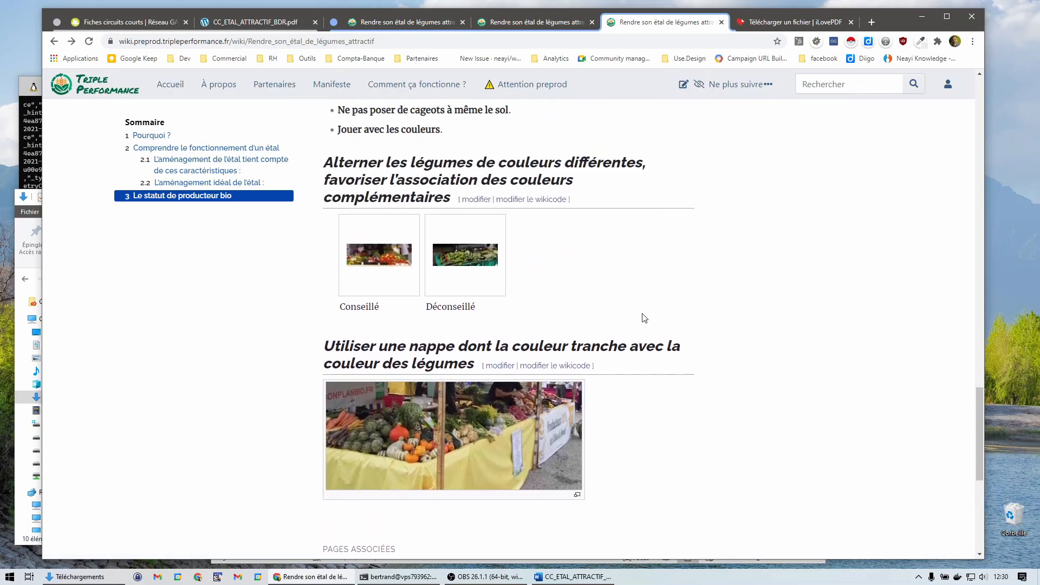
pyautogui.scroll(8, 644, 318)
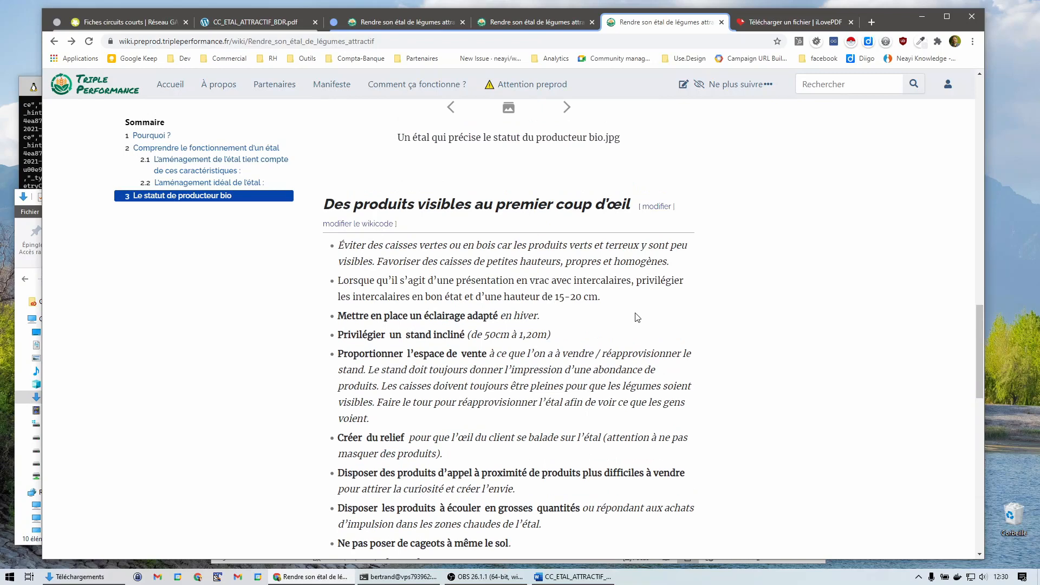
pyautogui.scroll(-2, 511, 436)
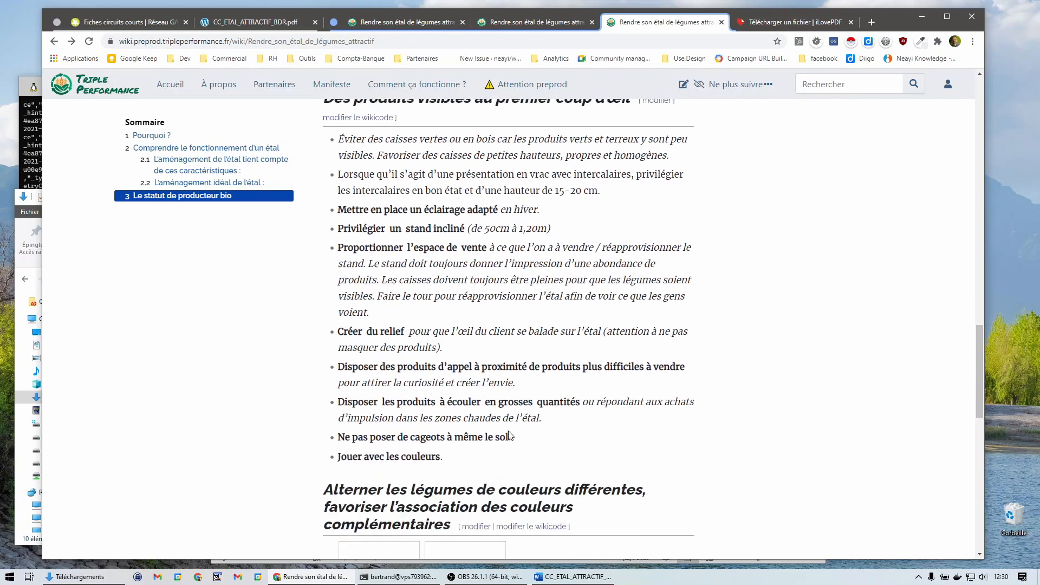
pyautogui.scroll(5, 509, 439)
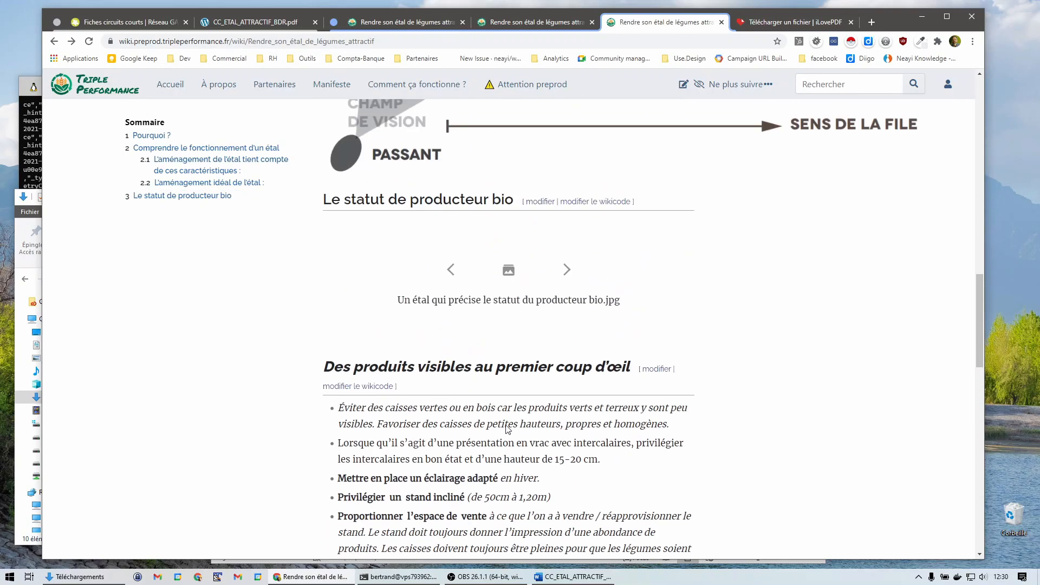
pyautogui.scroll(1, 505, 425)
pyautogui.click(451, 324)
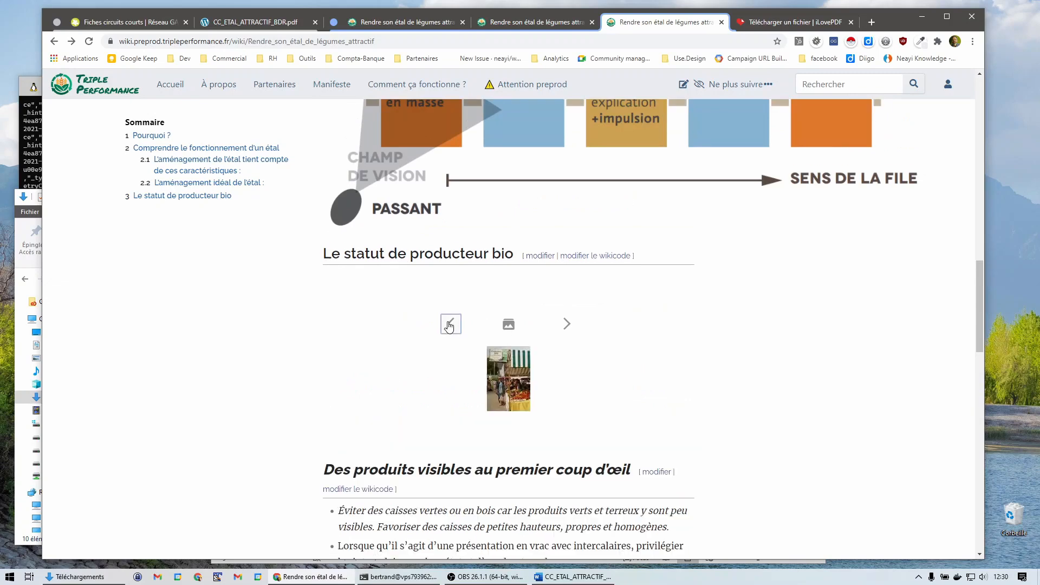
pyautogui.click(565, 324)
pyautogui.click(455, 330)
# Purge the wiki page and check the slides of the "Le statut de producteur bio" gallery again.
pyautogui.click(769, 84)
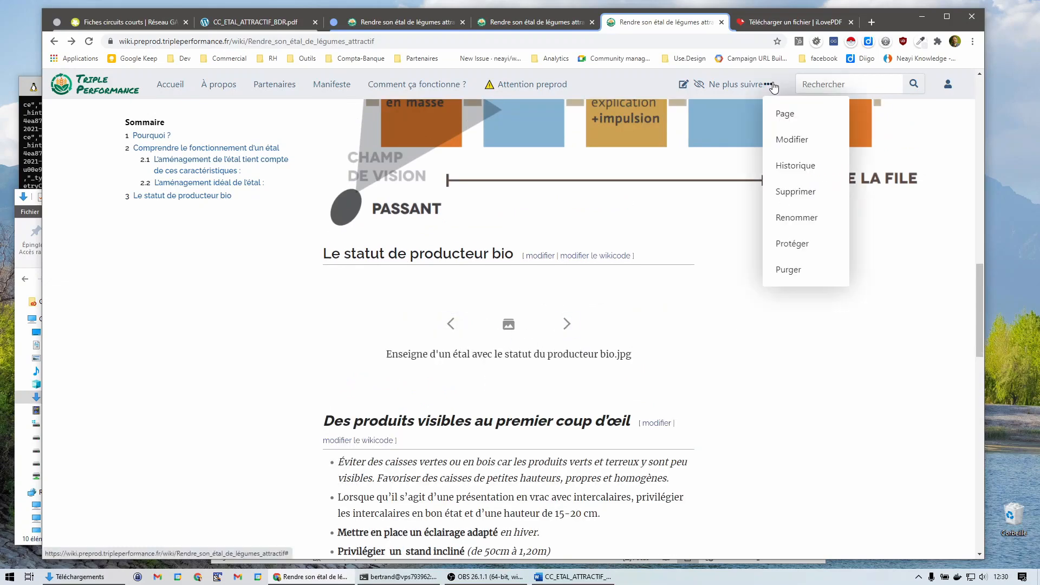
pyautogui.click(786, 269)
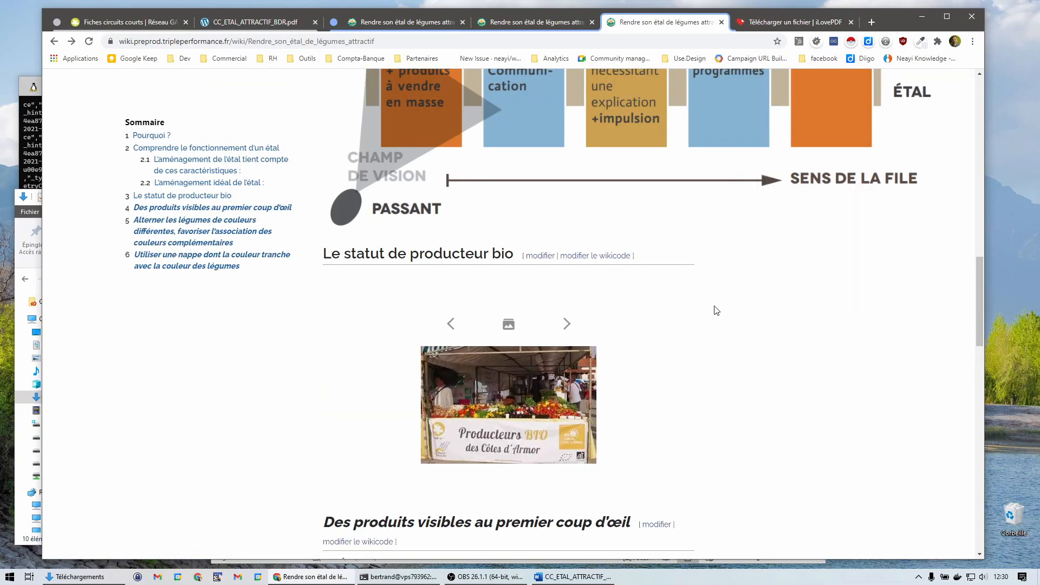
pyautogui.scroll(-5, 715, 313)
pyautogui.scroll(7, 715, 313)
pyautogui.click(567, 217)
pyautogui.click(568, 218)
pyautogui.click(569, 218)
pyautogui.click(568, 219)
# Review the wiki page's stall diagram, comparison table and opening sections against the first page of the PDF.
pyautogui.scroll(4, 705, 257)
pyautogui.scroll(2, 703, 260)
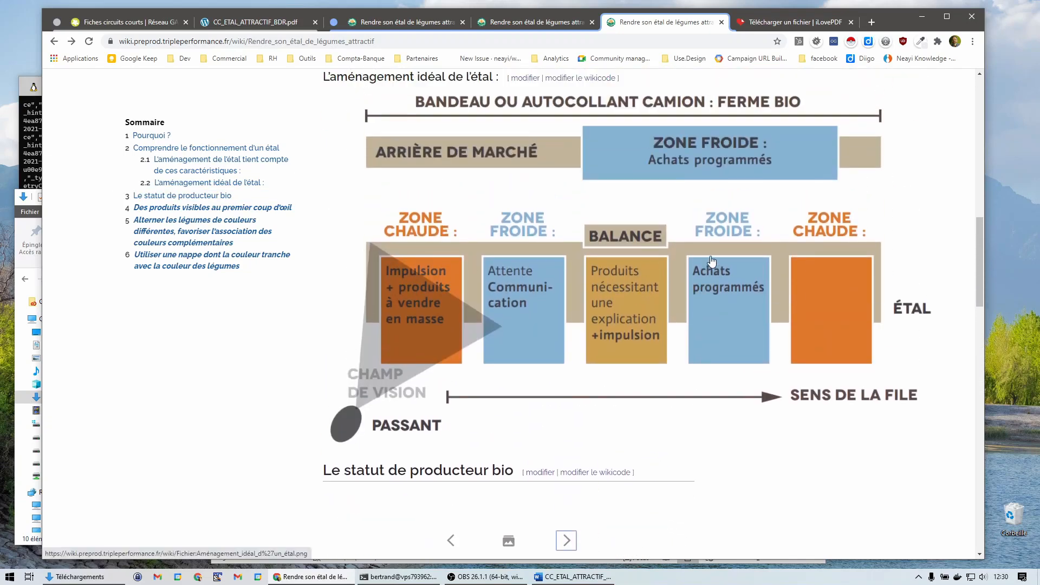
pyautogui.scroll(1, 697, 282)
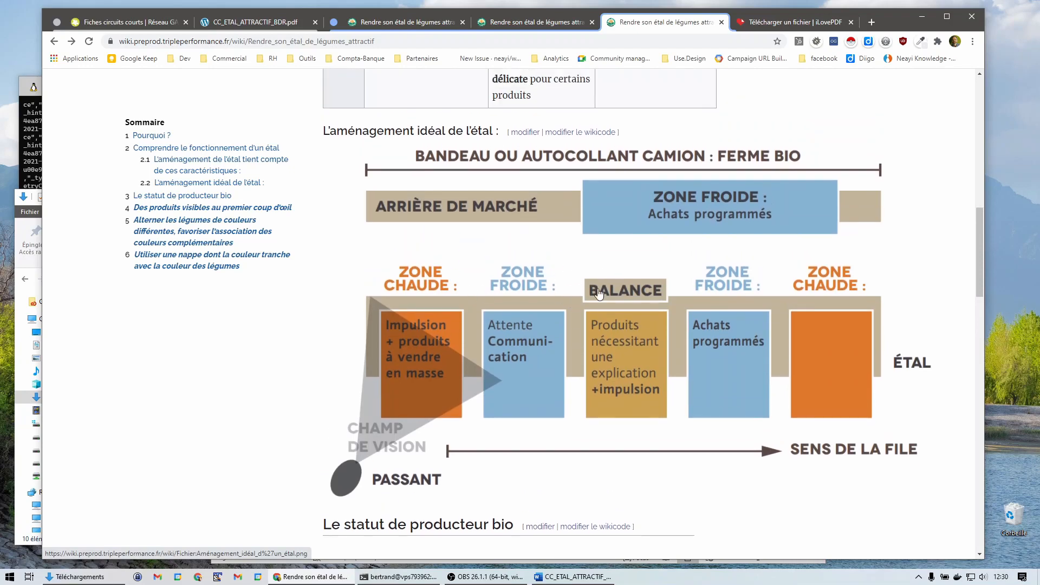
pyautogui.scroll(1, 595, 307)
pyautogui.scroll(3, 595, 307)
pyautogui.scroll(3, 564, 346)
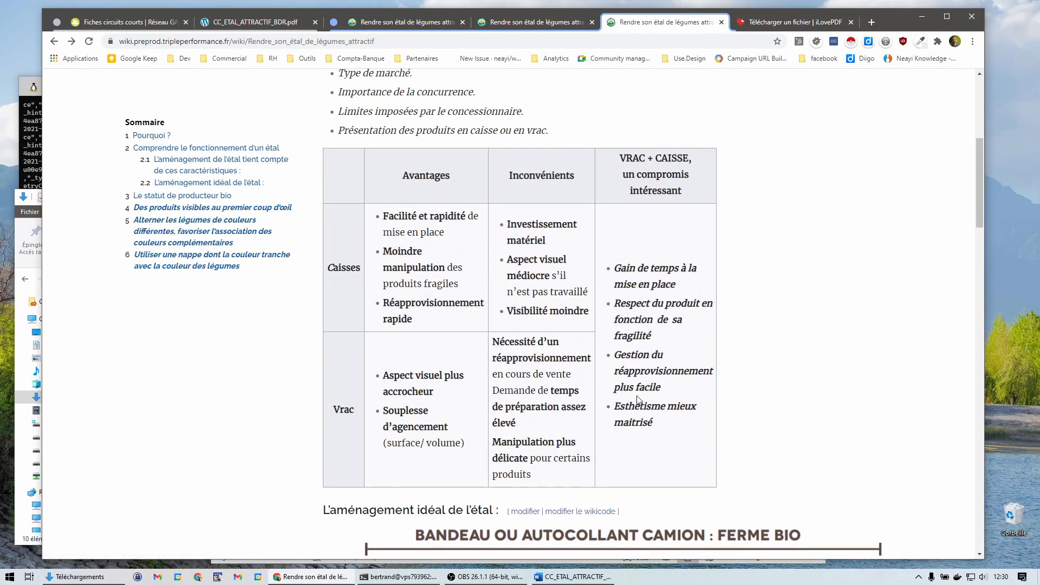
pyautogui.scroll(5, 638, 400)
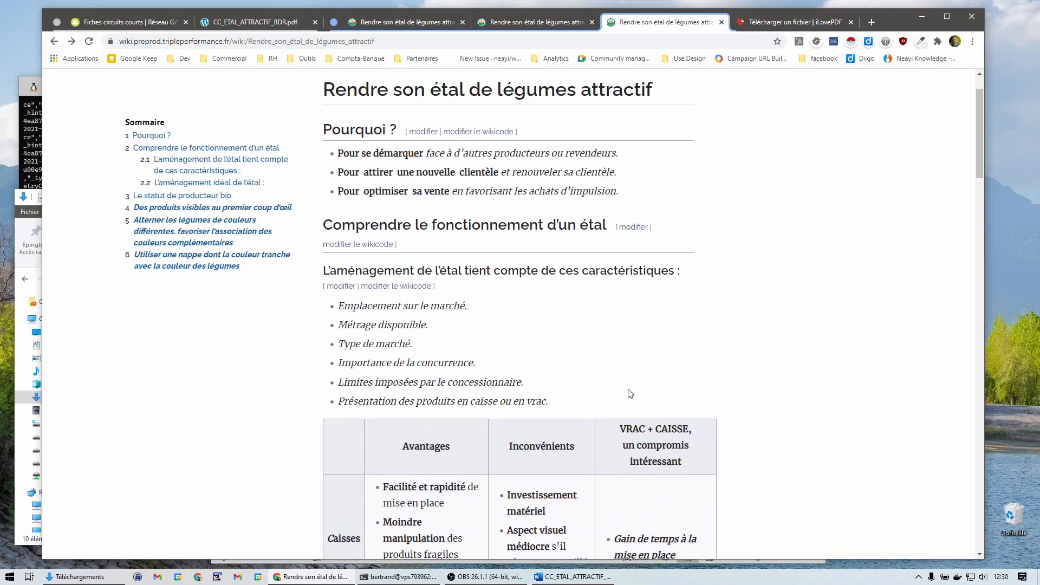
pyautogui.scroll(-5, 630, 394)
pyautogui.click(255, 21)
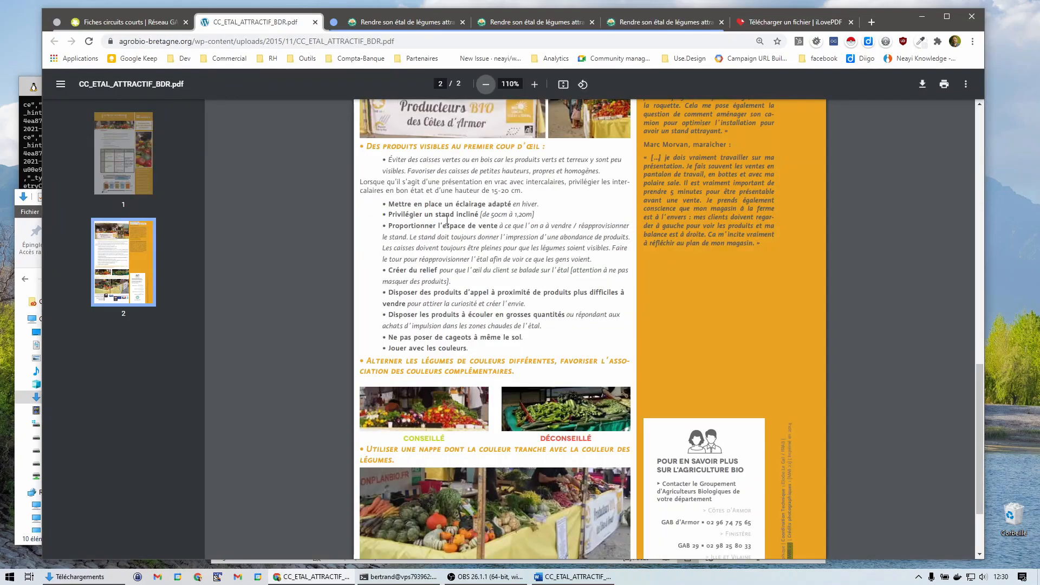
pyautogui.scroll(12, 437, 206)
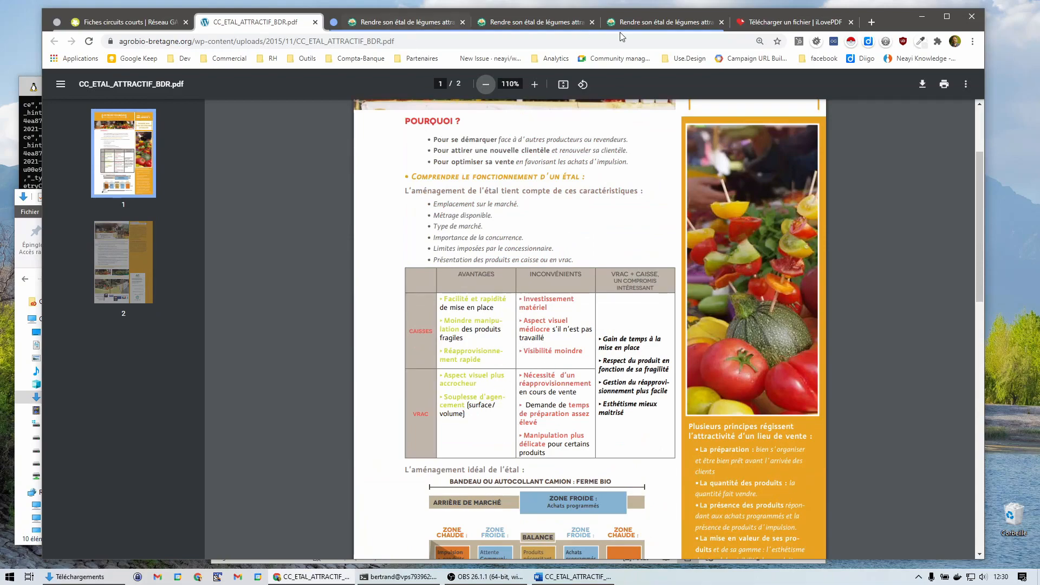
pyautogui.click(649, 22)
pyautogui.scroll(5, 504, 249)
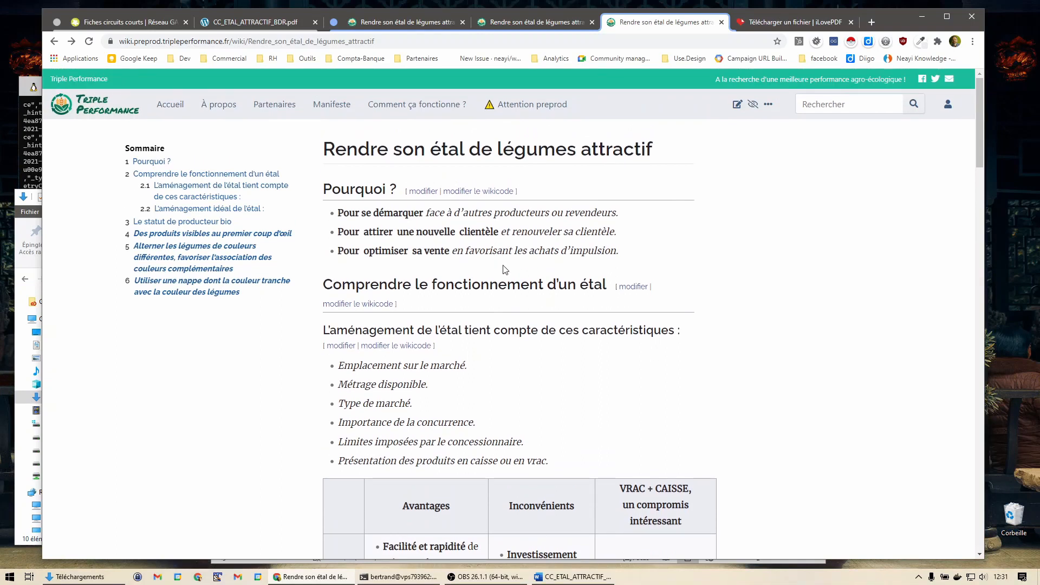
# Open the page for editing and add the section title "Sources et annexes" below the last stall photo.
pyautogui.scroll(-1, 982, 157)
pyautogui.moveTo(981, 176); pyautogui.dragTo(959, 497)
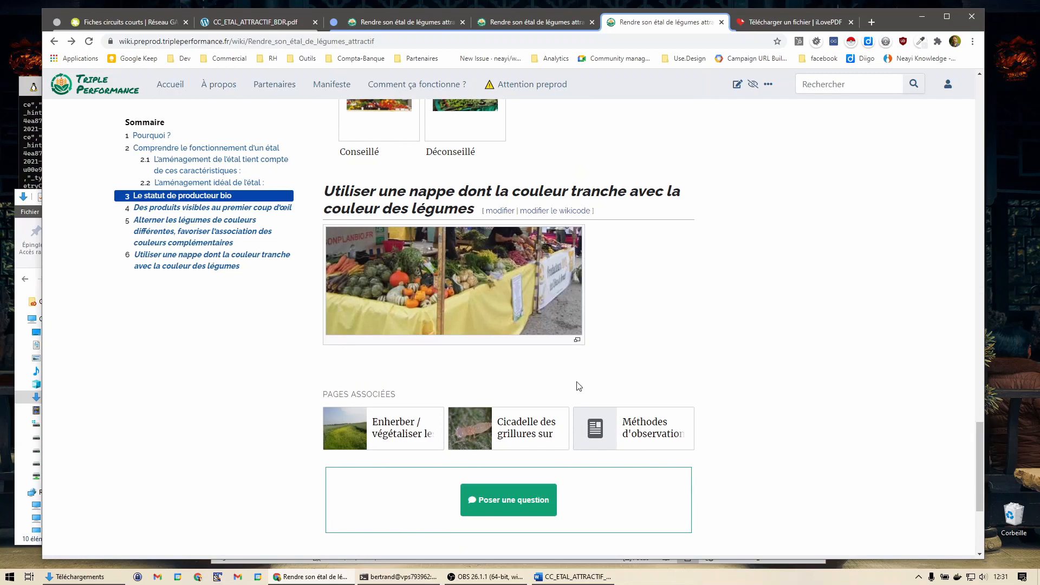
pyautogui.click(736, 87)
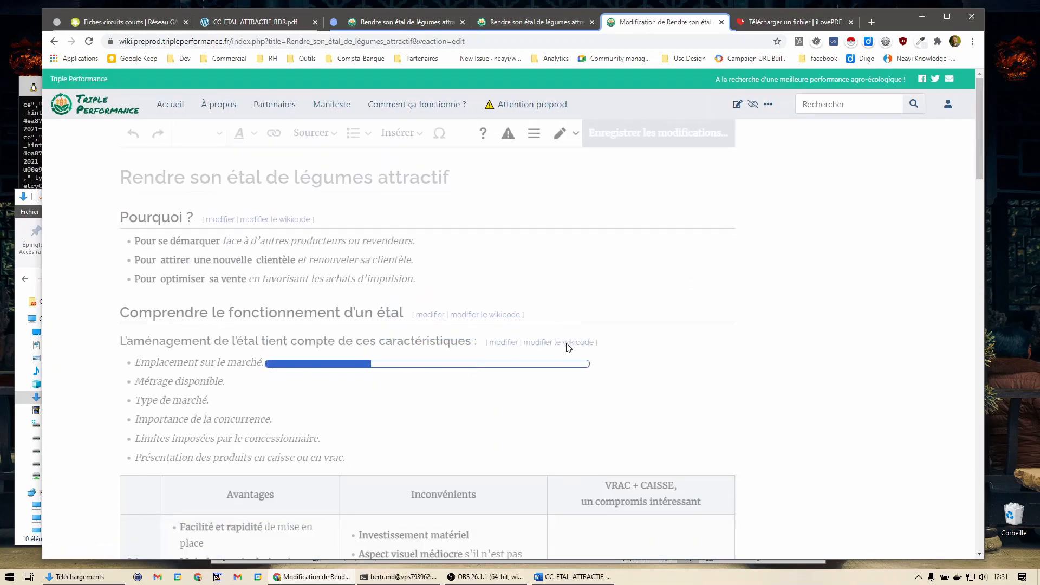
pyautogui.scroll(-20, 545, 343)
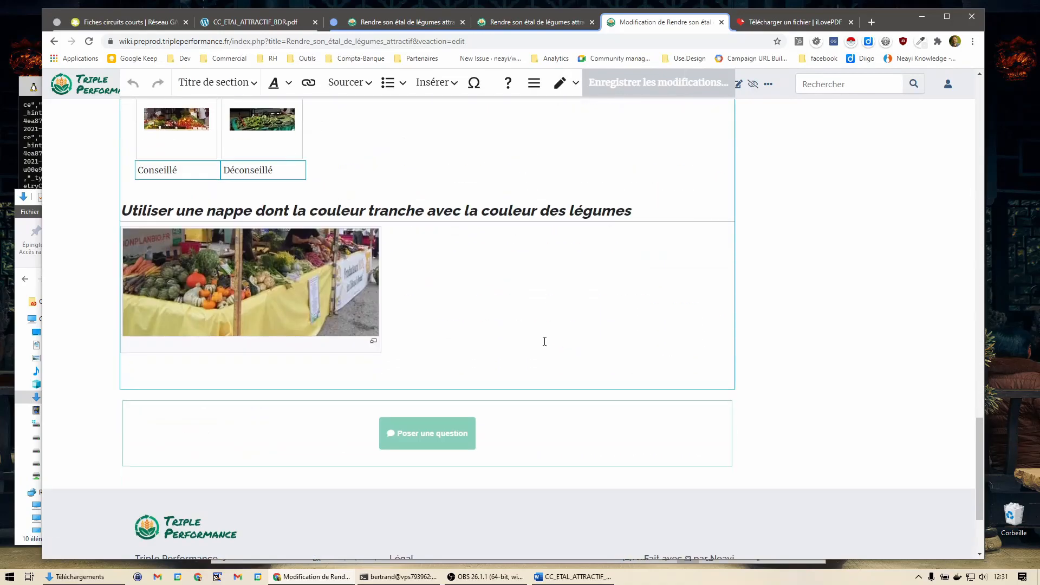
pyautogui.scroll(-3, 546, 347)
pyautogui.click(509, 239)
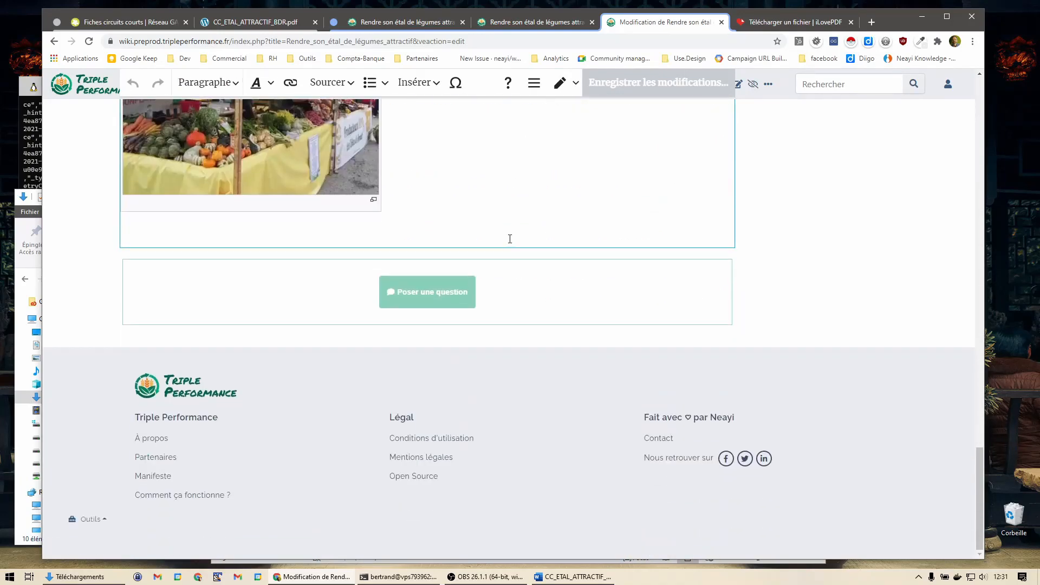
pyautogui.write('Sources')
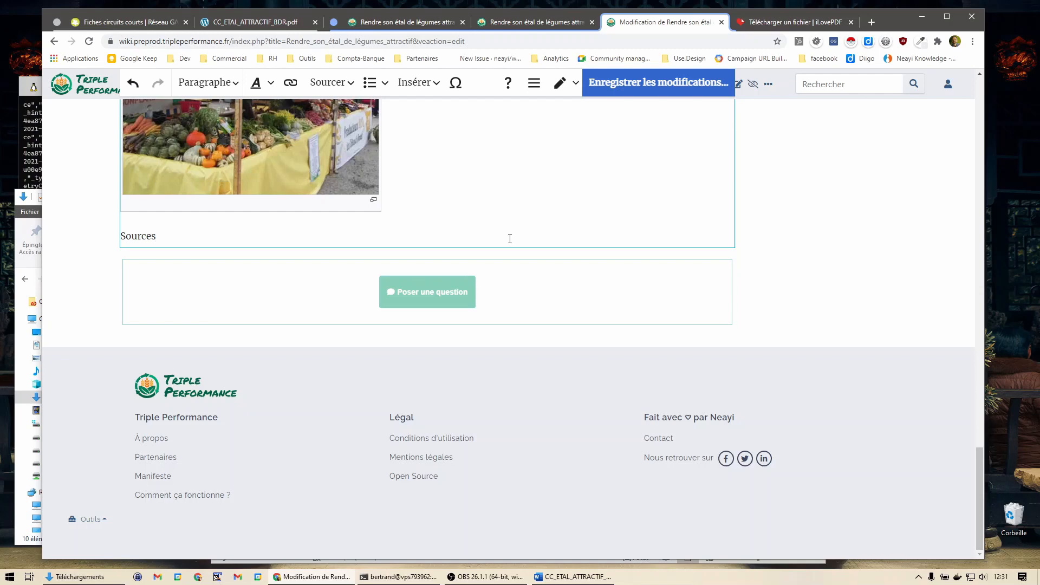
pyautogui.write(' et annexes')
pyautogui.click(206, 82)
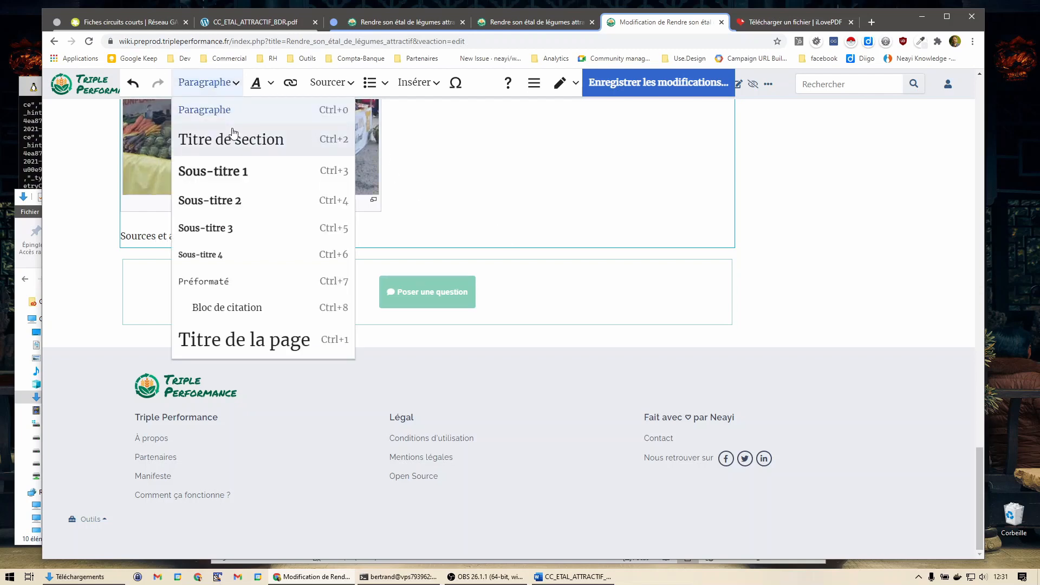
pyautogui.click(232, 136)
# Start a bulleted item under "Sources et annexes" reading "Cette page a été créée à partir du document PDF".
pyautogui.press('Return')
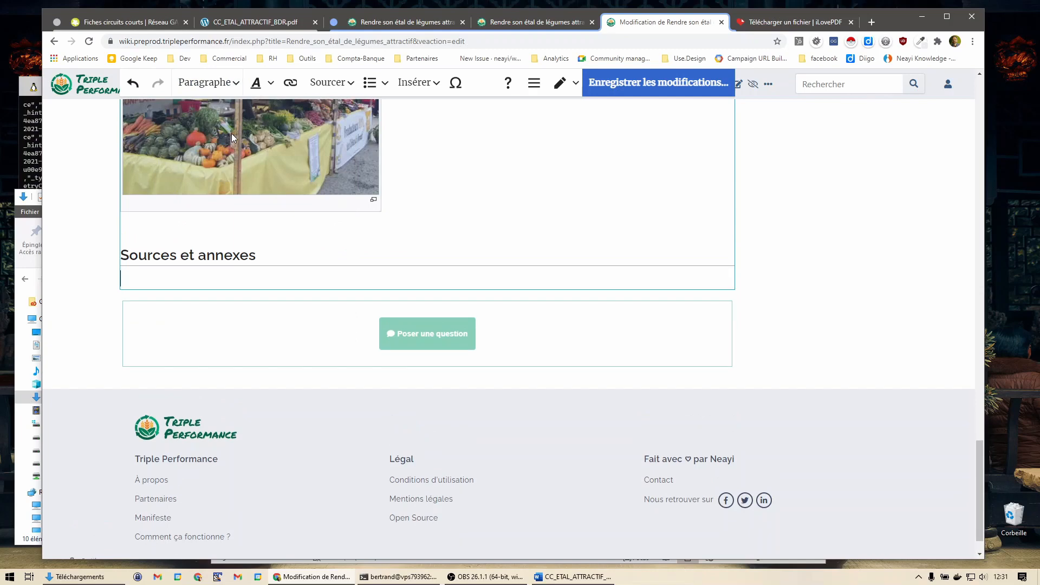
pyautogui.press('BackSpace')
pyautogui.press('BackSpace')
pyautogui.press('Return')
pyautogui.write('Cette page ')
pyautogui.write('est')
pyautogui.press('BackSpace')
pyautogui.press('BackSpace')
pyautogui.press('BackSpace')
pyautogui.press('BackSpace')
pyautogui.write('a été créée à ')
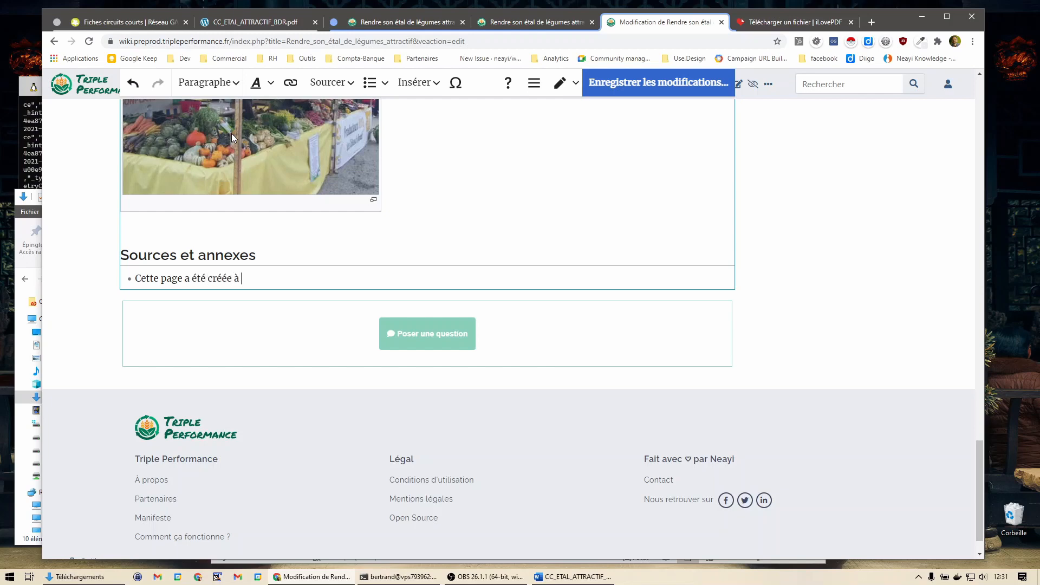
pyautogui.write('partir du document PDF ')
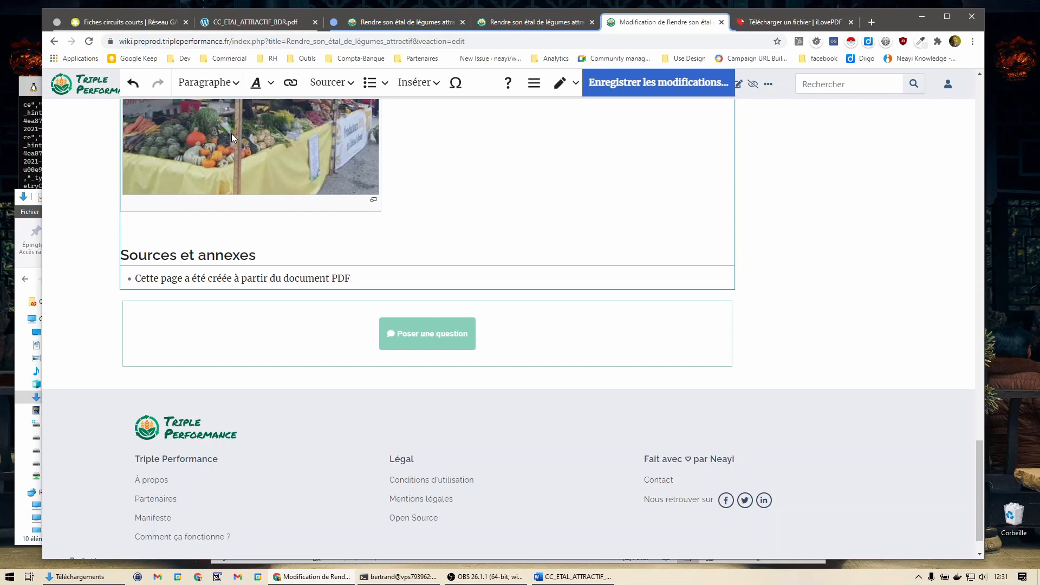
# Complete the bullet with "Comment rendre son étal de légumes attractif" édité par le réseau GAB Frab, checking the publisher's name on the Fiches circuits courts page.
pyautogui.write('"Comment rendre son étale de')
pyautogui.press('BackSpace')
pyautogui.press('BackSpace')
pyautogui.press('BackSpace')
pyautogui.write('de légumes attractif" é')
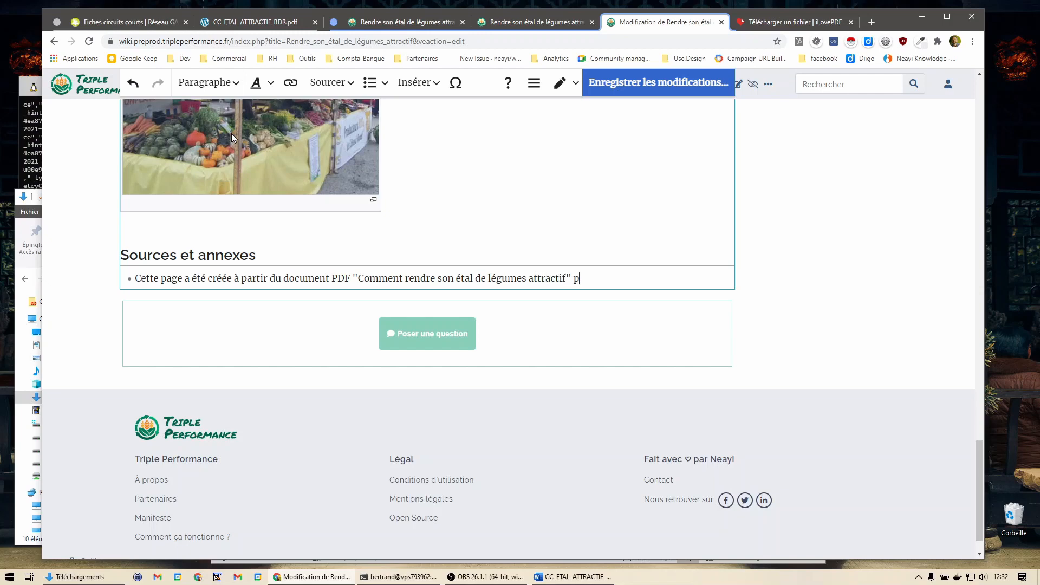
pyautogui.write('dité par')
pyautogui.click(100, 26)
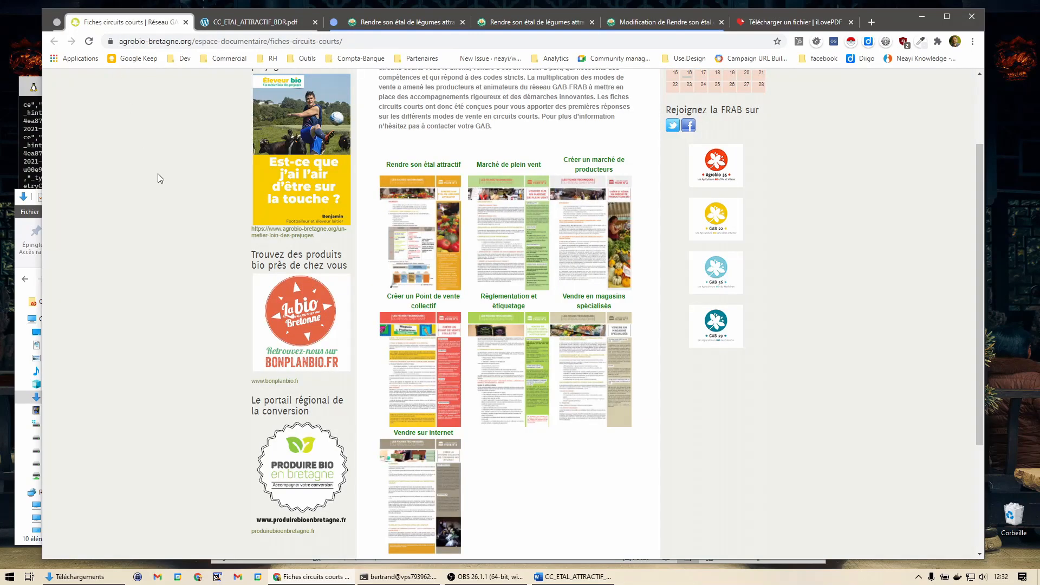
pyautogui.scroll(3, 162, 178)
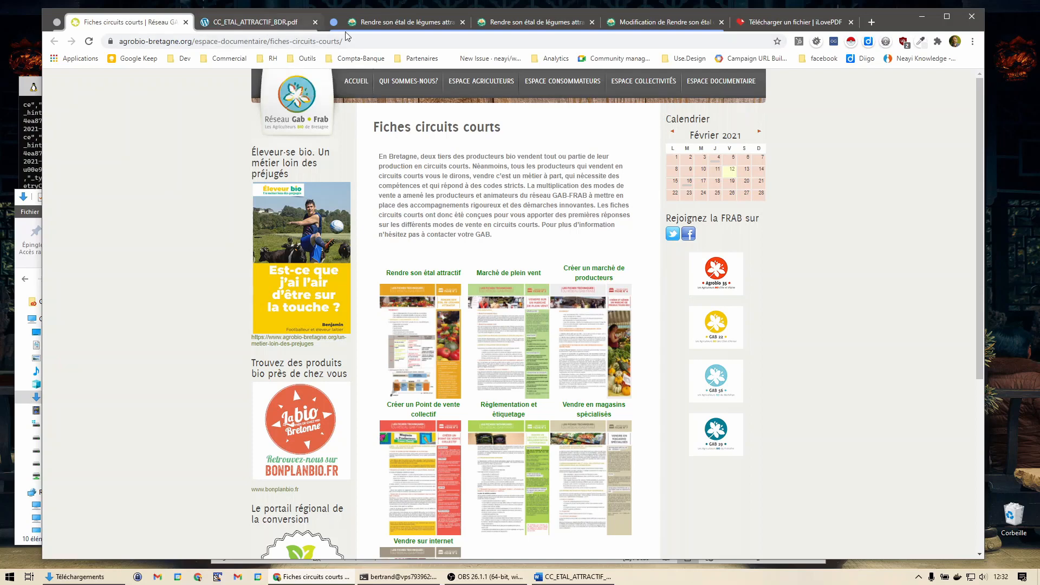
pyautogui.click(664, 22)
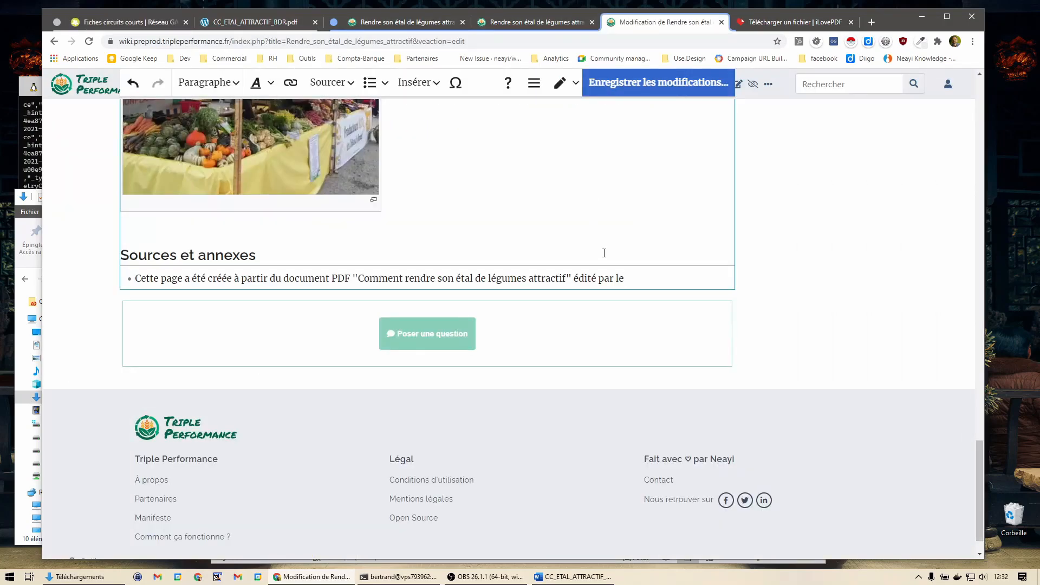
pyautogui.write('eau GAB')
# Link the source title "Comment rendre son étal de légumes attractif" to the external web address of CC_ETAL_ATTRACTIF_BDR.pdf.
pyautogui.moveTo(567, 277); pyautogui.dragTo(357, 278)
pyautogui.click(290, 82)
pyautogui.click(249, 22)
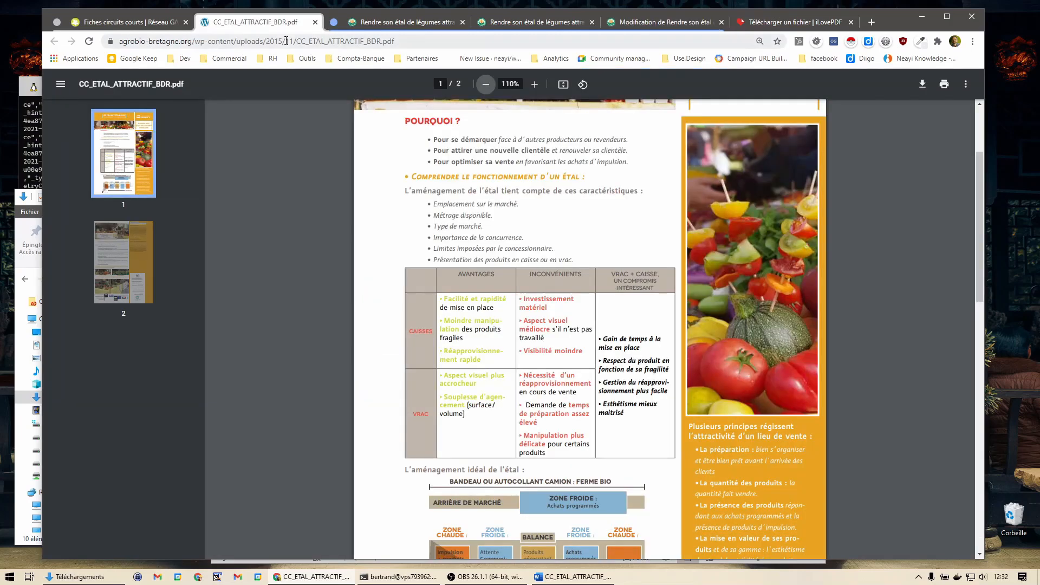
pyautogui.click(293, 43)
pyautogui.hotkey('ctrl', 'c')
pyautogui.click(646, 22)
pyautogui.click(517, 328)
pyautogui.hotkey('ctrl', 'v')
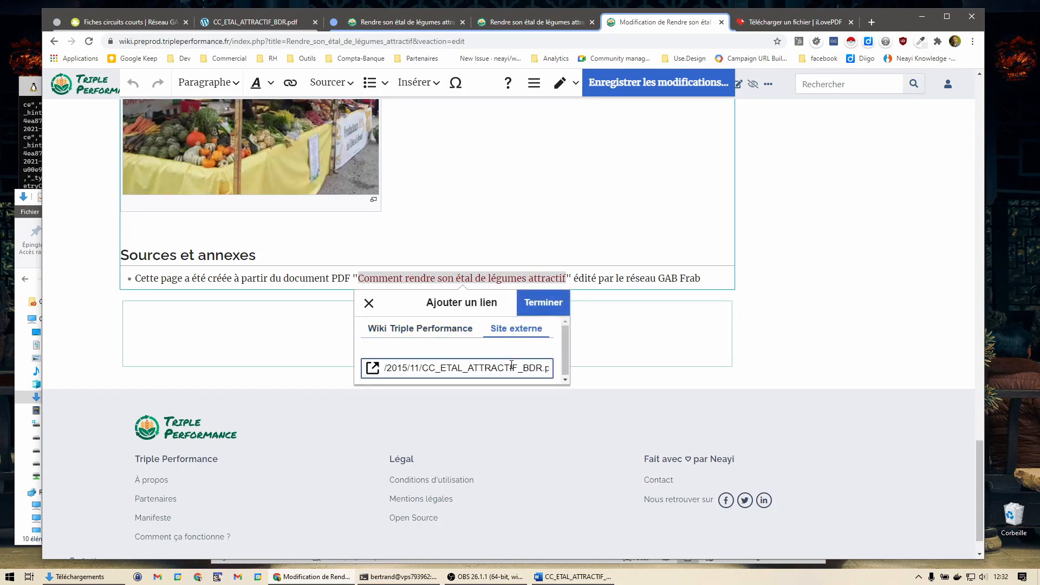
pyautogui.press('Return')
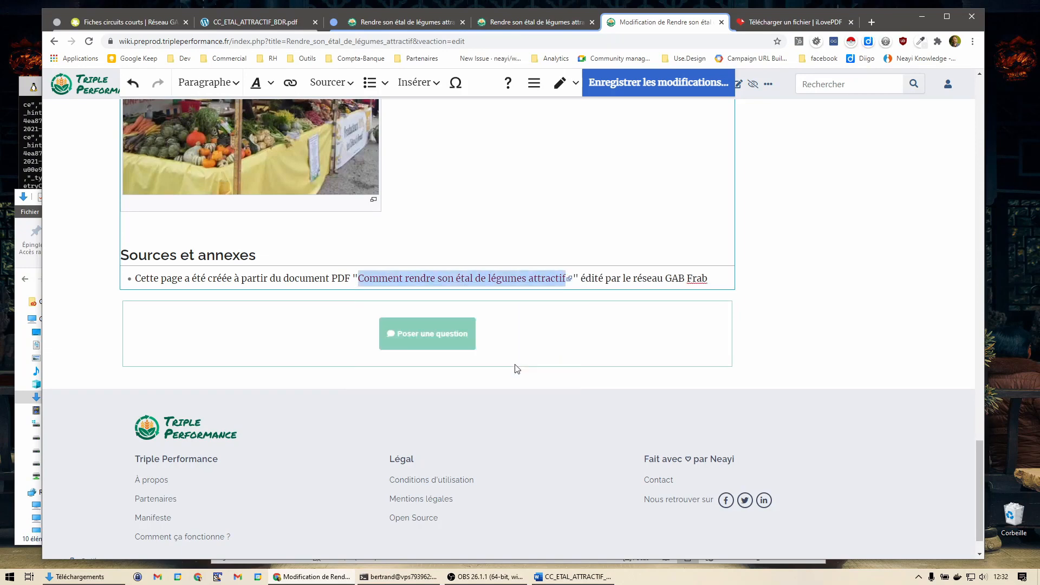
pyautogui.click(629, 279)
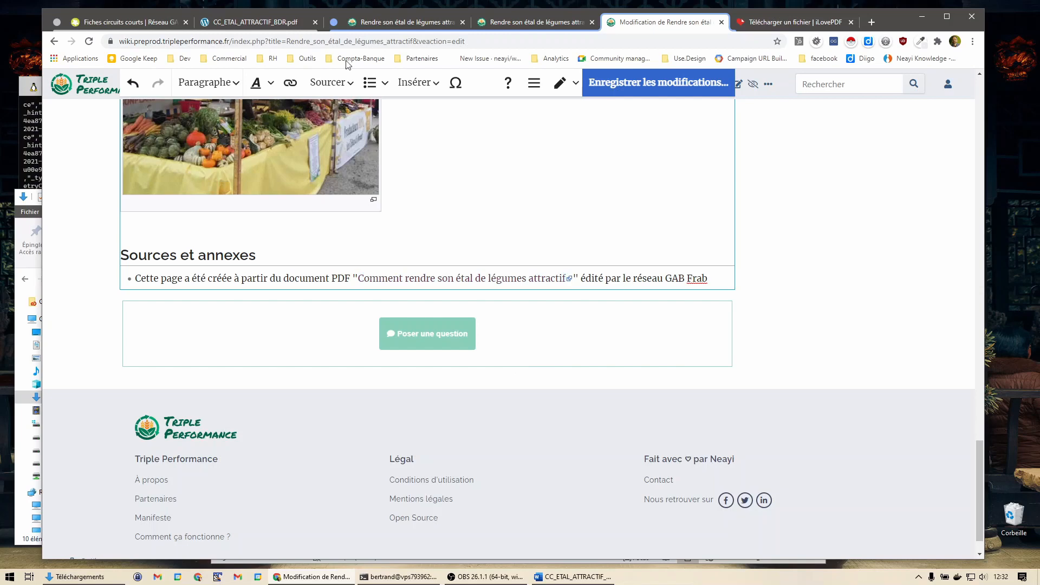
# Link "GAB Frab" in the source bullet to the external address of the agrobio-bretagne.org Fiches circuits courts page.
pyautogui.click(125, 22)
pyautogui.click(414, 42)
pyautogui.click(642, 25)
pyautogui.moveTo(665, 278); pyautogui.dragTo(708, 279)
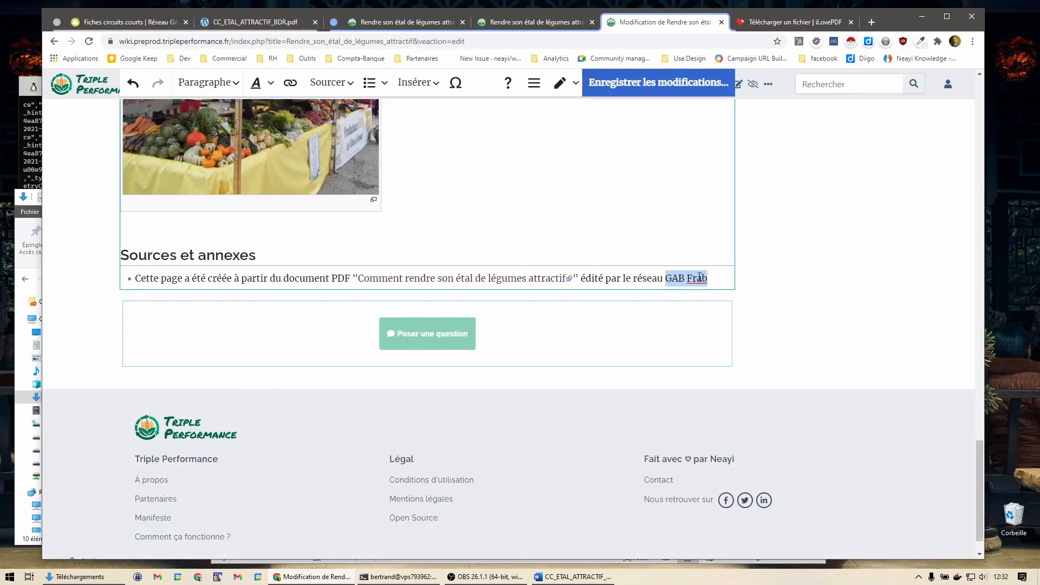
pyautogui.click(290, 84)
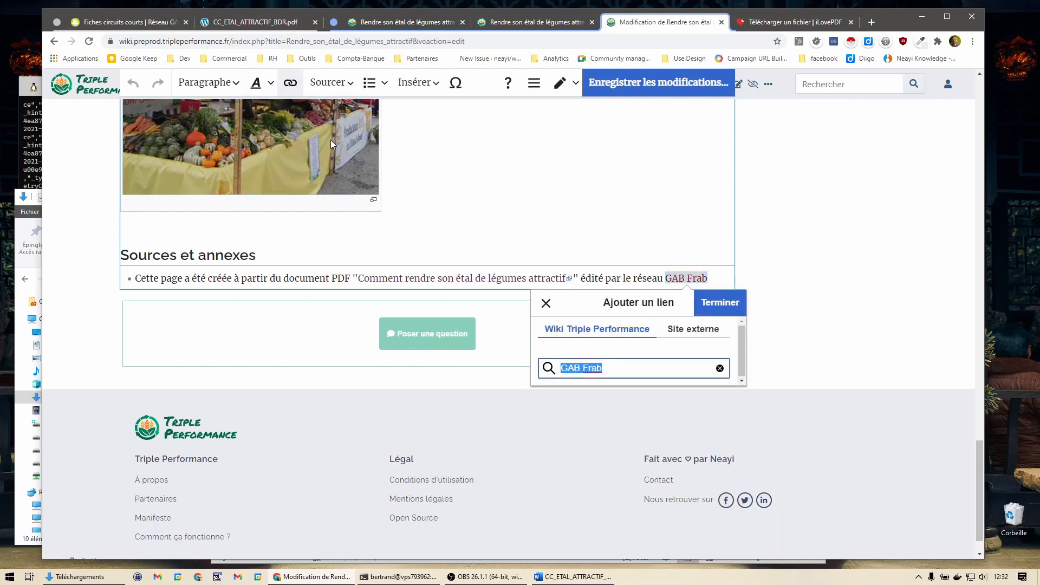
pyautogui.click(692, 329)
pyautogui.write('ace-documentaire/fiches-circuits-courts/')
pyautogui.press('Return')
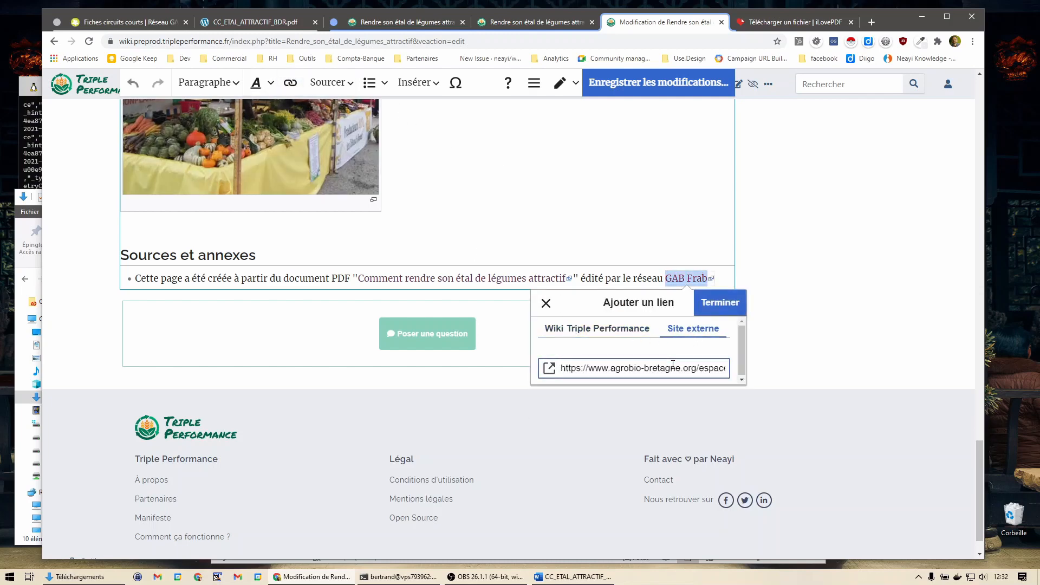
# Save the page changes with the summary "Ajout d'URLs citant la source des infos.".
pyautogui.click(667, 84)
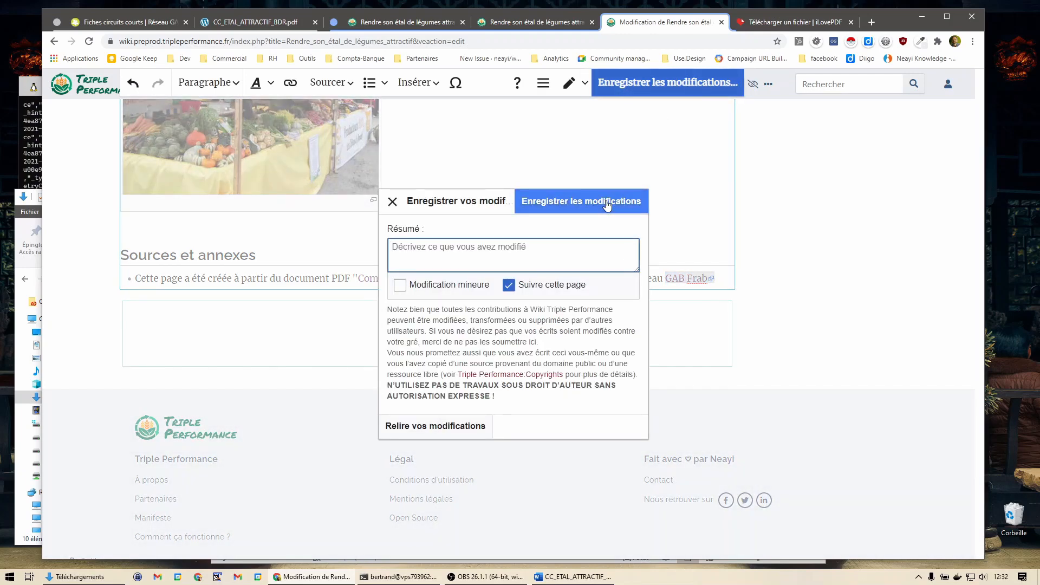
pyautogui.write('Ajout ')
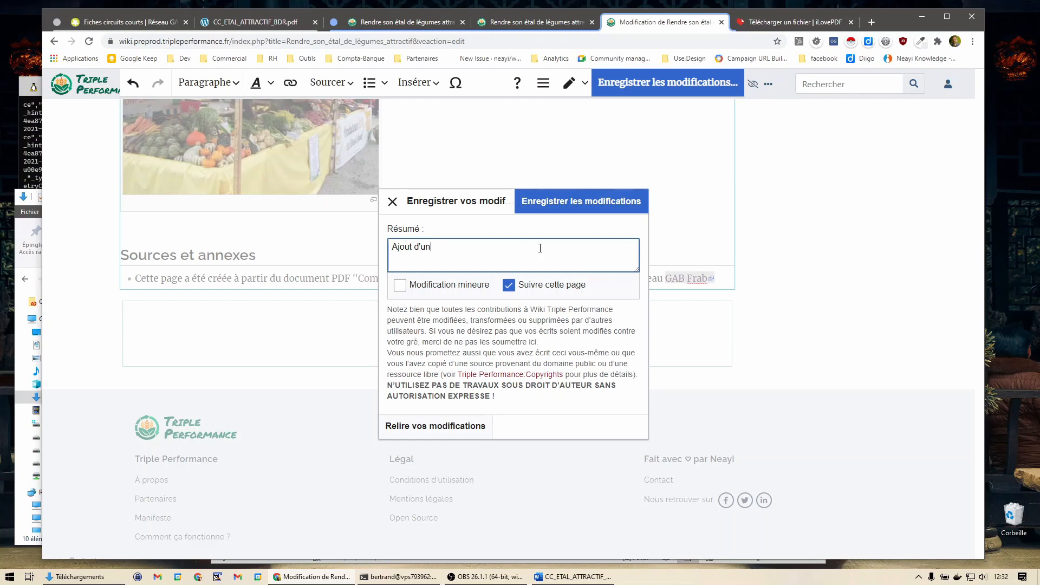
pyautogui.write("d'URLs citant la source d")
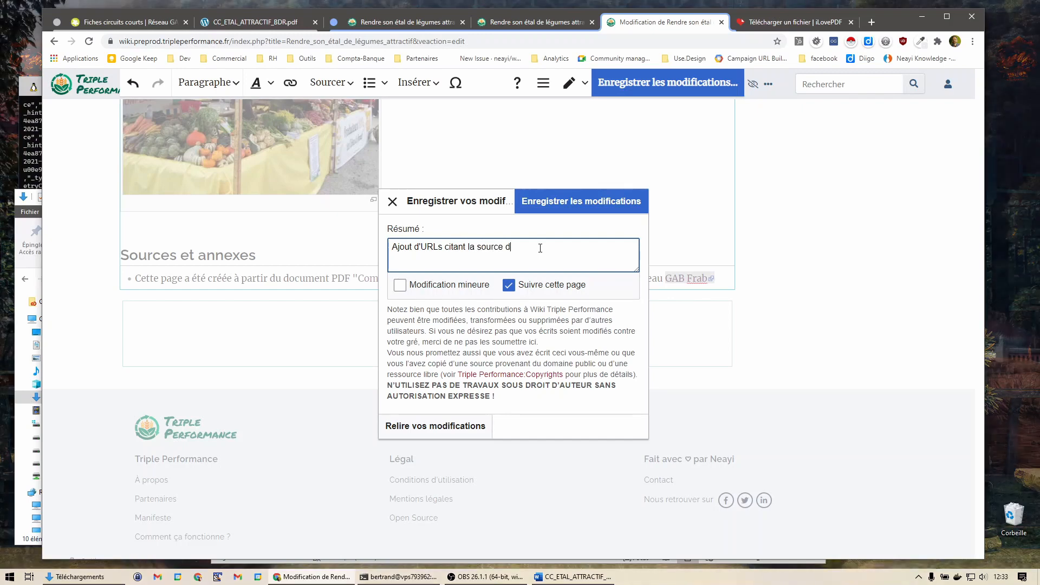
pyautogui.write('es infos.')
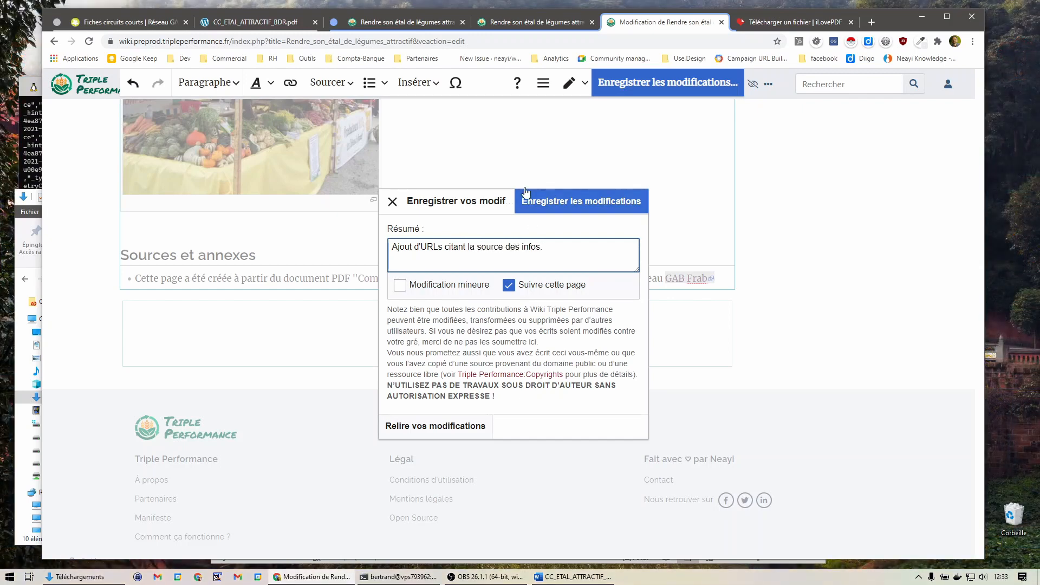
pyautogui.click(550, 209)
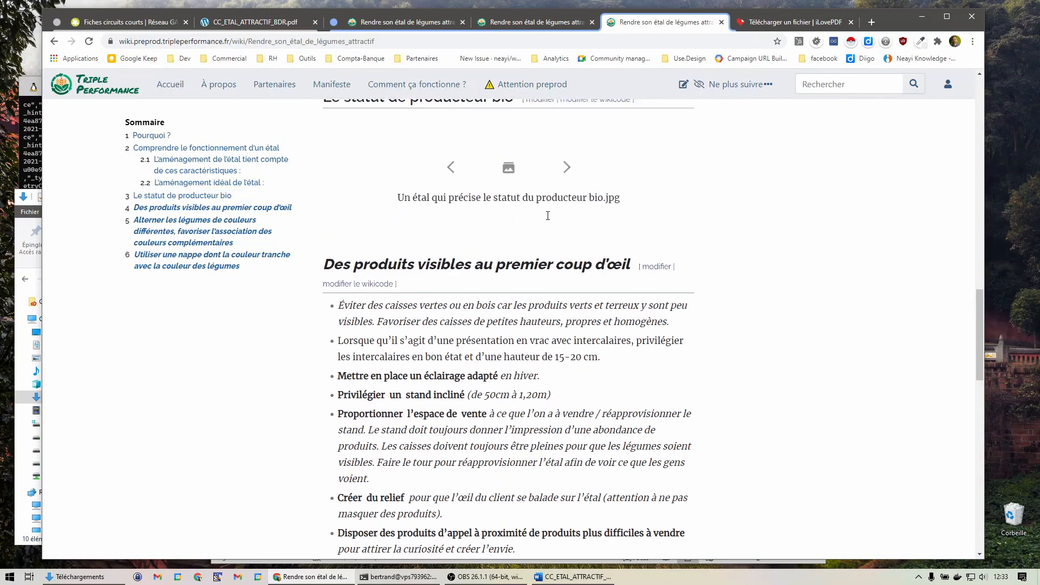
# Review the saved wiki page from its opening sections to the stall diagram and "Le statut de producteur bio" alongside the PDF.
pyautogui.scroll(3, 528, 233)
pyautogui.hotkey('ctrl', '2')
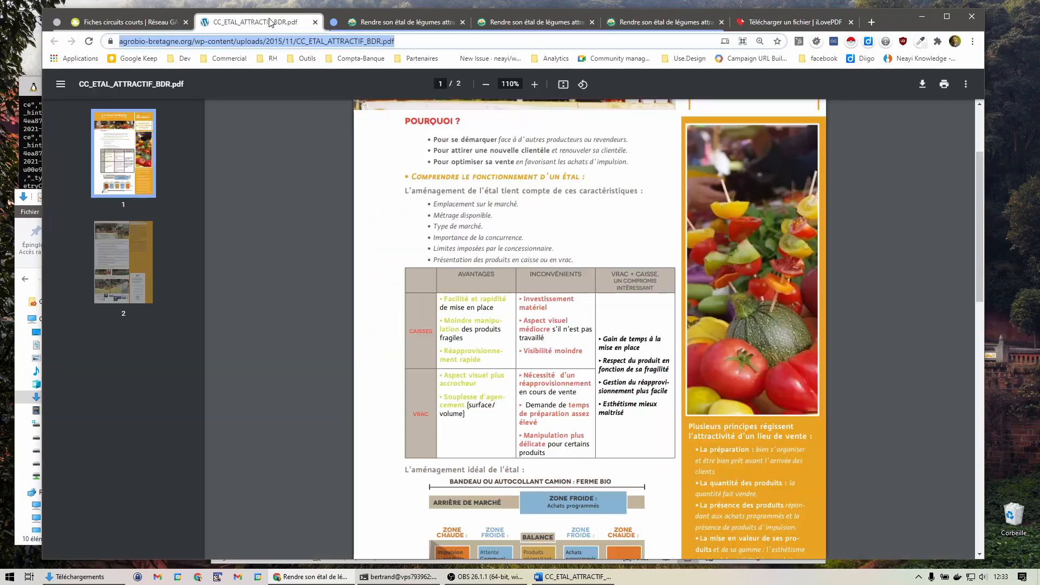
pyautogui.click(642, 22)
pyautogui.scroll(5, 558, 299)
pyautogui.scroll(5, 559, 303)
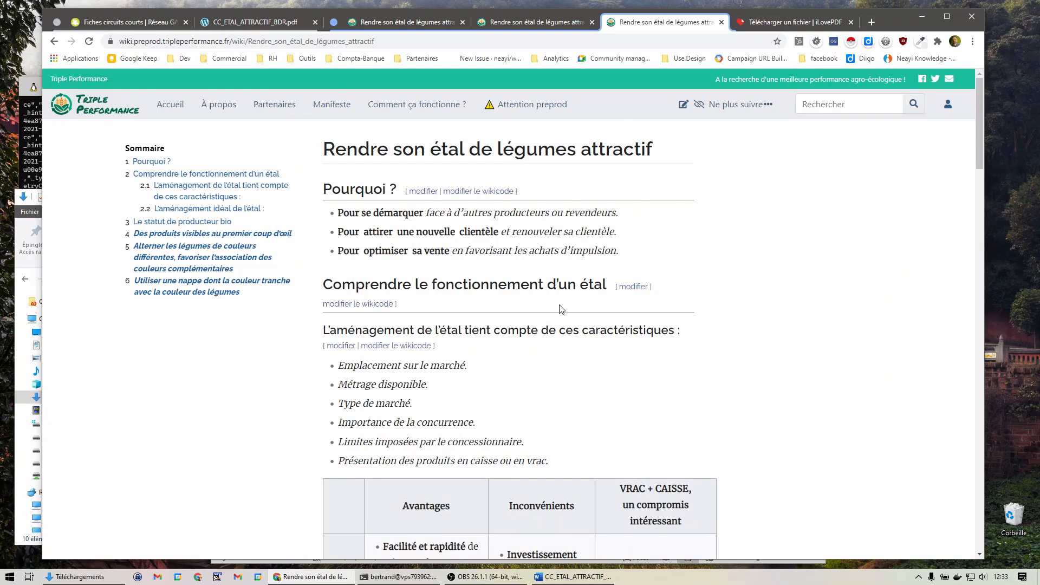
pyautogui.scroll(-15, 560, 309)
pyautogui.scroll(-9, 560, 309)
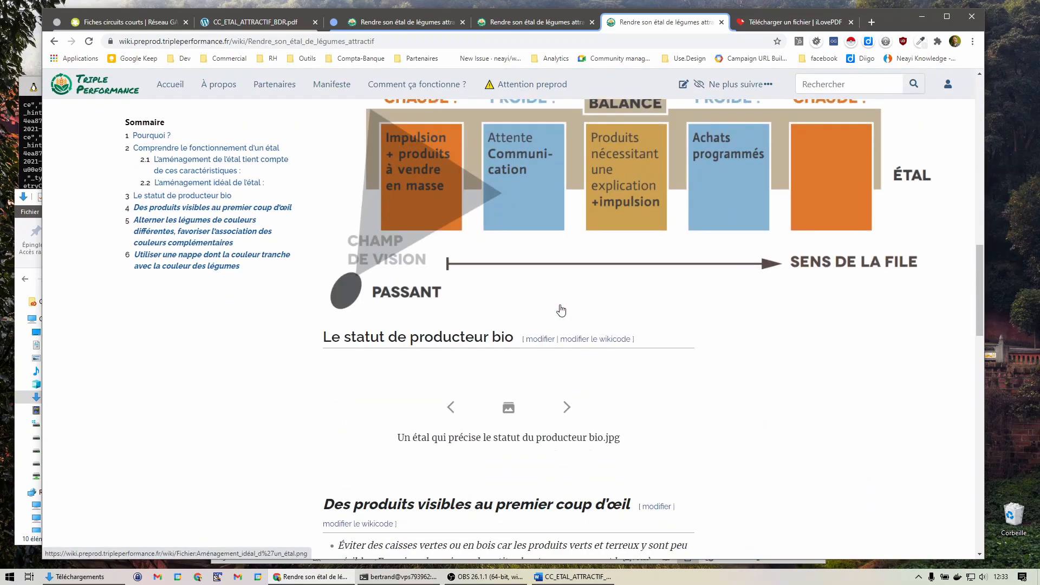
pyautogui.scroll(6, 568, 311)
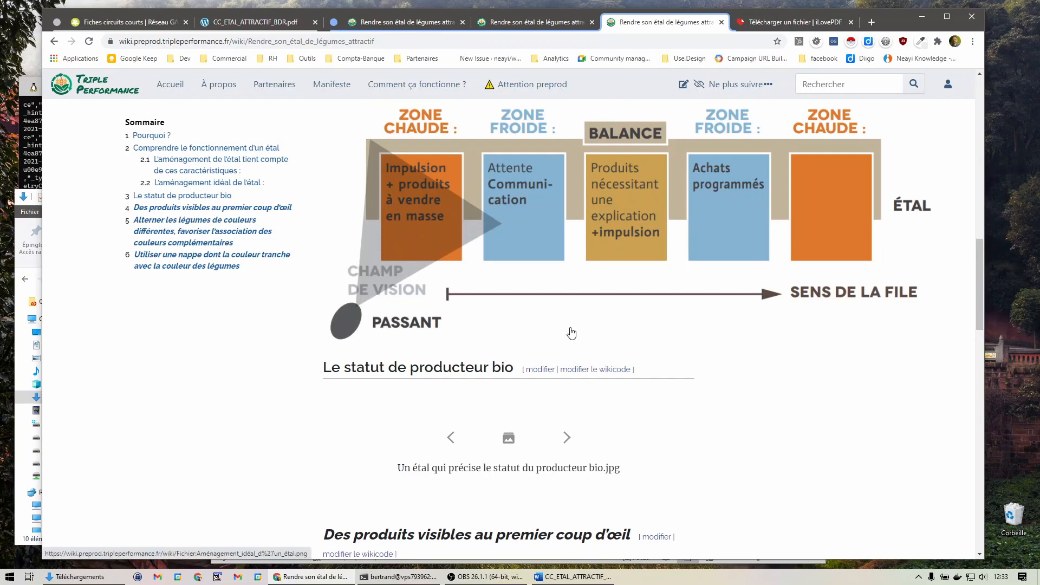